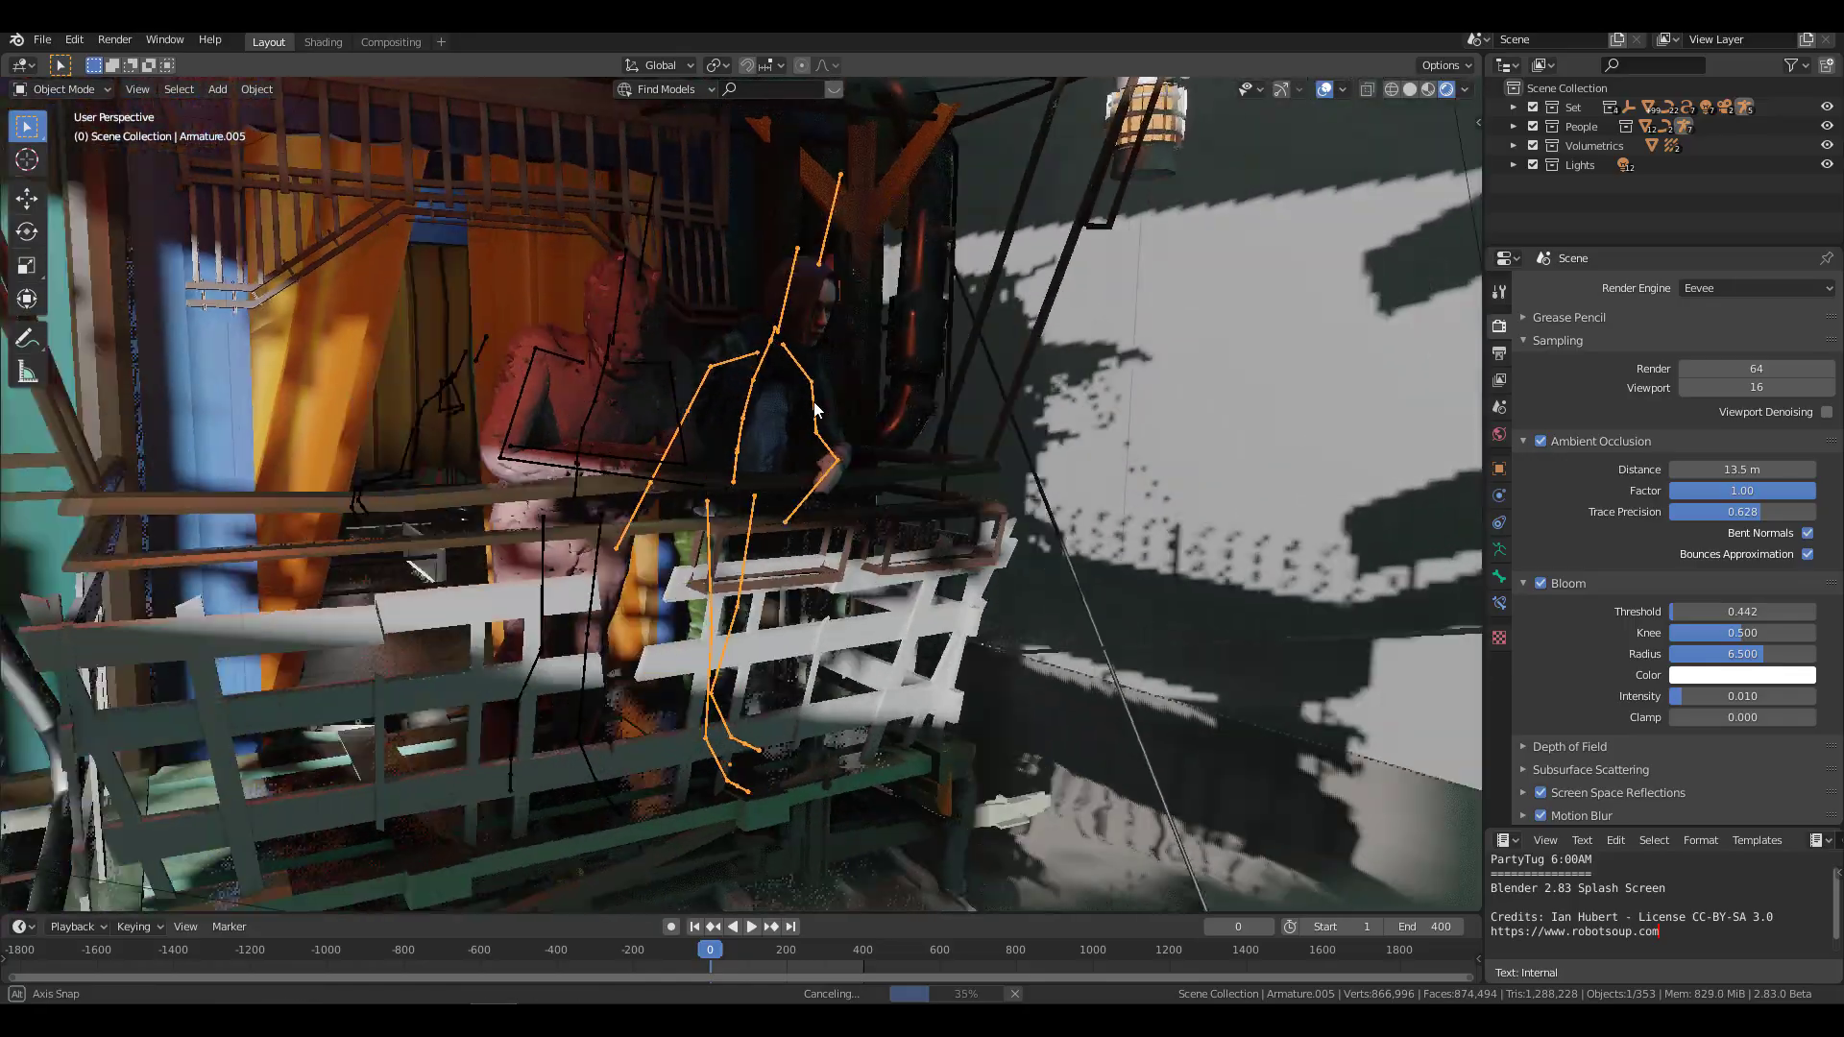
# Step: Look over the posed figures on the balcony in the splash-screen scene and switch to the browser's Demo Files page
pyautogui.scroll(-8, 598, 395)
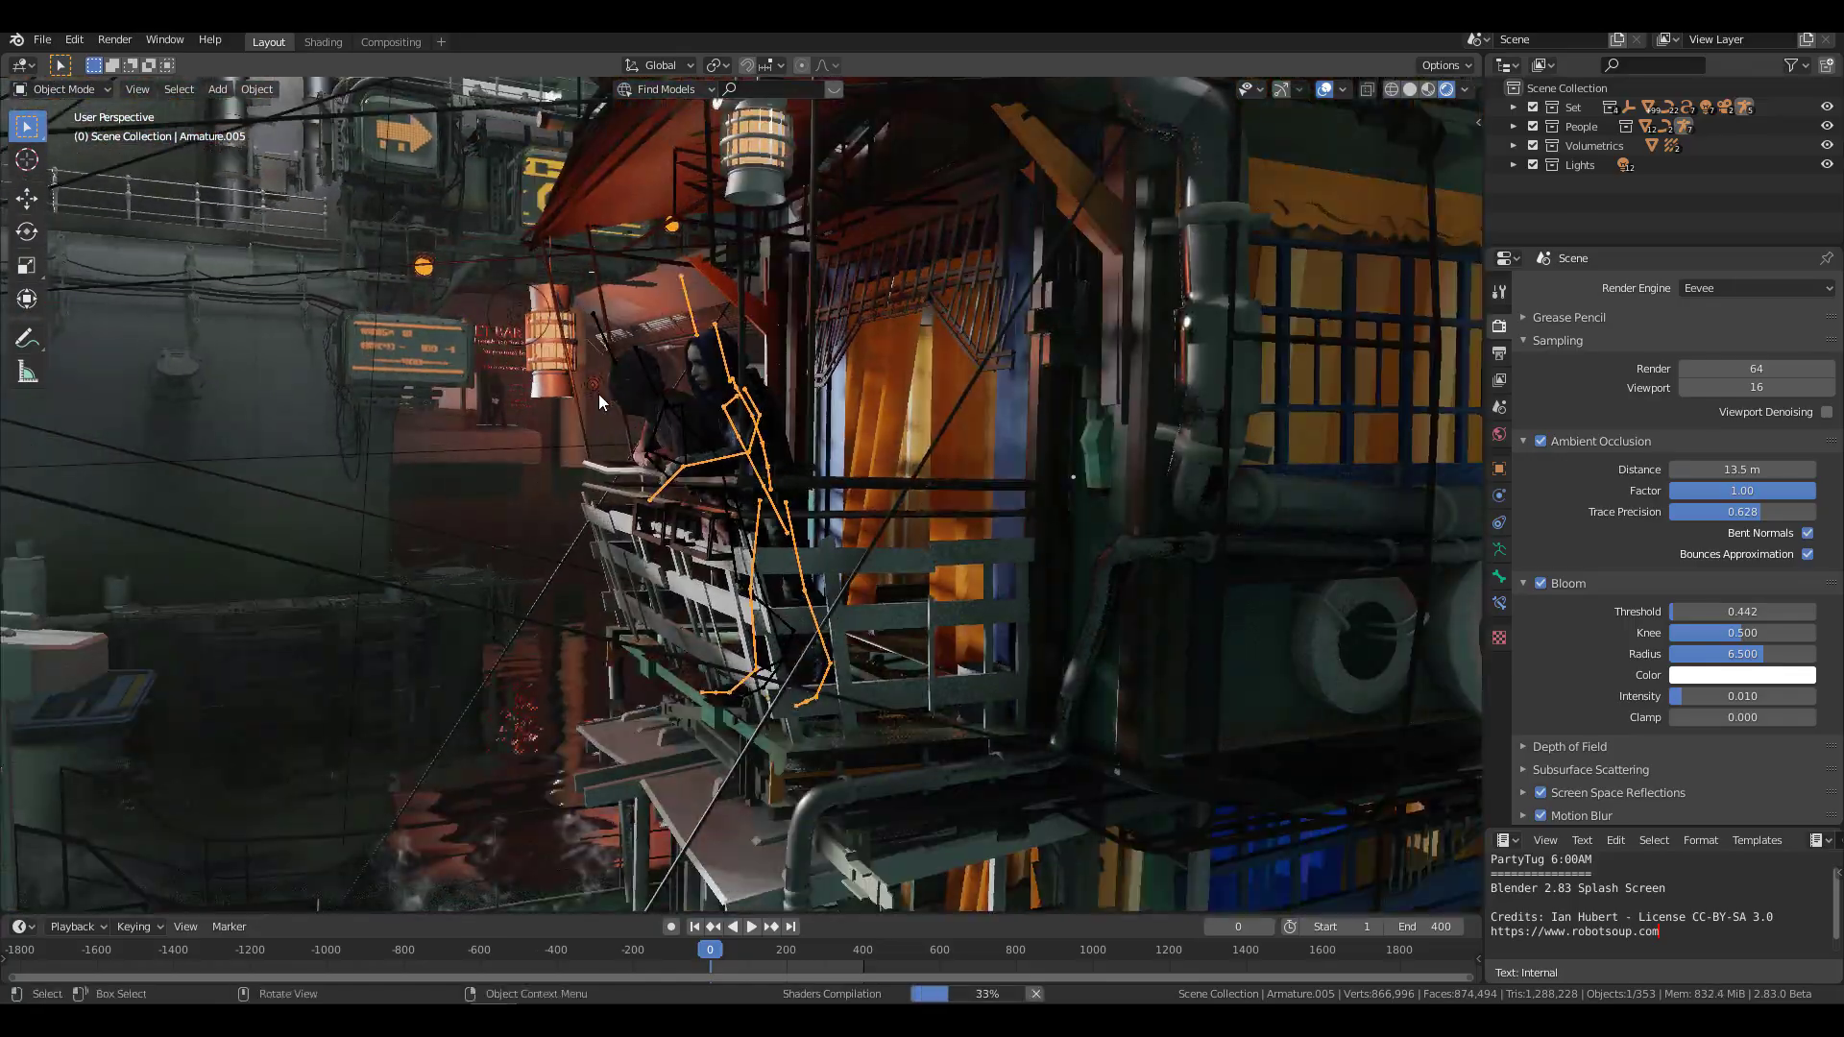
pyautogui.moveTo(586, 519); pyautogui.dragTo(1182, 665, button='middle')
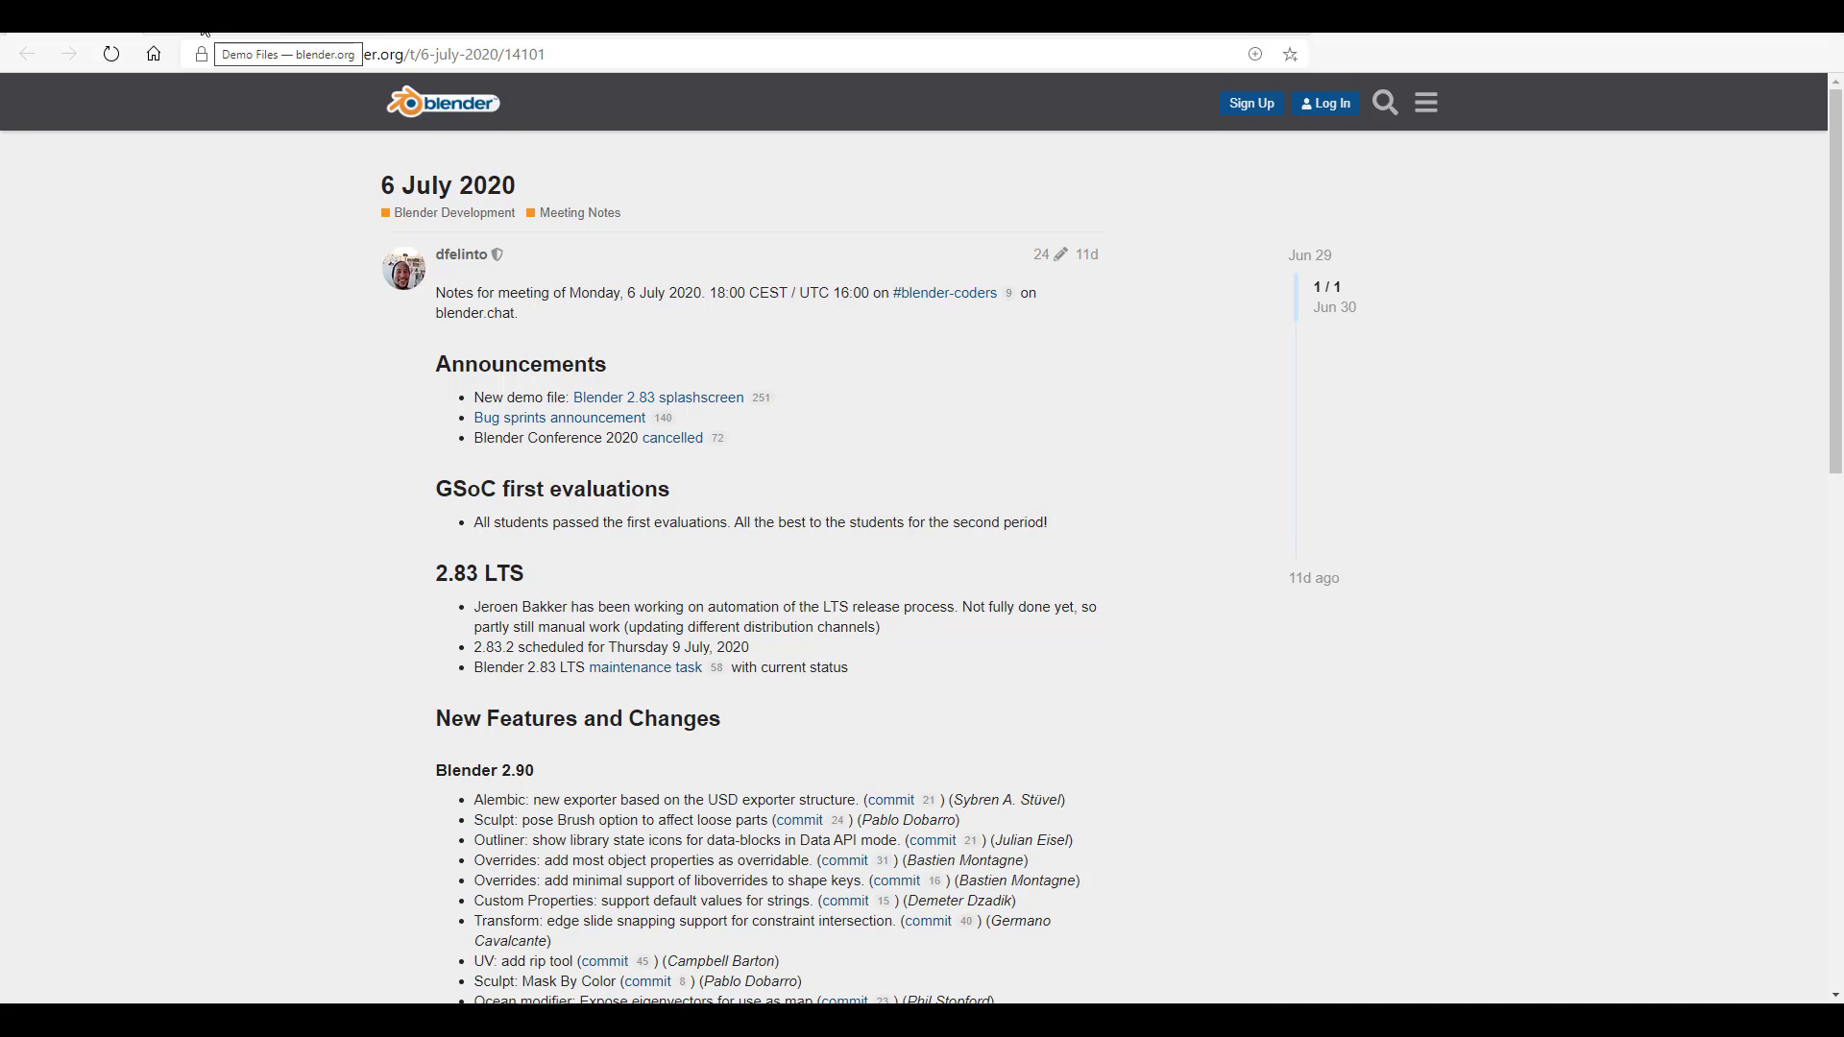
pyautogui.click(205, 32)
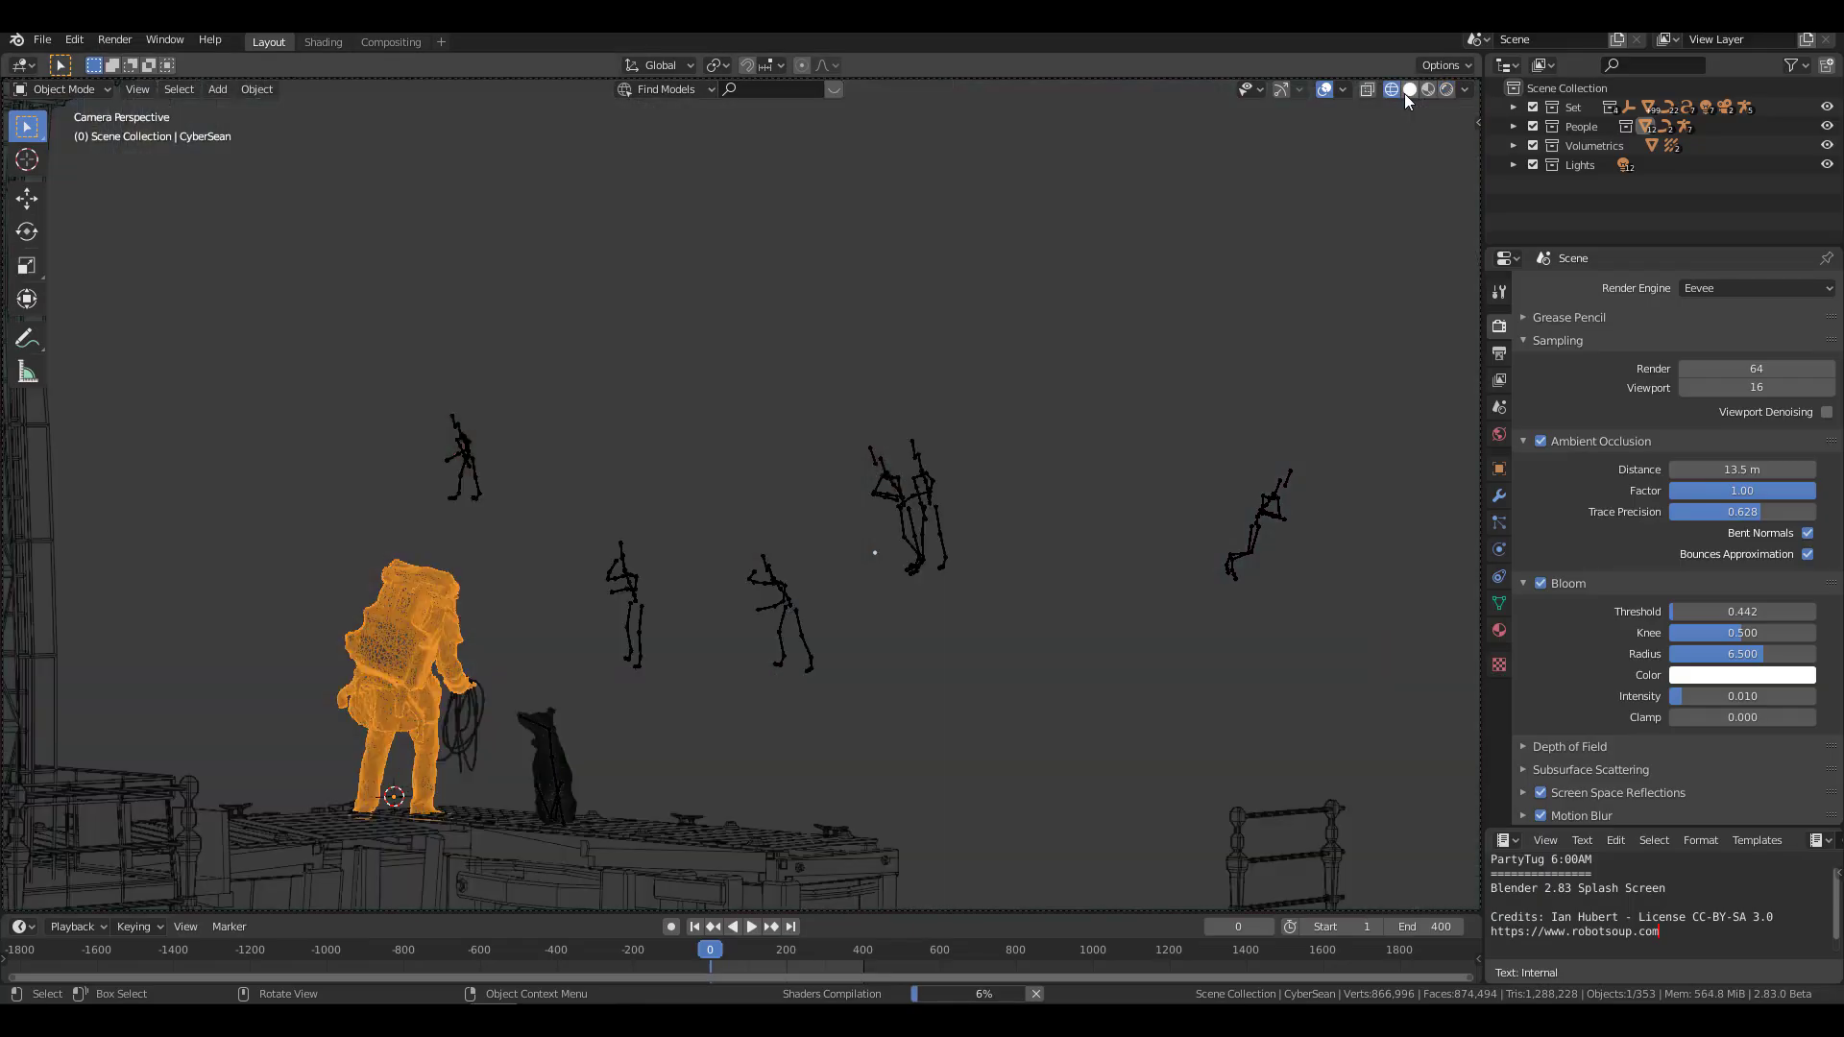
# Step: Preview the scene in solid and material preview shading, and show the camera view with rendered shading
pyautogui.click(1409, 90)
pyautogui.moveTo(1153, 384)
pyautogui.mouseDown(button='middle')
pyautogui.moveTo(978, 465)
pyautogui.moveTo(1251, 191)
pyautogui.mouseUp(button='middle')
pyautogui.click(1428, 88)
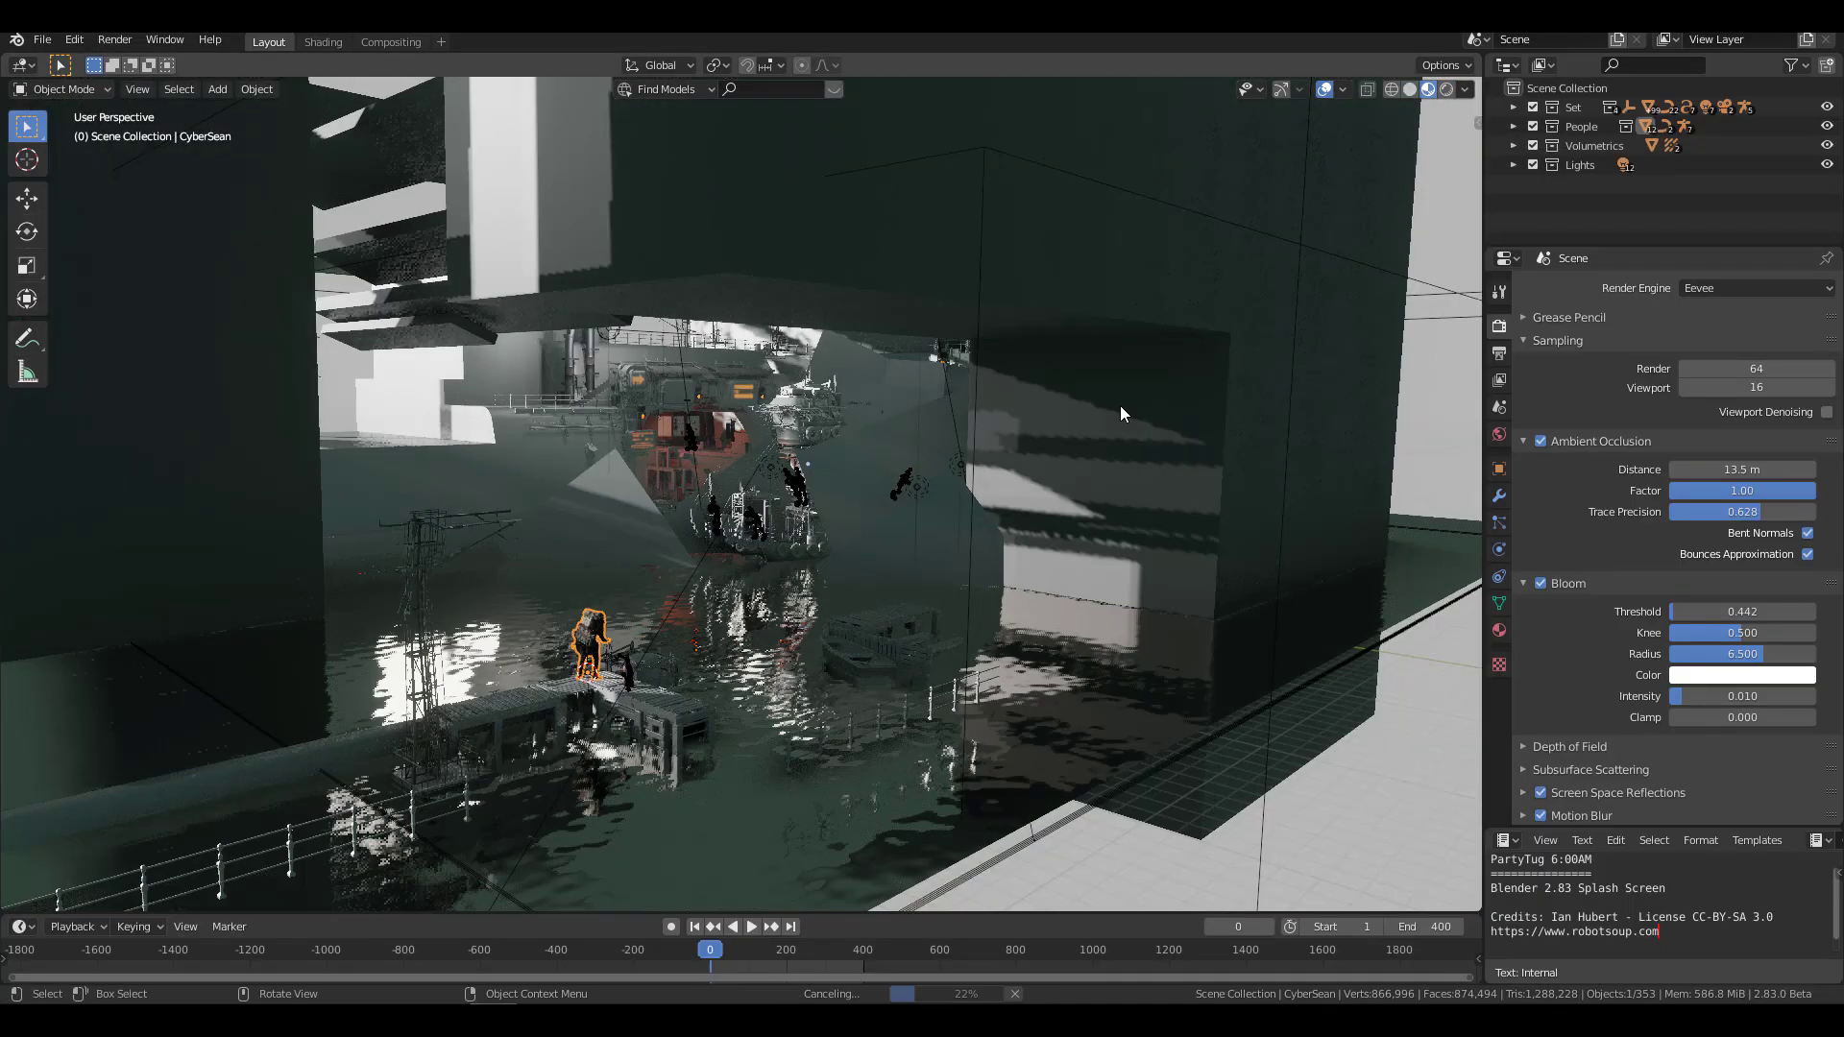
pyautogui.press('KP_0')
pyautogui.click(1447, 89)
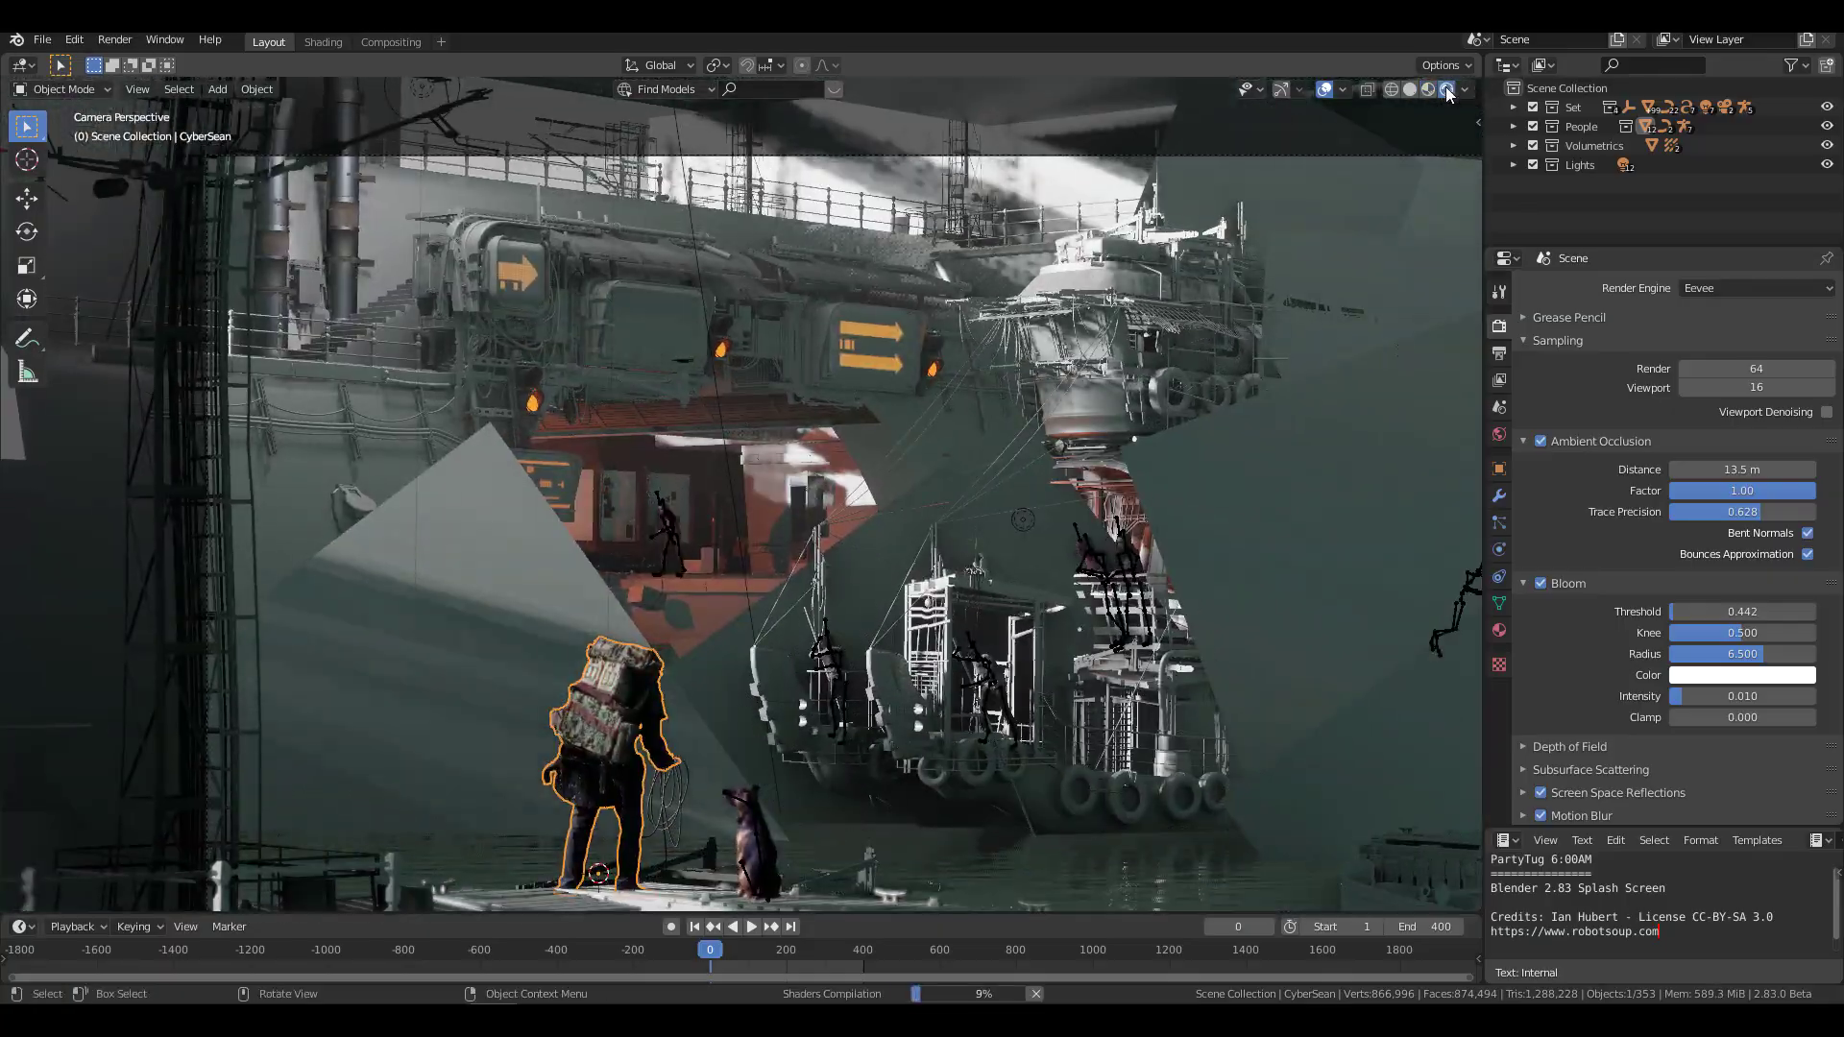
# Step: Examine the rendered harbour scene and its boat close up and from above, ending in the camera view
pyautogui.moveTo(946, 547); pyautogui.dragTo(901, 568, button='middle')
pyautogui.scroll(5, 901, 568)
pyautogui.moveTo(725, 501); pyautogui.dragTo(1345, 240, button='middle')
pyautogui.scroll(-3, 615, 539)
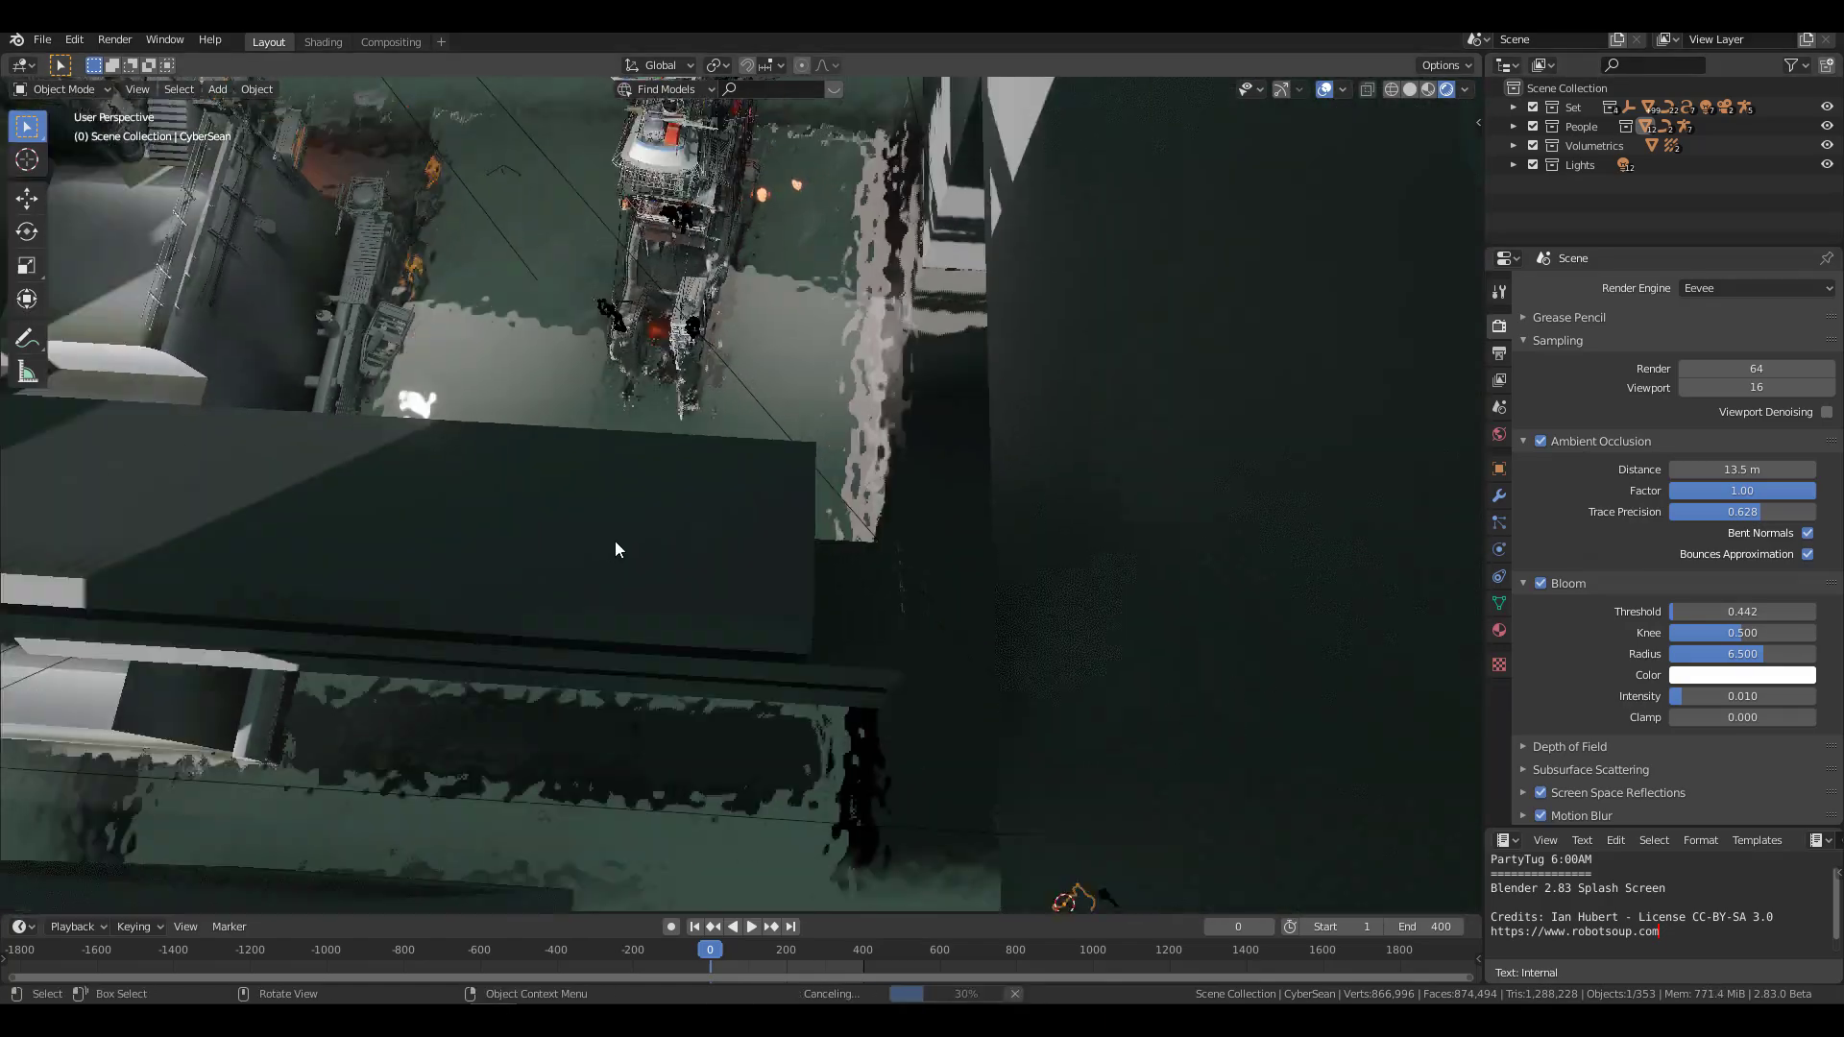
pyautogui.moveTo(615, 540); pyautogui.dragTo(827, 459, button='middle')
pyautogui.press('KP_0')
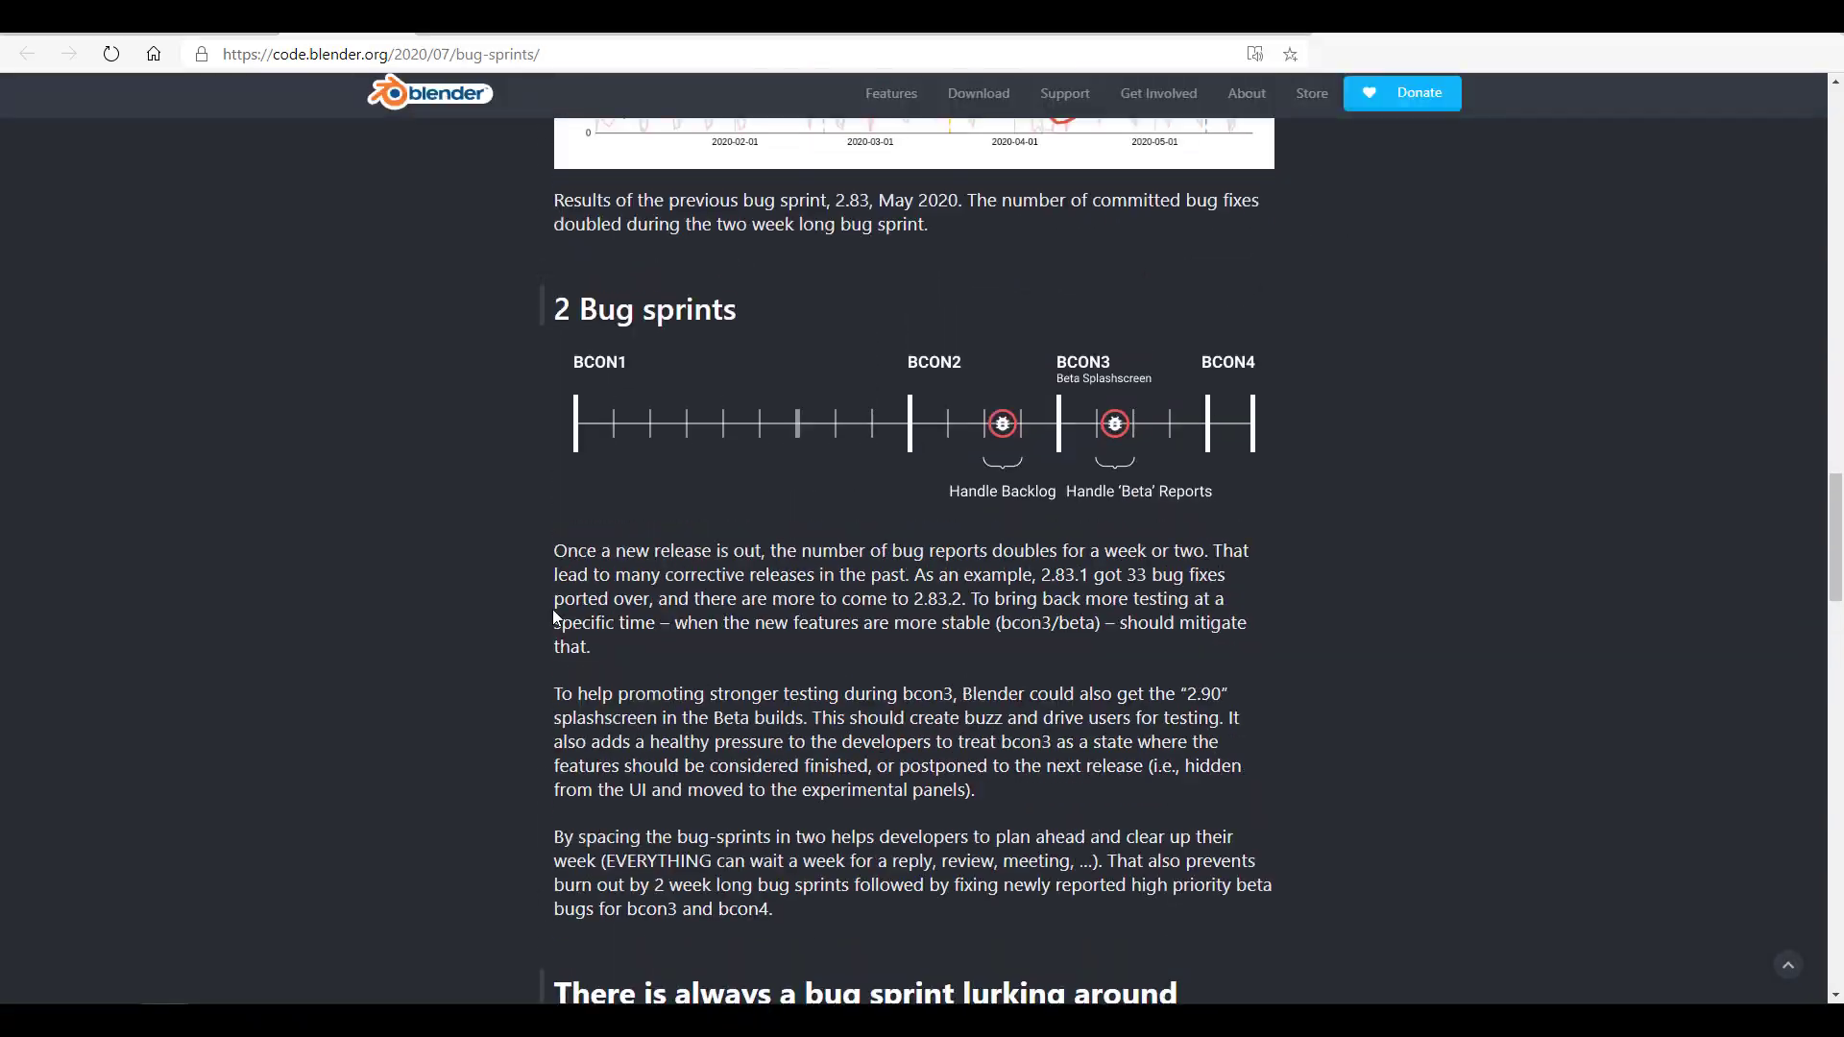
# Step: Read the Bug Sprints article from its introduction through the release-cycle diagrams, the May 2020 chart and the 2 Bug sprints section
pyautogui.scroll(15, 552, 609)
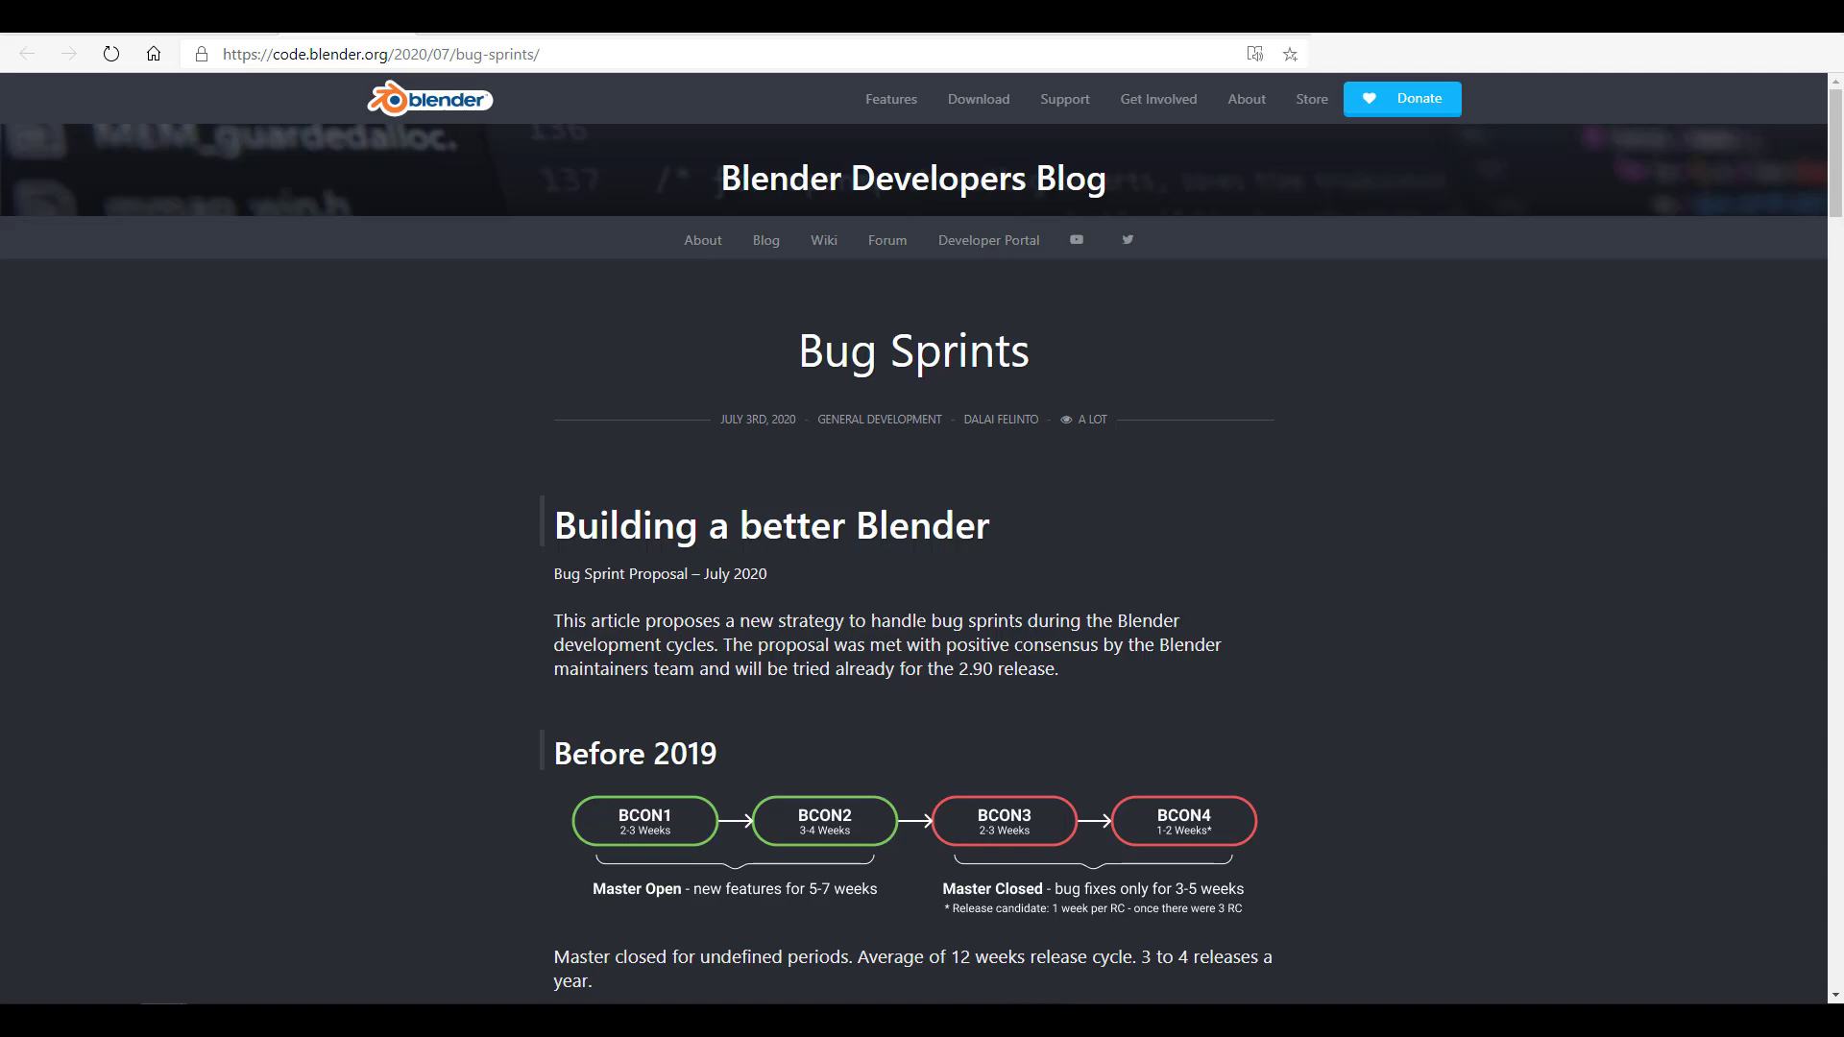
pyautogui.scroll(-3, 913, 538)
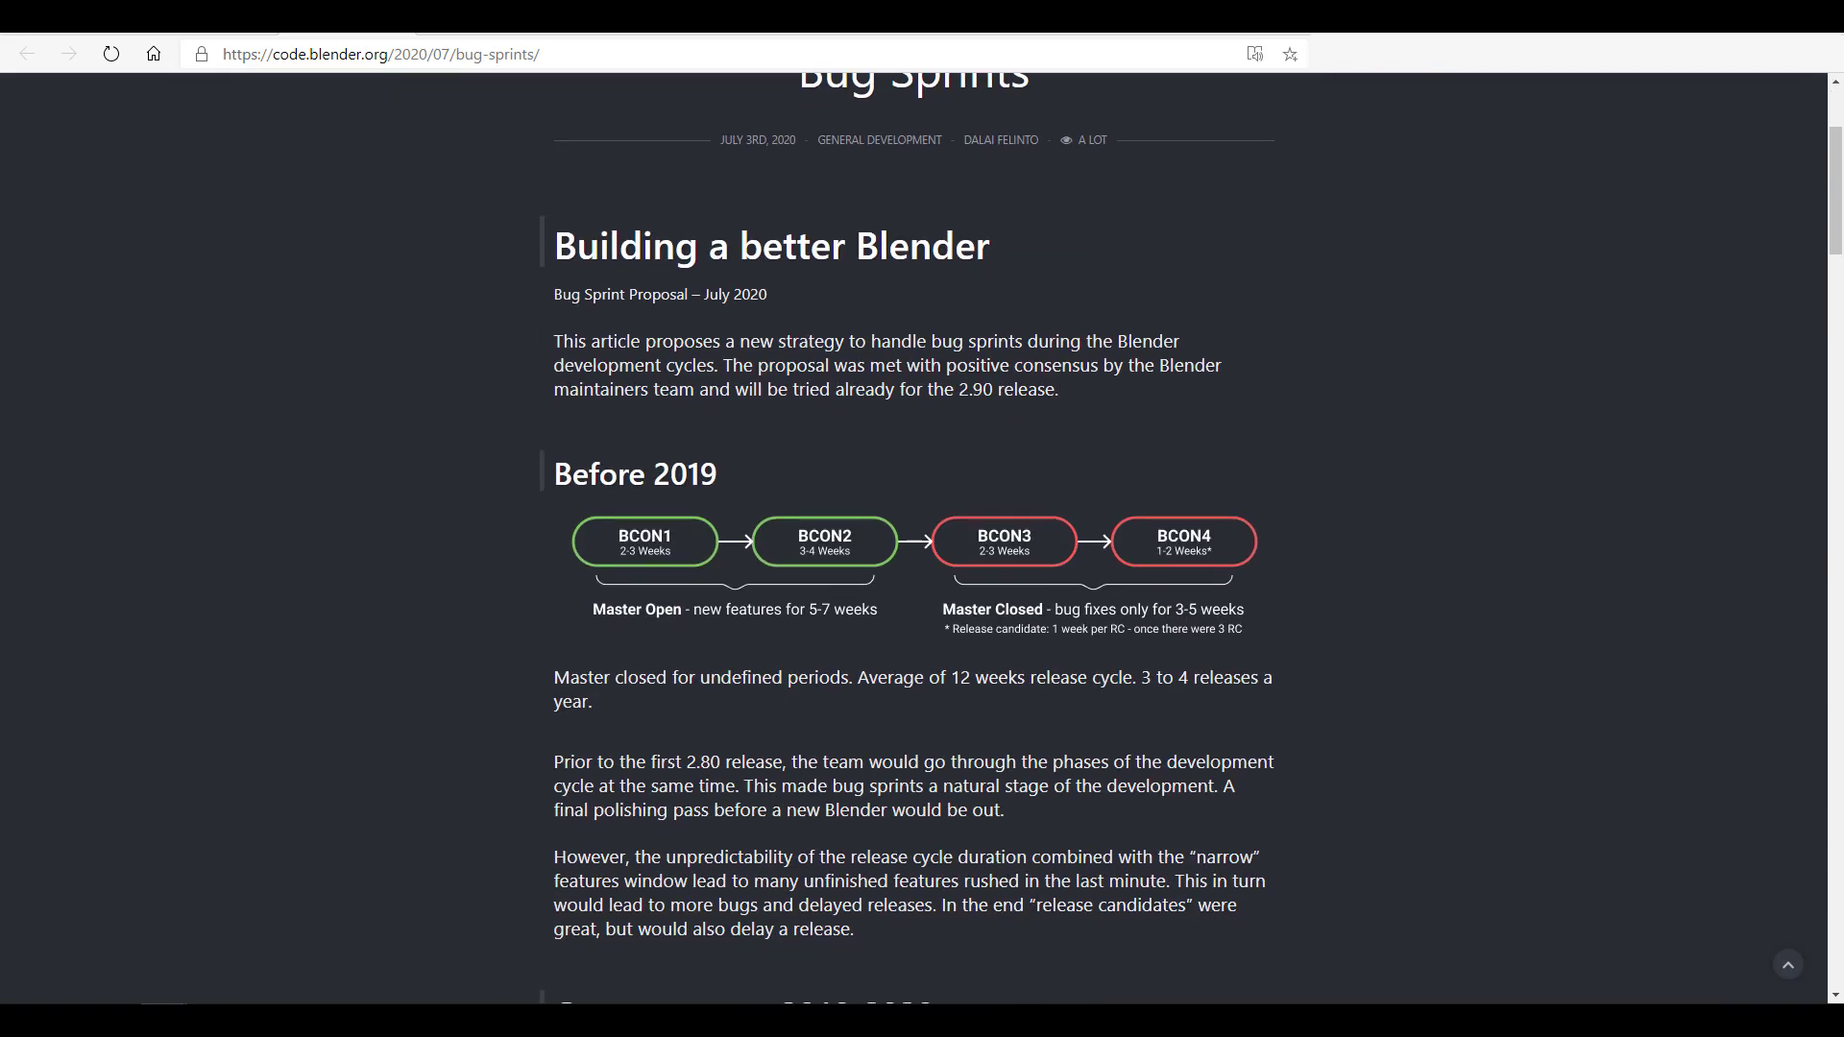
pyautogui.scroll(-2, 913, 538)
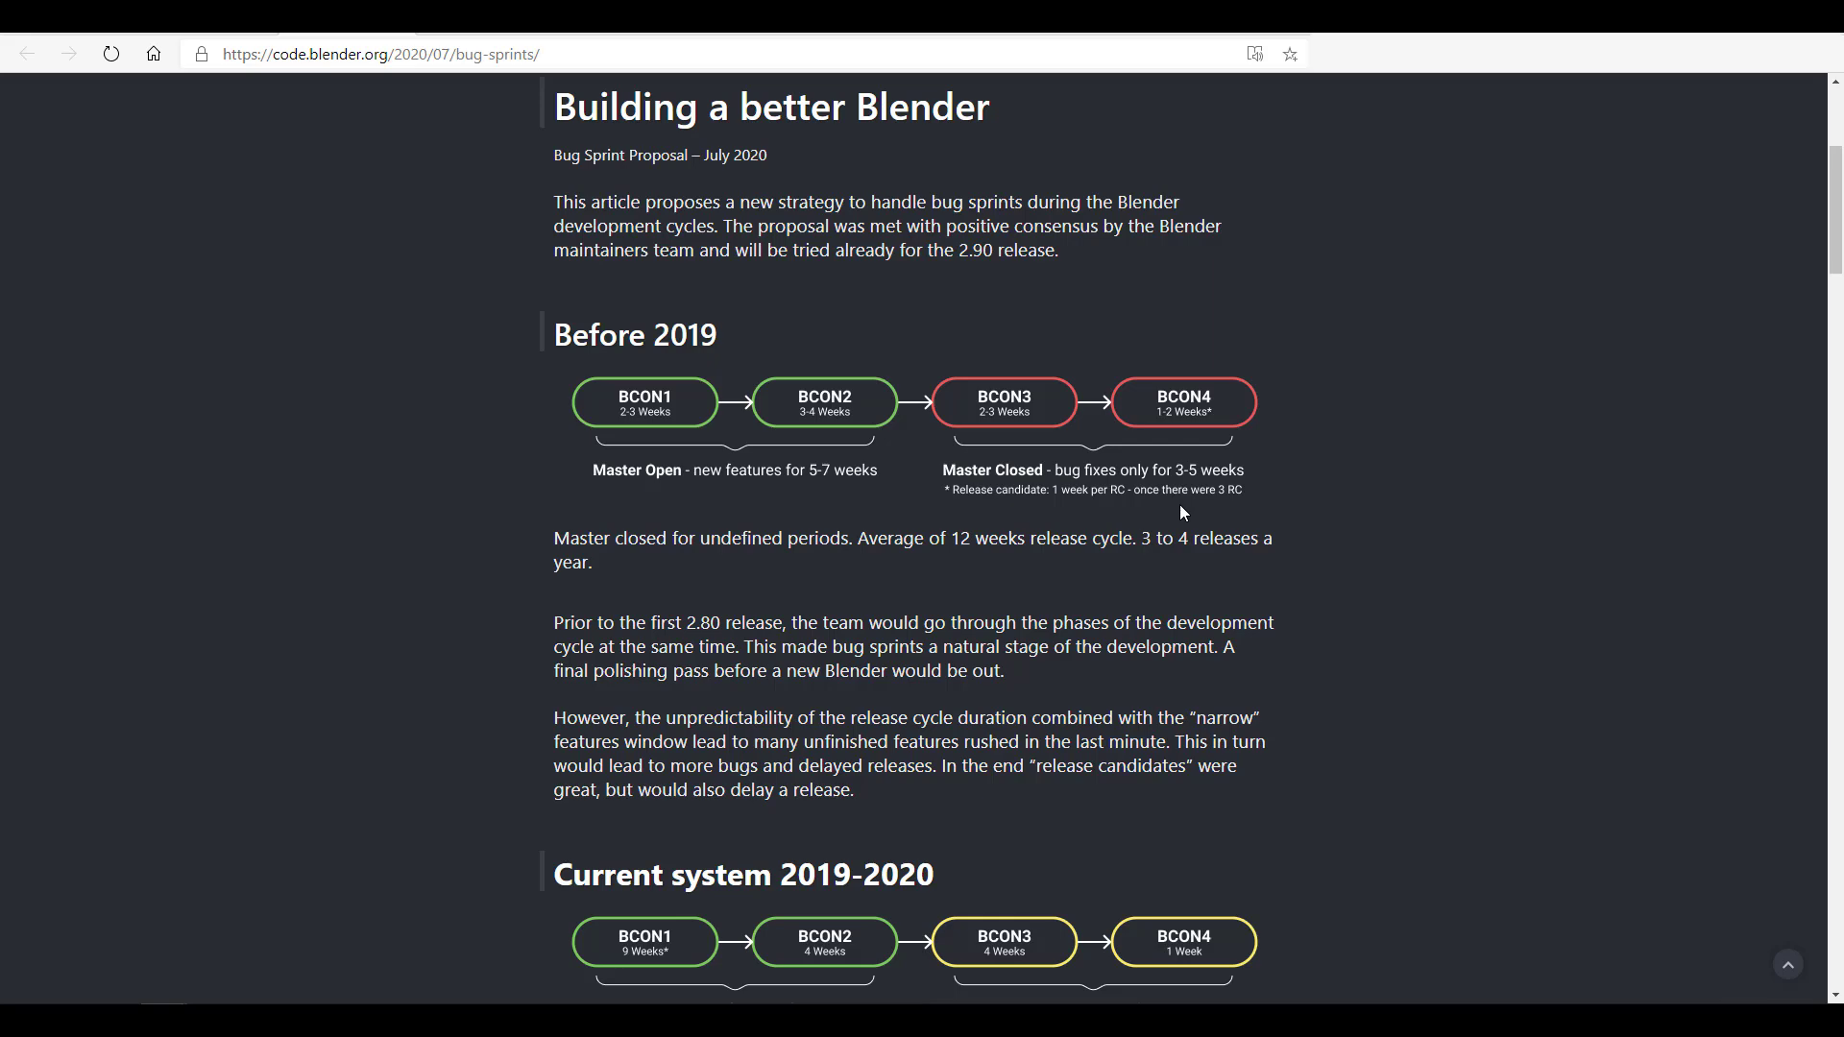
pyautogui.scroll(-7, 1181, 509)
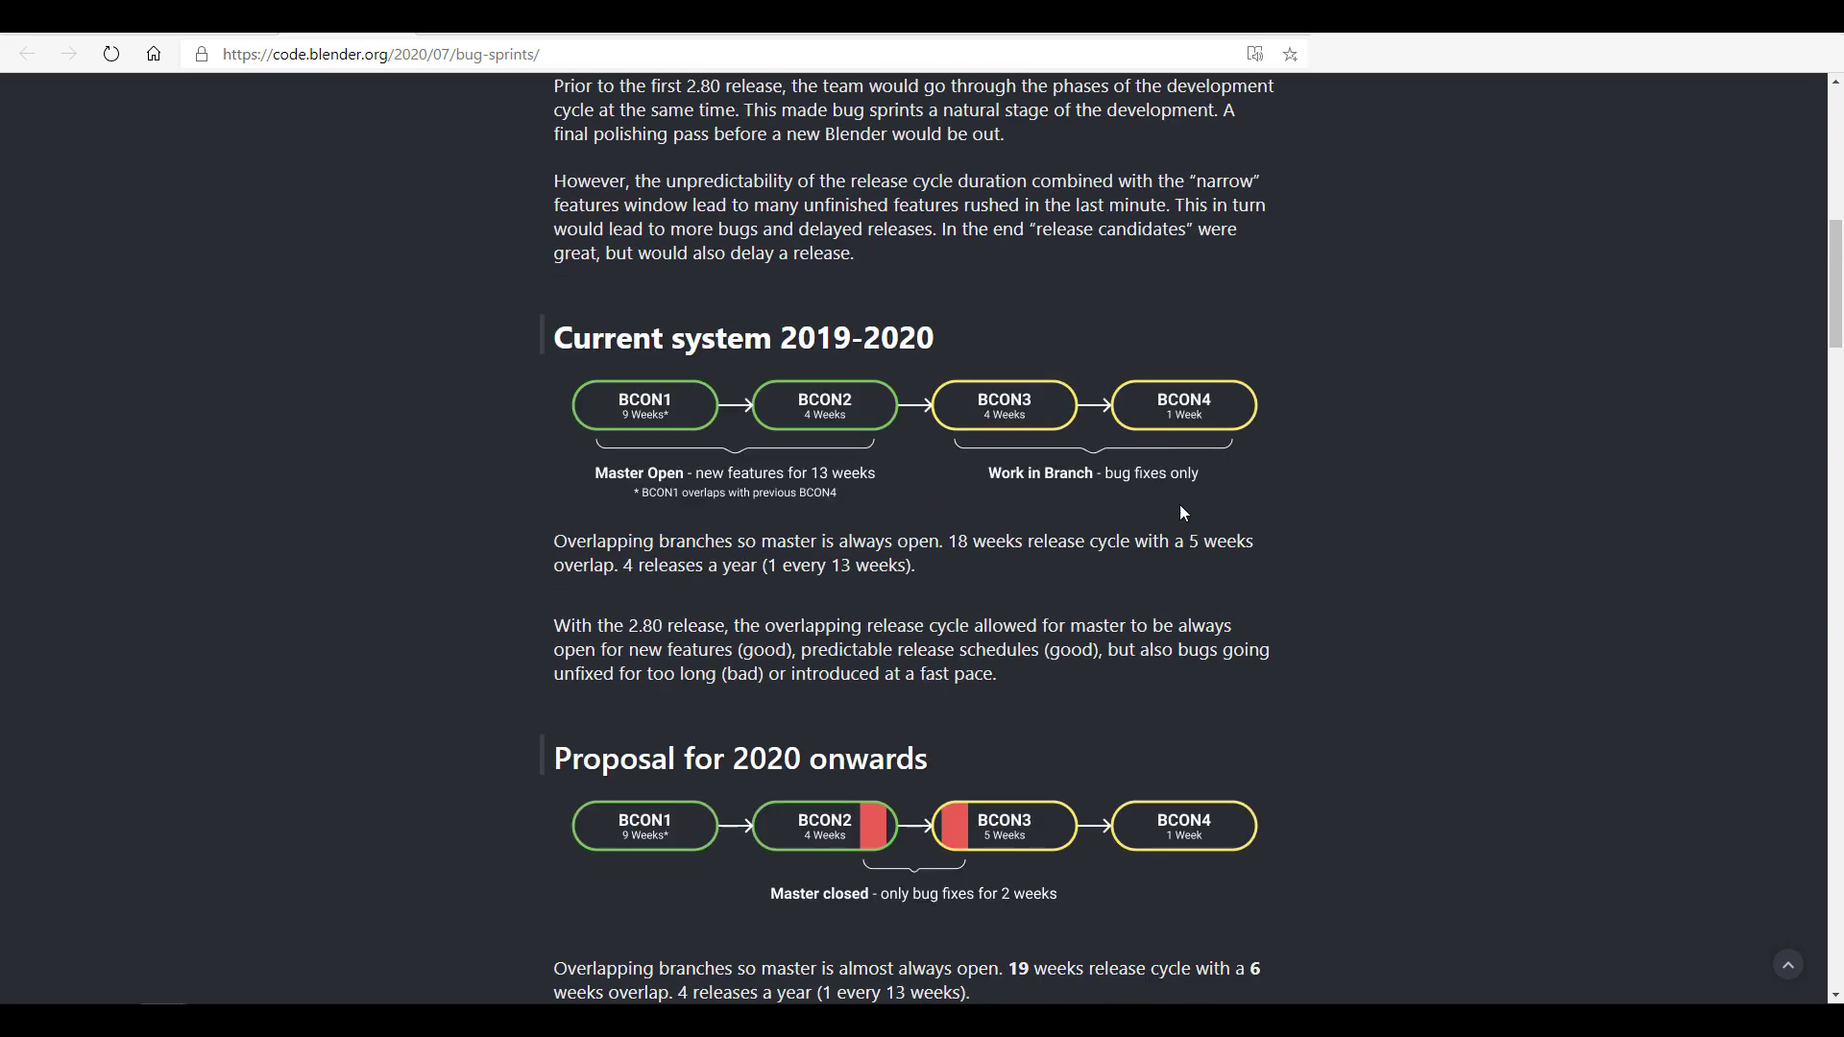
pyautogui.scroll(-2, 1183, 514)
pyautogui.scroll(-11, 1182, 514)
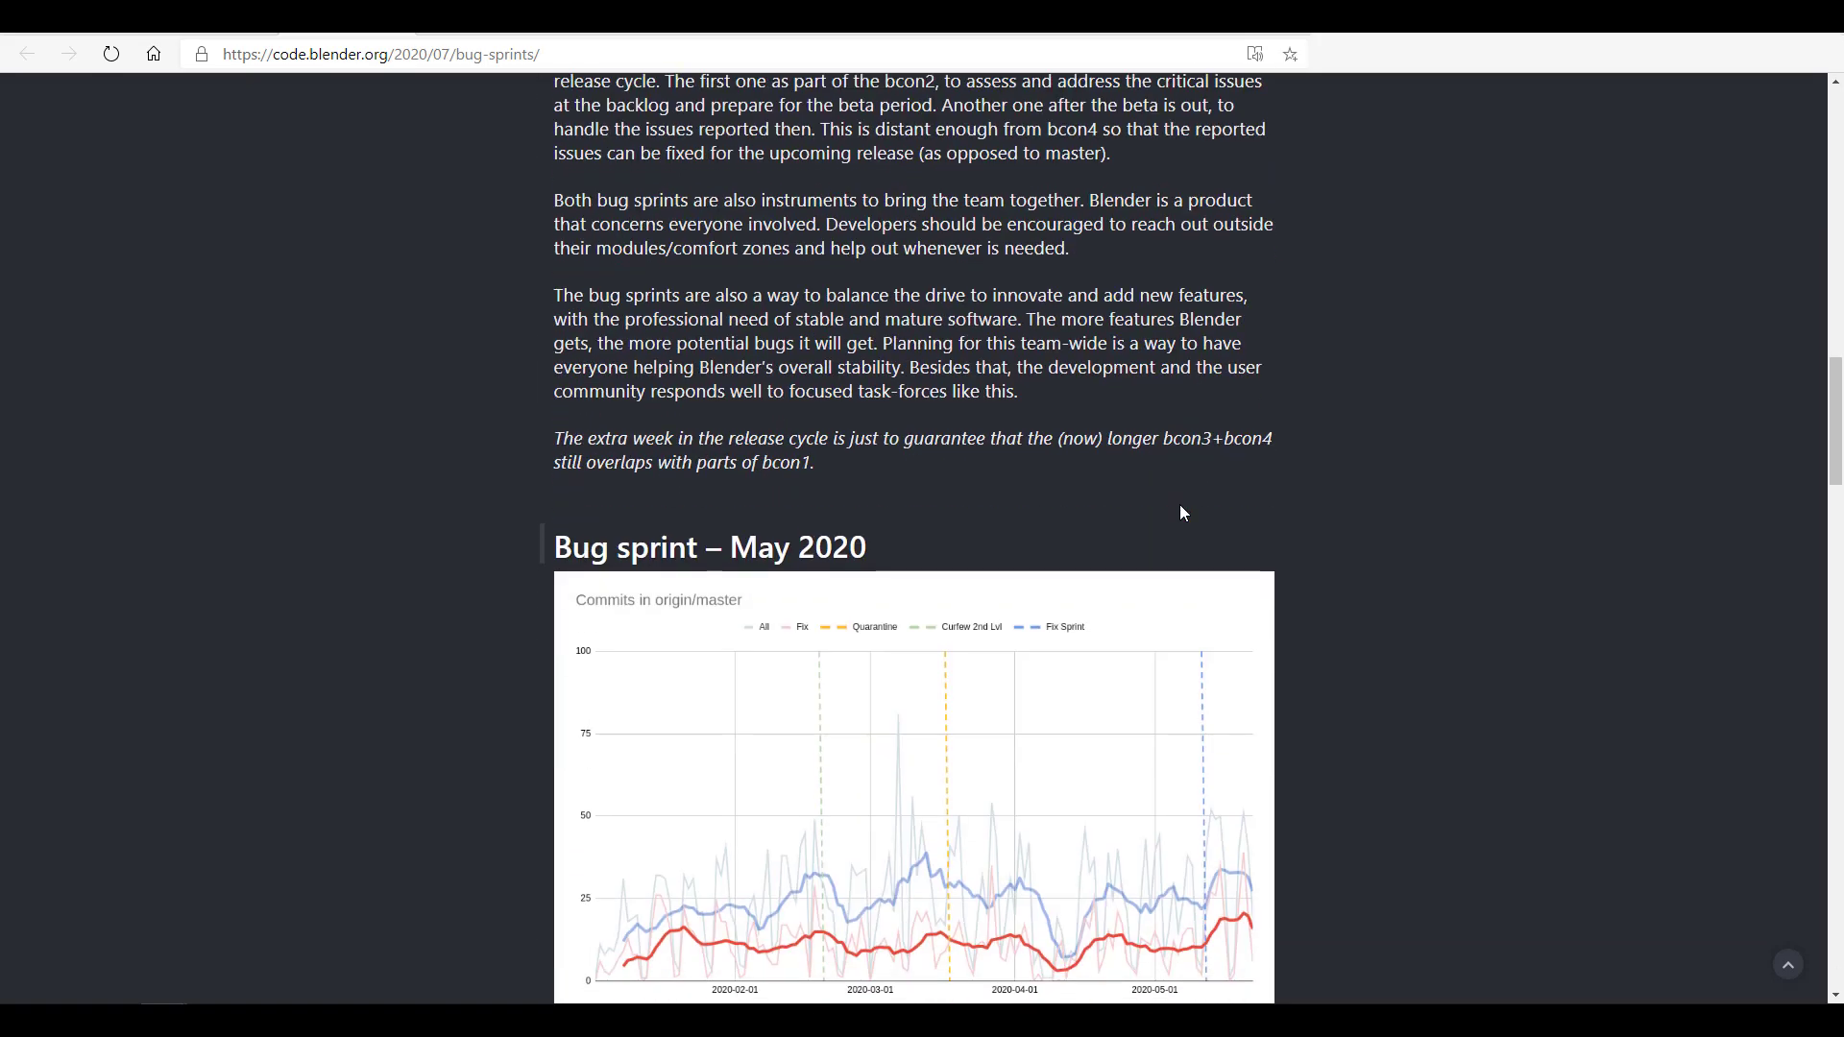
pyautogui.scroll(-9, 1183, 514)
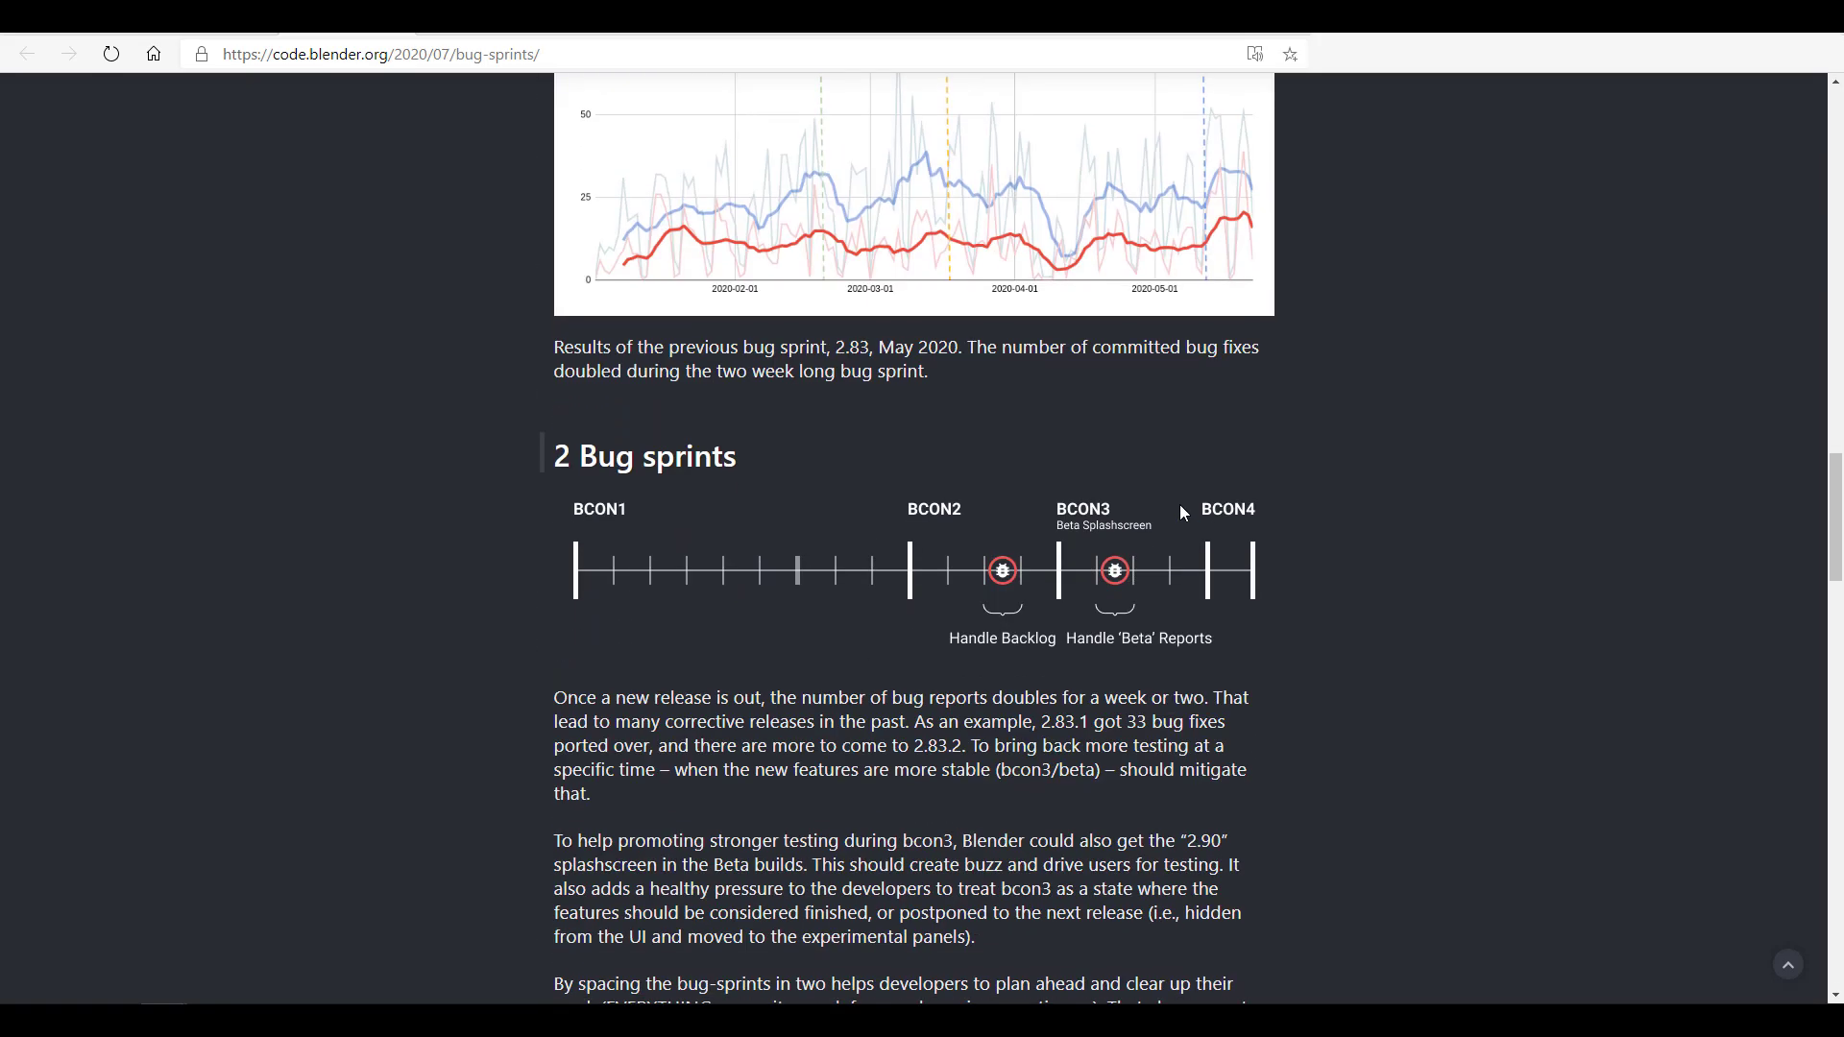
pyautogui.scroll(-5, 1183, 514)
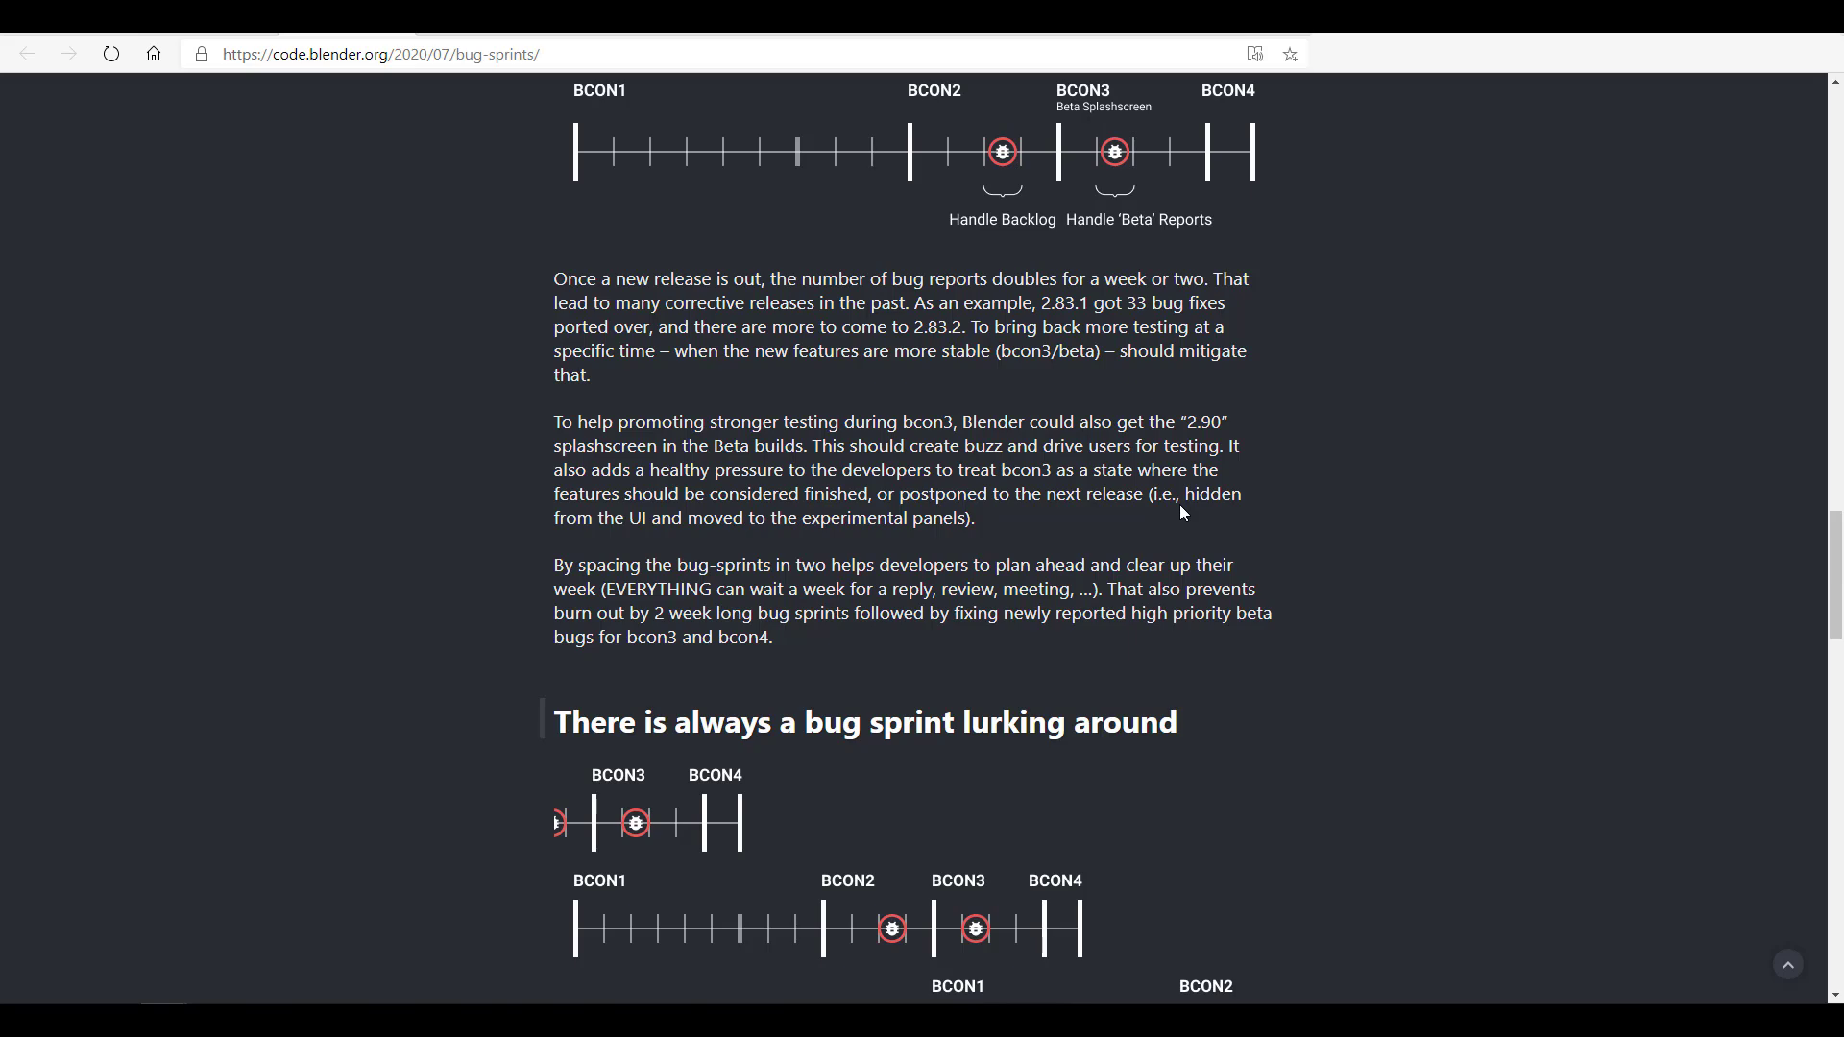
pyautogui.scroll(-3, 1182, 514)
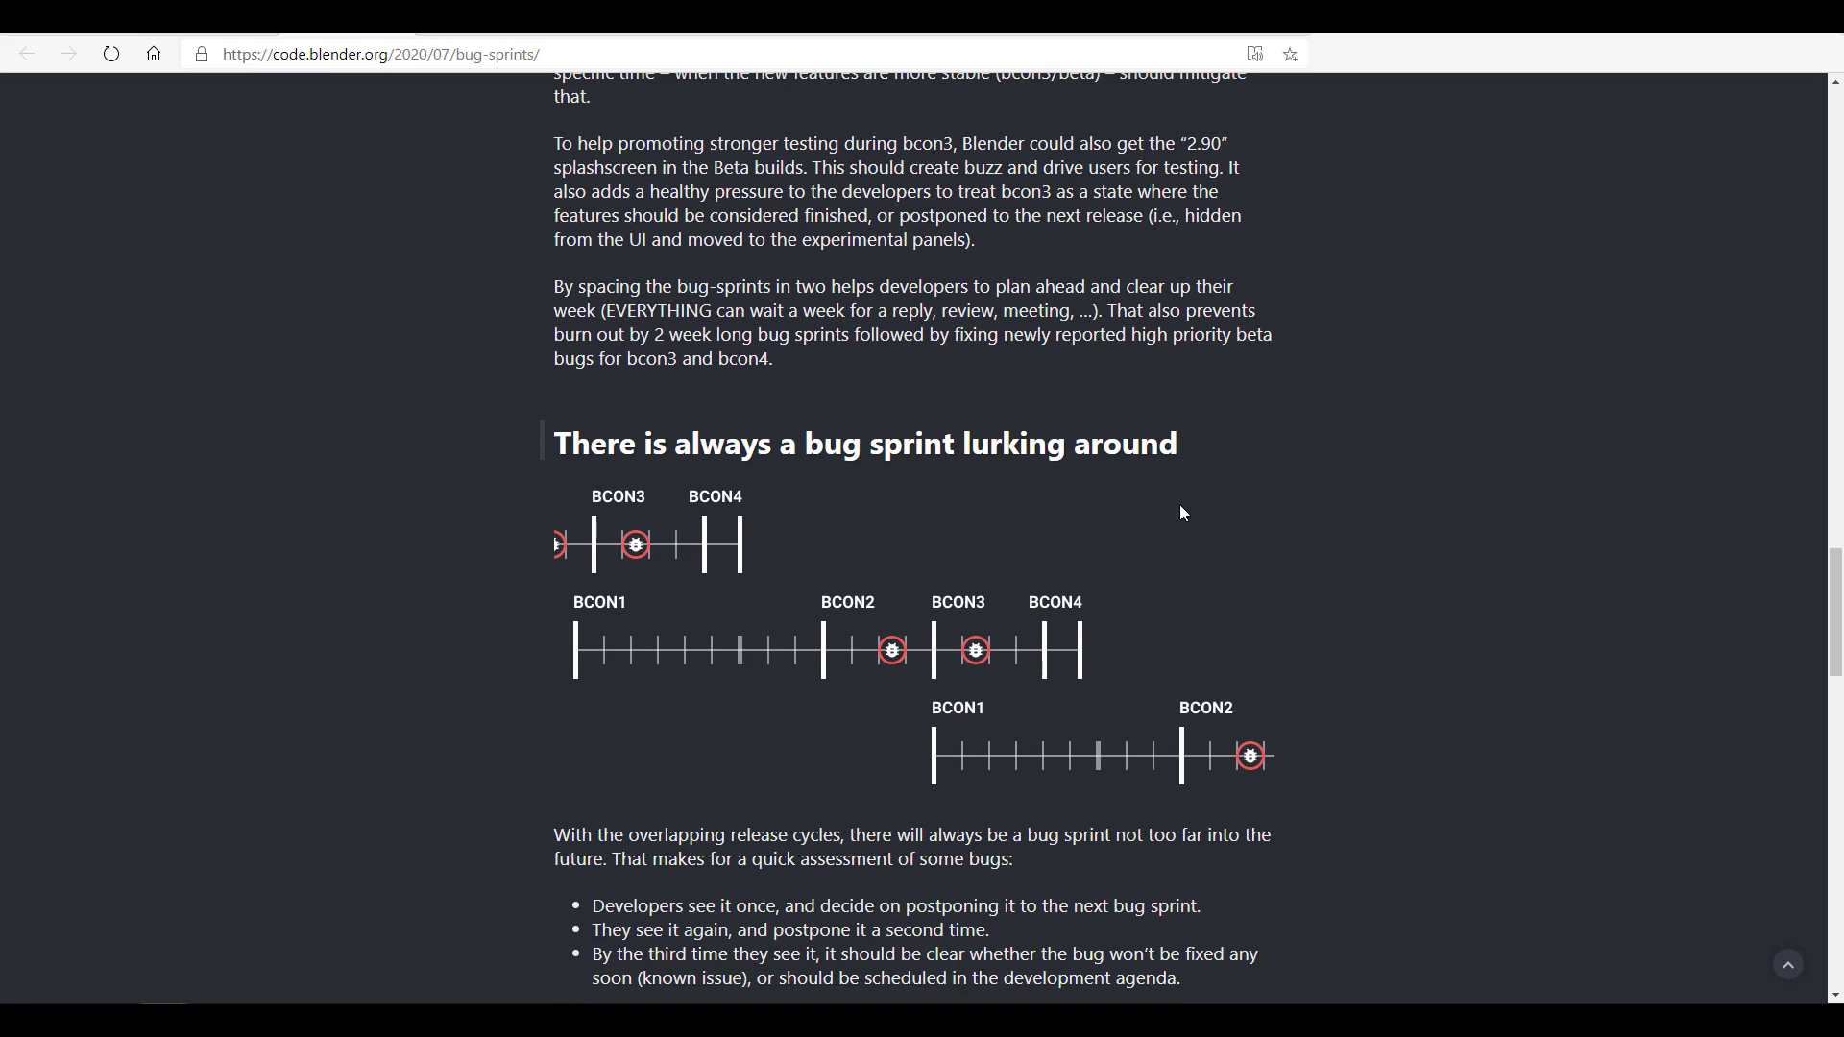
# Step: Review the article's overlapping bug sprints, Blender 2.90 schedule and exception for a few developers, and return to the article's beginning
pyautogui.scroll(1, 1183, 514)
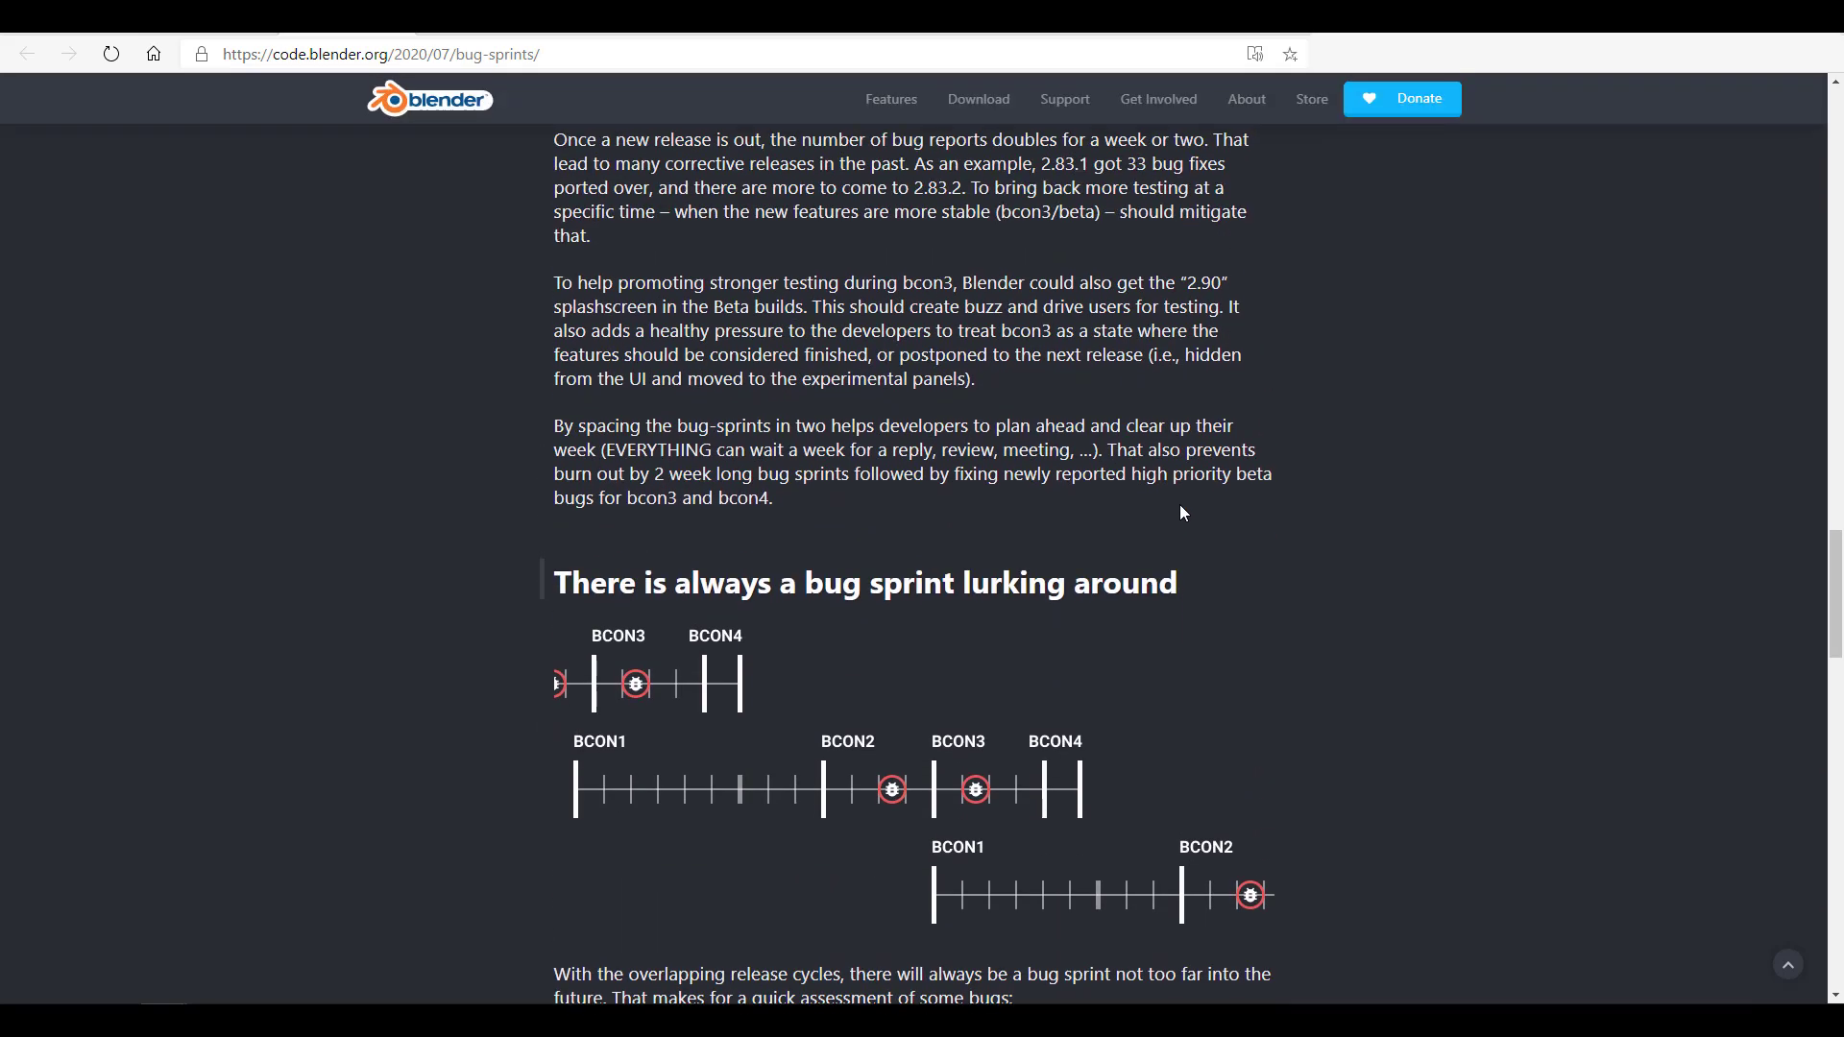
pyautogui.scroll(-4, 1183, 514)
pyautogui.scroll(-3, 1007, 411)
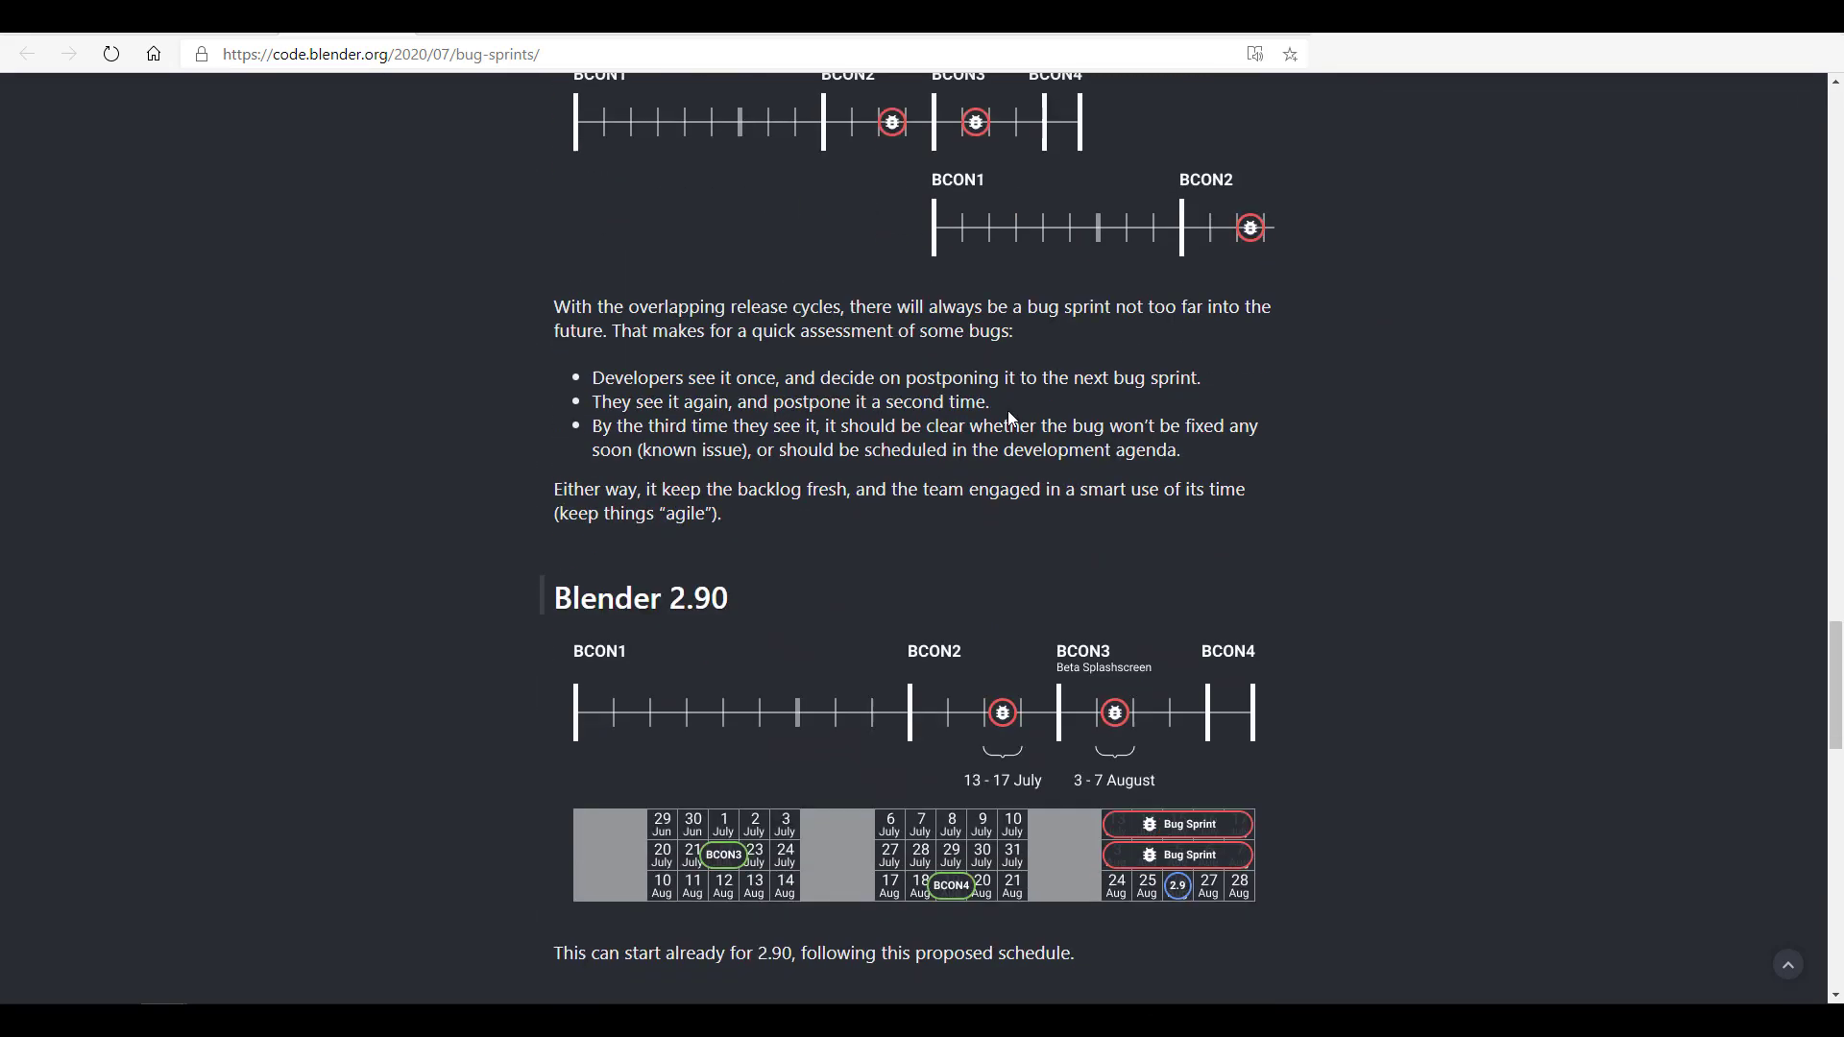
pyautogui.scroll(4, 1007, 411)
pyautogui.scroll(-6, 1009, 412)
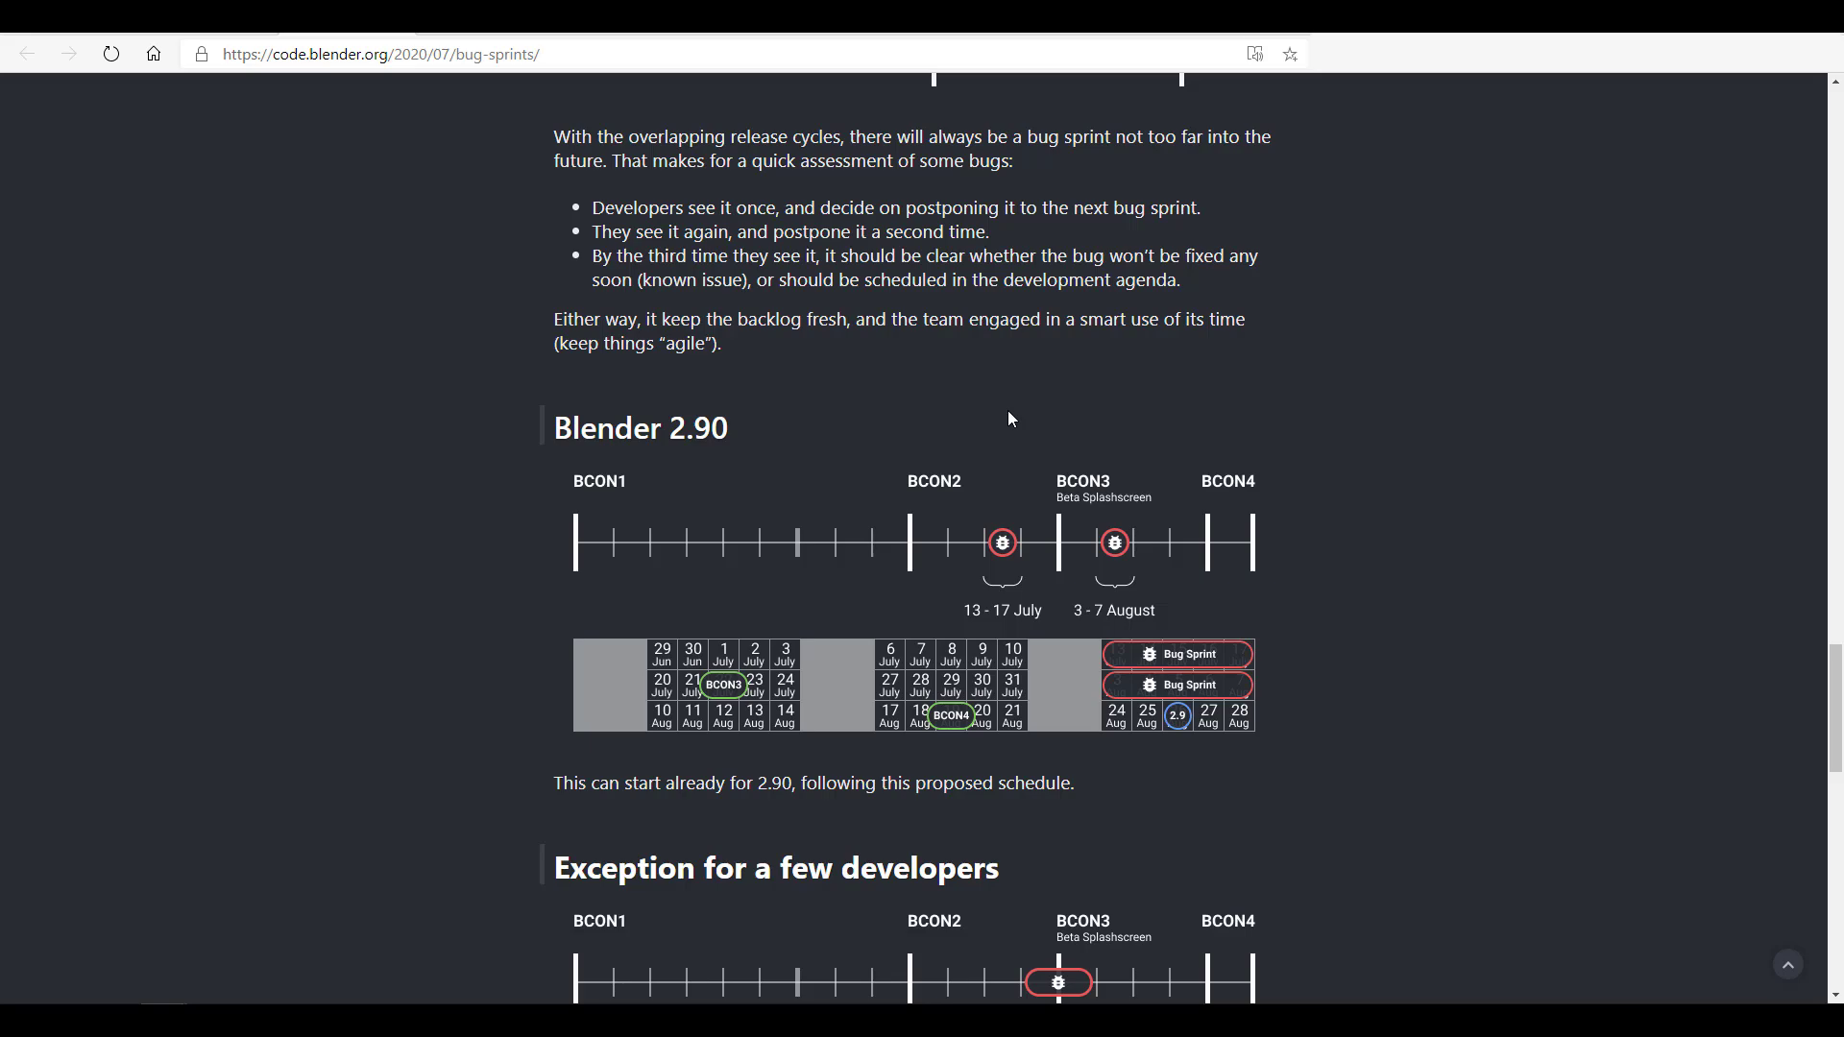
pyautogui.scroll(-3, 1009, 418)
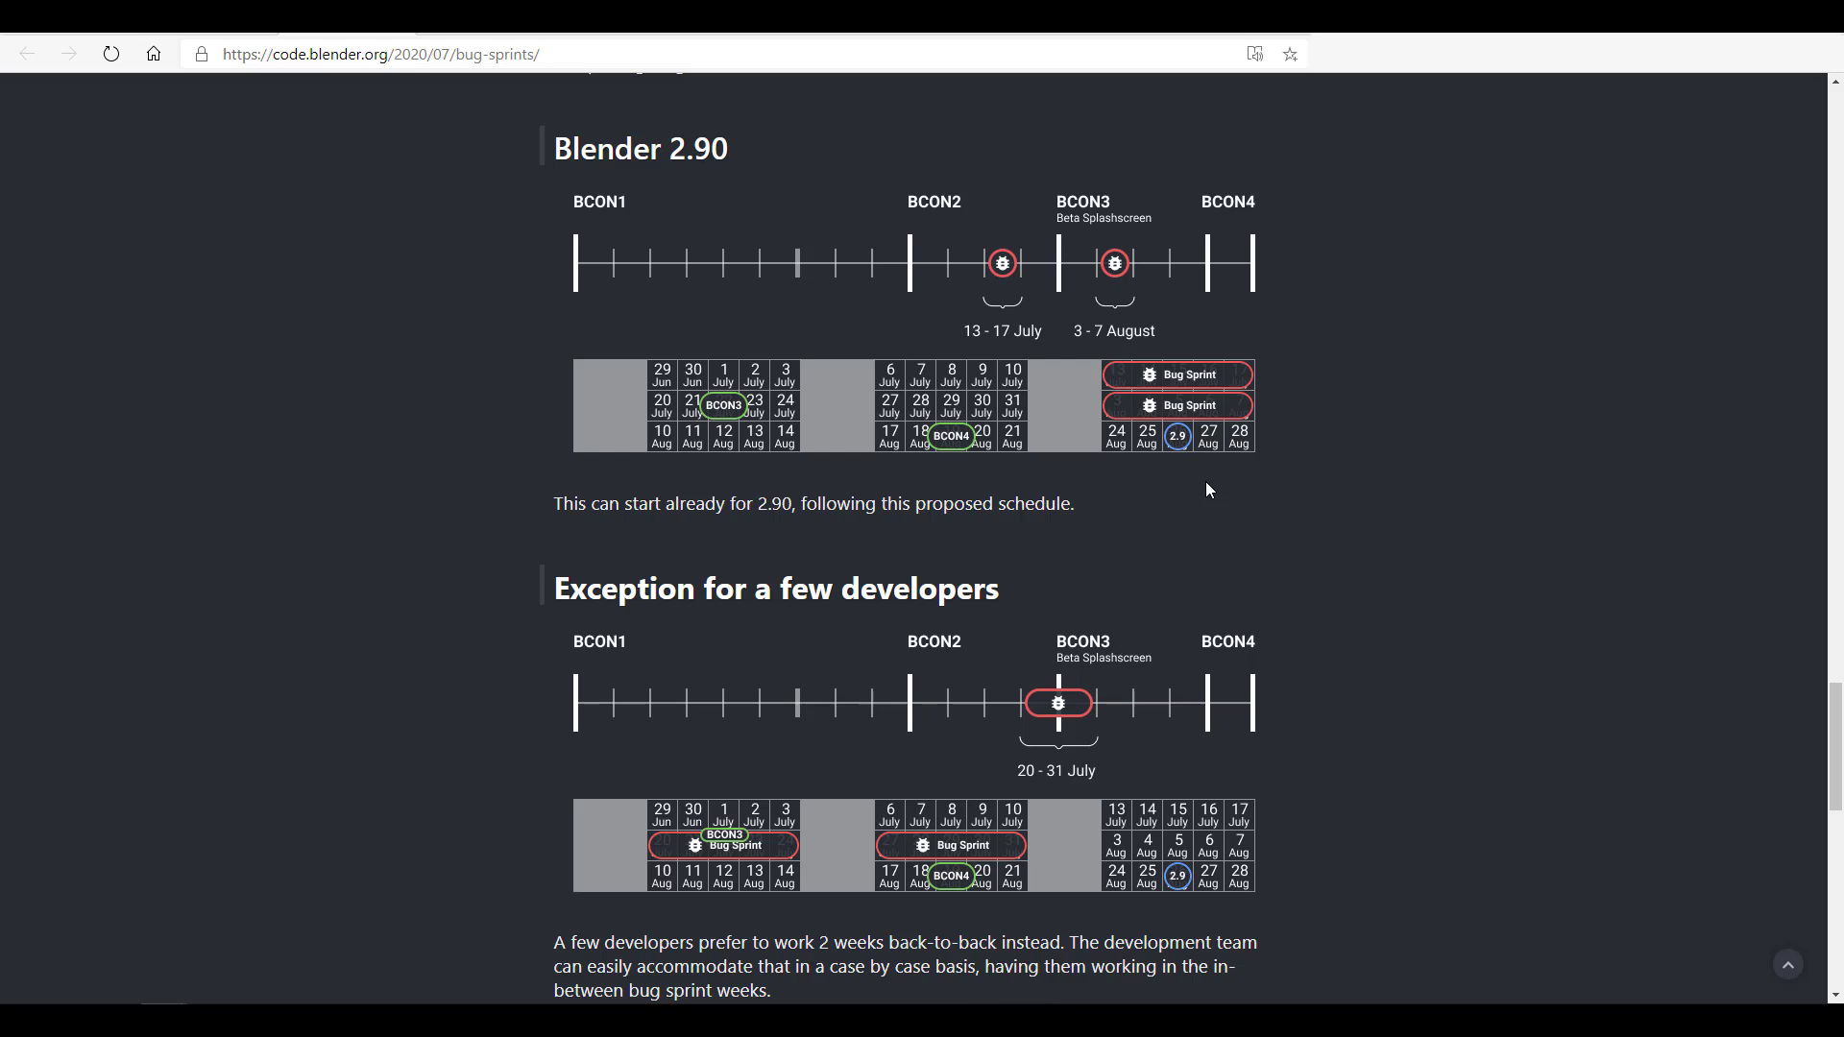
pyautogui.scroll(-3, 1209, 490)
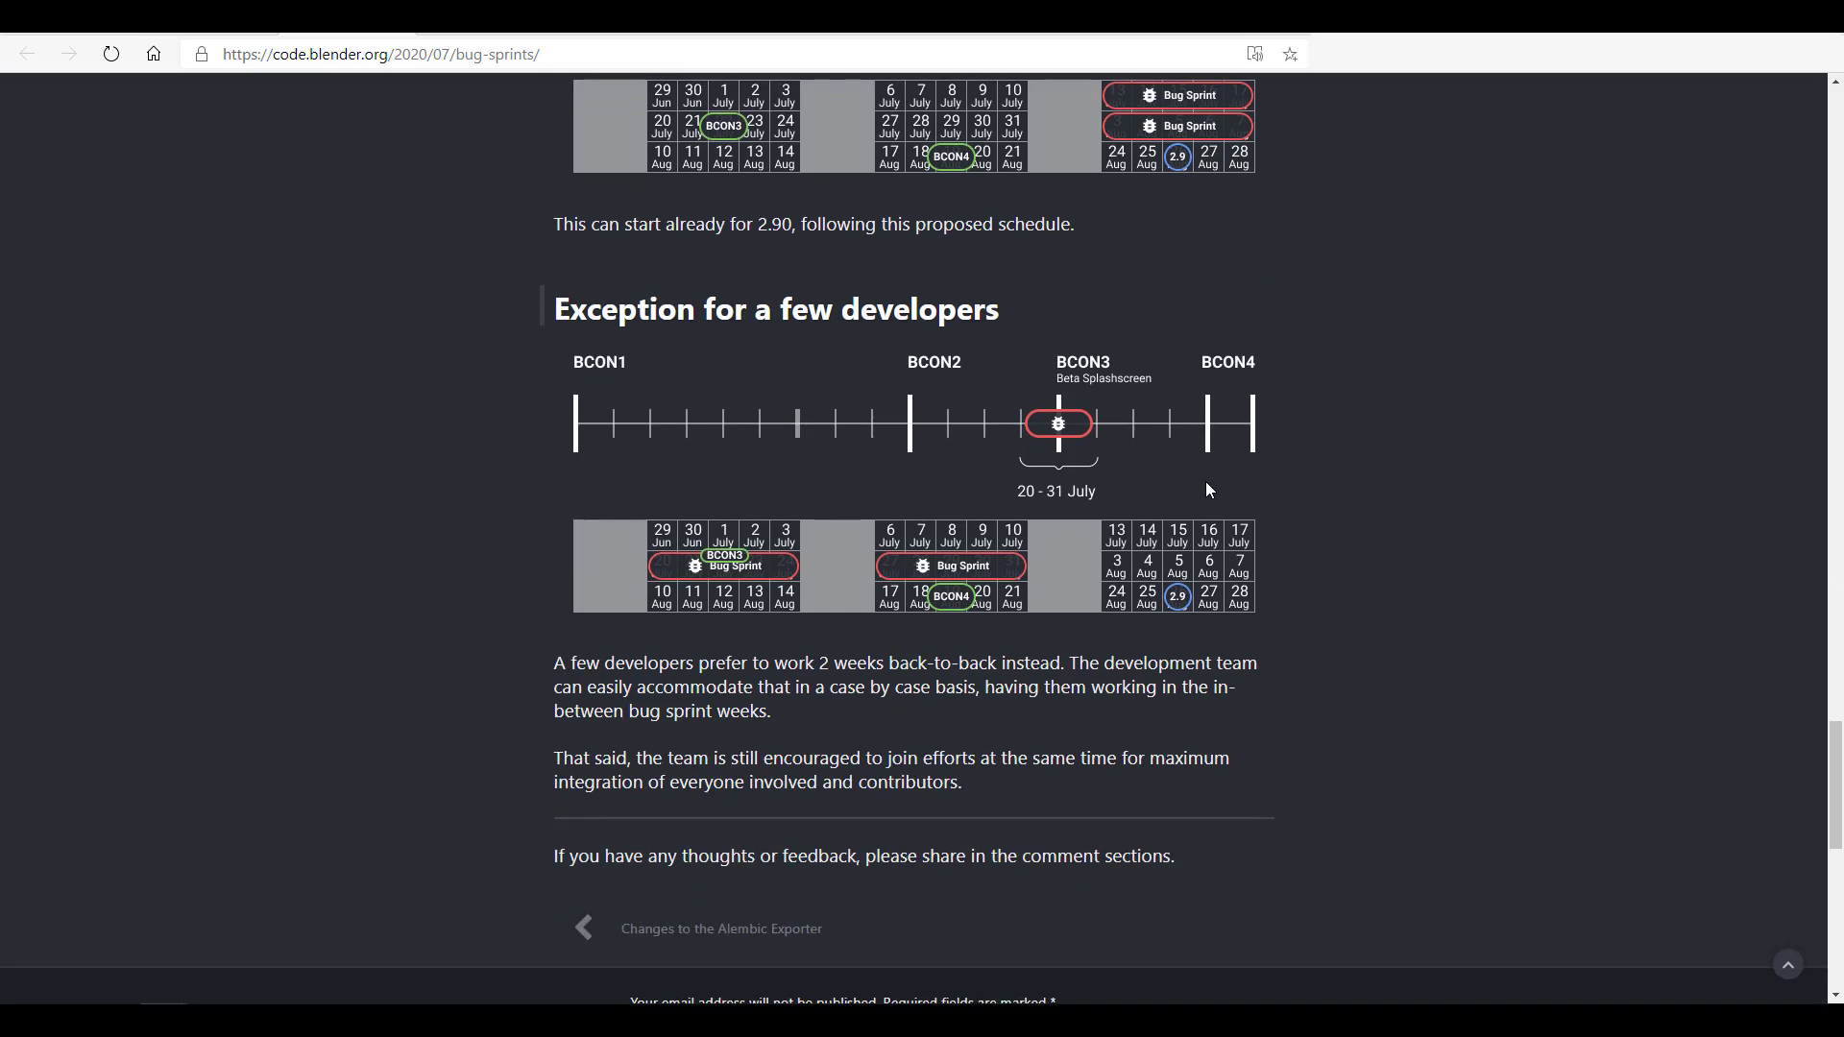
pyautogui.scroll(3, 1208, 485)
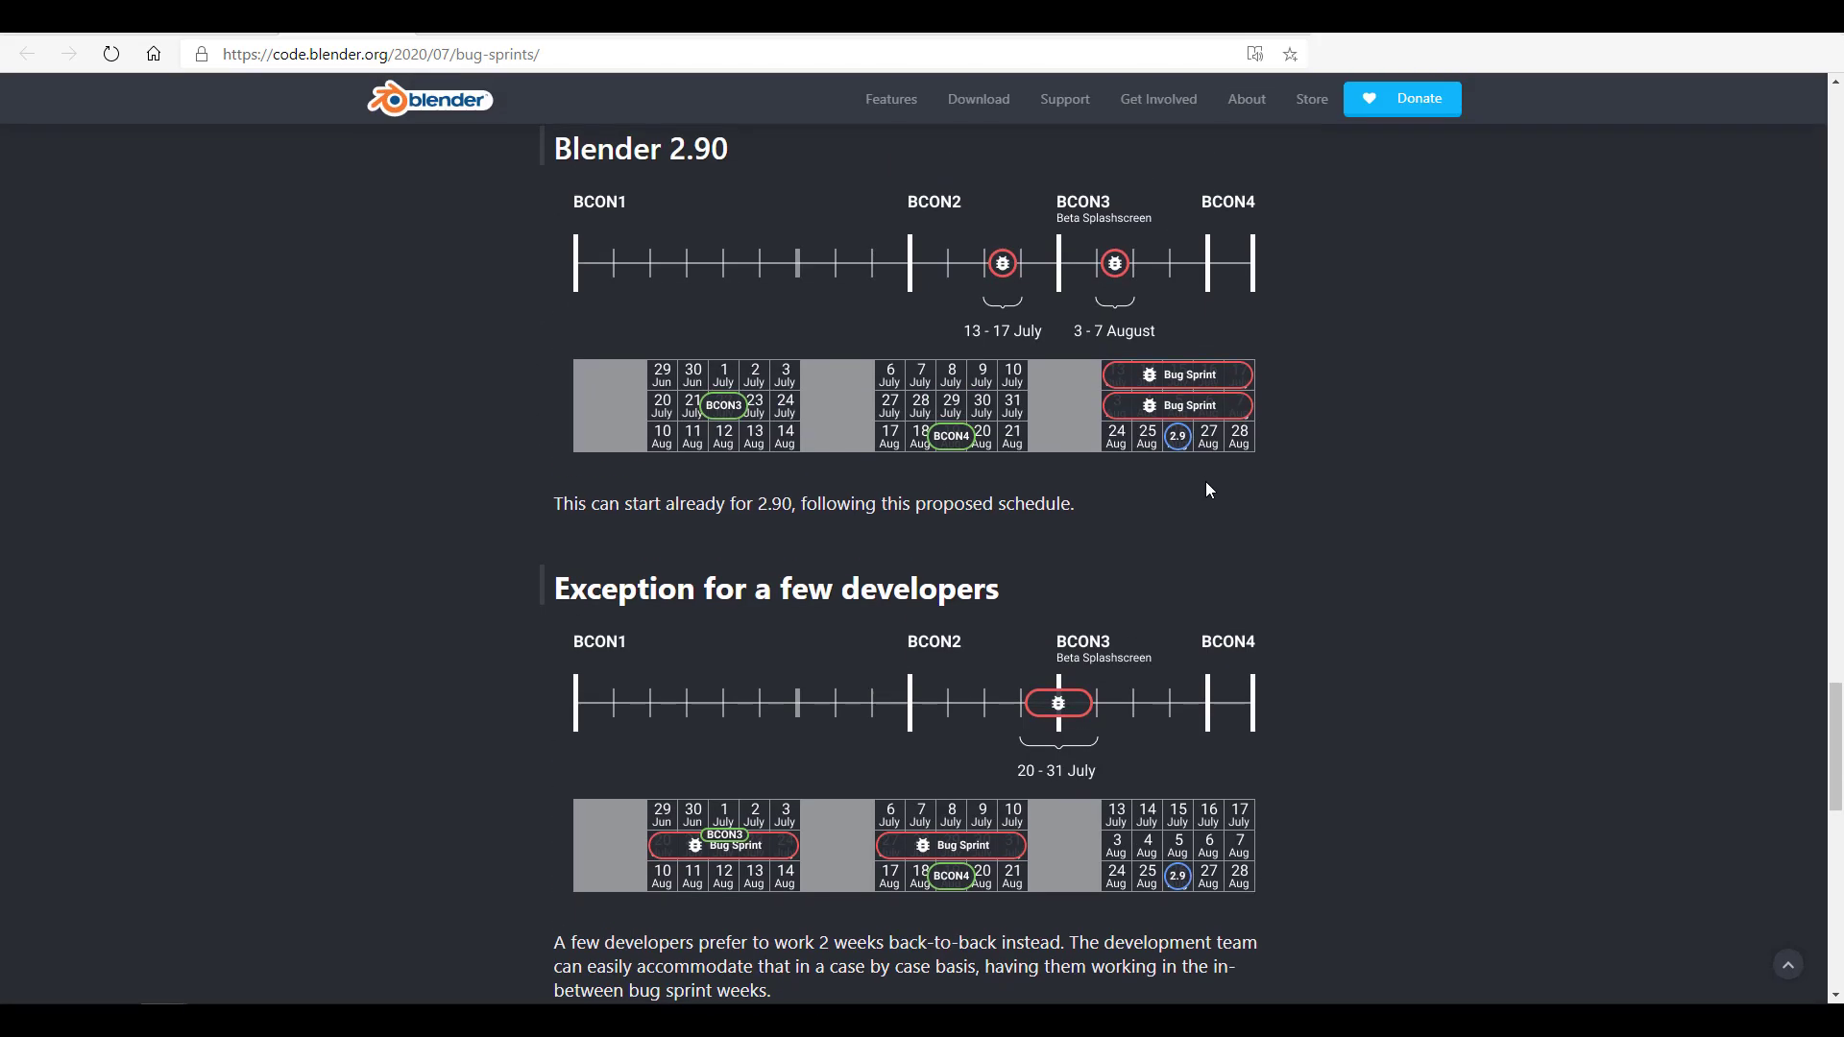
pyautogui.scroll(20, 1208, 490)
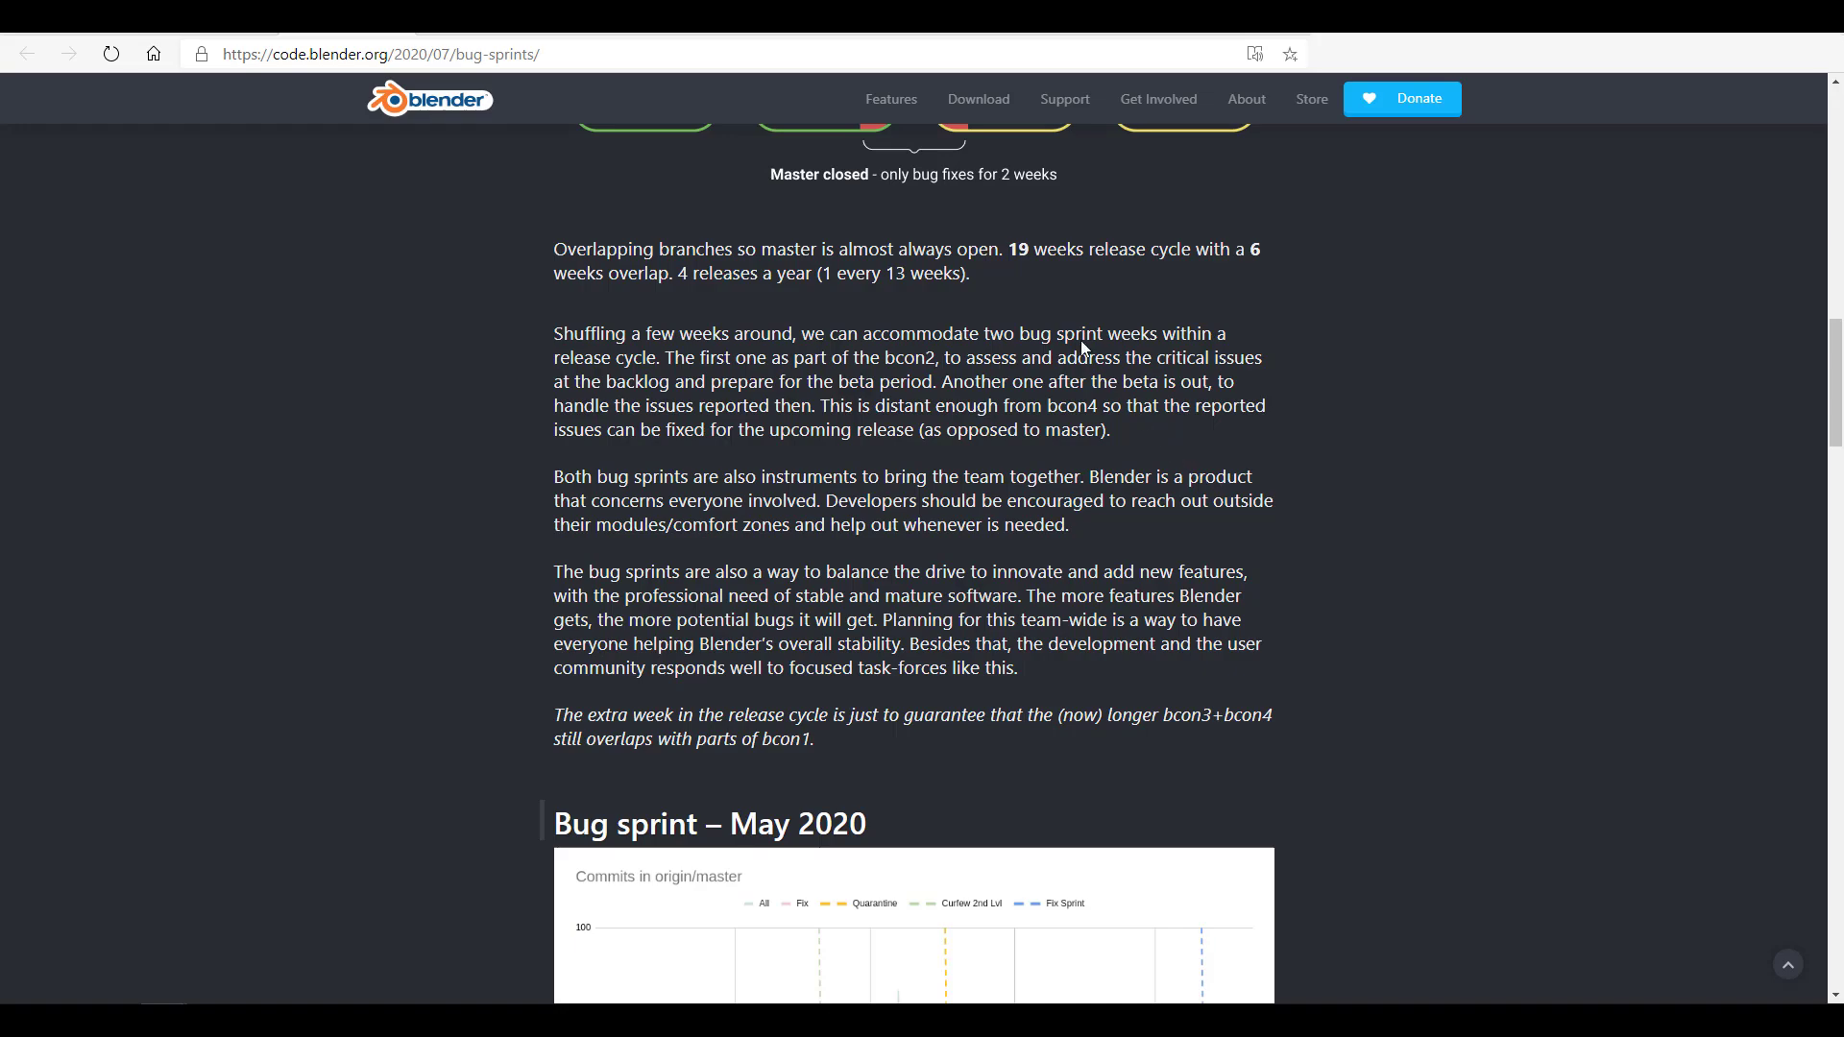
pyautogui.scroll(14, 1080, 340)
pyautogui.scroll(5, 1081, 341)
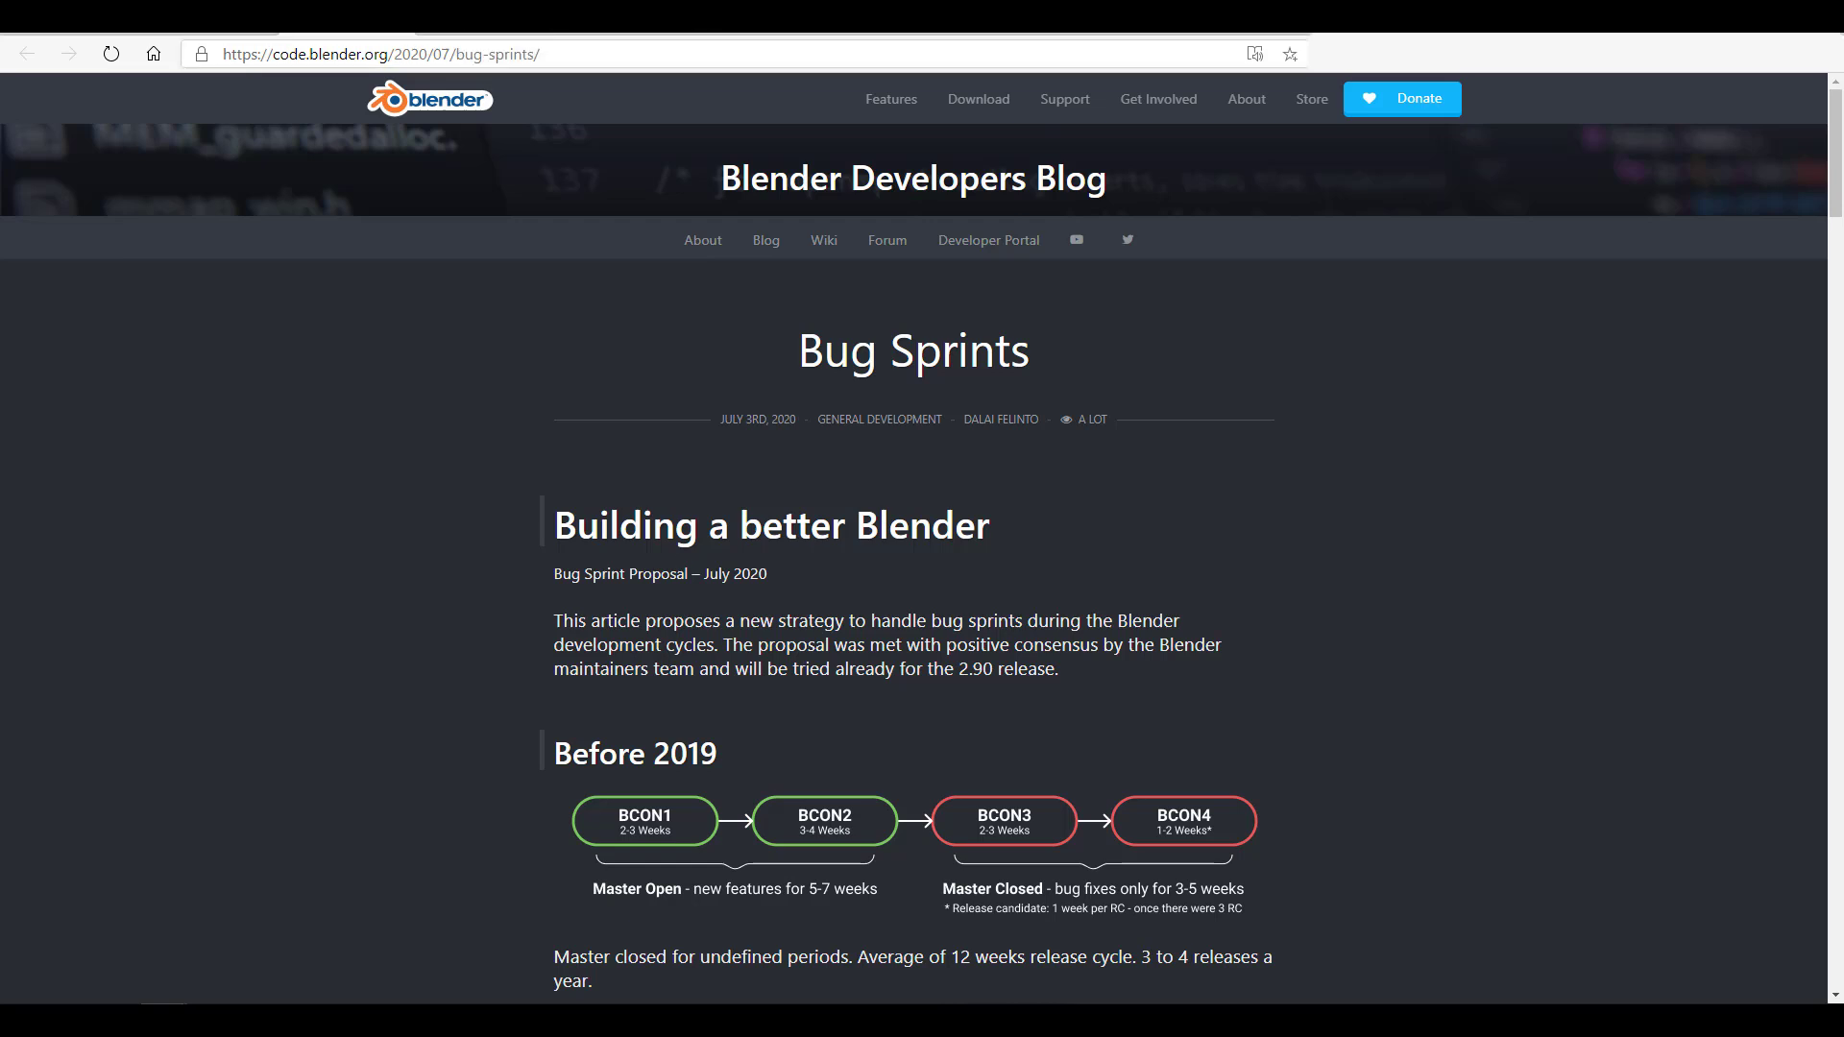
# Step: Read the mailing-list message about the cancelled Blender Conference 2020 and the conference site's Special Announcement
pyautogui.click(456, 34)
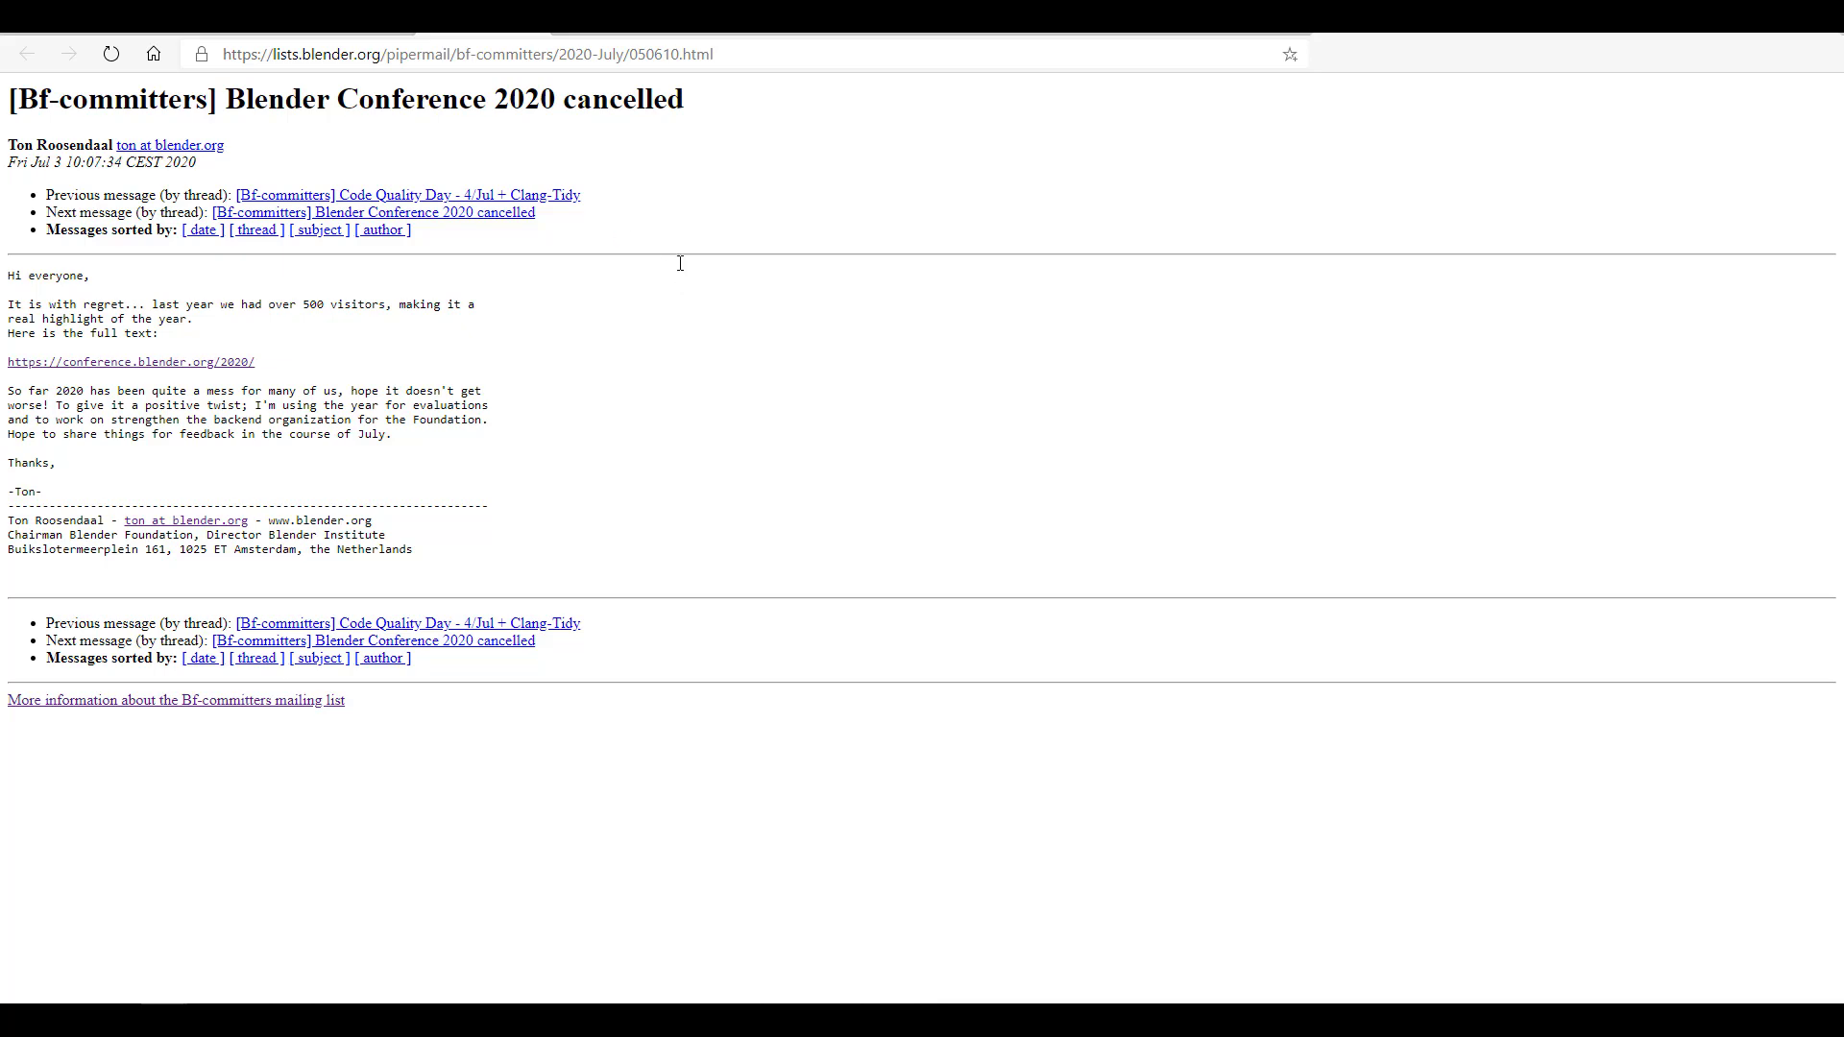
pyautogui.click(614, 31)
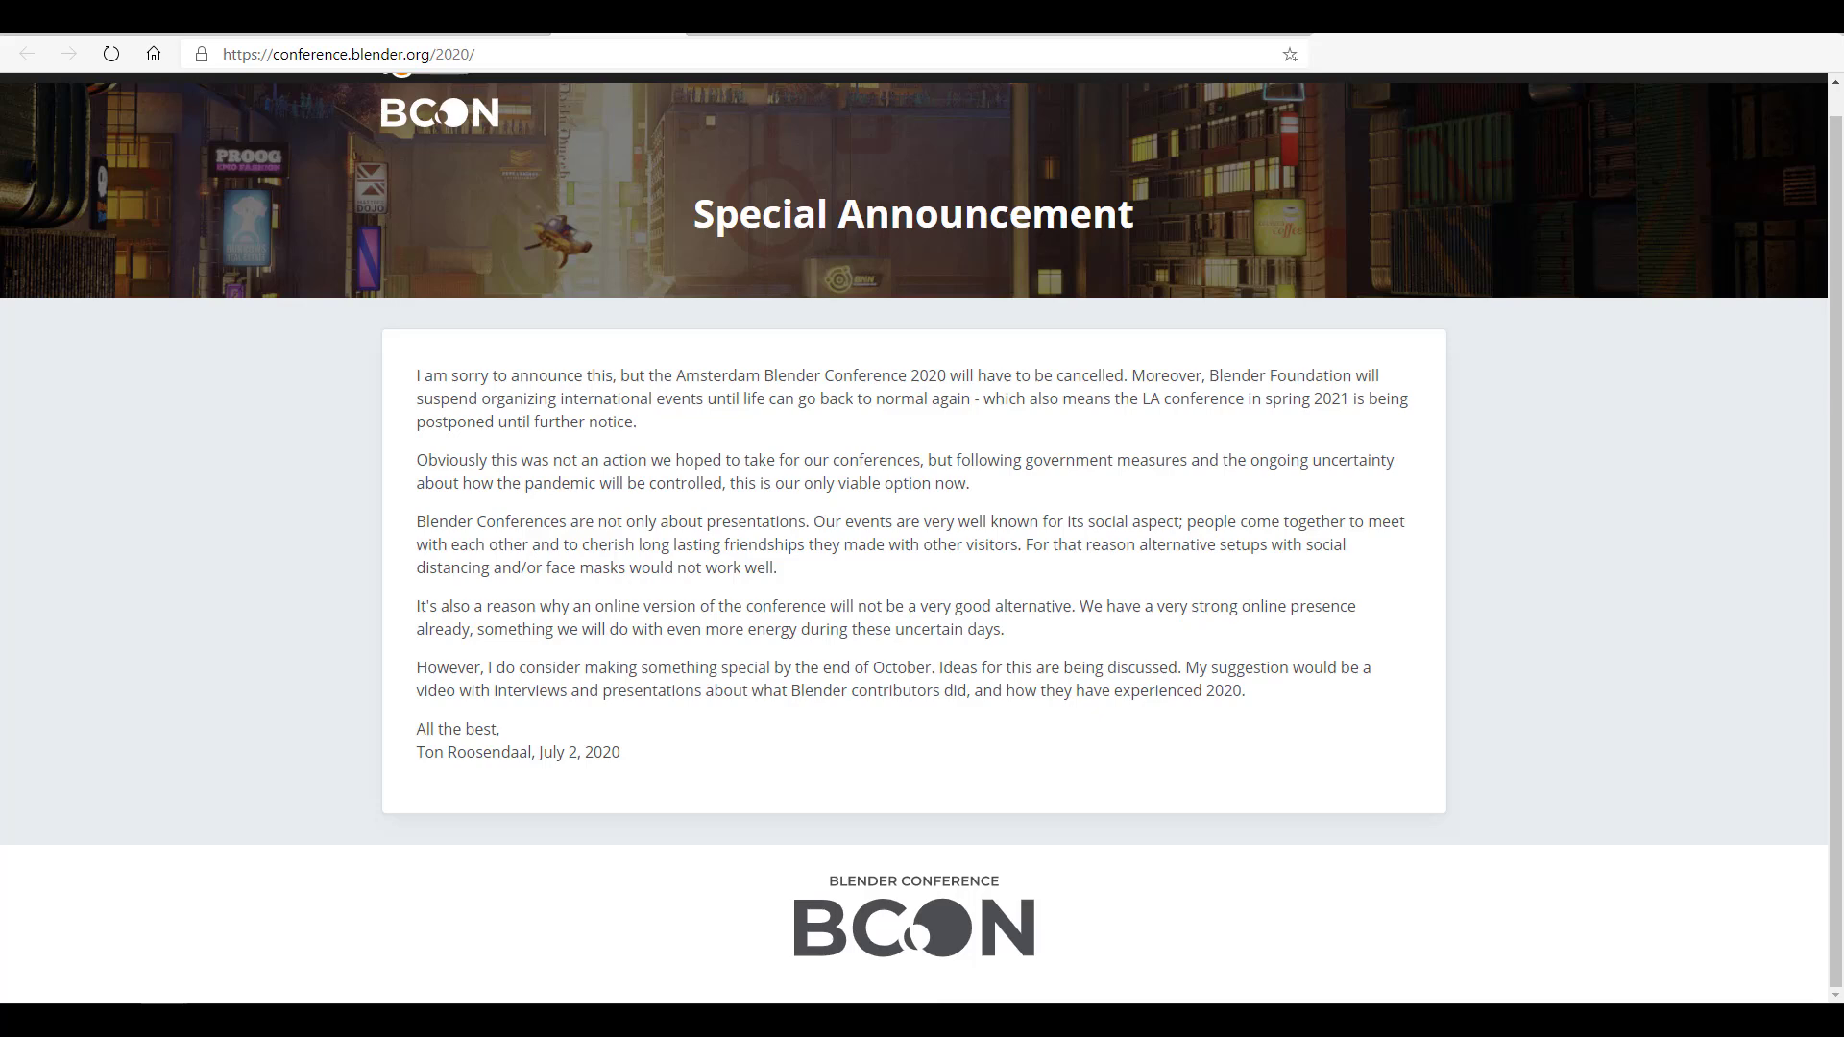
# Step: View the Blender 2.83.2 download page and examine the Blender LTS page's timeline and its list of LTS releases
pyautogui.click(744, 31)
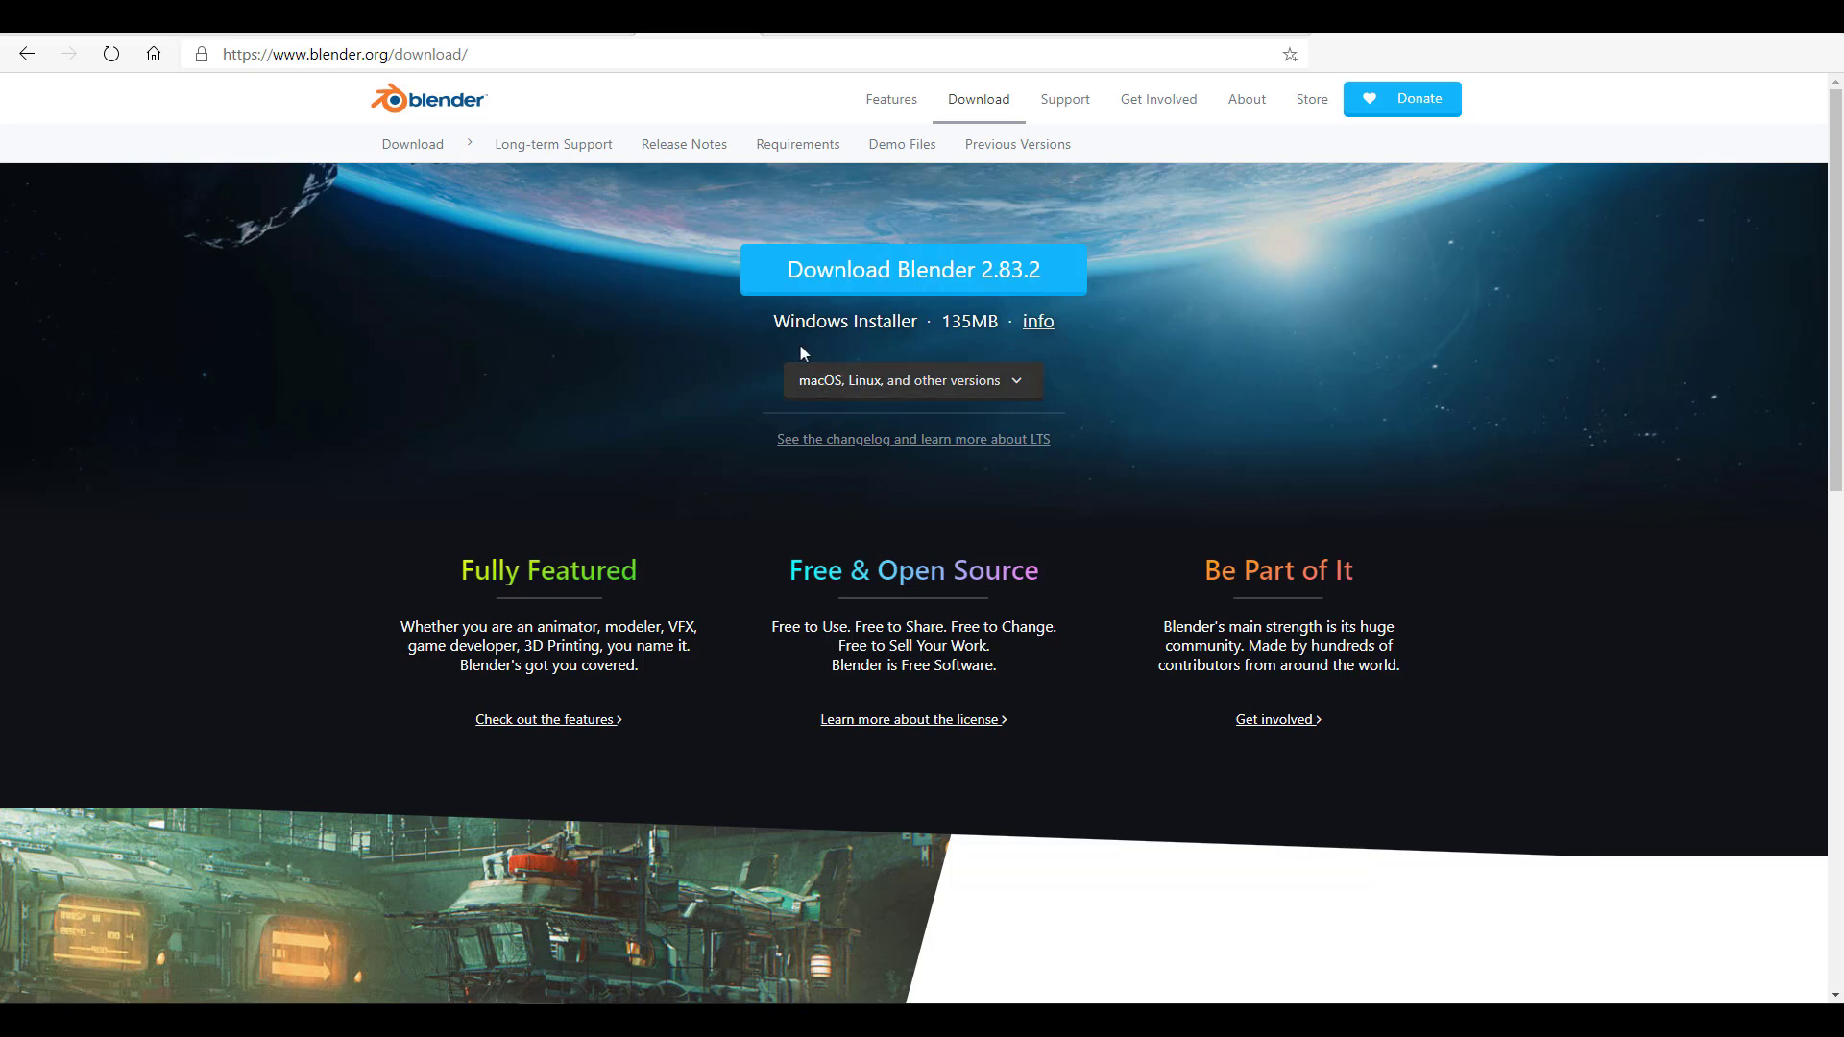
pyautogui.click(821, 35)
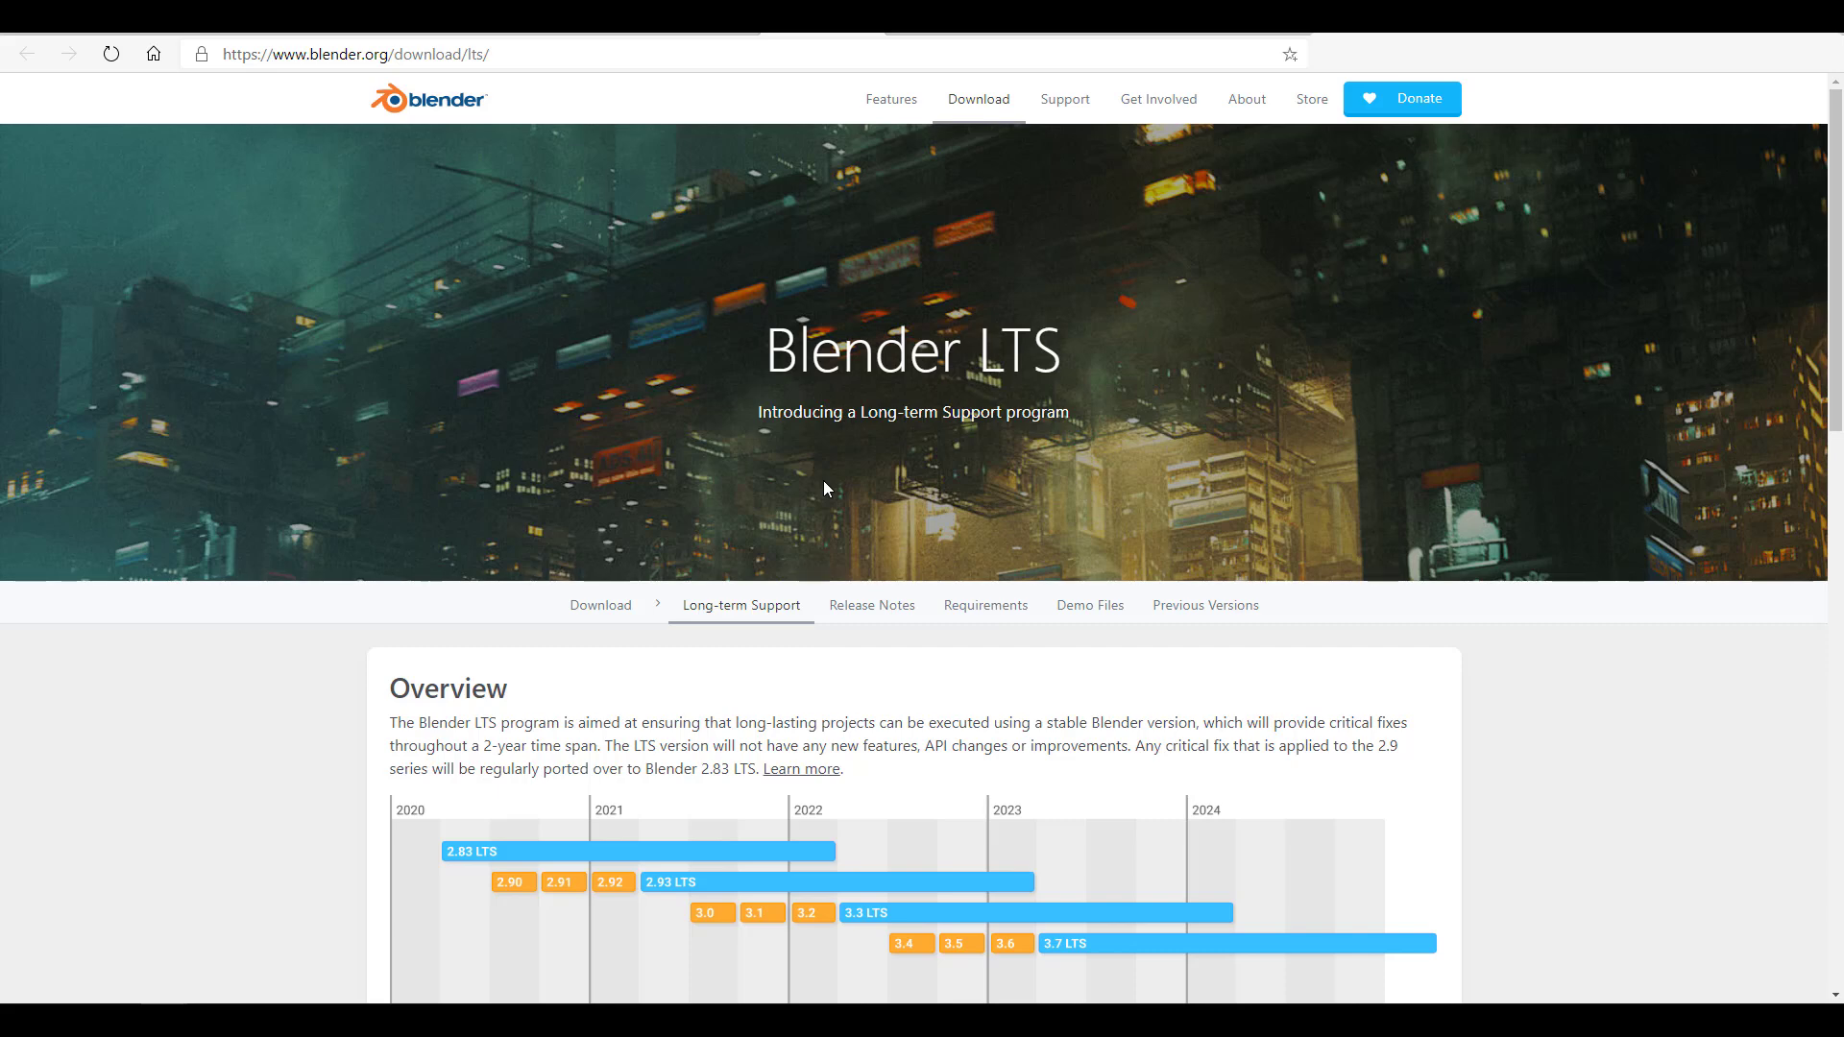
pyautogui.scroll(-4, 824, 488)
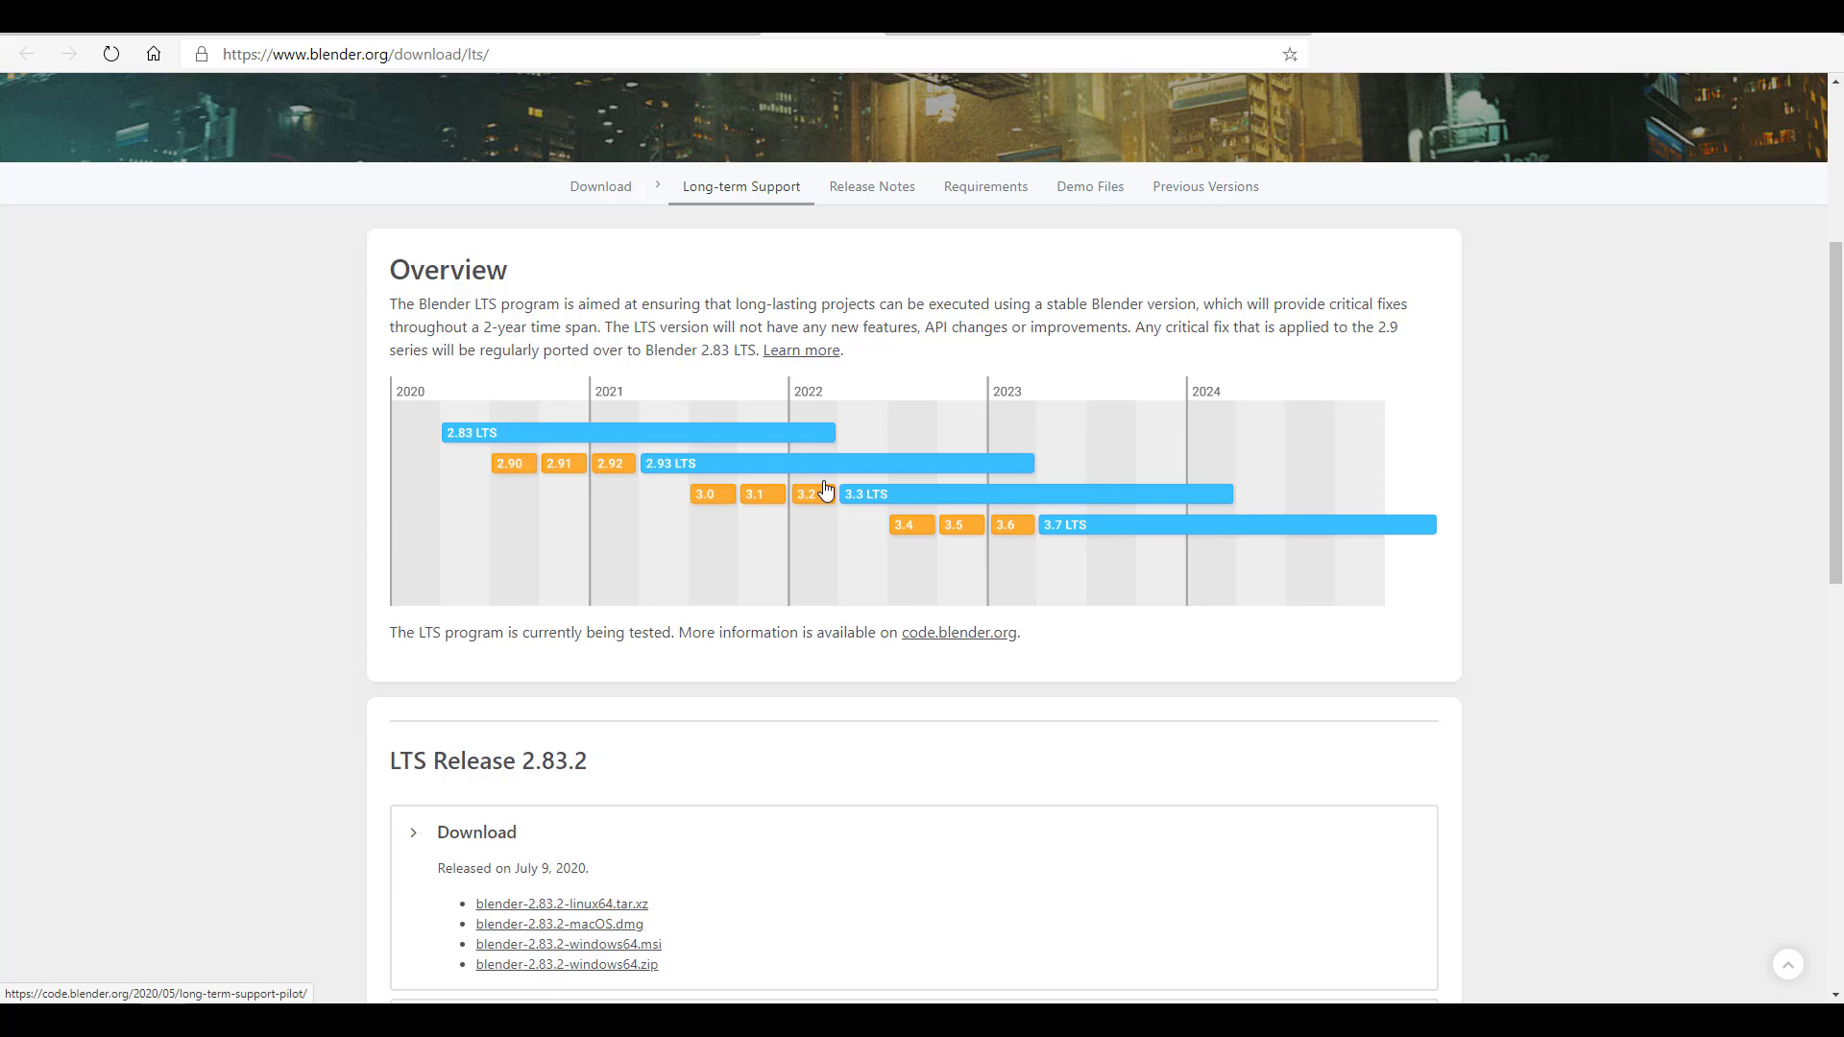
pyautogui.scroll(-1, 825, 488)
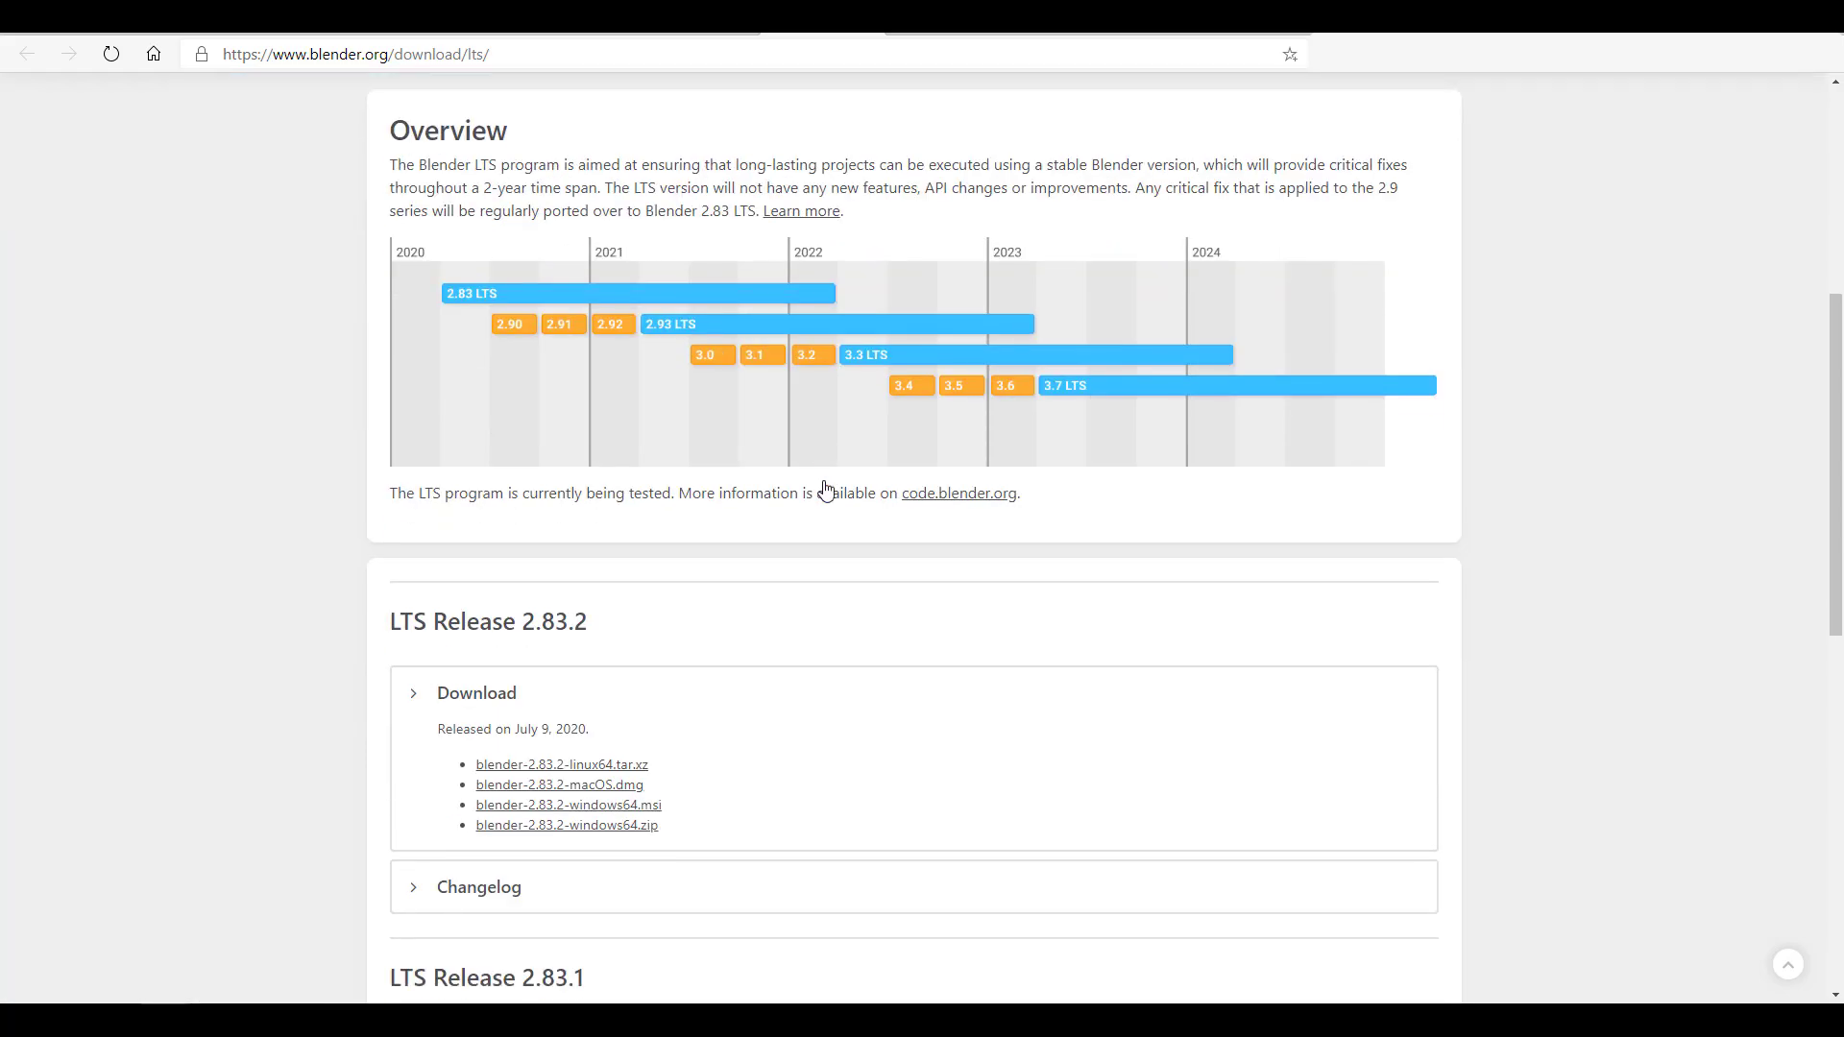
pyautogui.scroll(-5, 824, 488)
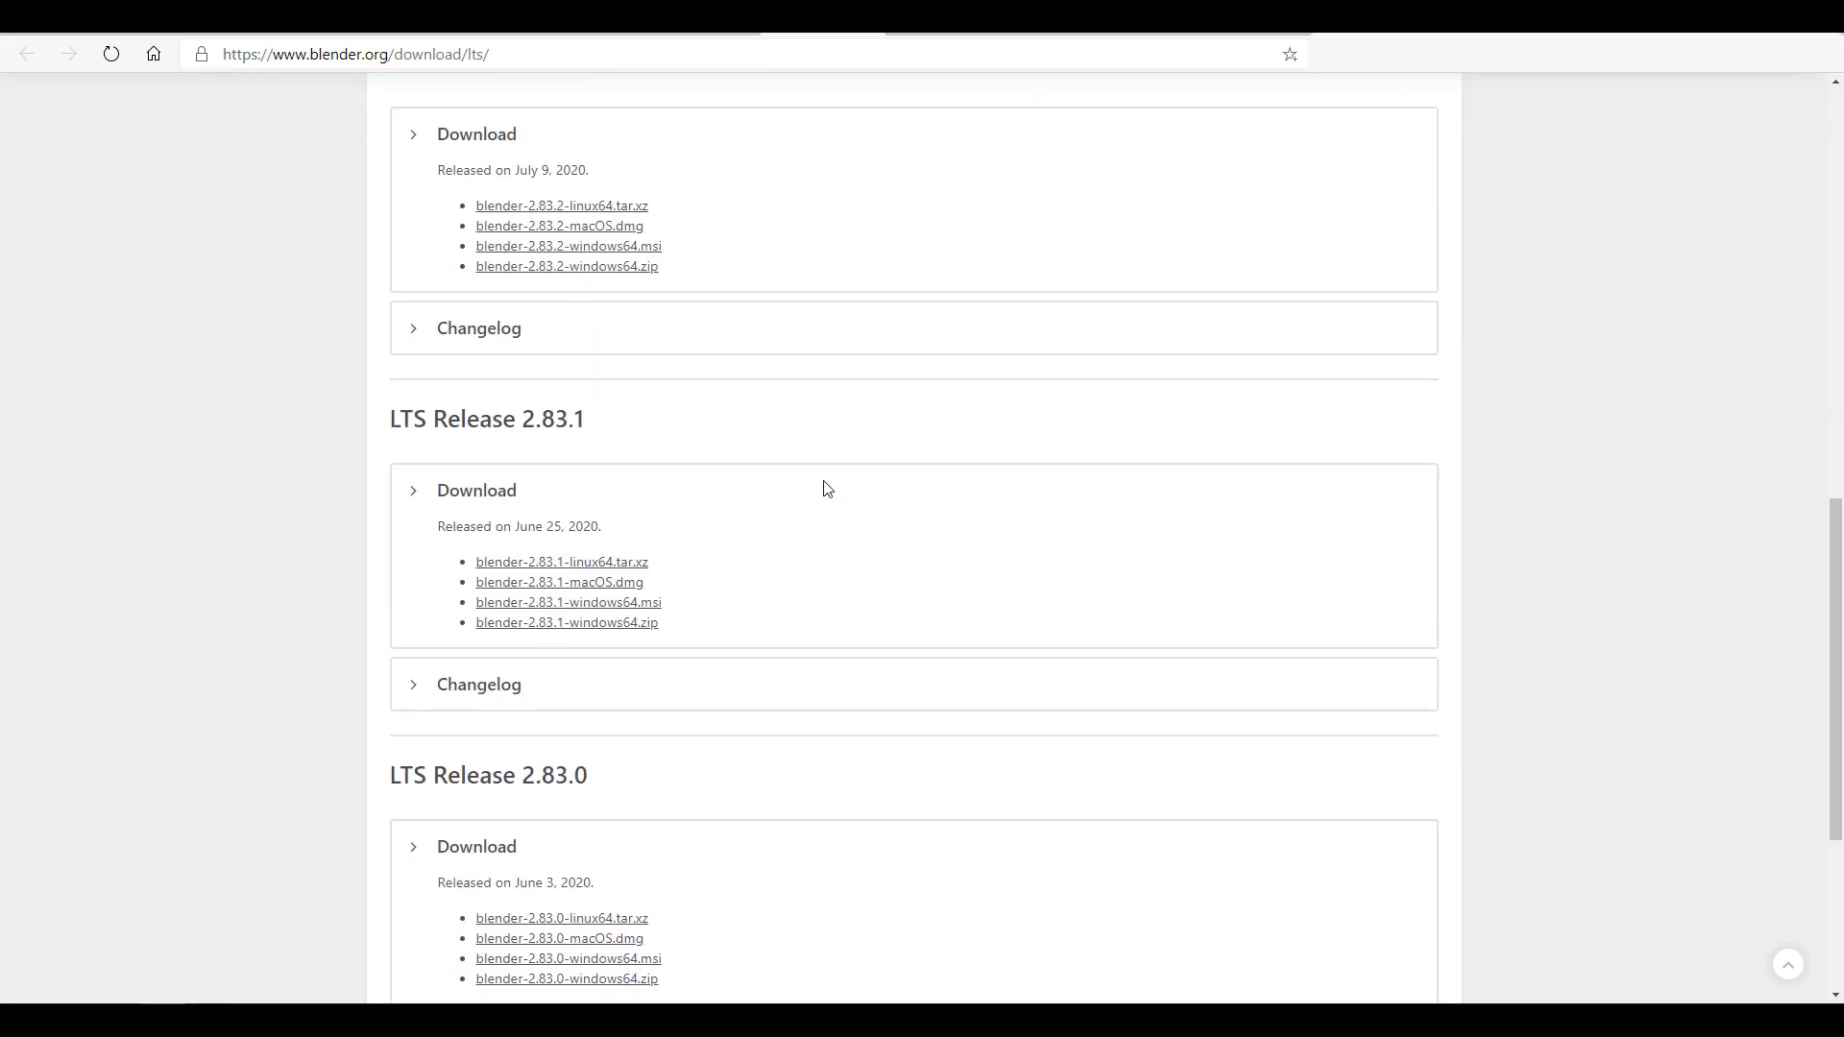
pyautogui.scroll(8, 824, 488)
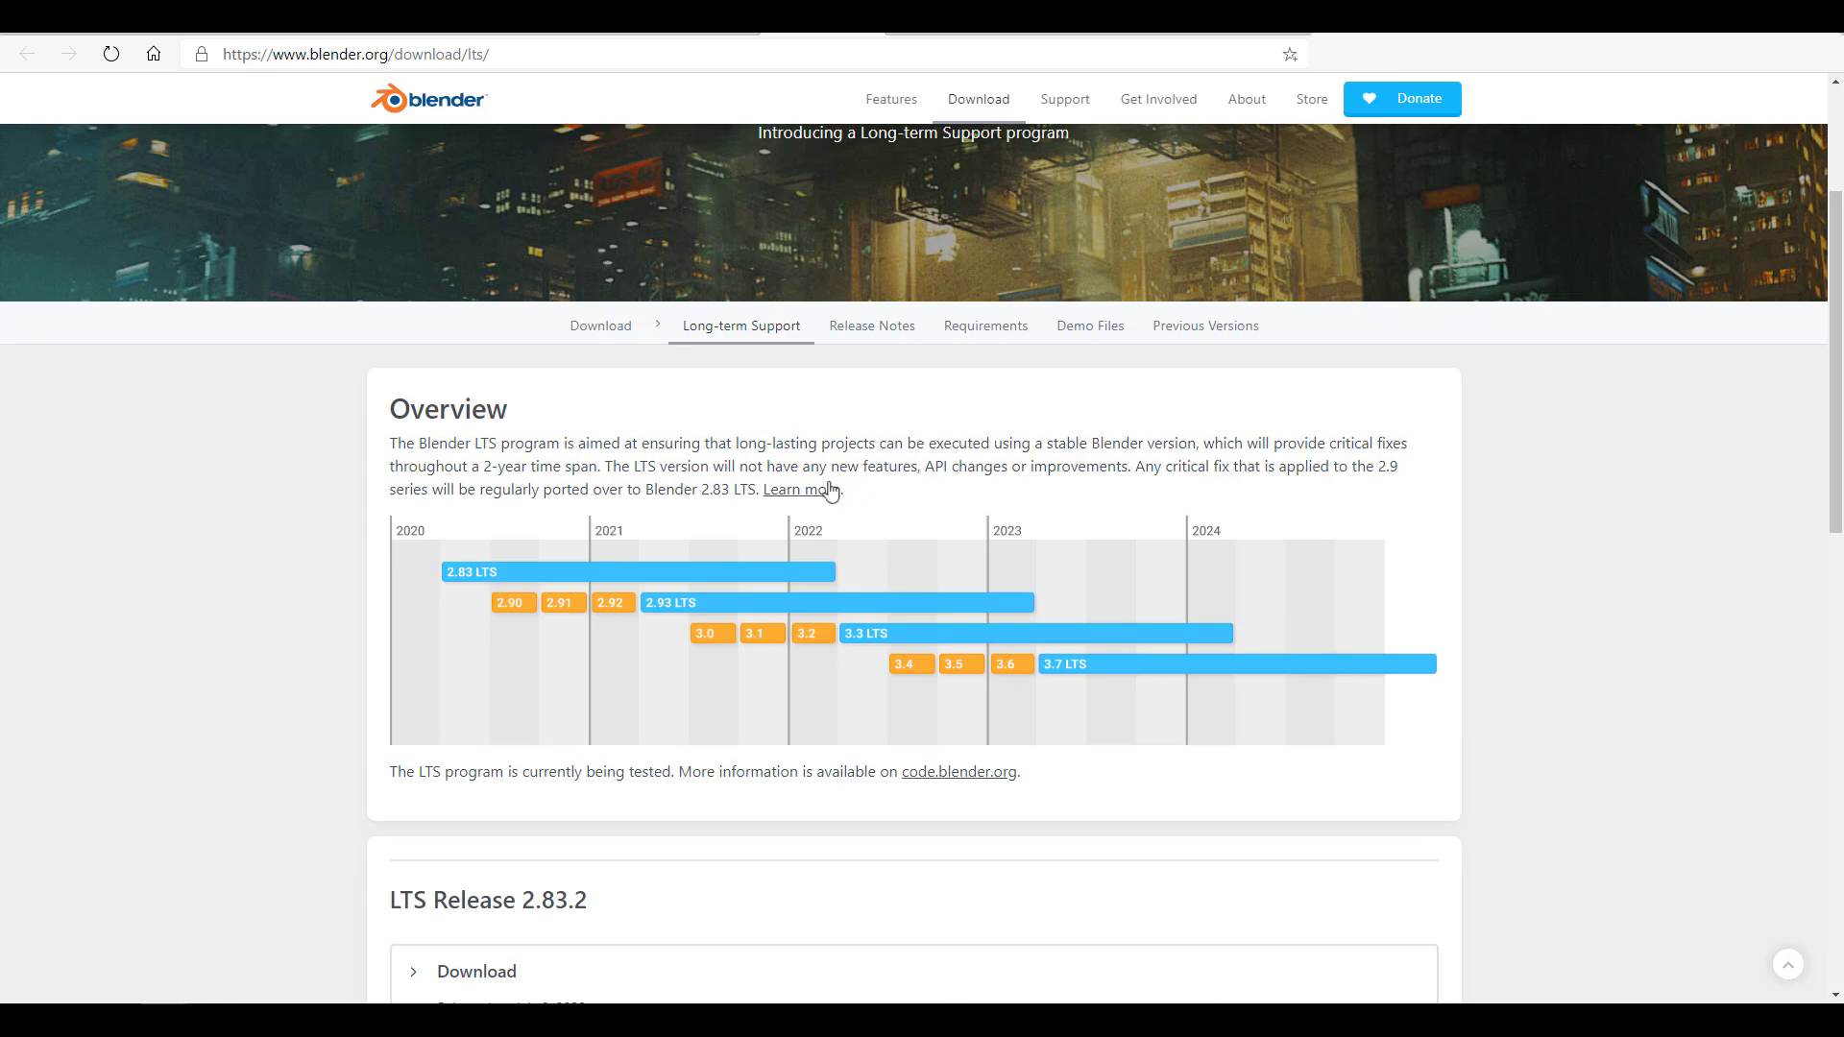
# Step: Bring up the Blender LTS: Maintenance Task page and examine the fixes under To Be Backported and Blender 2.83.2
pyautogui.hotkey('ctrl', 'Tab')
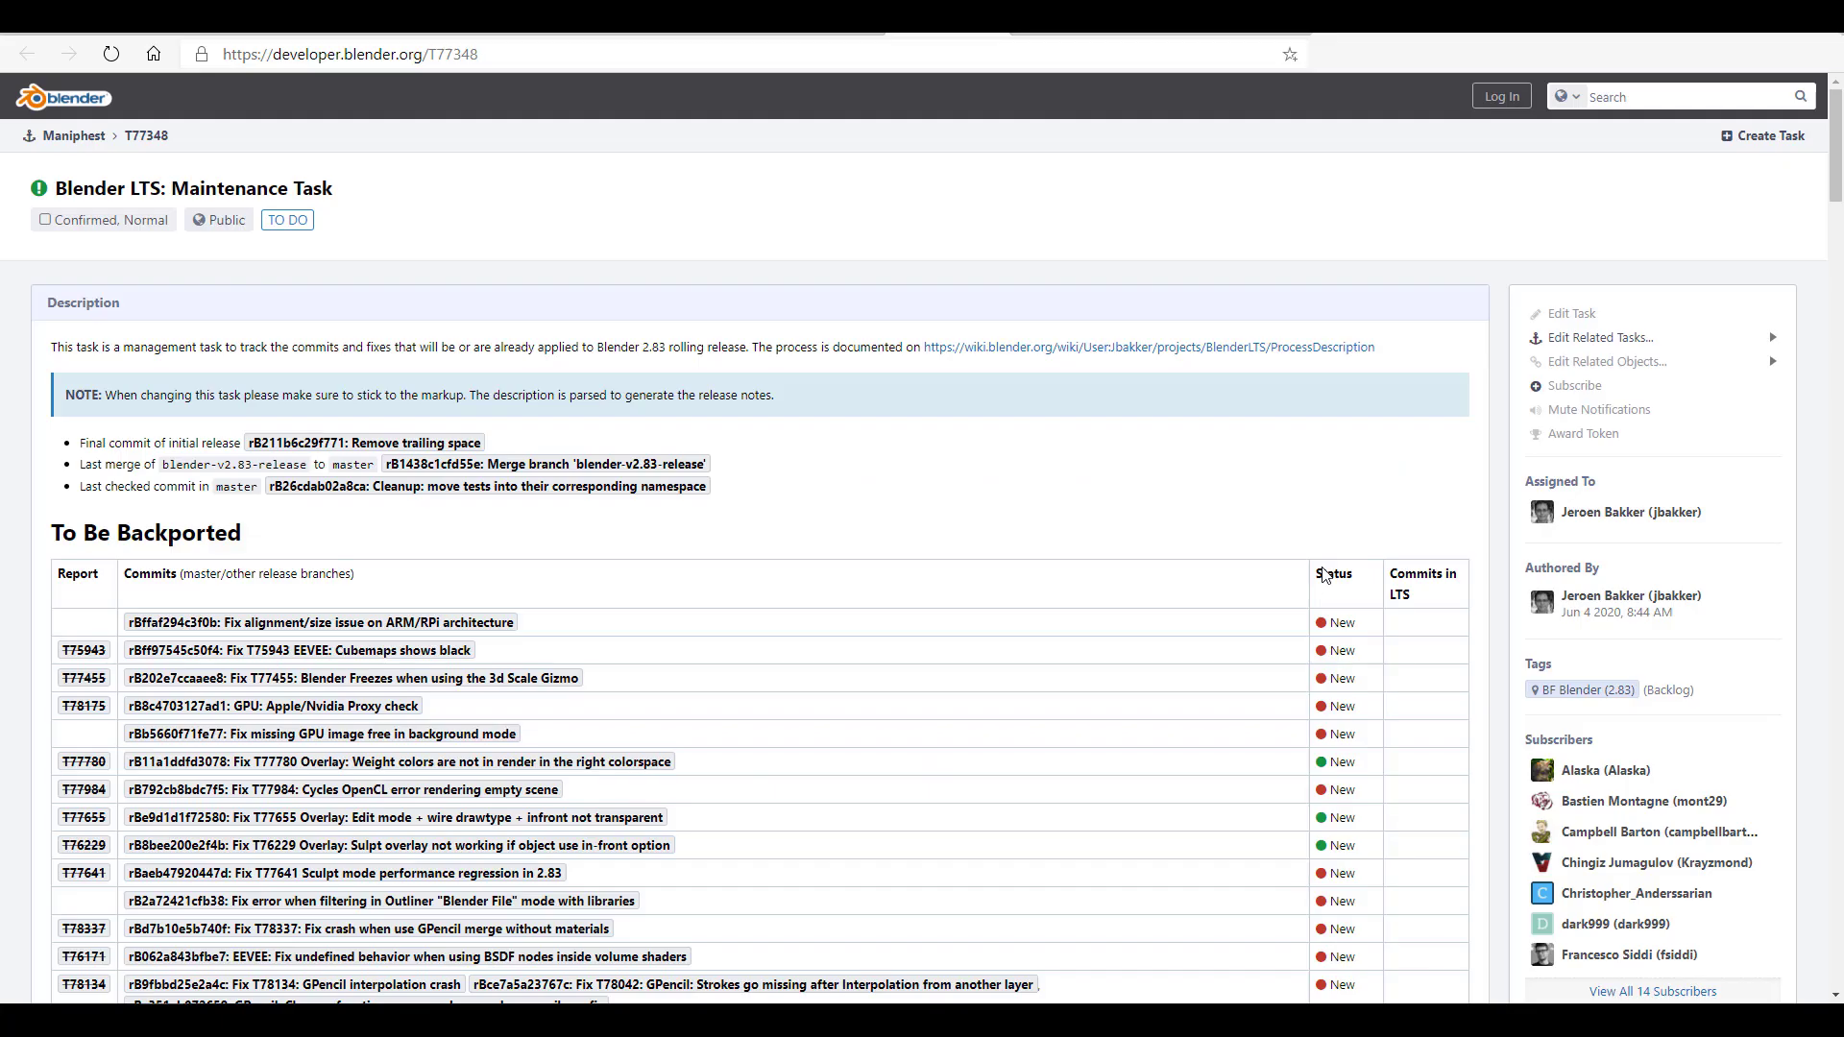
pyautogui.scroll(-3, 1323, 575)
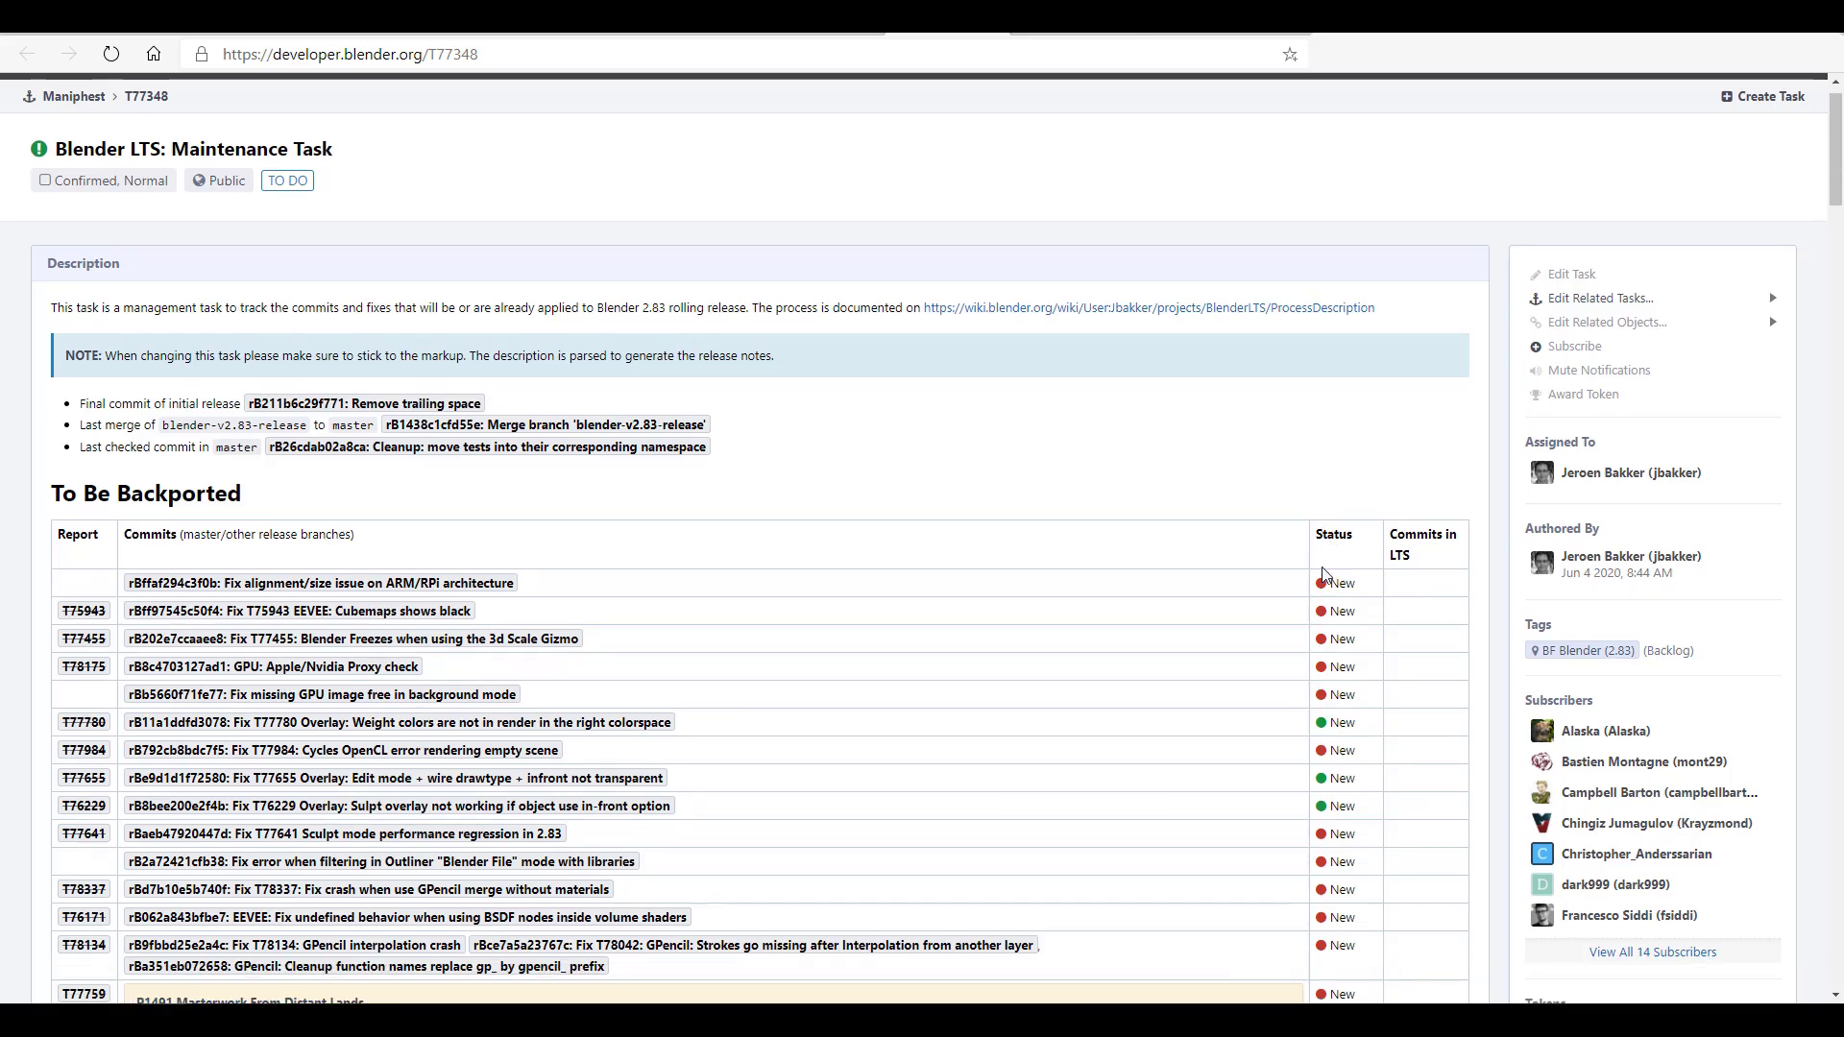
pyautogui.scroll(-7, 313, 515)
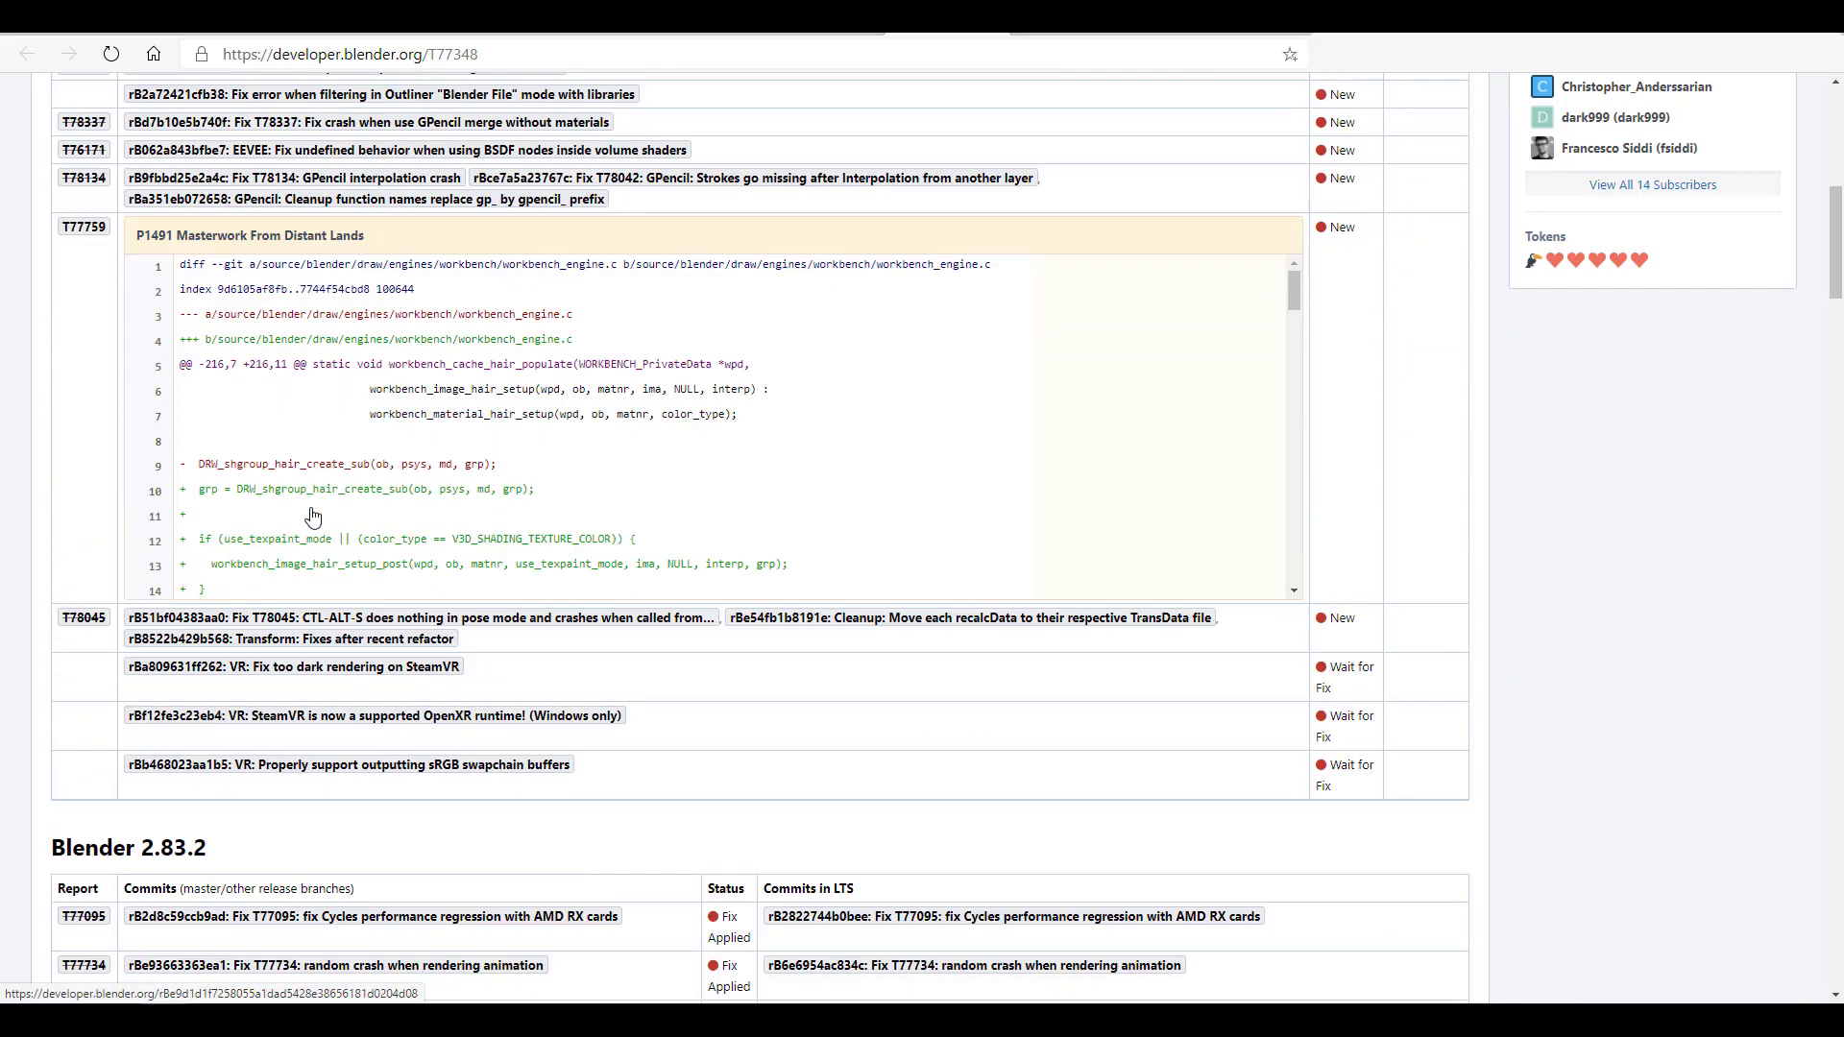
pyautogui.scroll(-3, 313, 515)
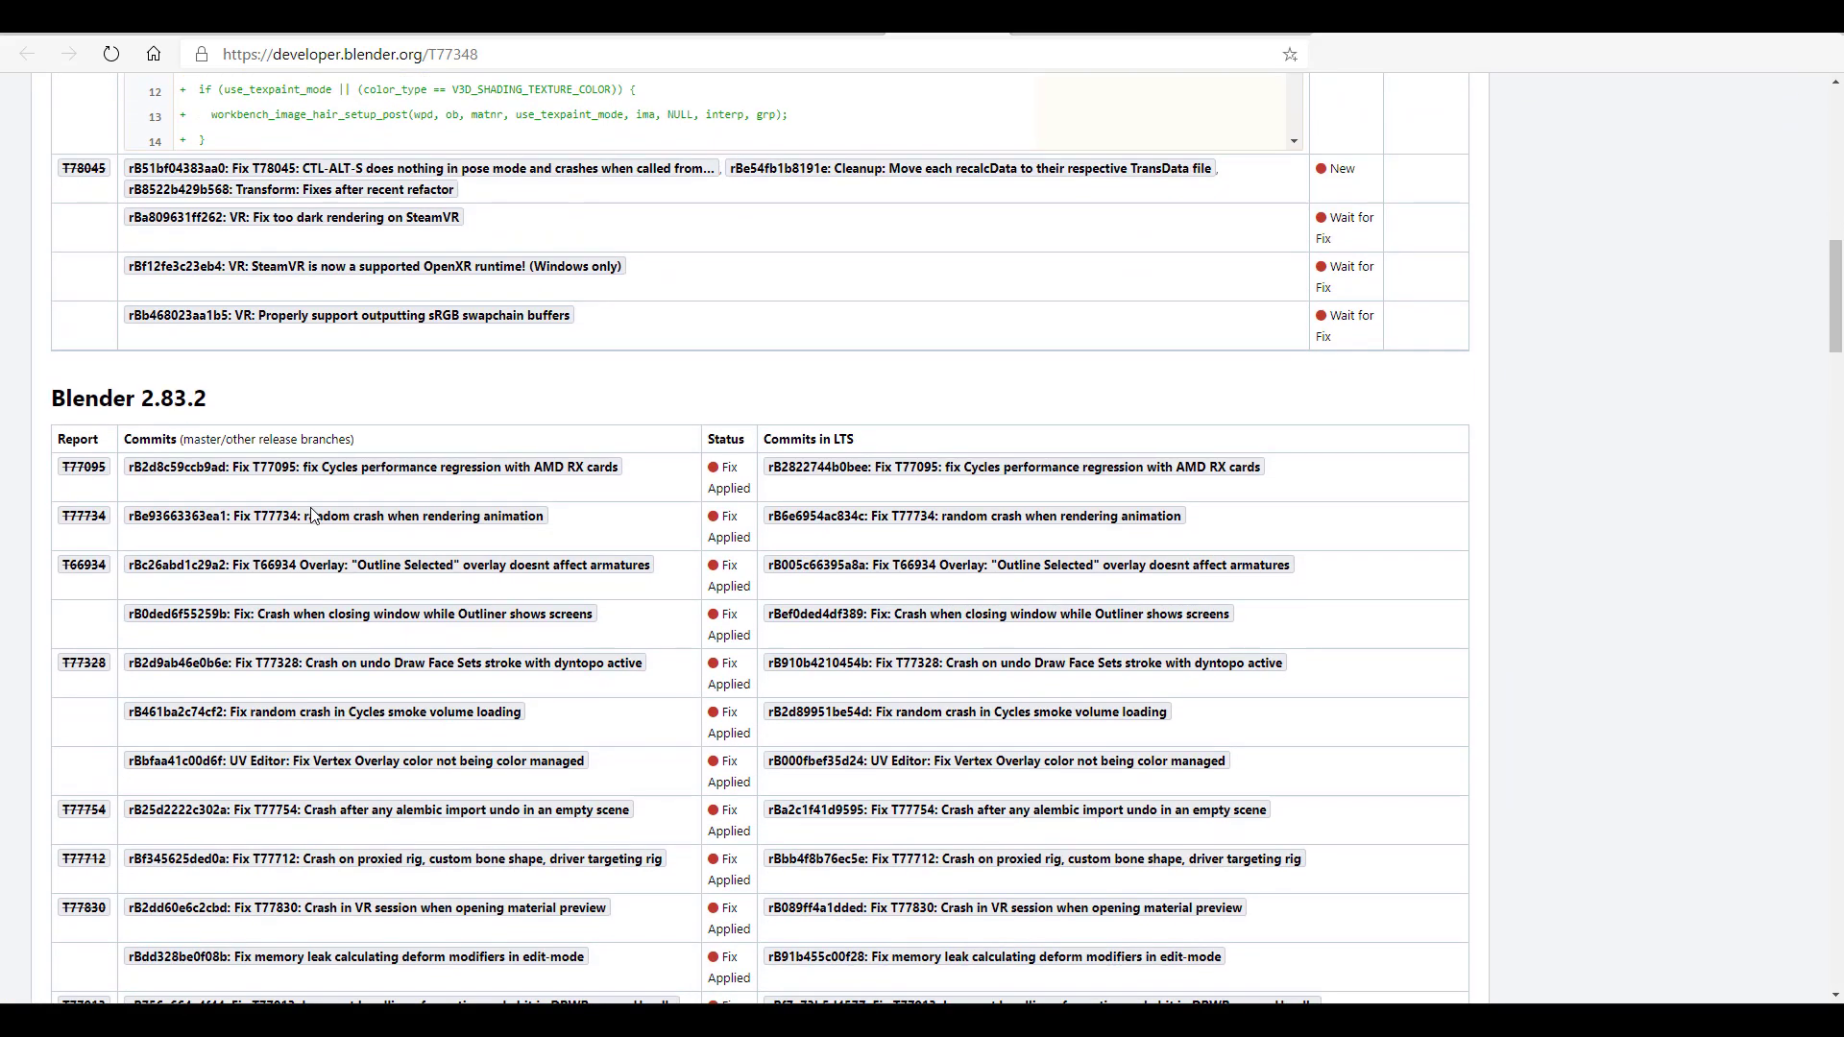
# Step: Examine the fixes, their status and the LTS commits listed under Blender 2.83.2 on the maintenance task page
pyautogui.scroll(-6, 313, 516)
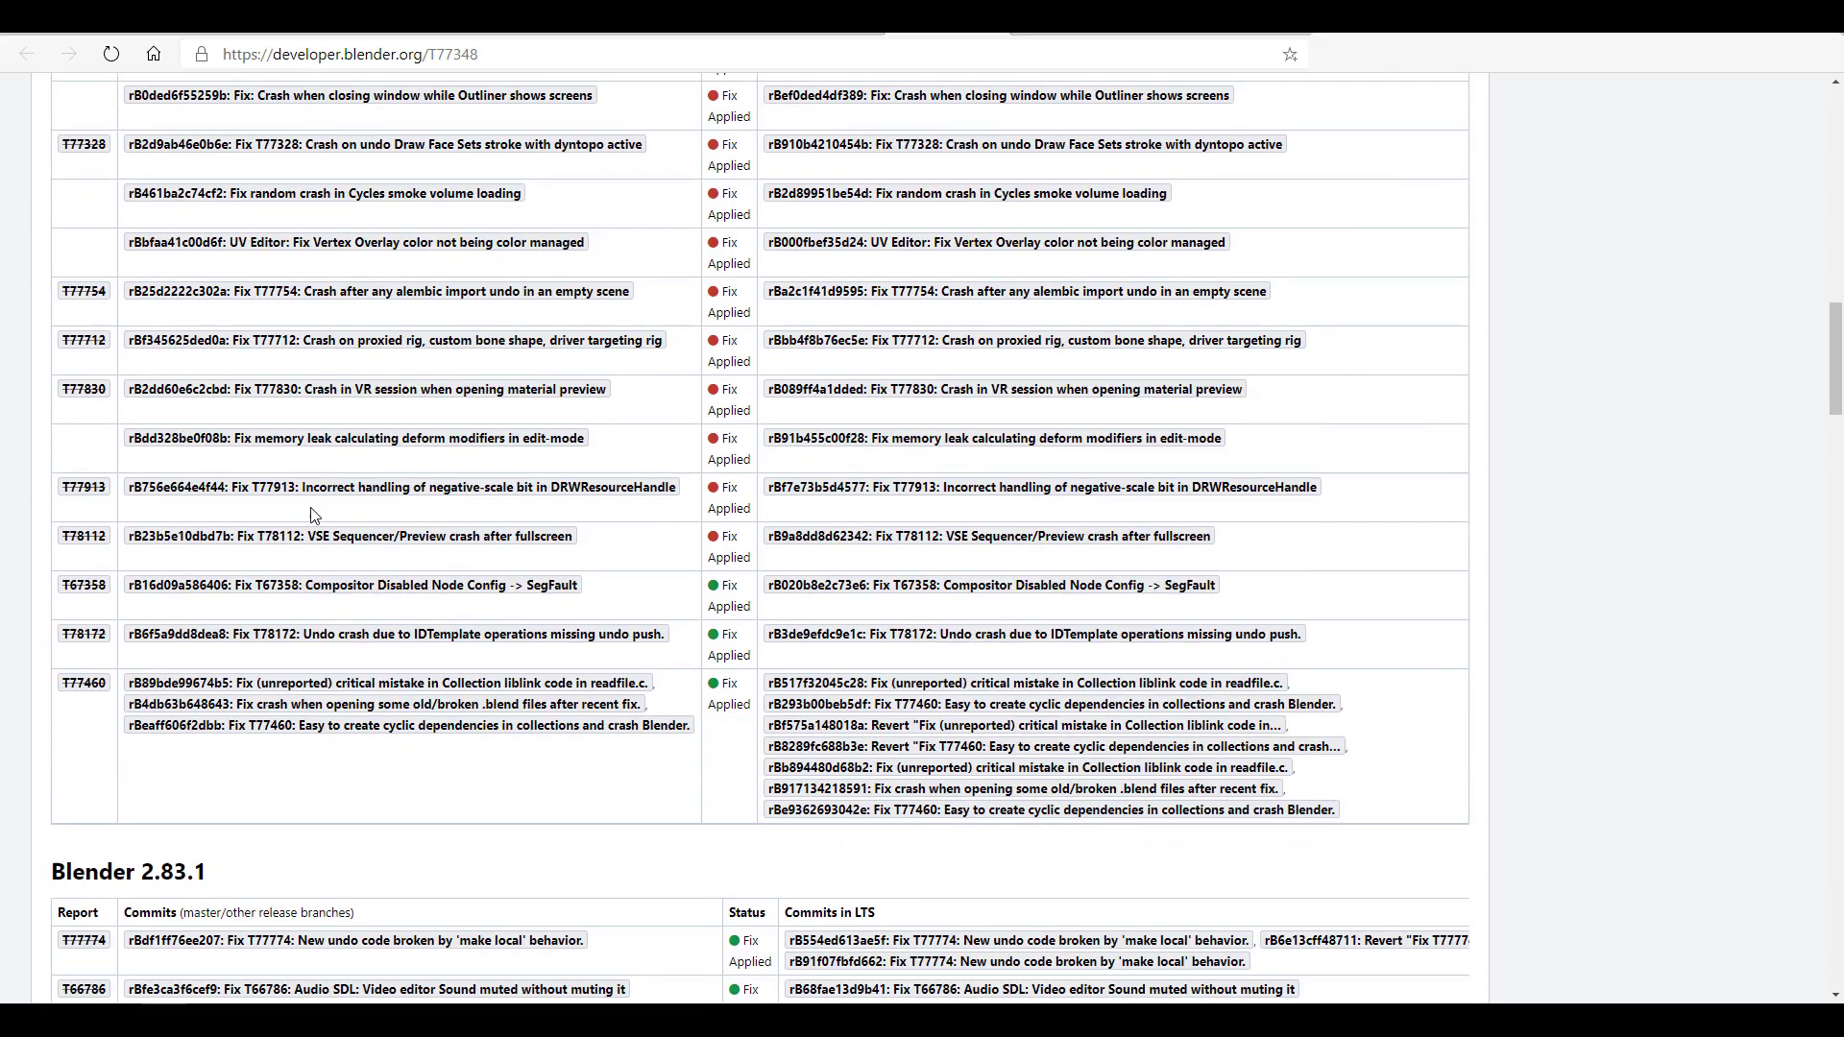
pyautogui.scroll(6, 312, 516)
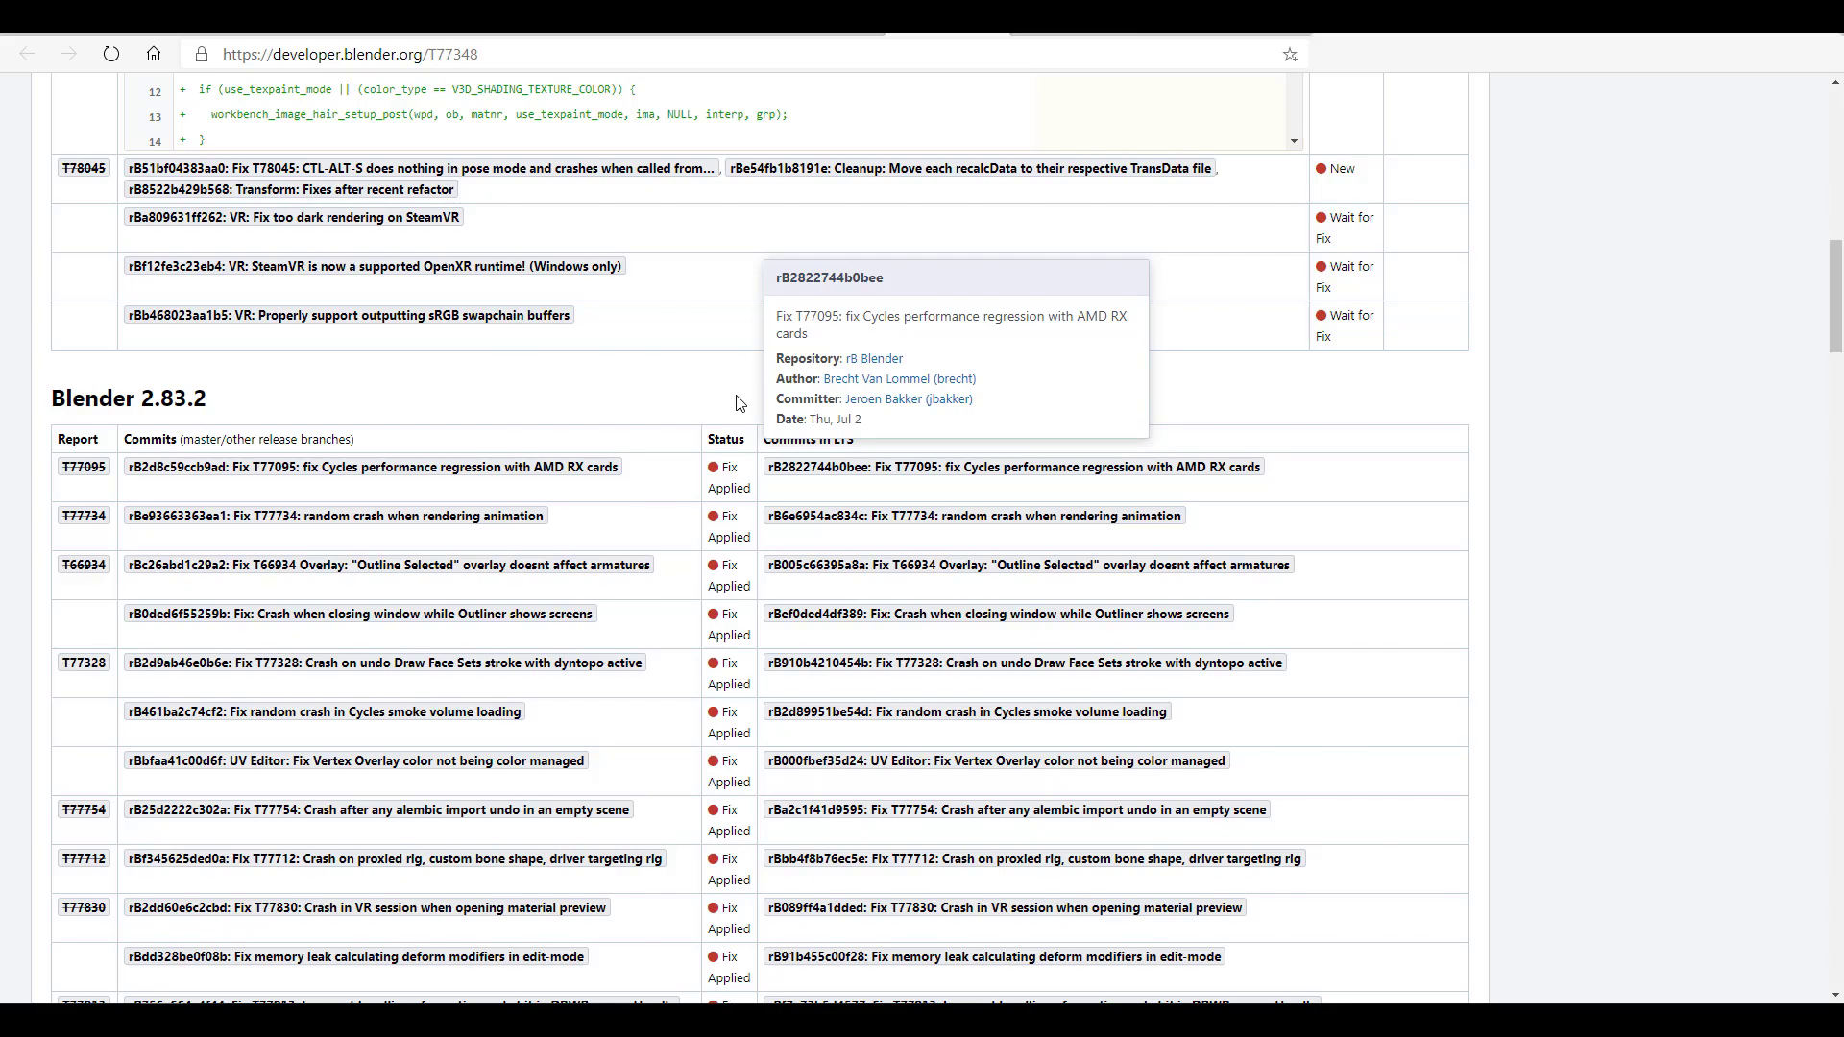
pyautogui.scroll(-7, 740, 402)
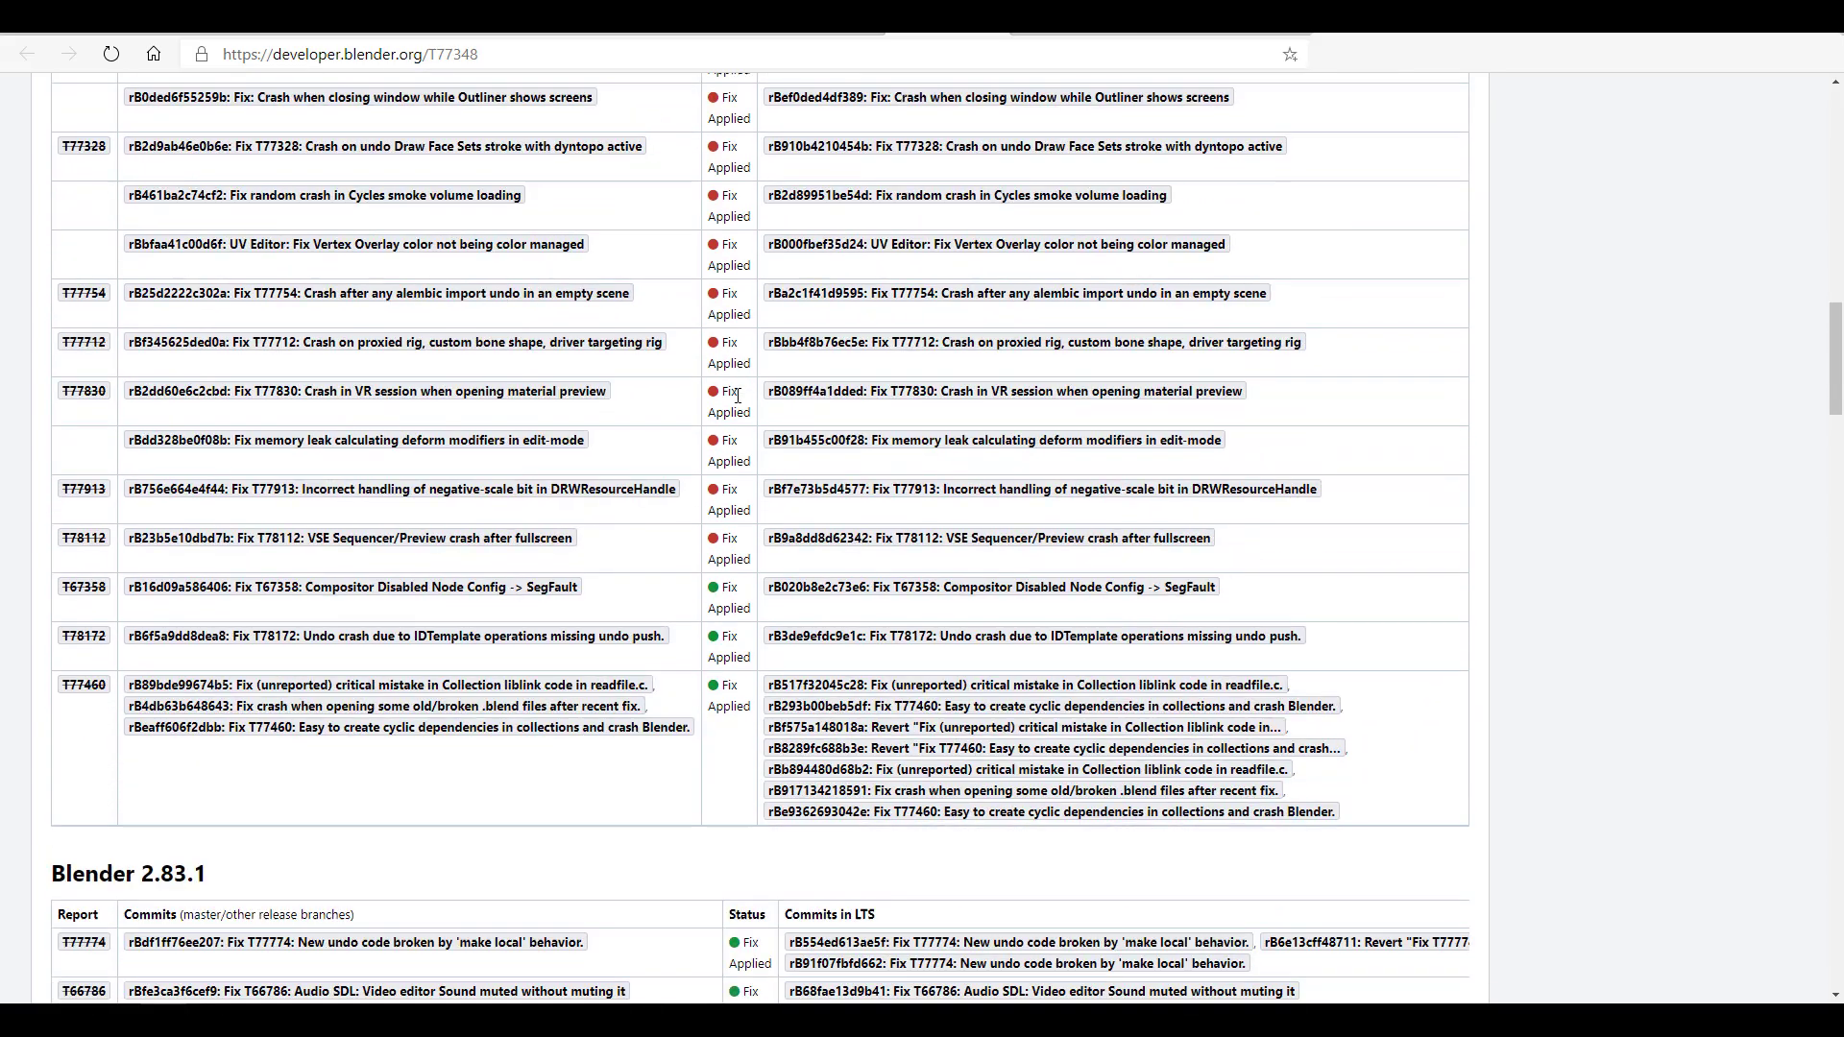
pyautogui.scroll(9, 738, 396)
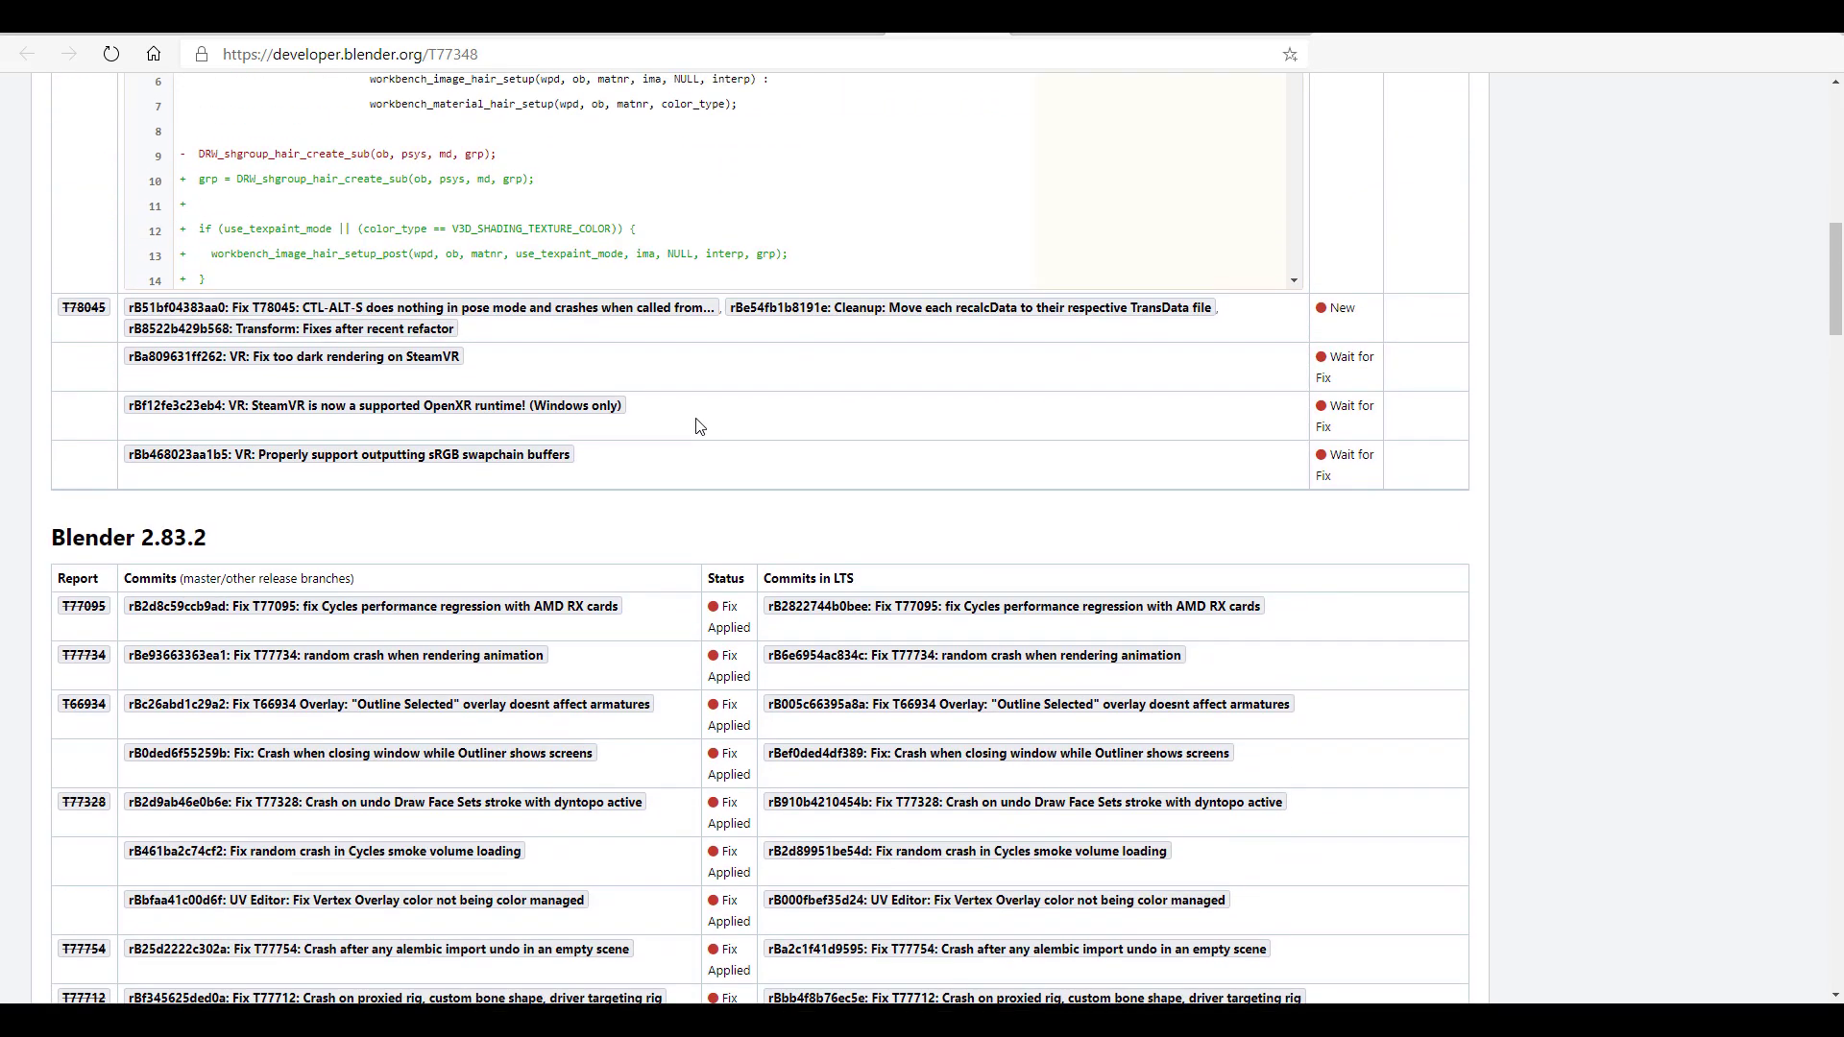
pyautogui.scroll(10, 696, 418)
# Step: Return to the Blender LTS page and review its overview timeline and the downloads for LTS releases 2.83.2, 2.83.1 and 2.83.0
pyautogui.hotkey('ctrl', 'shift', 'Tab')
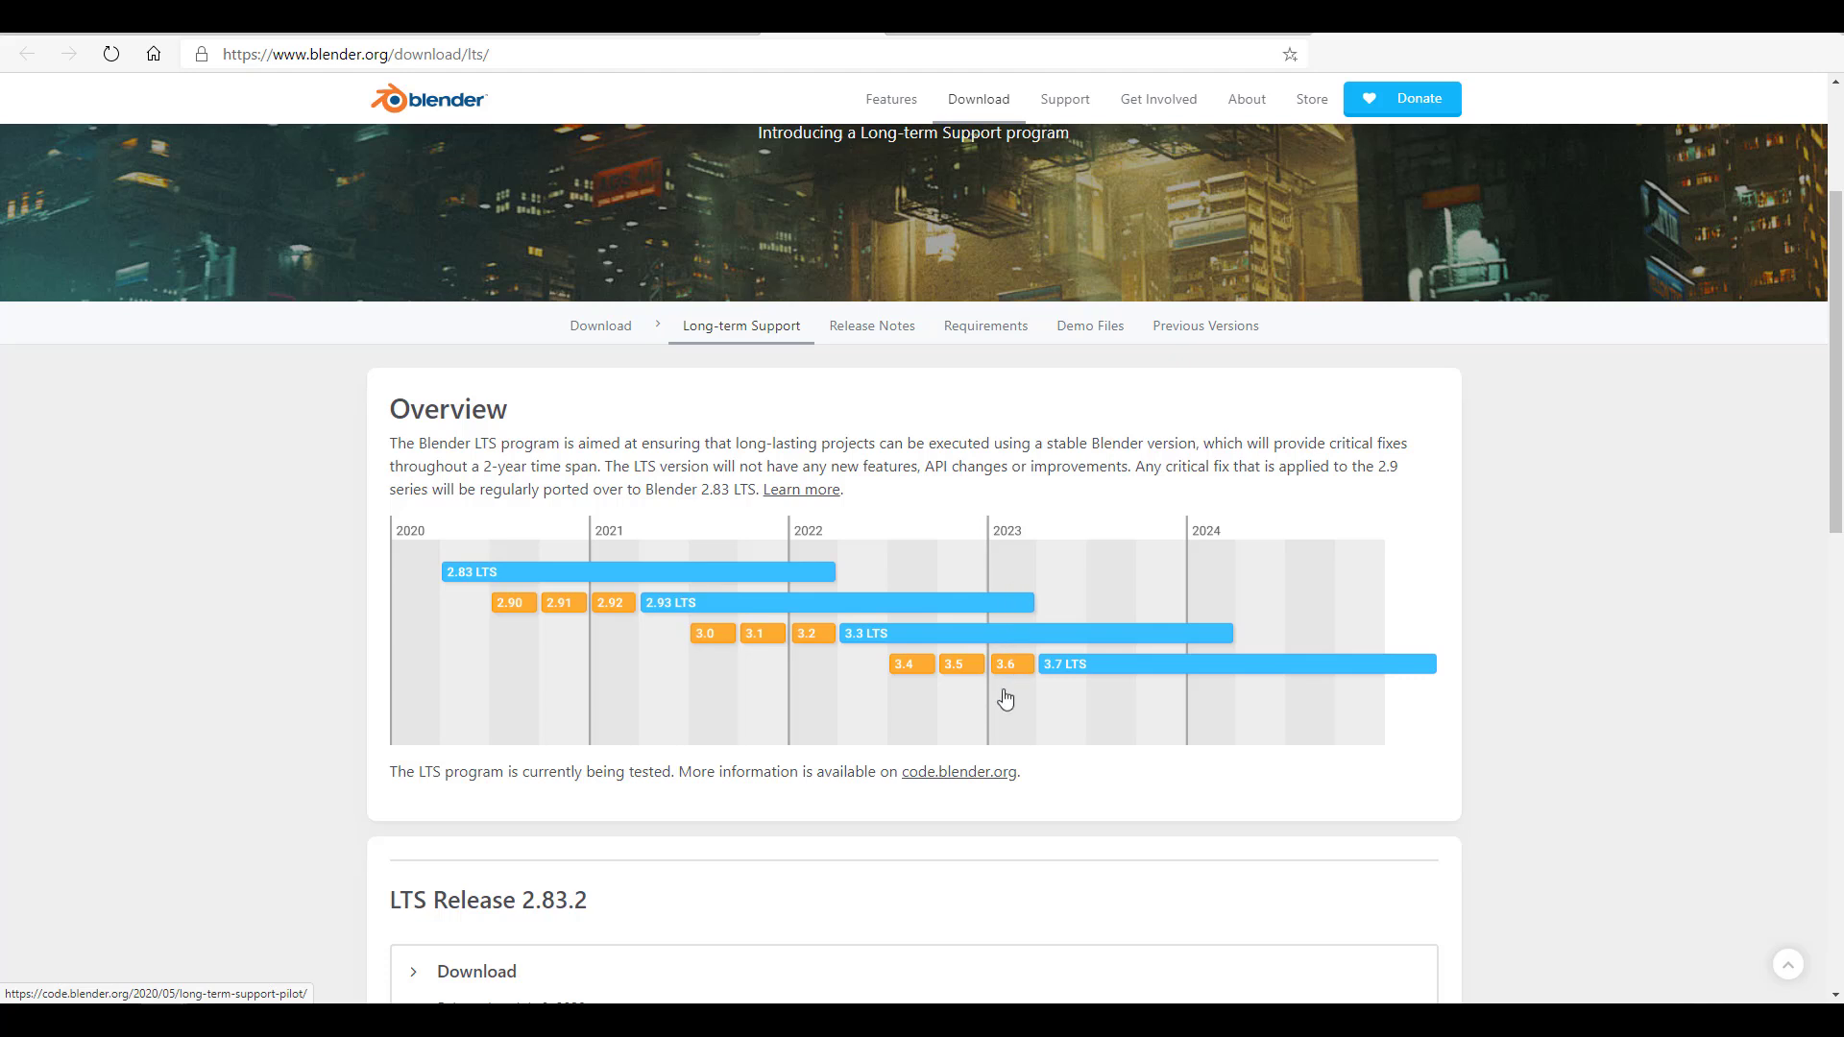
pyautogui.scroll(3, 833, 604)
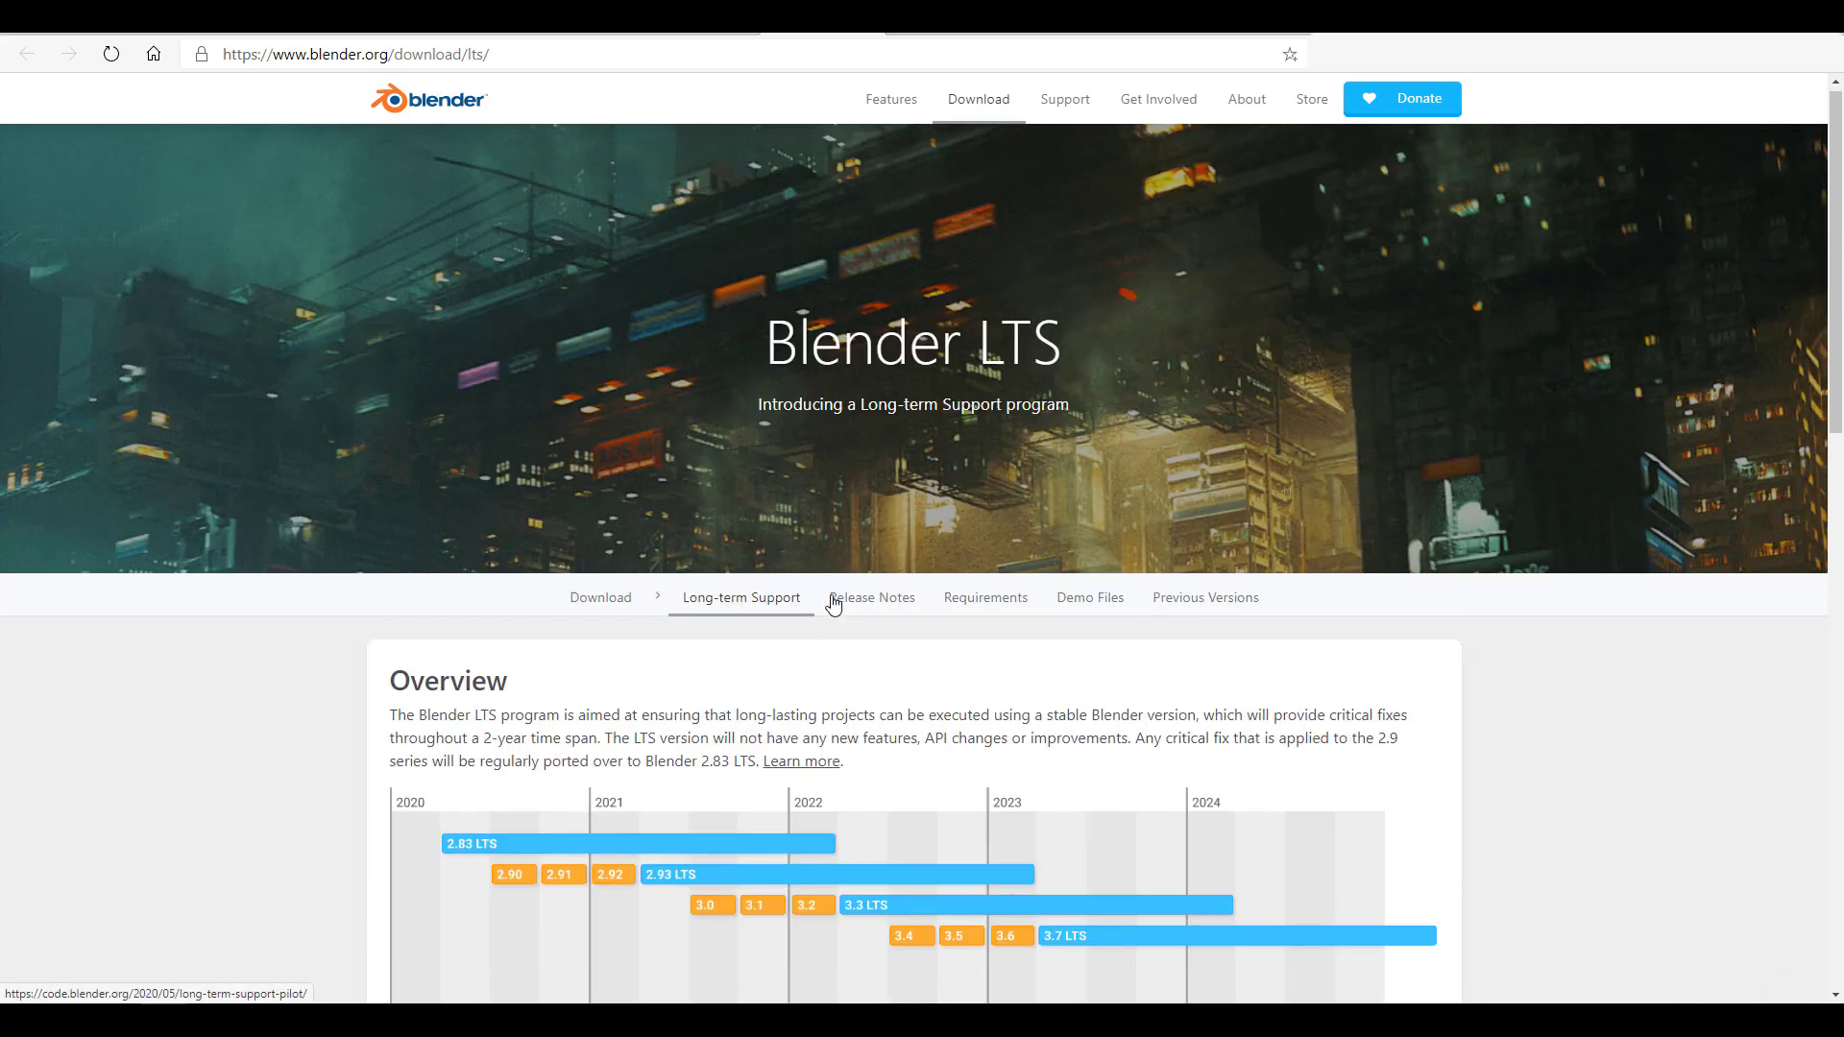
pyautogui.scroll(-15, 945, 721)
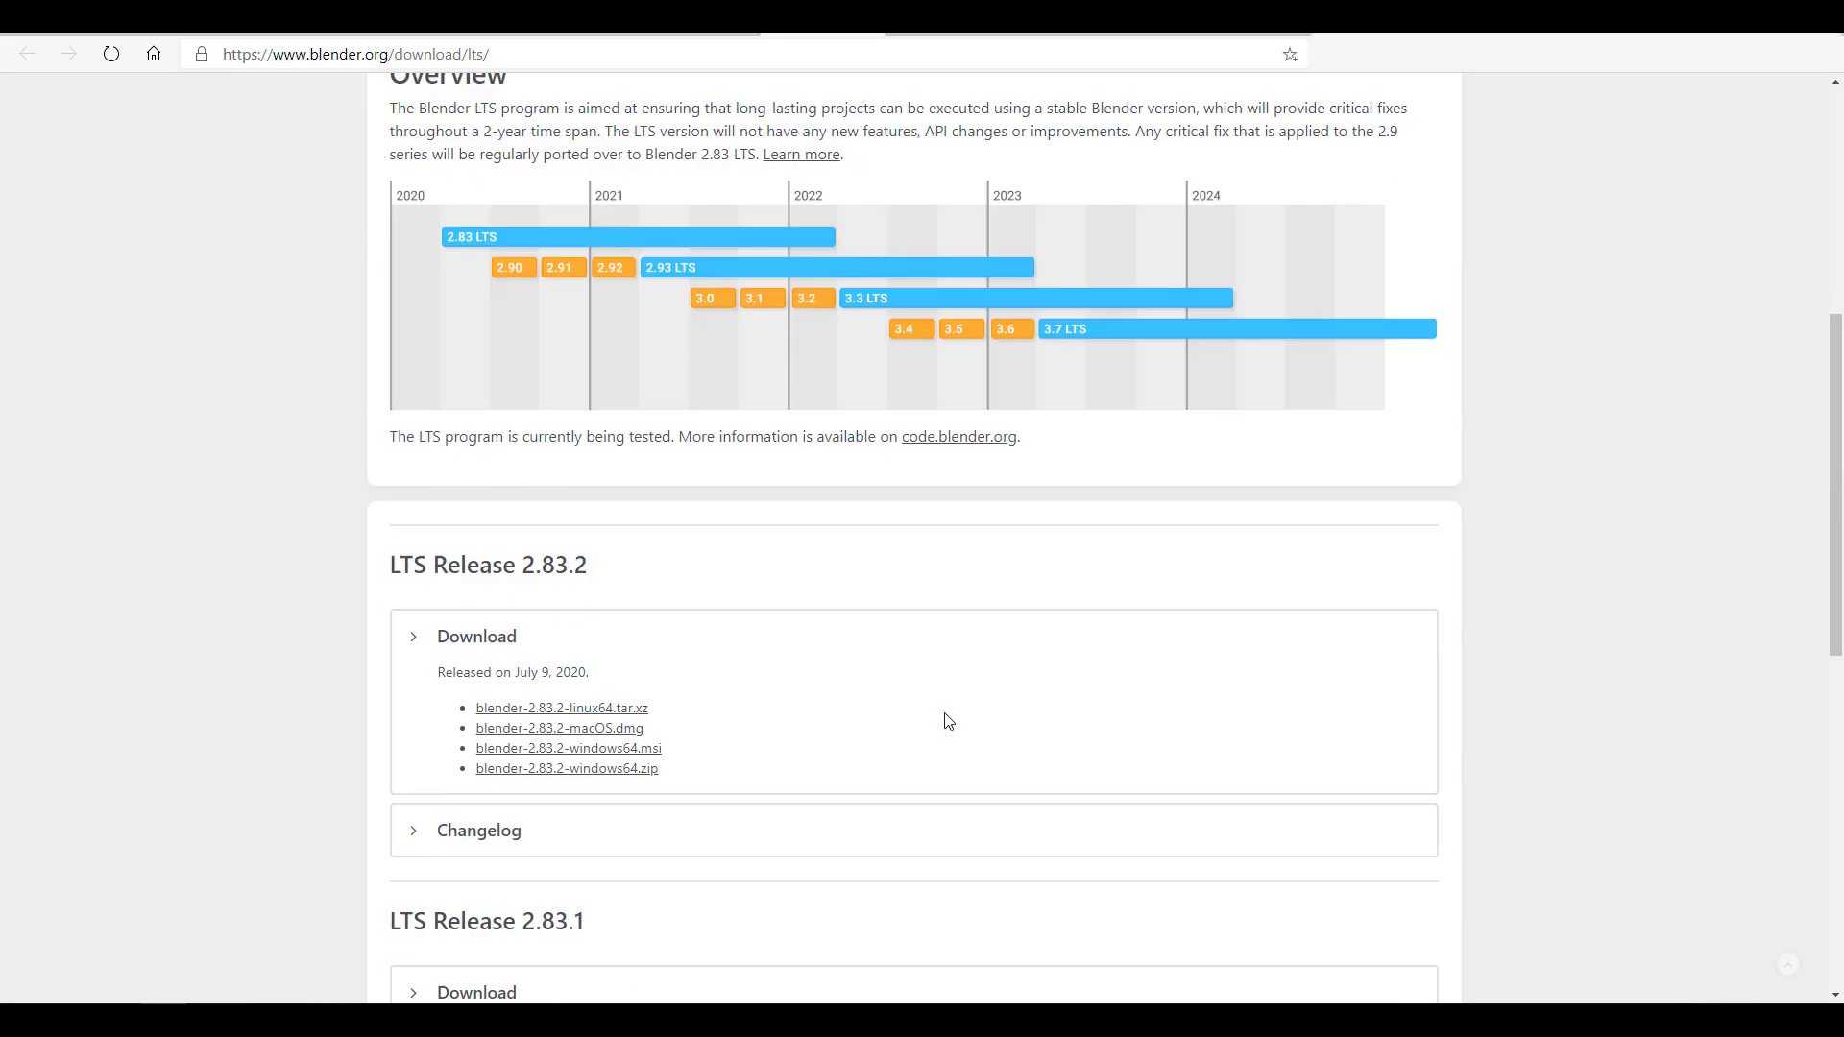
pyautogui.scroll(-2, 948, 722)
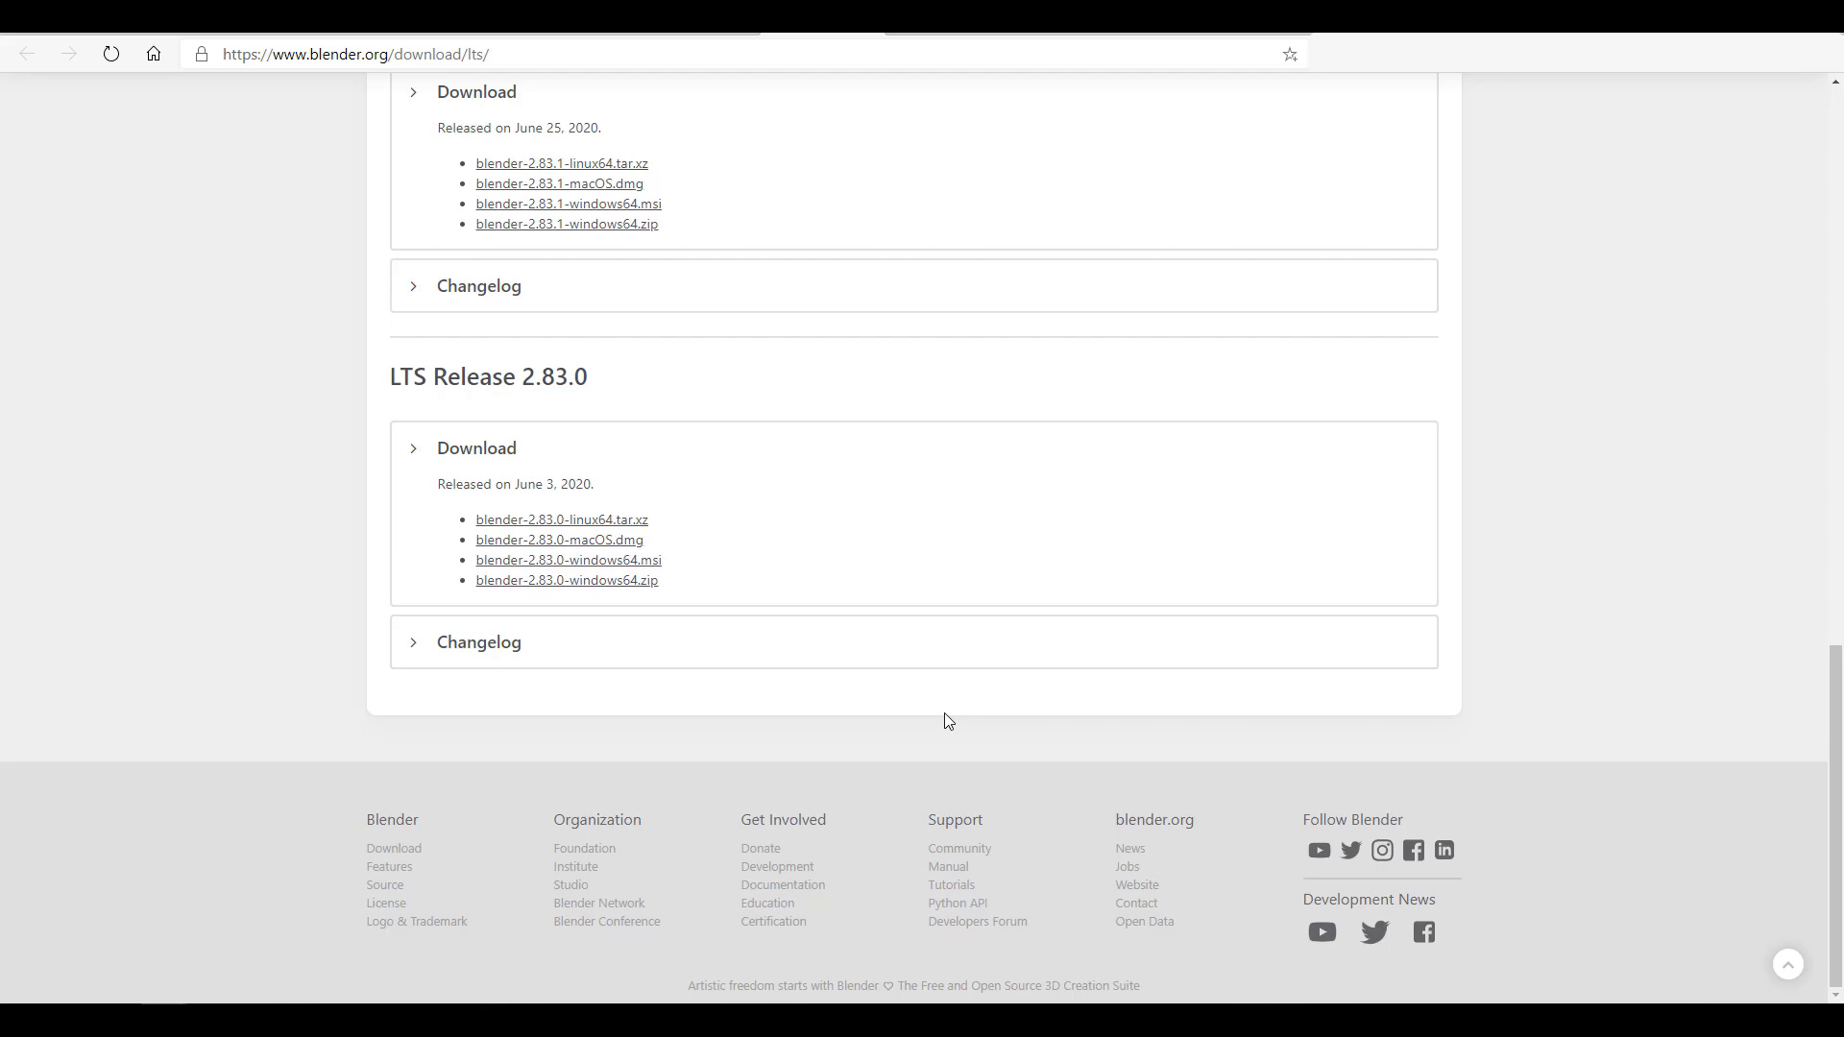
pyautogui.scroll(17, 947, 720)
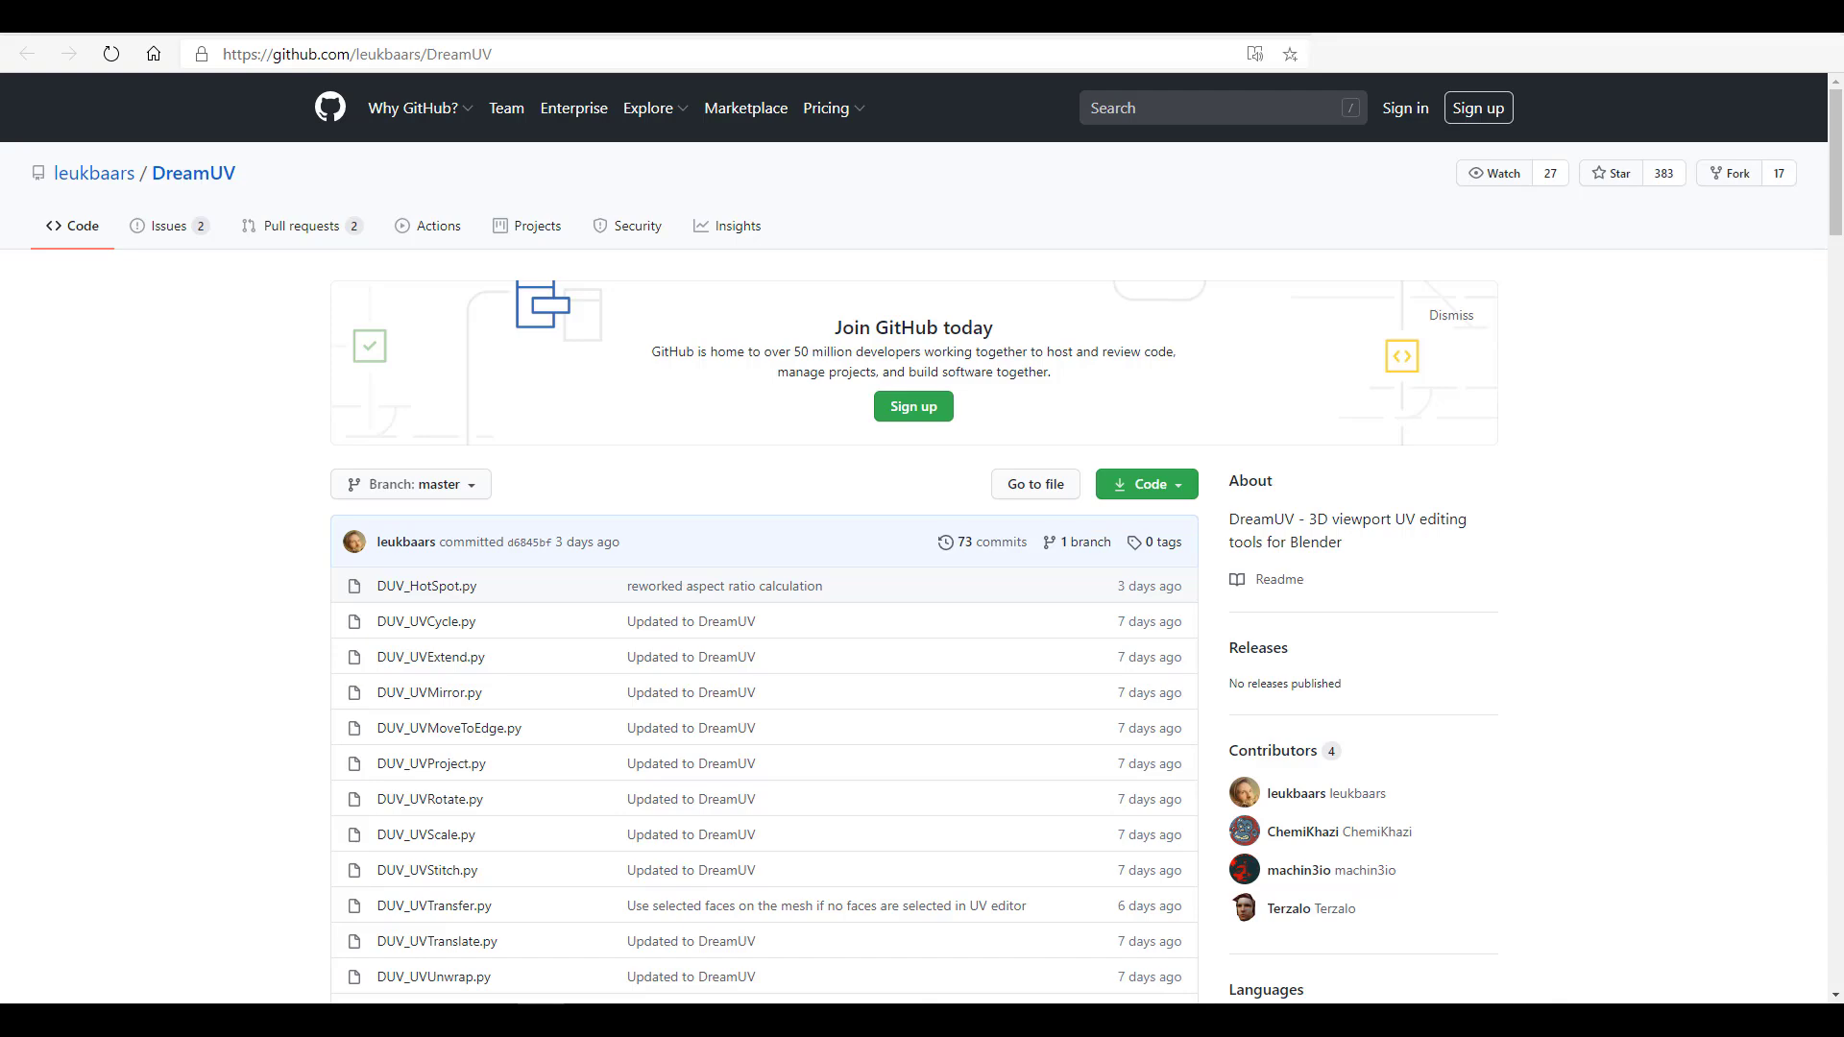
# Step: Read through the DreamUV repository's file list and README, including its tool panel picture and Viewport UV Tools section
pyautogui.scroll(-3, 1249, 384)
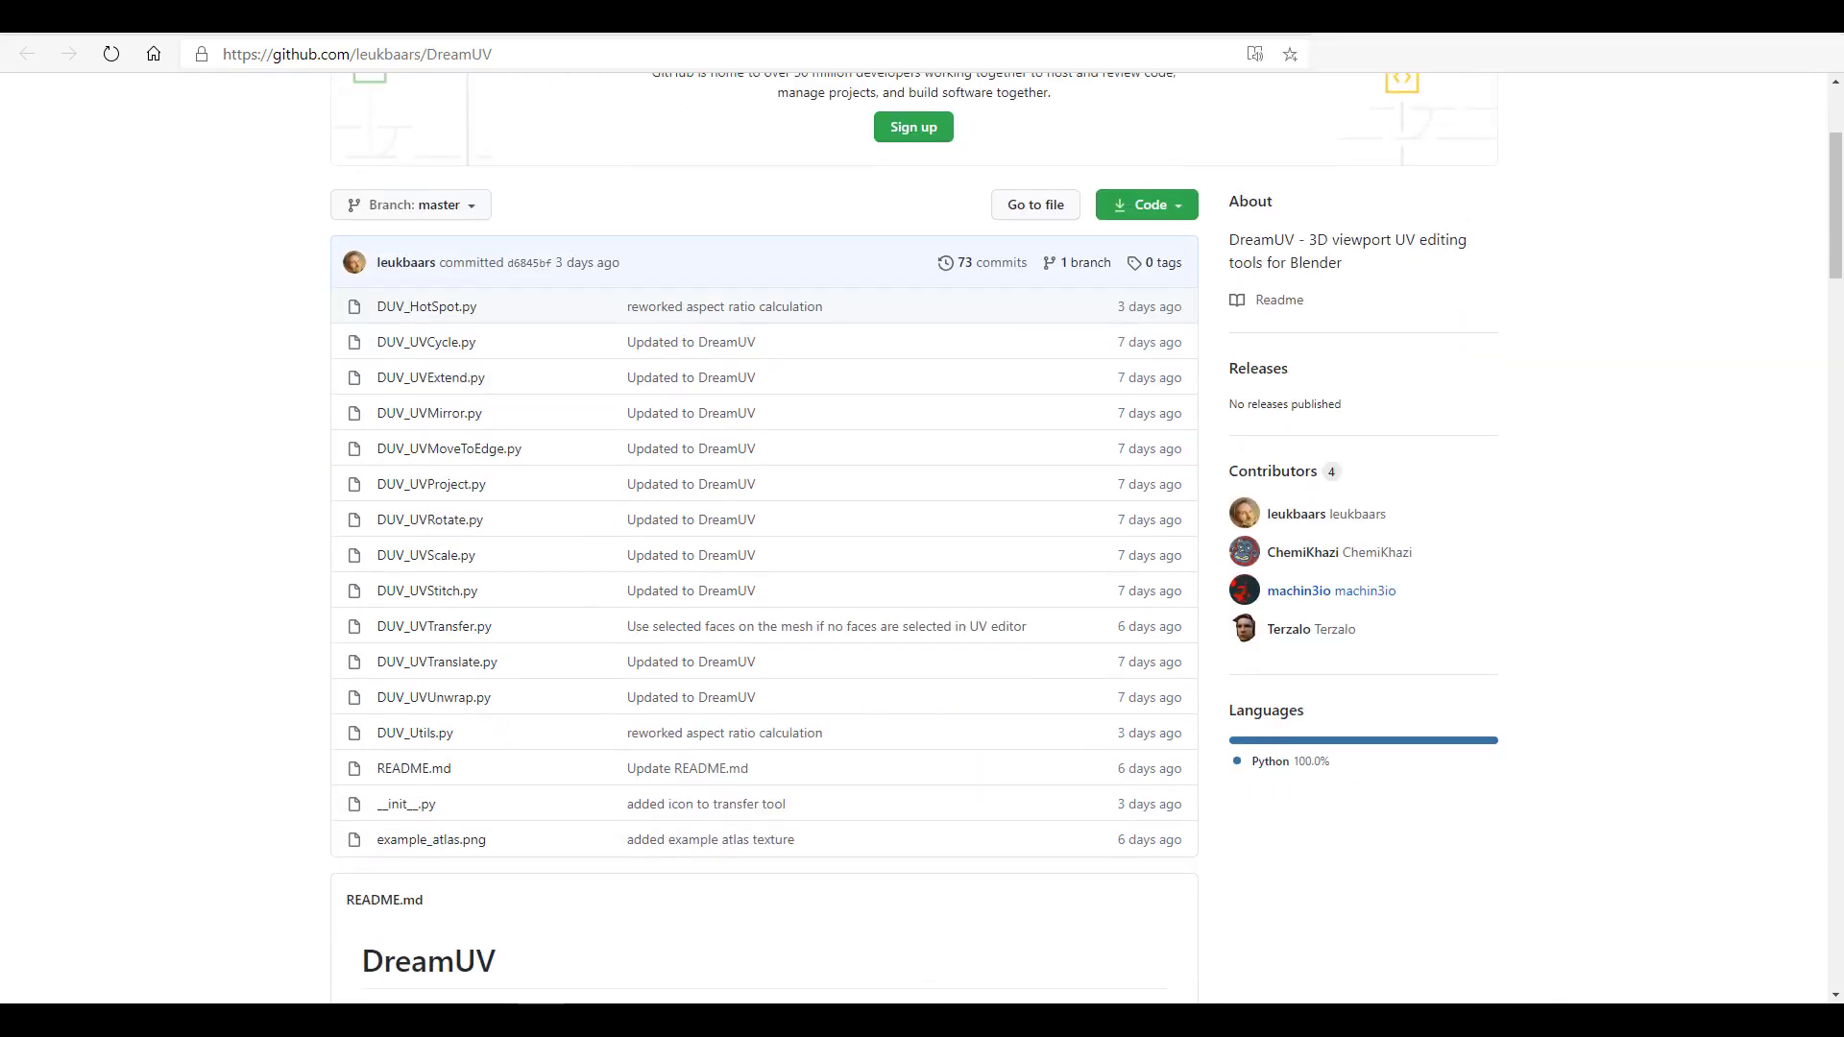
pyautogui.scroll(-10, 745, 387)
pyautogui.scroll(-10, 753, 385)
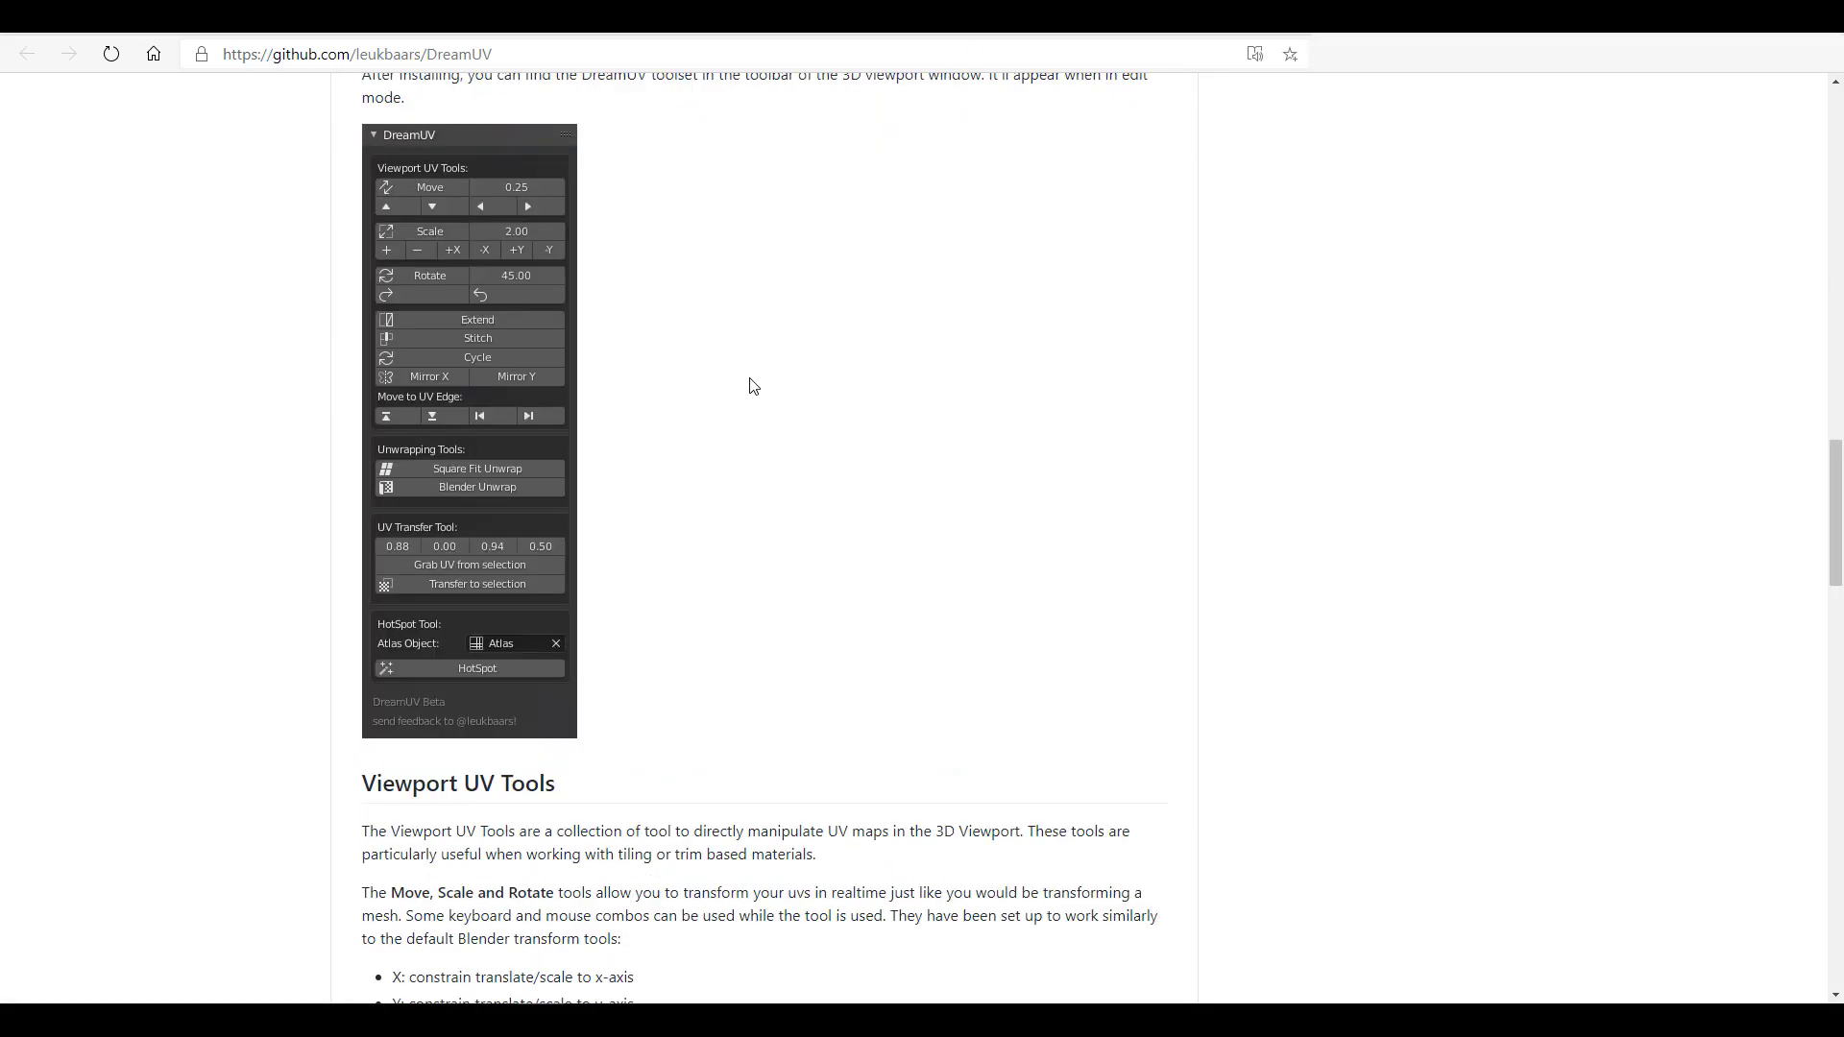
pyautogui.scroll(-20, 753, 385)
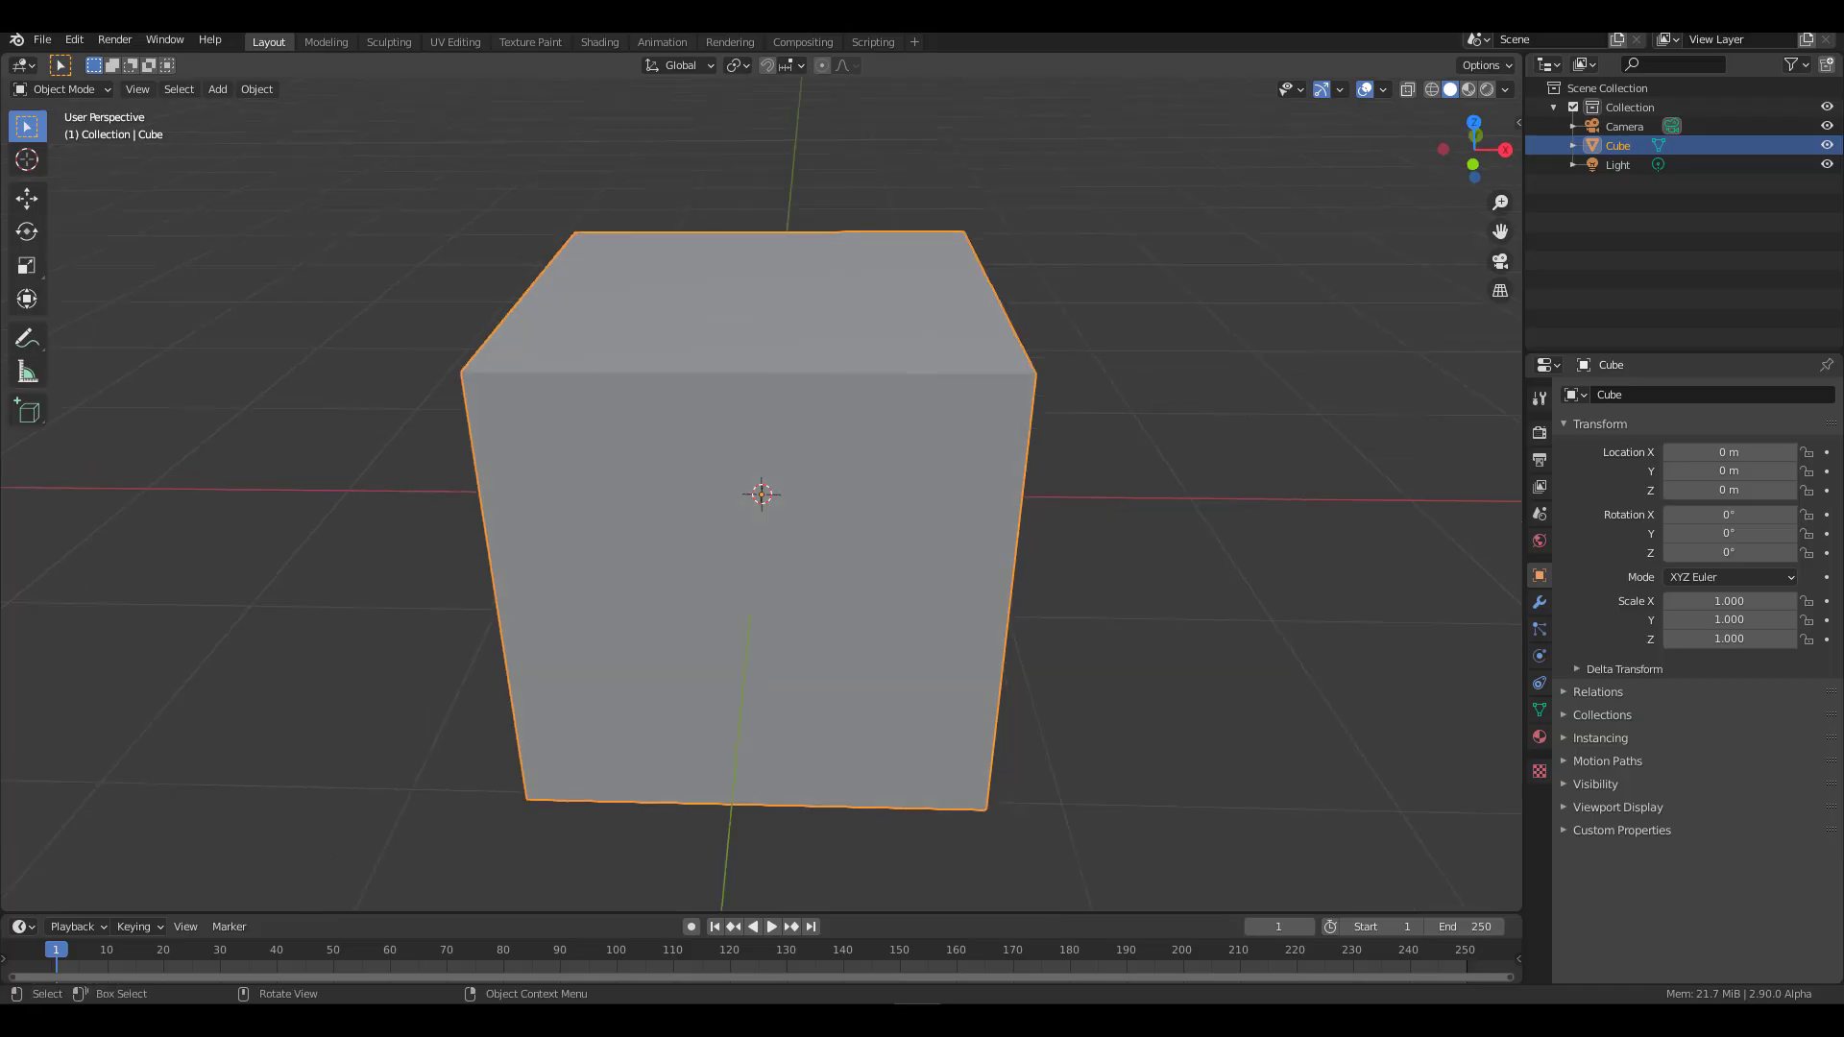
# Step: Switch to Blender, put the default cube in Edit Mode and activate the Rip Region tool
pyautogui.scroll(2, 762, 495)
pyautogui.moveTo(865, 519); pyautogui.dragTo(692, 490, button='middle')
pyautogui.scroll(1, 761, 494)
pyautogui.moveTo(846, 889); pyautogui.dragTo(778, 470, button='middle')
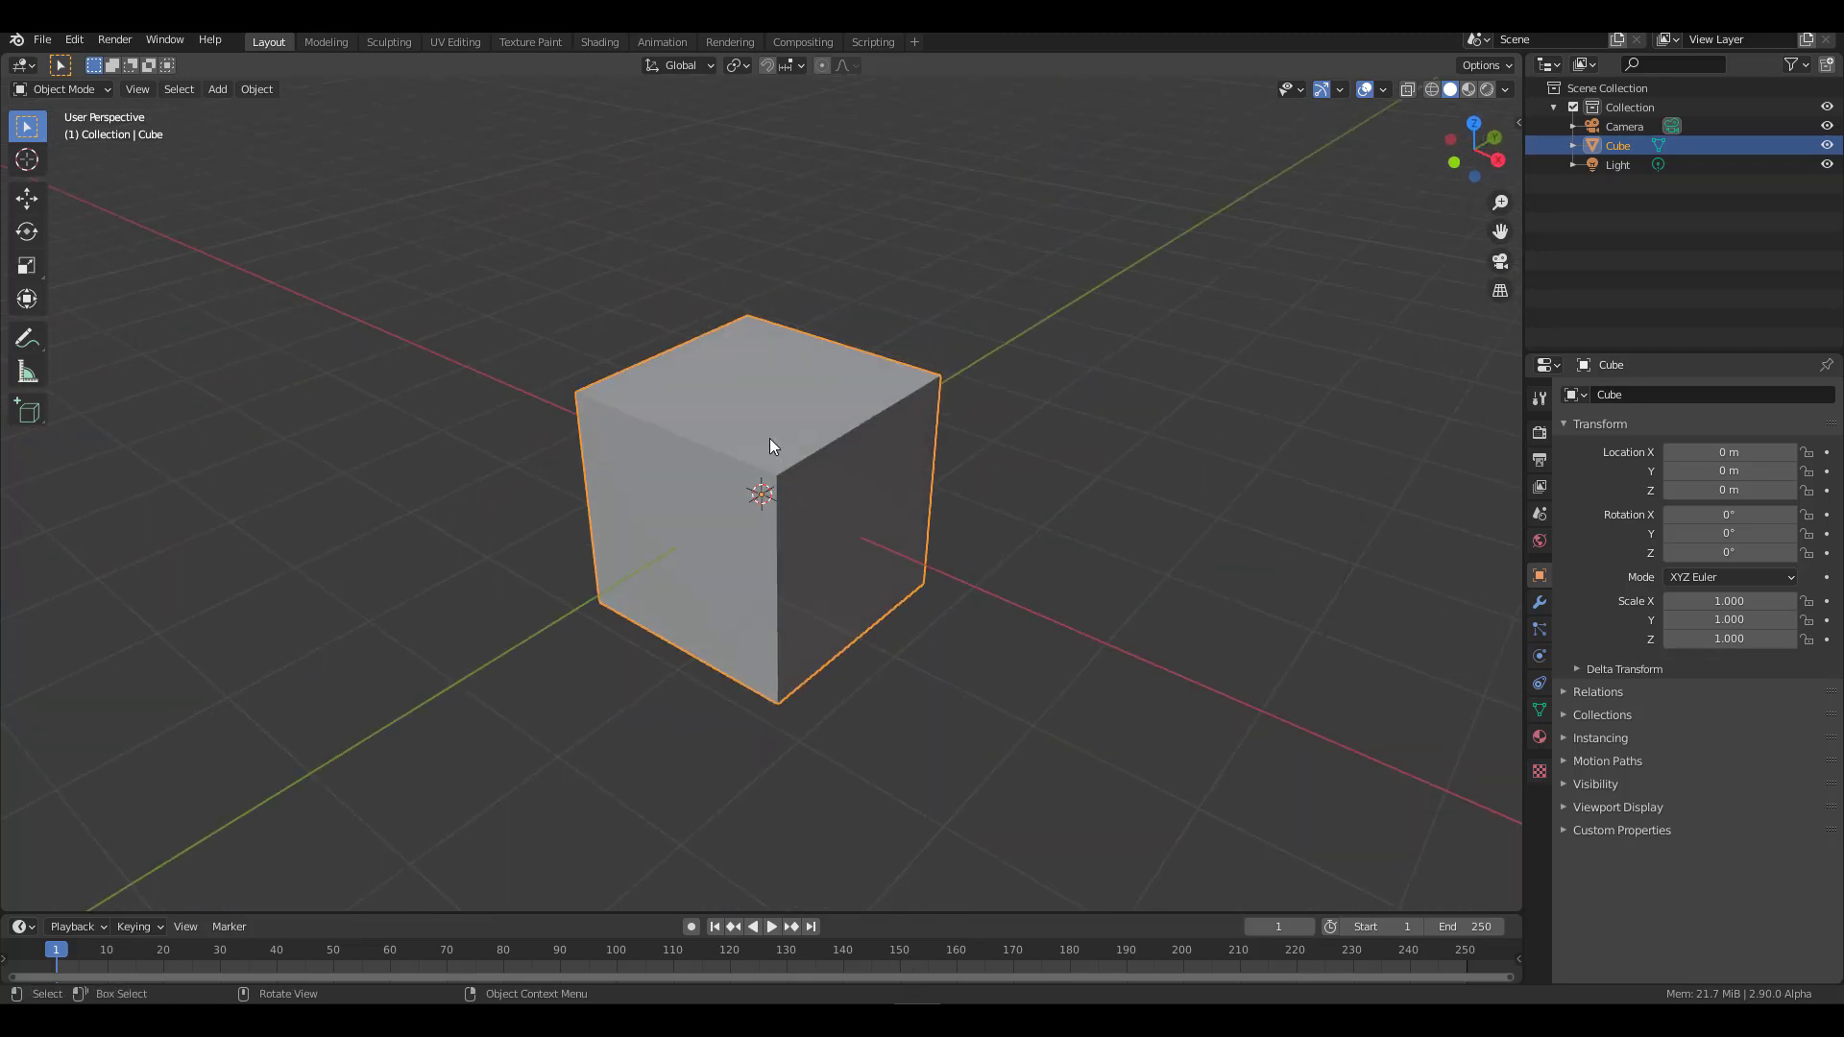
pyautogui.press('Tab')
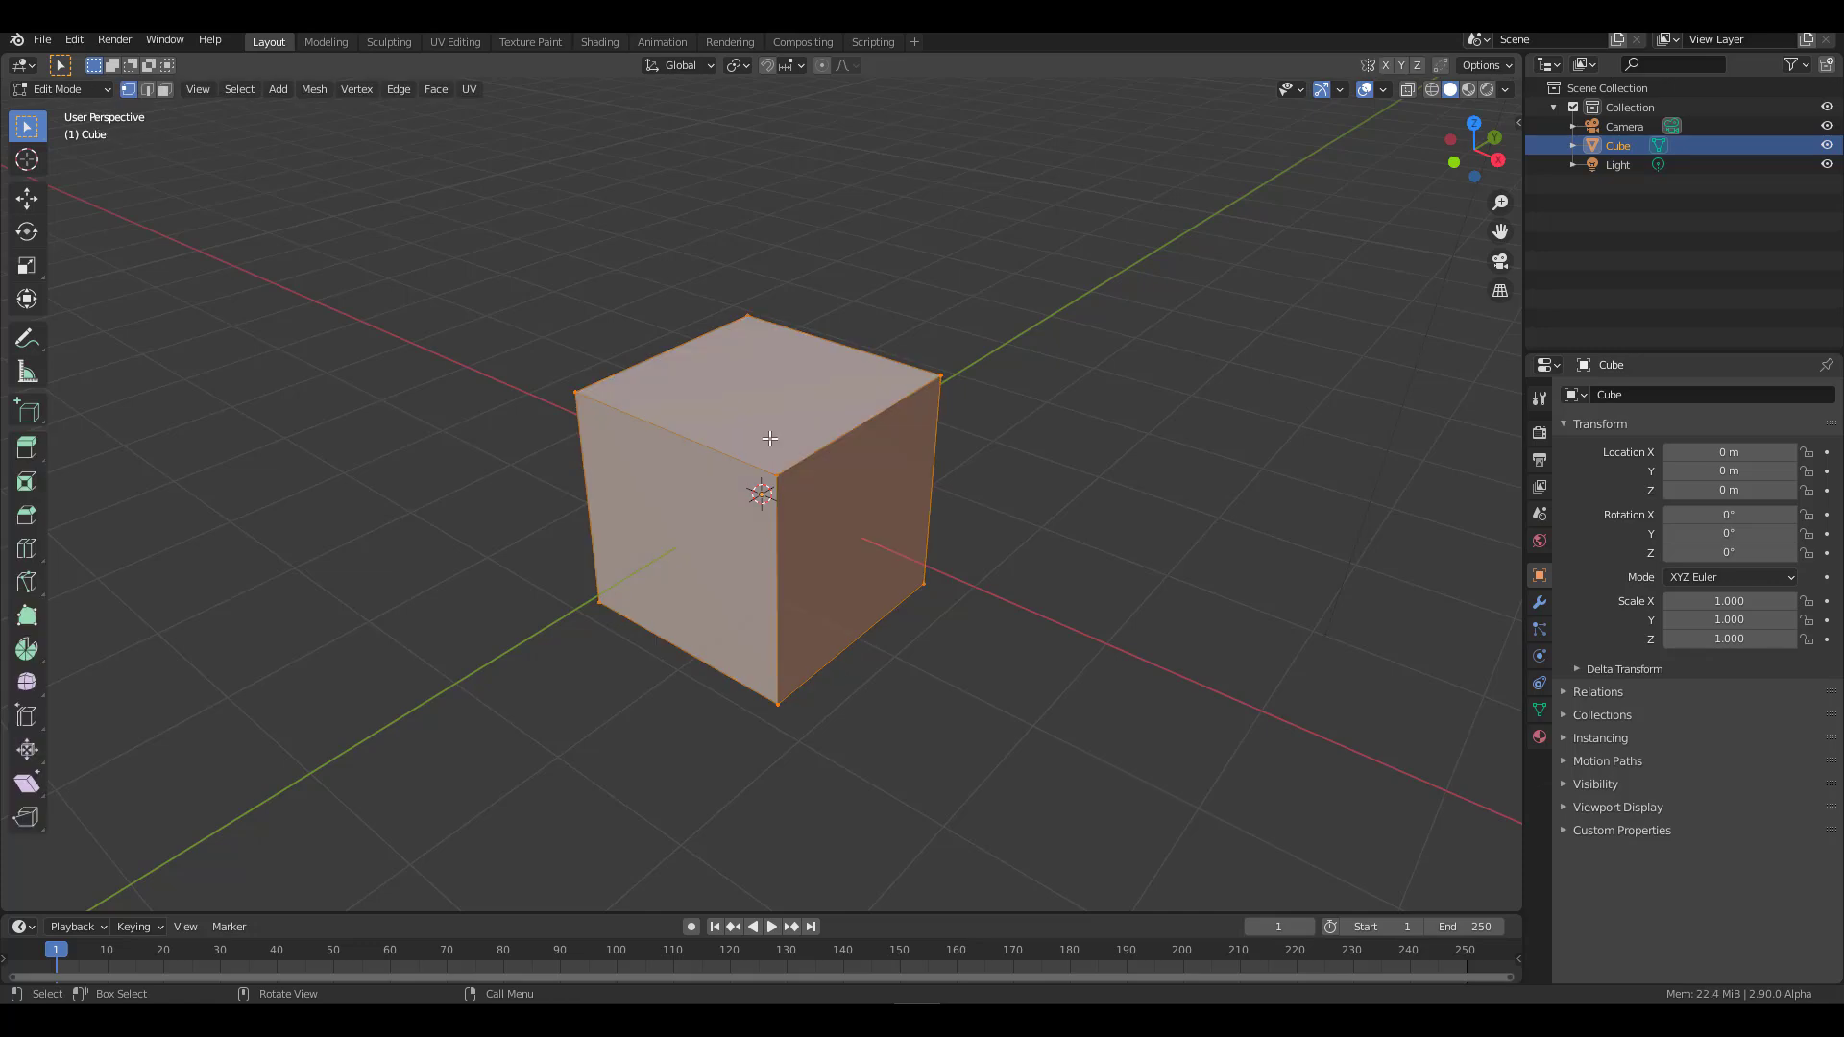
pyautogui.click(19, 821)
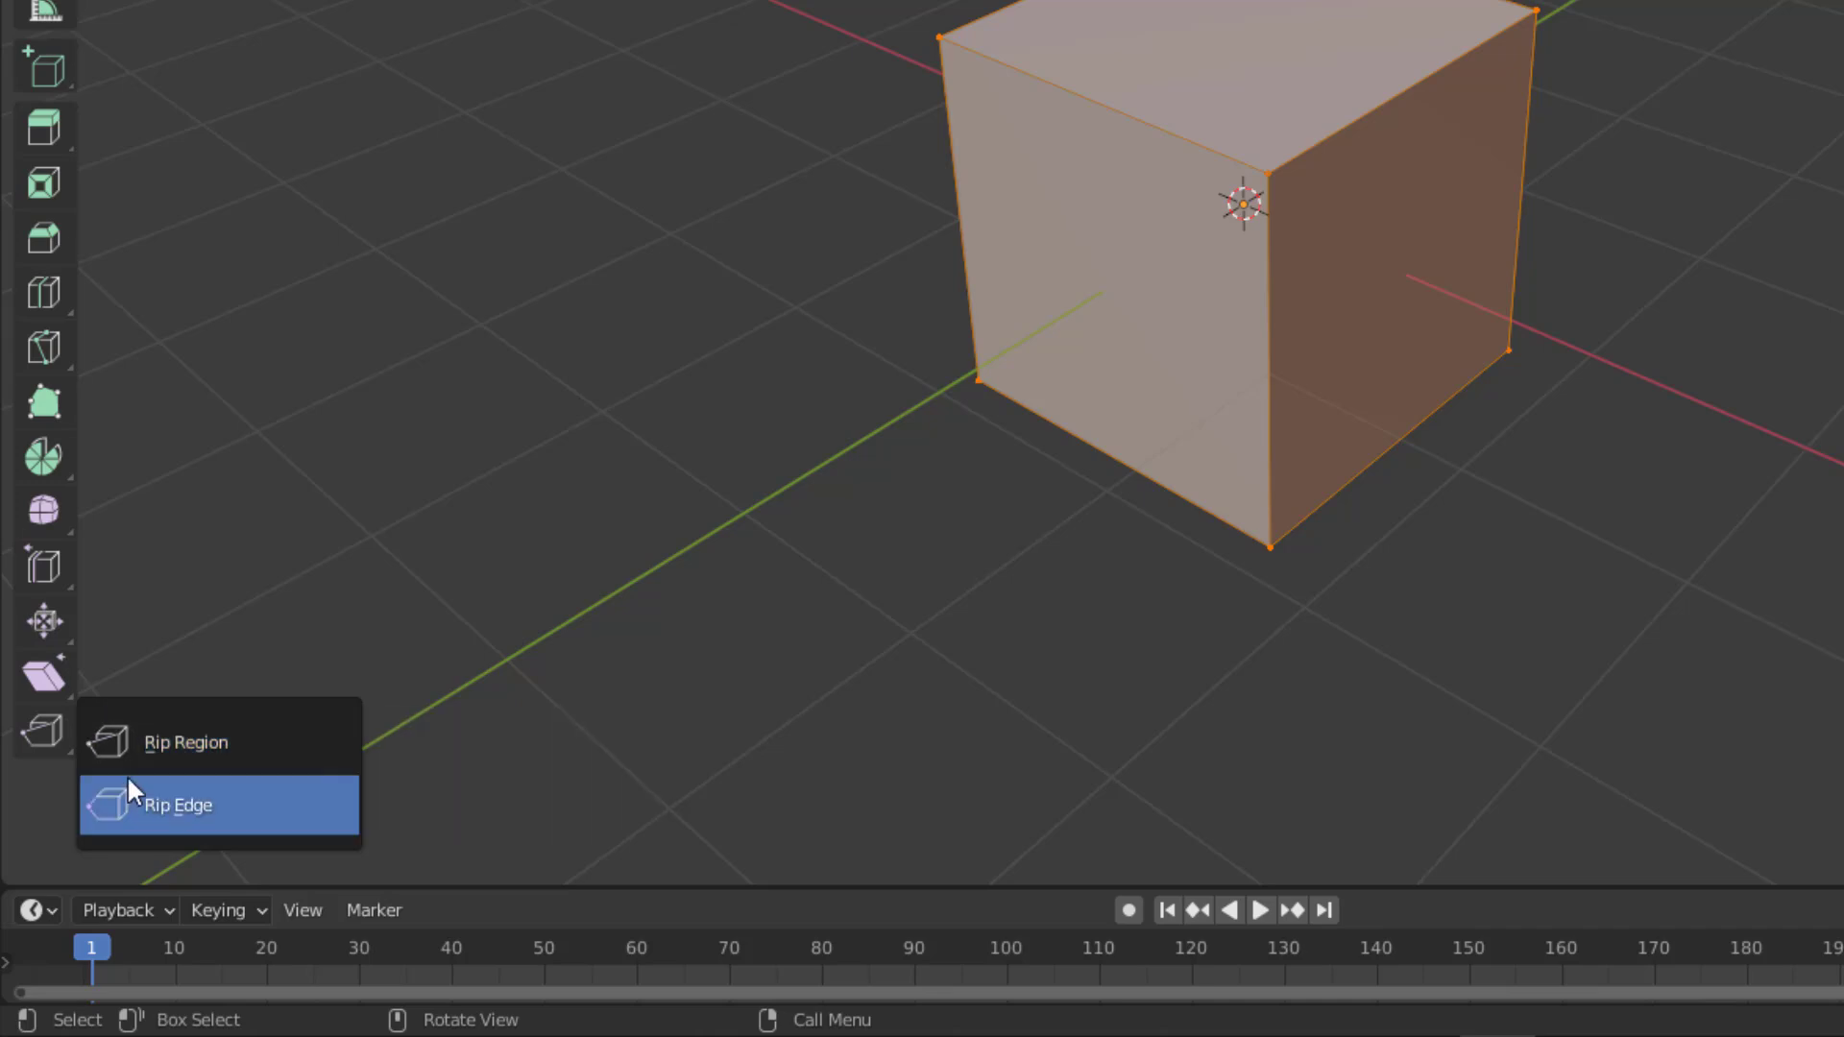
pyautogui.click(171, 740)
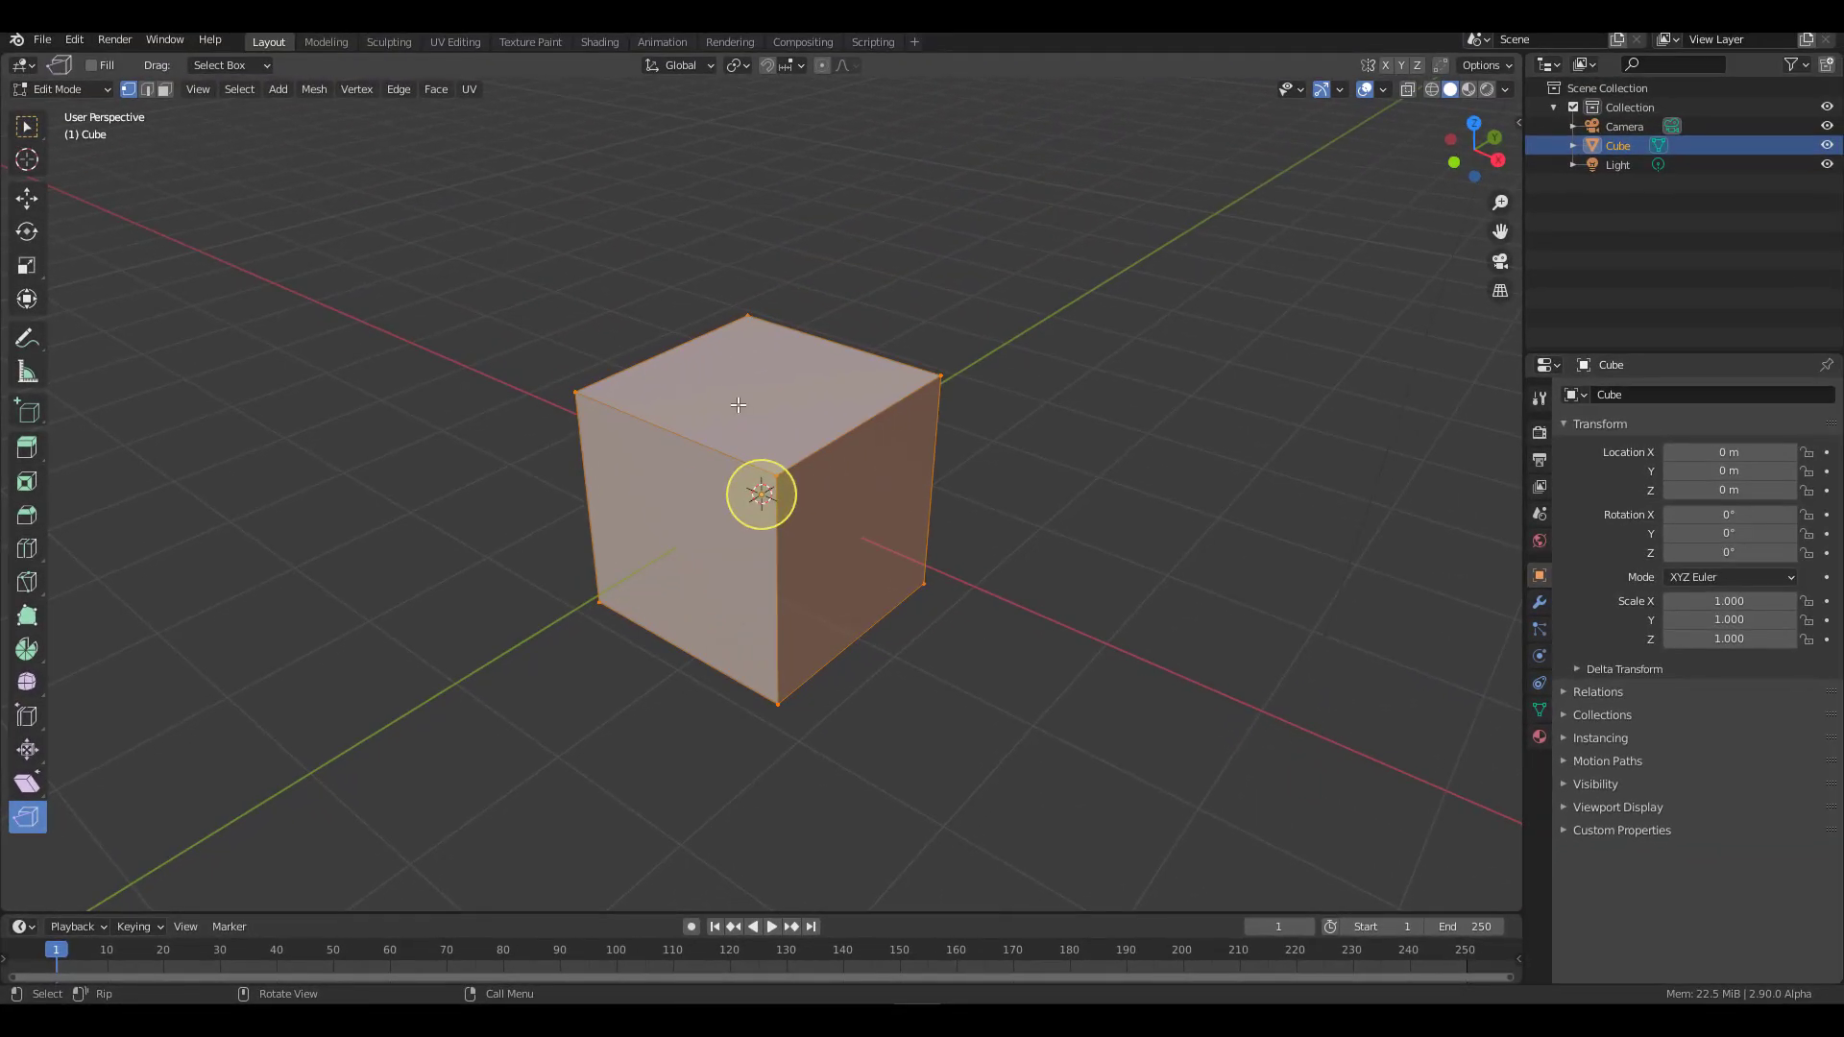
# Step: Clear the selection and rip one of the cube's top corner vertices, pulling it outward and down
pyautogui.hotkey('alt', 'a')
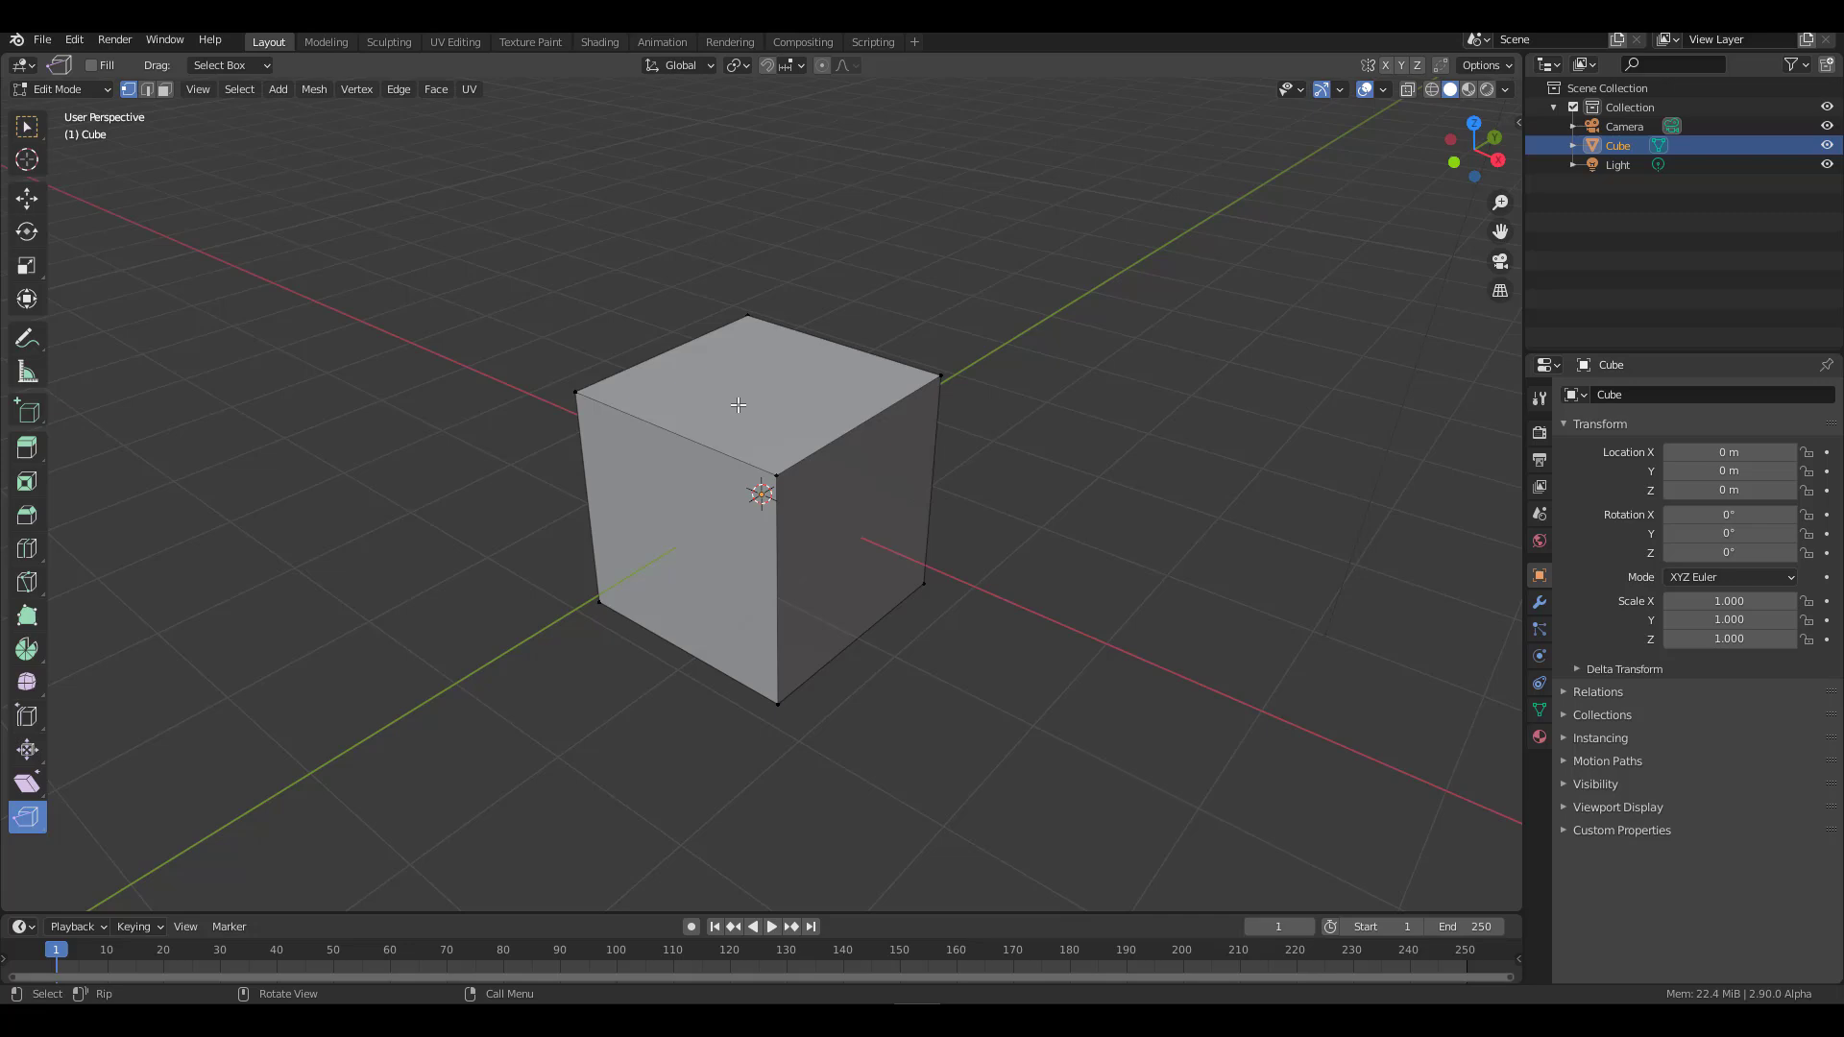
pyautogui.click(574, 393)
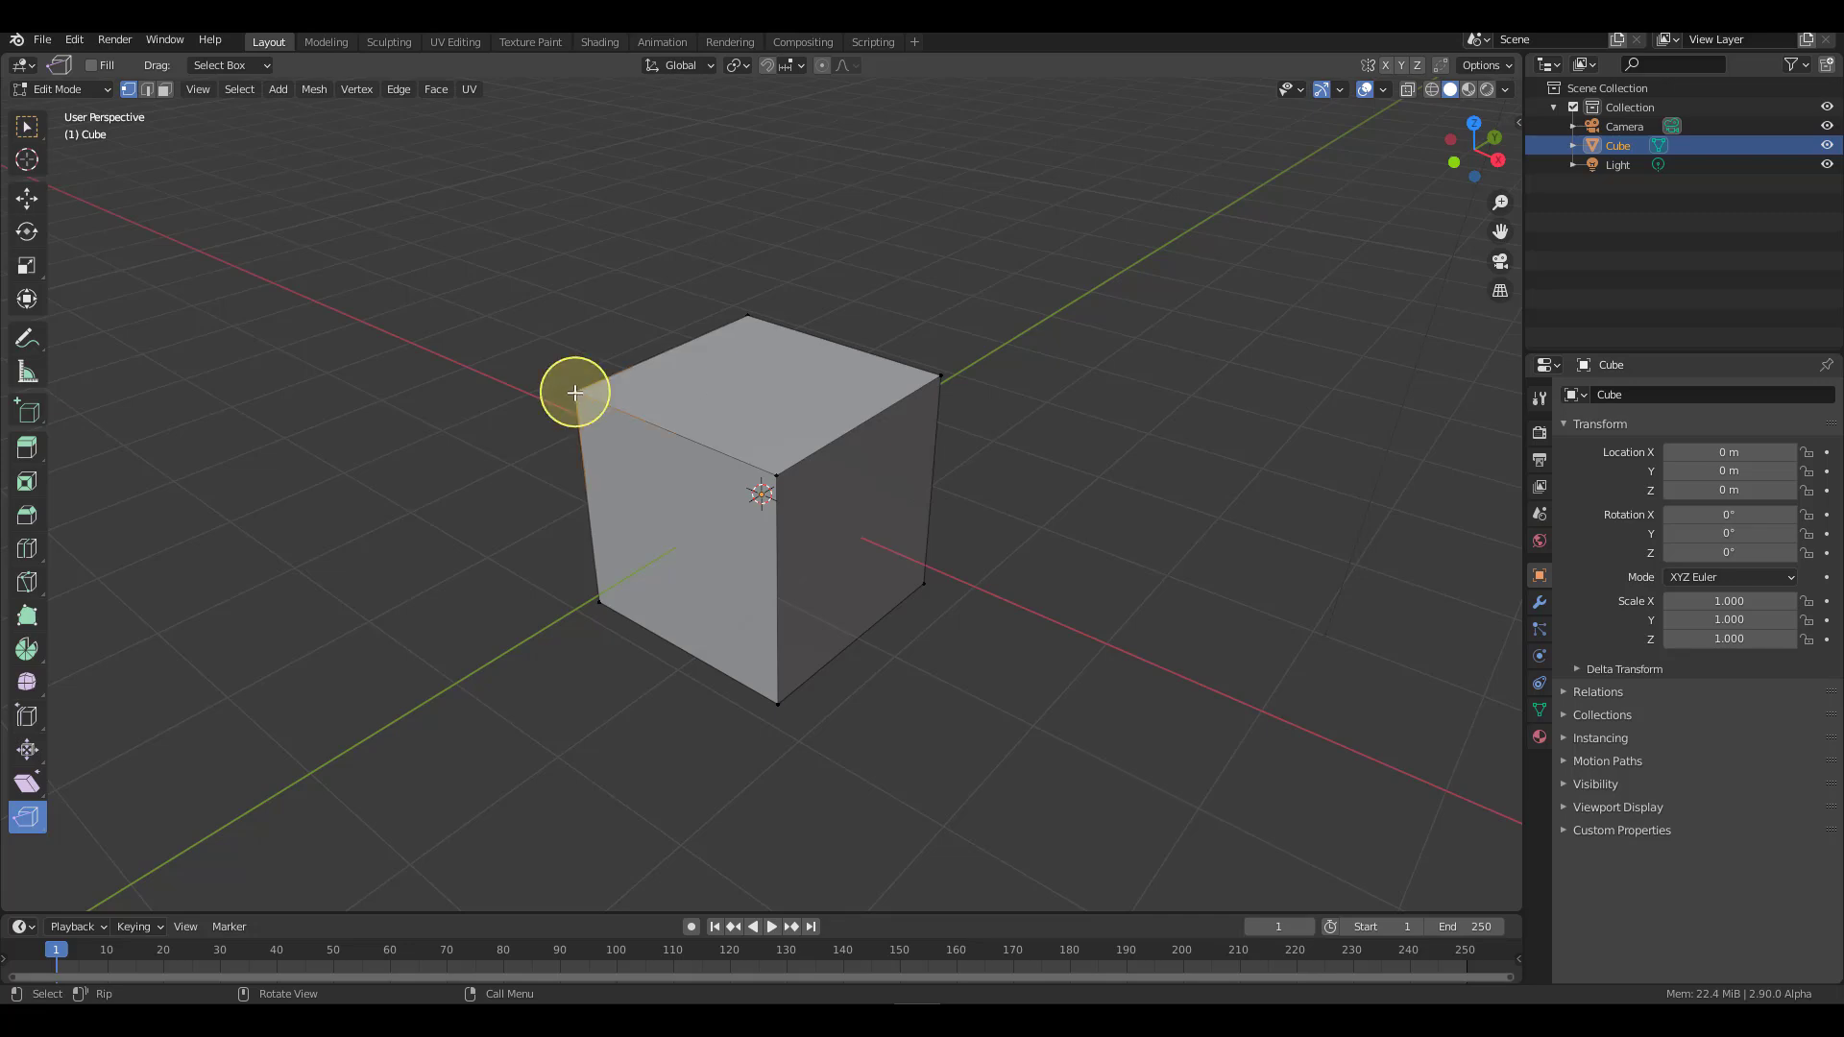
pyautogui.moveTo(575, 393); pyautogui.dragTo(503, 627)
pyautogui.moveTo(503, 633); pyautogui.dragTo(550, 606, button='middle')
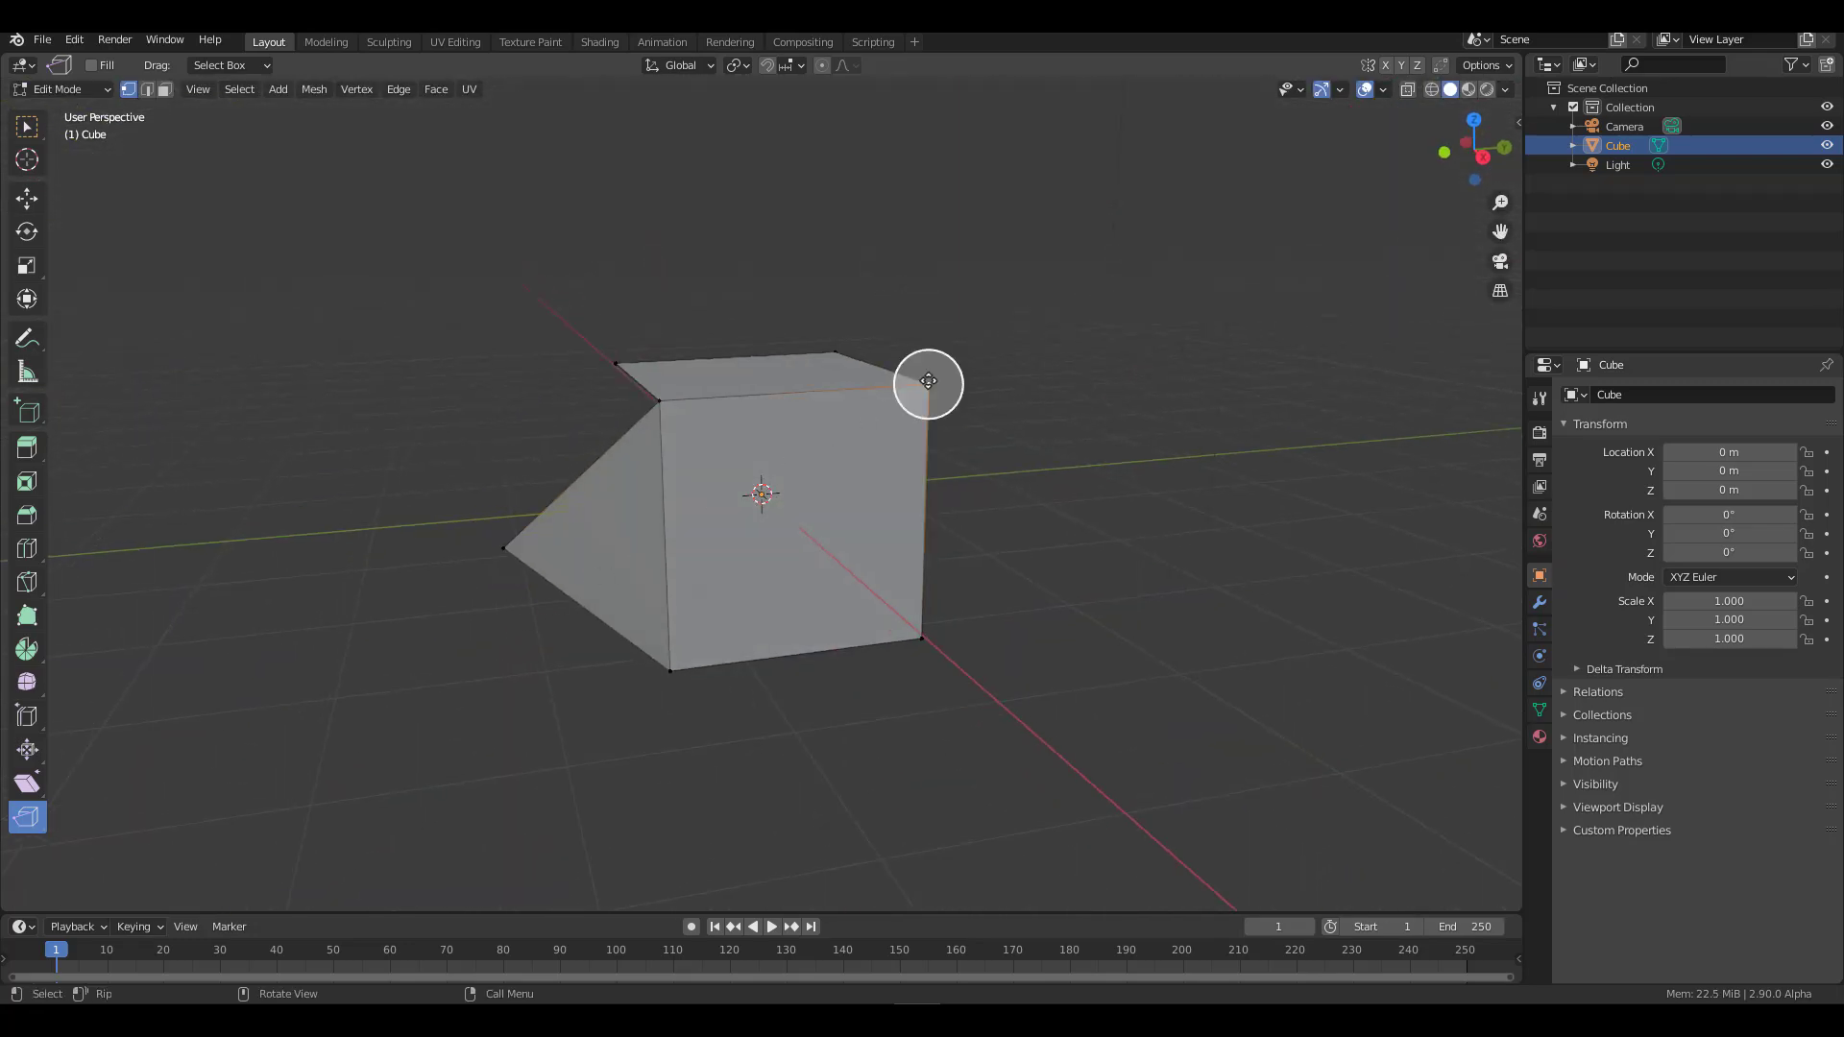
# Step: Rip the three remaining top corner vertices away from the cube's top face, pulling each outward and down
pyautogui.moveTo(928, 381); pyautogui.dragTo(950, 737)
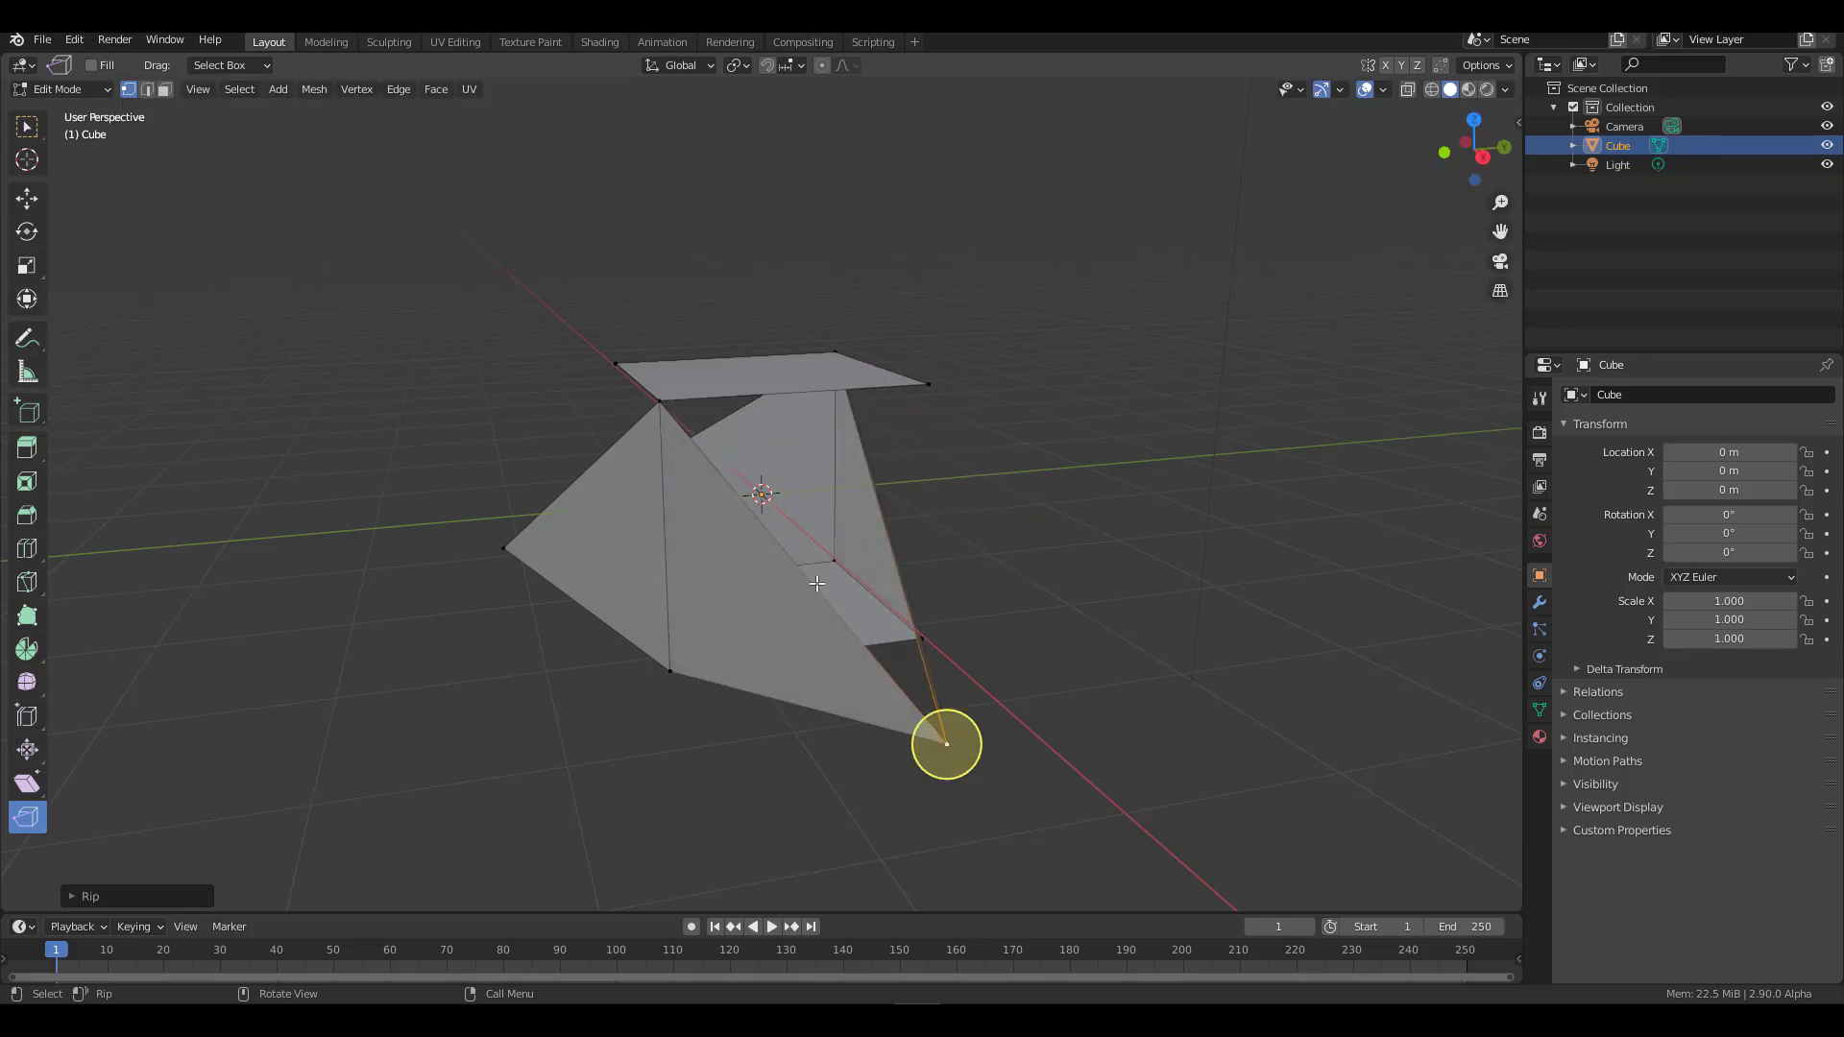
pyautogui.click(659, 400)
pyautogui.moveTo(659, 401); pyautogui.dragTo(592, 393, button='middle')
pyautogui.moveTo(592, 394); pyautogui.dragTo(329, 605)
pyautogui.moveTo(512, 466); pyautogui.dragTo(389, 580, button='middle')
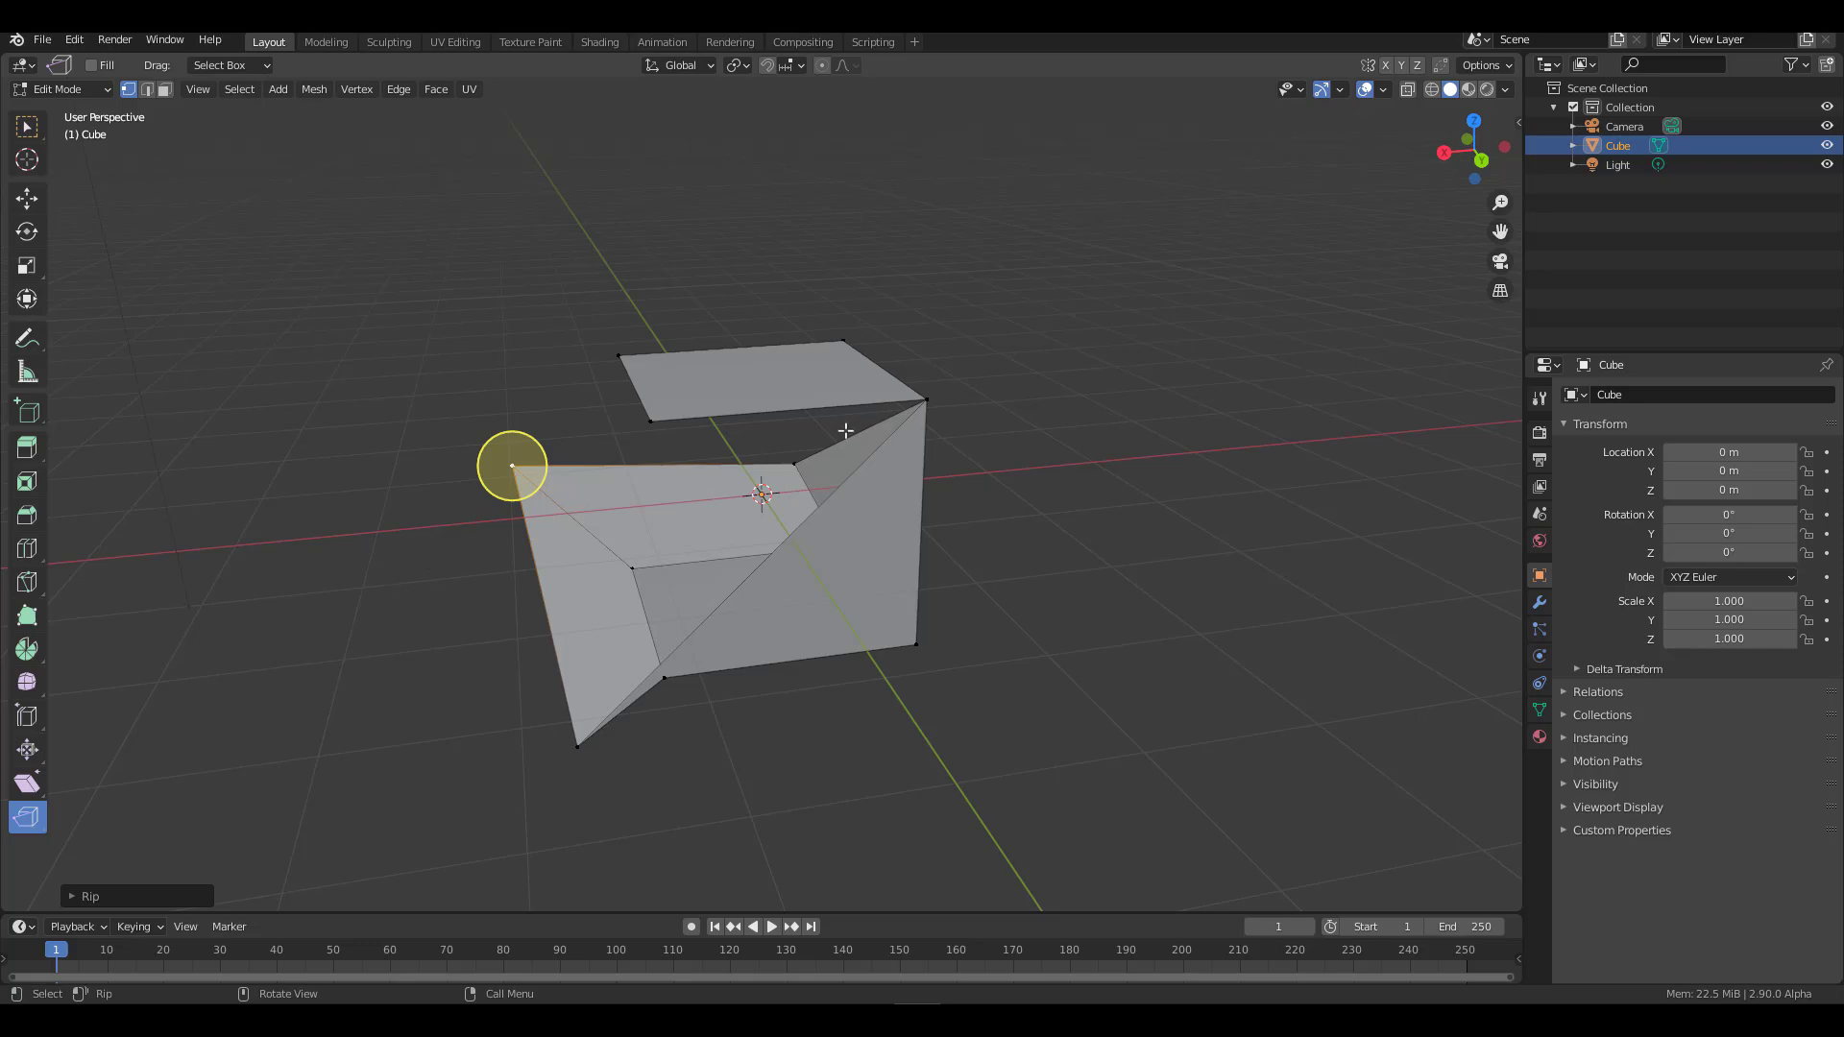
pyautogui.moveTo(932, 401); pyautogui.dragTo(1191, 690)
pyautogui.moveTo(1192, 690); pyautogui.dragTo(1192, 689, button='middle')
# Step: Select a corner vertex of the cube's bottom face and rip it upward
pyautogui.press('b')
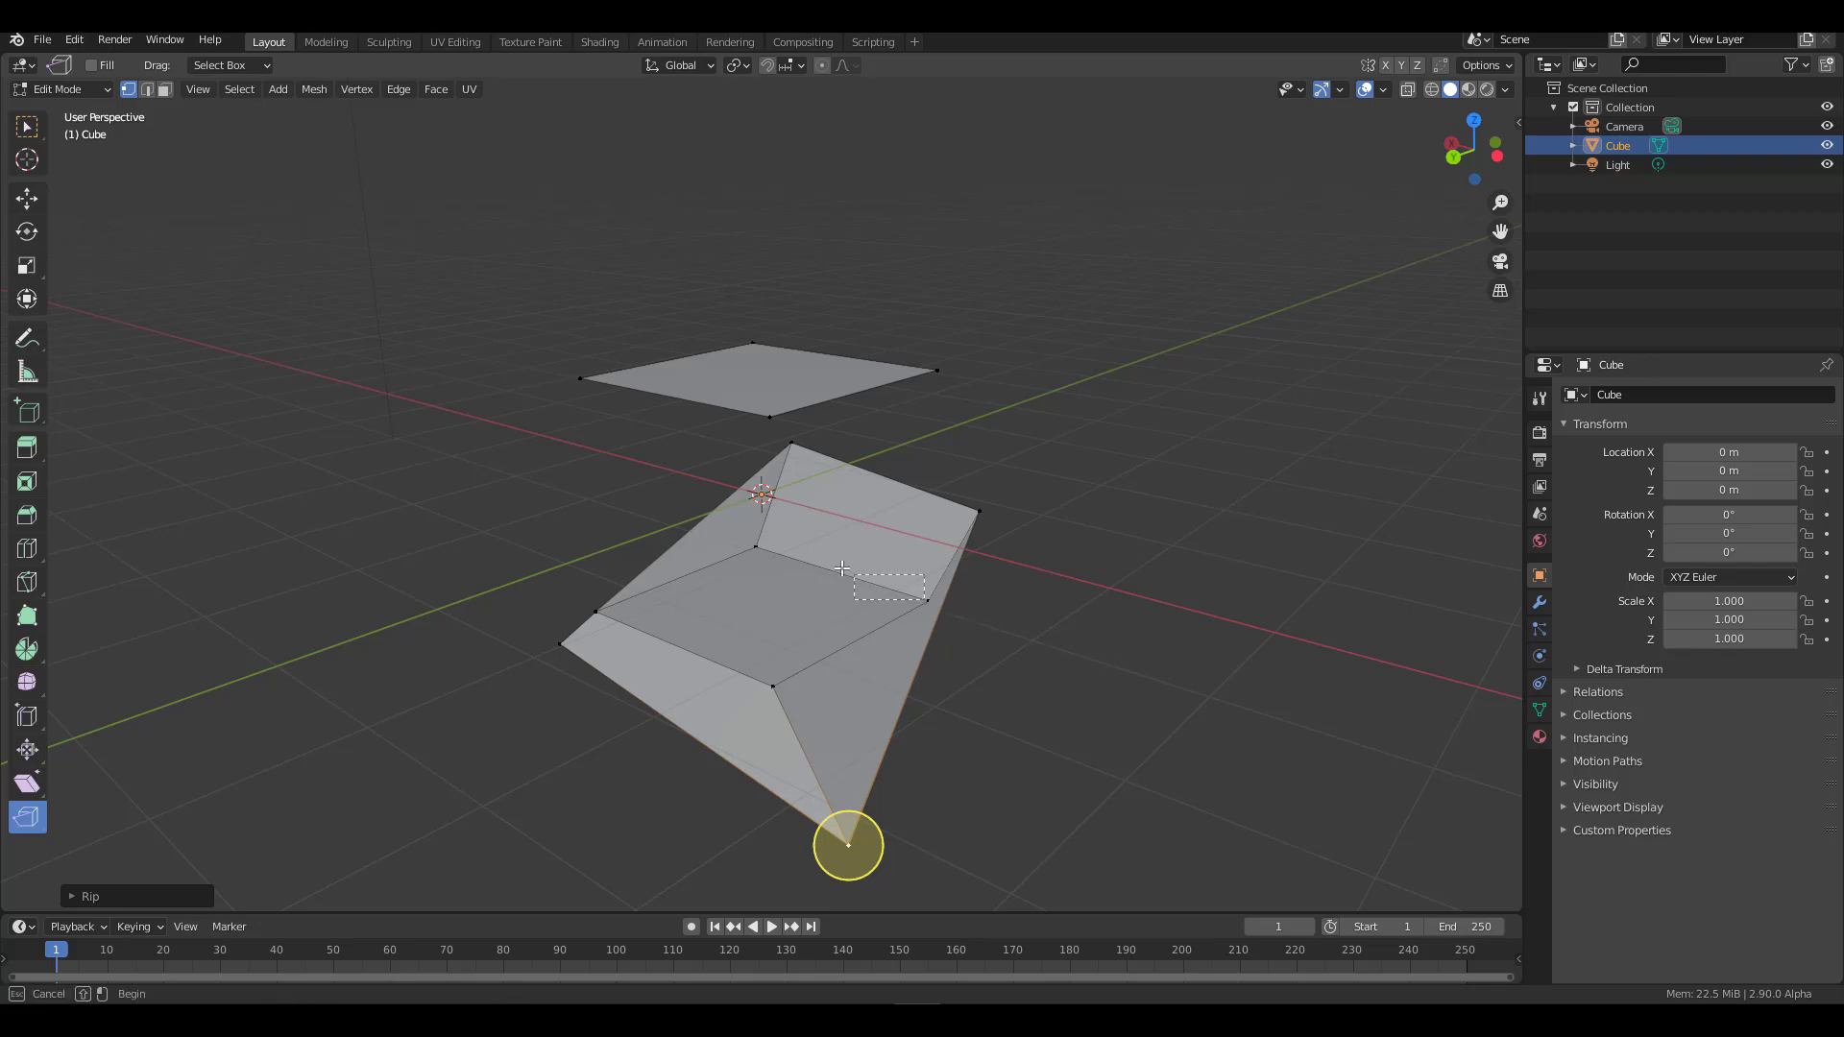
pyautogui.moveTo(925, 601); pyautogui.dragTo(893, 531)
pyautogui.moveTo(893, 531); pyautogui.dragTo(843, 487, button='middle')
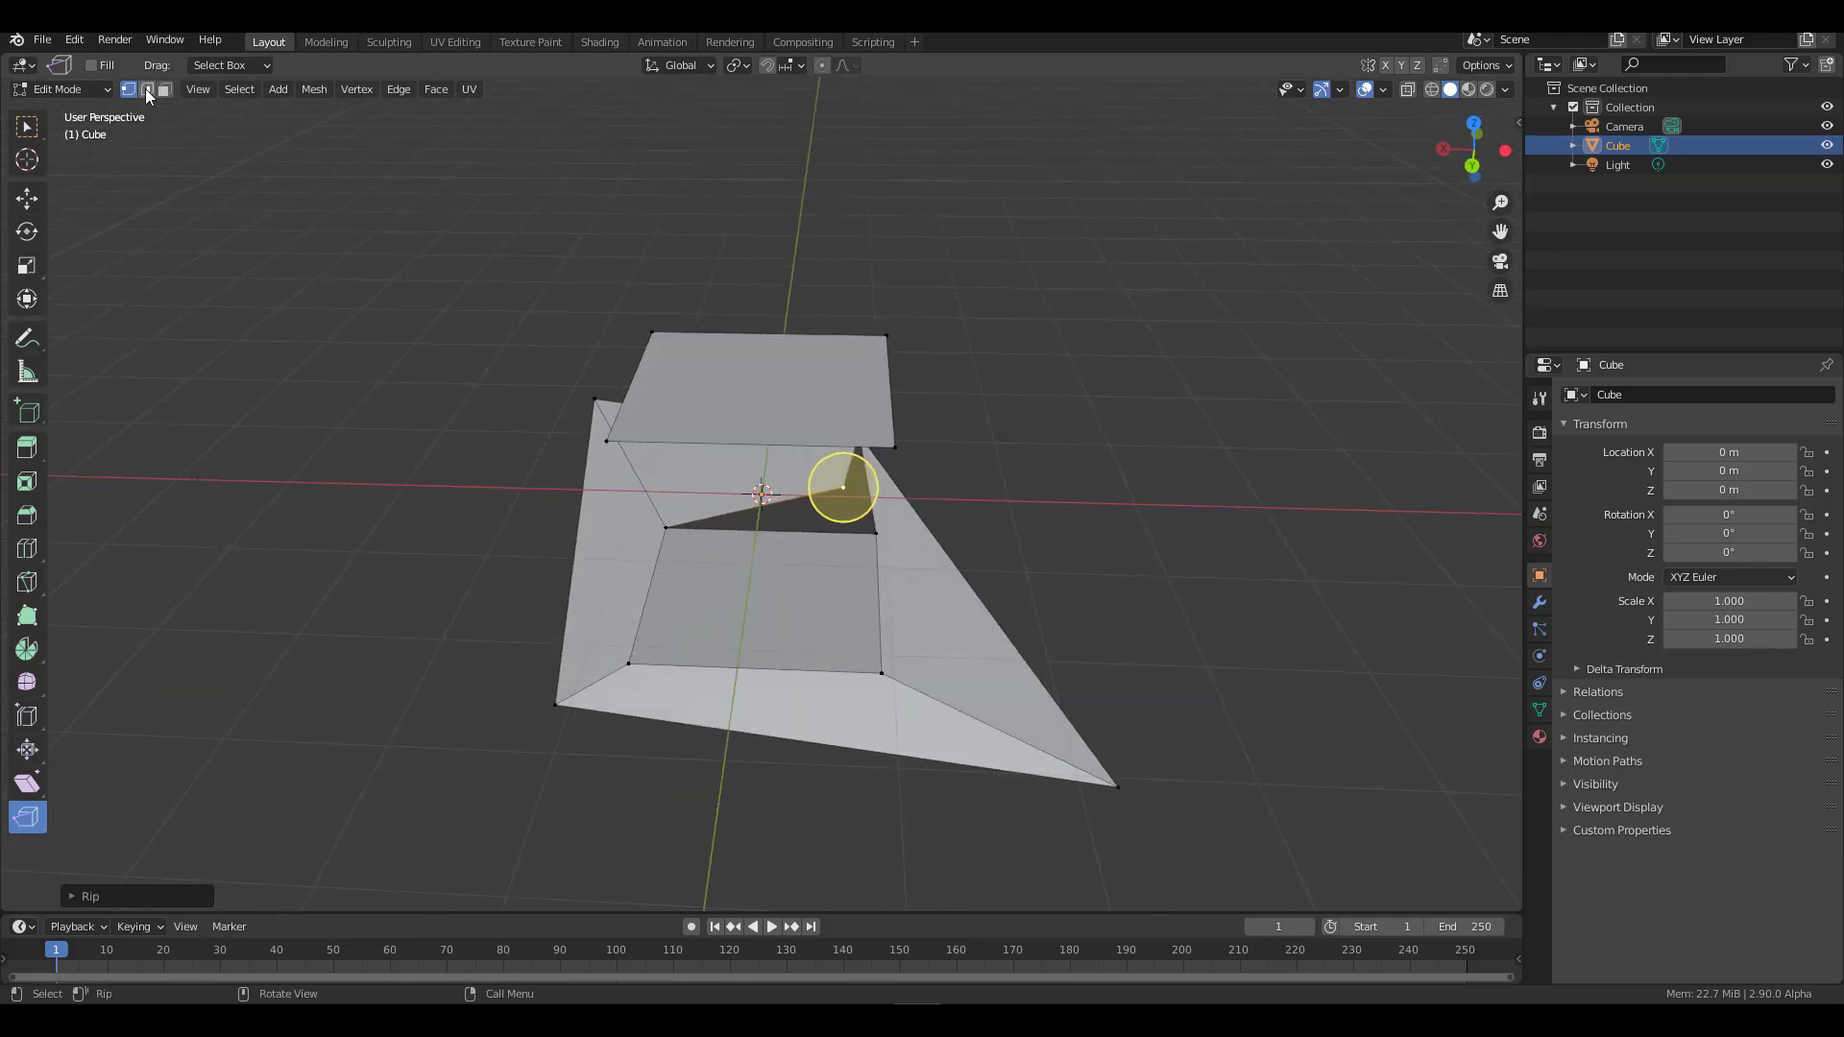
# Step: Switch to edge selection and rip an edge of the bottom face away from its adjoining side face
pyautogui.click(147, 90)
pyautogui.click(713, 666)
pyautogui.moveTo(750, 667); pyautogui.dragTo(873, 577, button='middle')
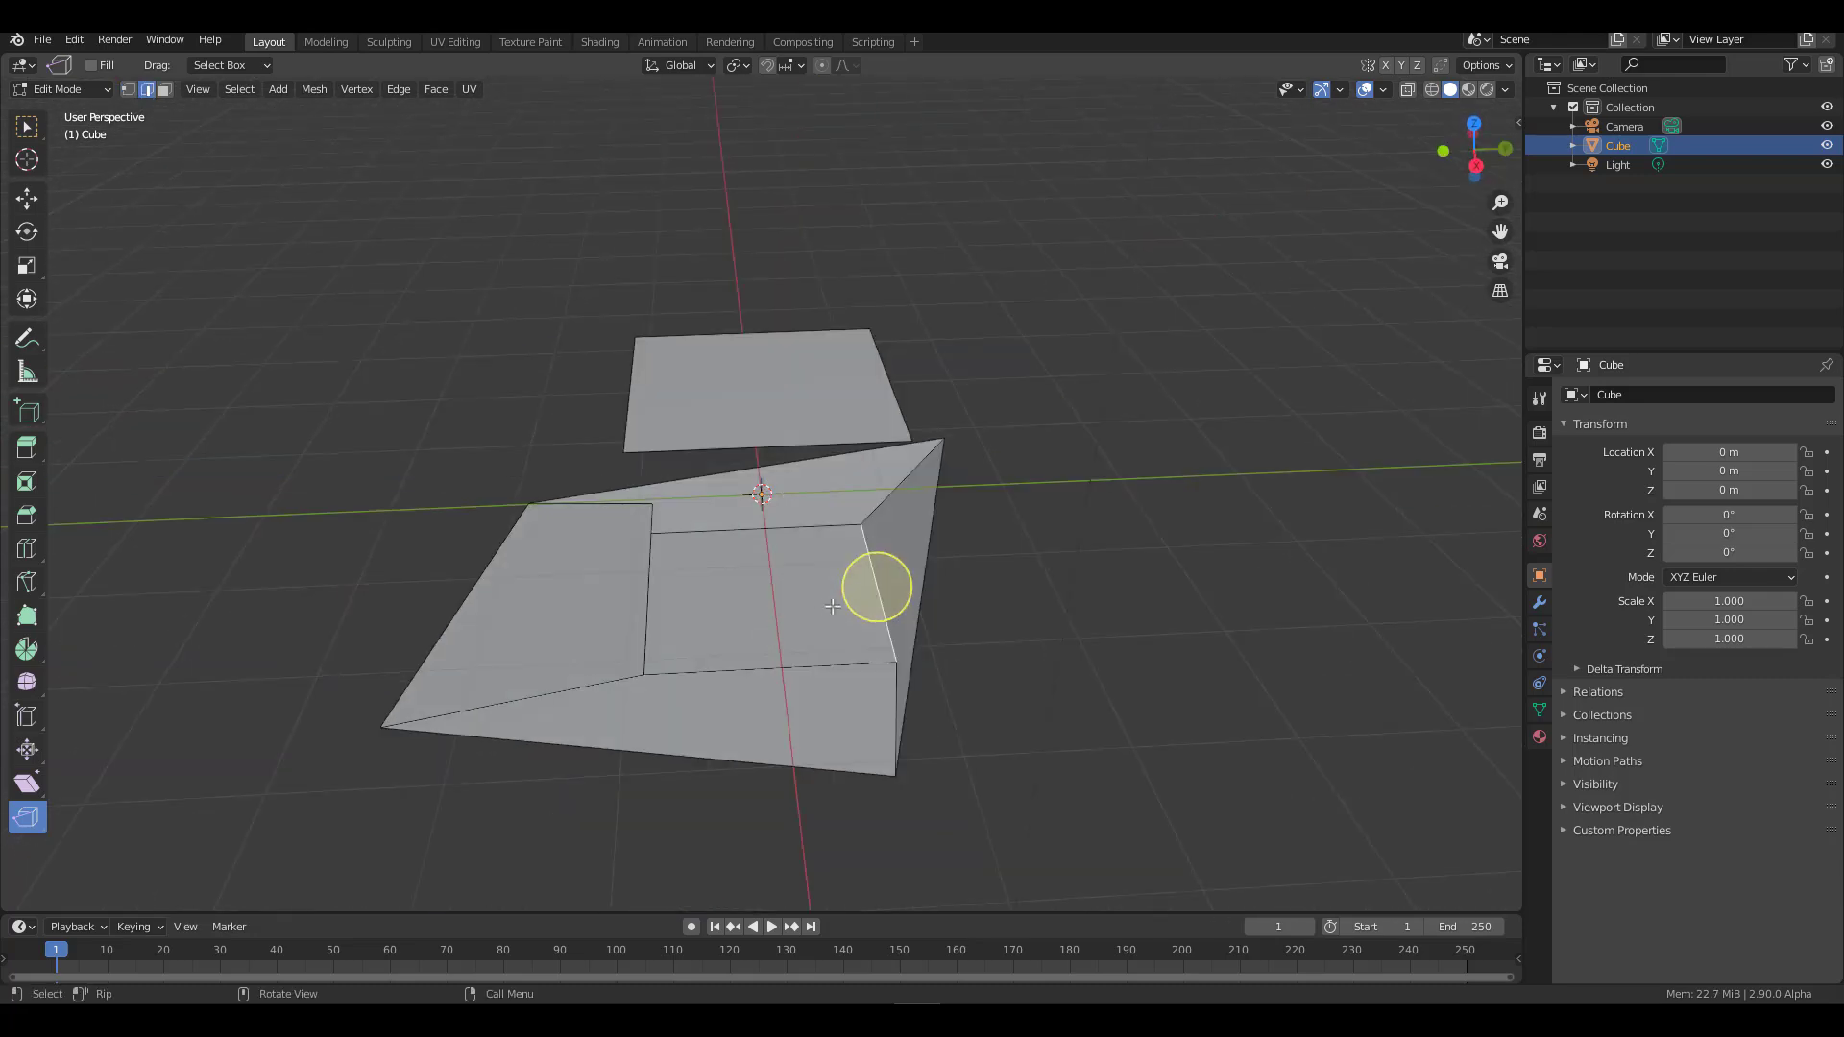
pyautogui.moveTo(873, 577); pyautogui.dragTo(805, 597)
pyautogui.click(805, 597)
pyautogui.moveTo(759, 640); pyautogui.dragTo(500, 702, button='middle')
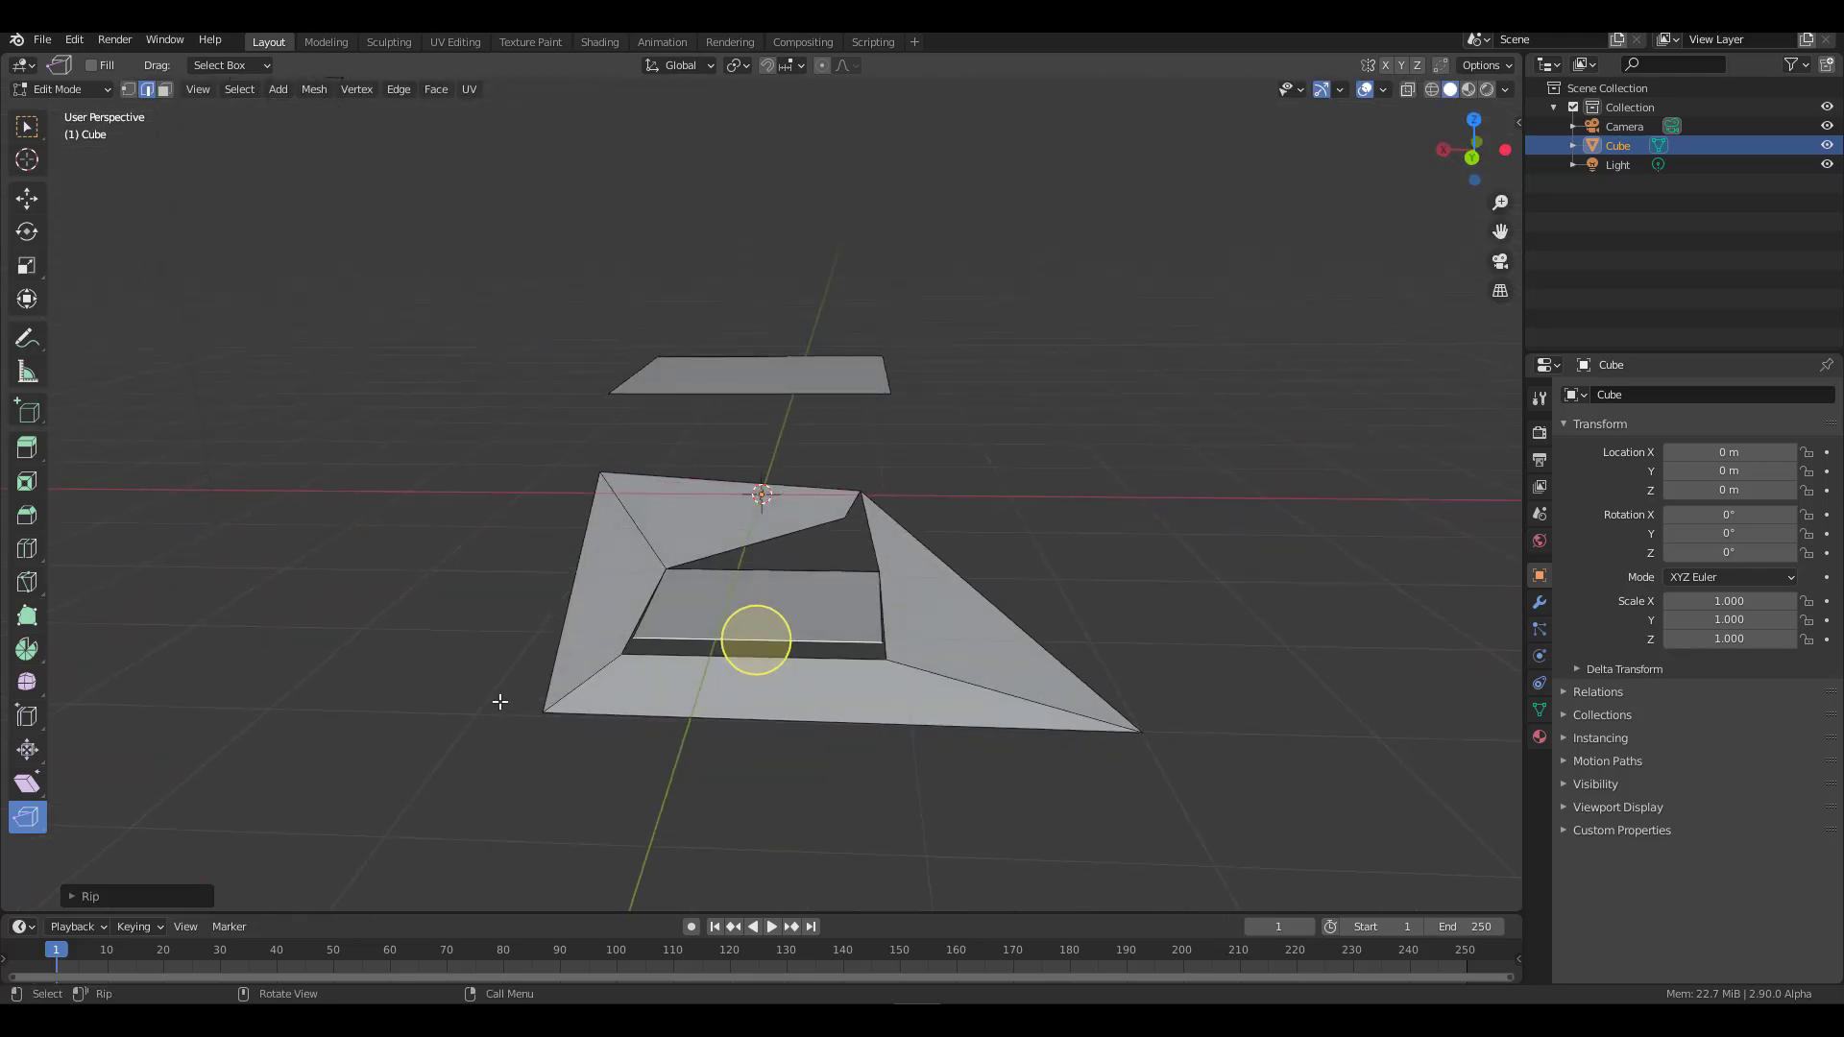
# Step: Undo all the vertex and edge rips on the cube and clear the vertex selection
pyautogui.hotkey('ctrl', 'z')
pyautogui.hotkey('ctrl', 'z')
pyautogui.hotkey('ctrl', 'z')
pyautogui.hotkey('ctrl', 'z')
pyautogui.hotkey('ctrl', 'z')
pyautogui.hotkey('ctrl', 'z')
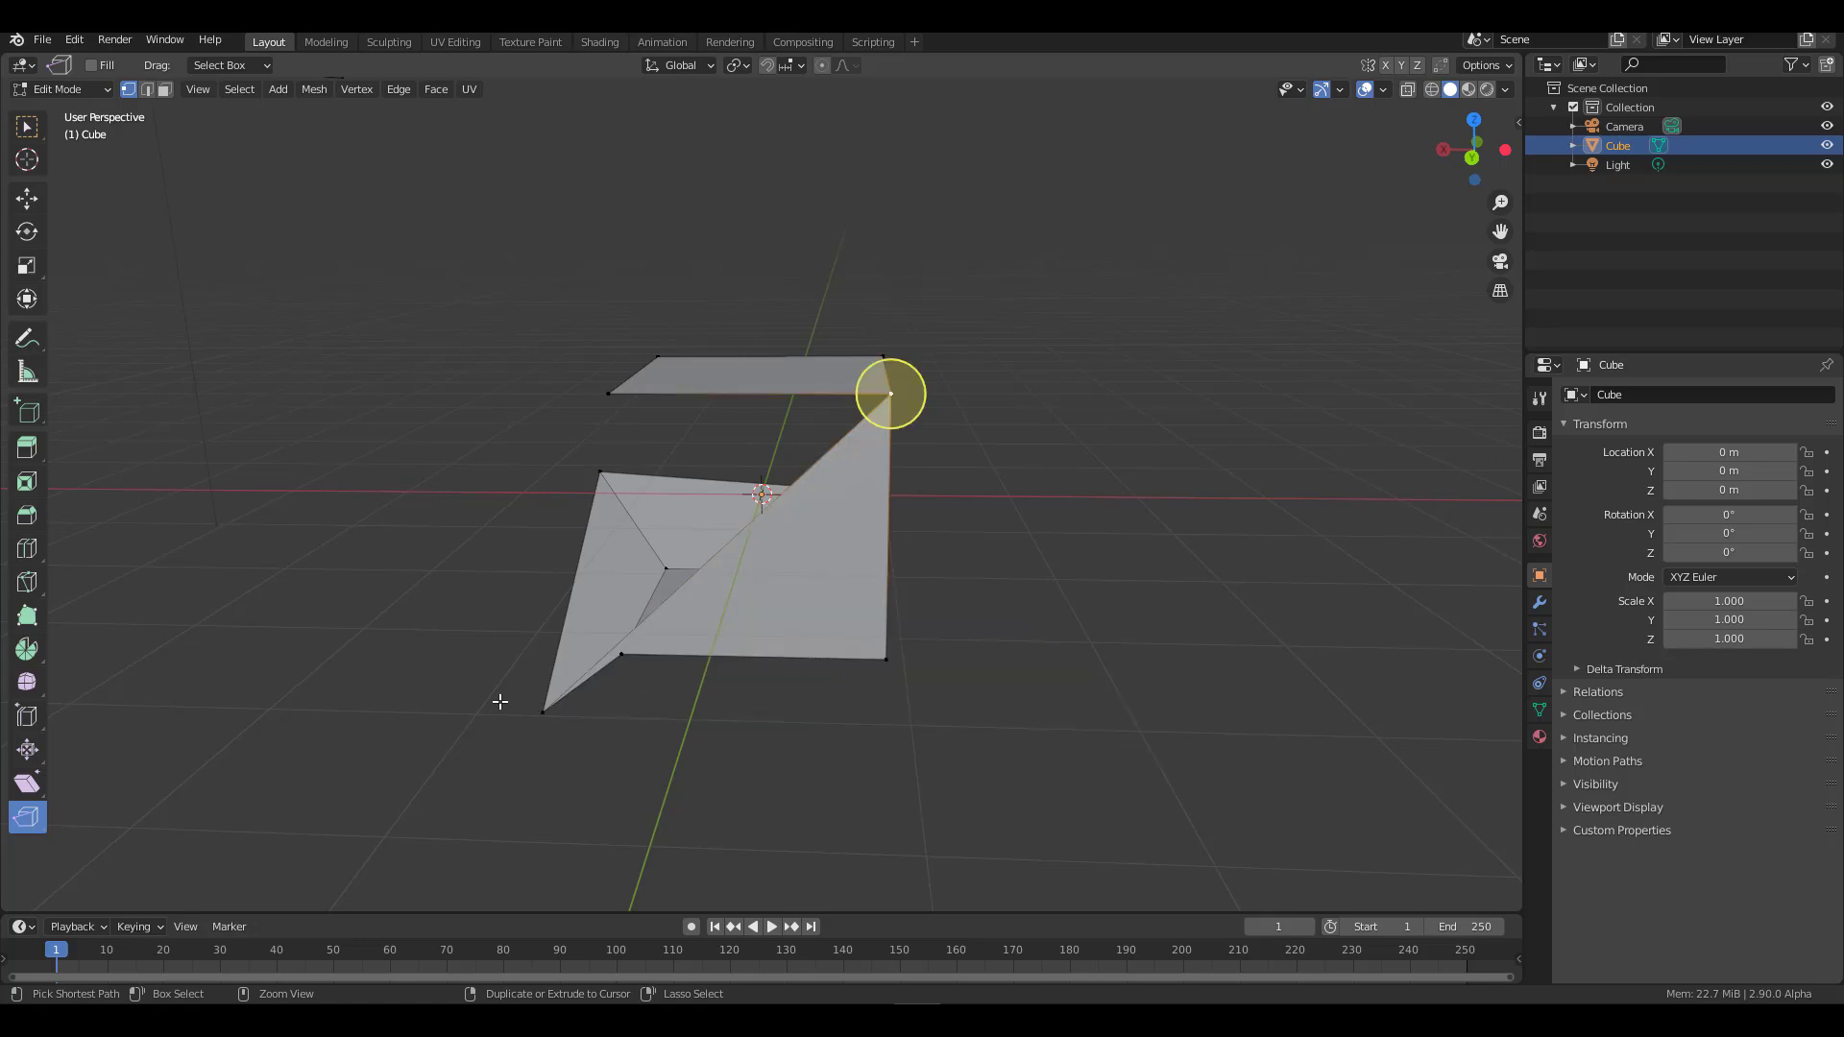
pyautogui.hotkey('ctrl', 'z')
pyautogui.hotkey('ctrl', 'z')
pyautogui.hotkey('ctrl', 'z')
pyautogui.hotkey('ctrl', 'z')
pyautogui.hotkey('ctrl', 'z')
pyautogui.moveTo(499, 702); pyautogui.dragTo(649, 598, button='middle')
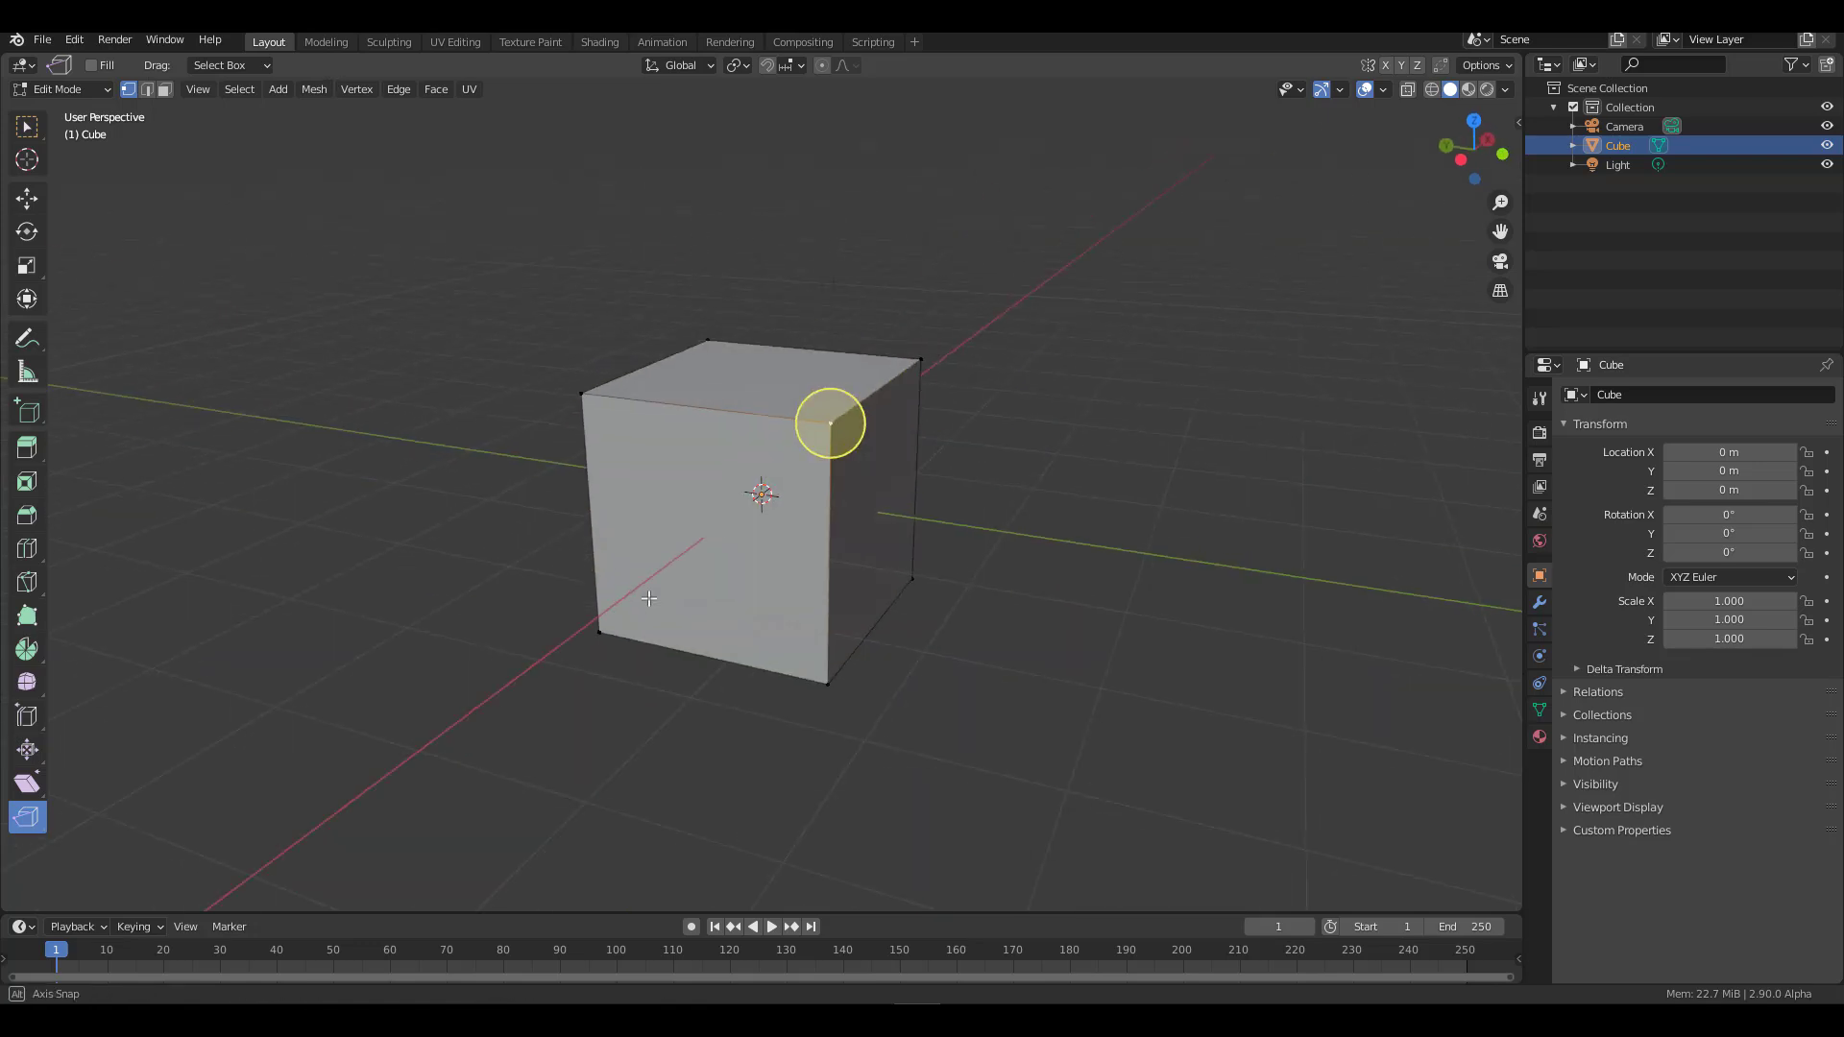
pyautogui.moveTo(830, 422); pyautogui.dragTo(877, 424, button='middle')
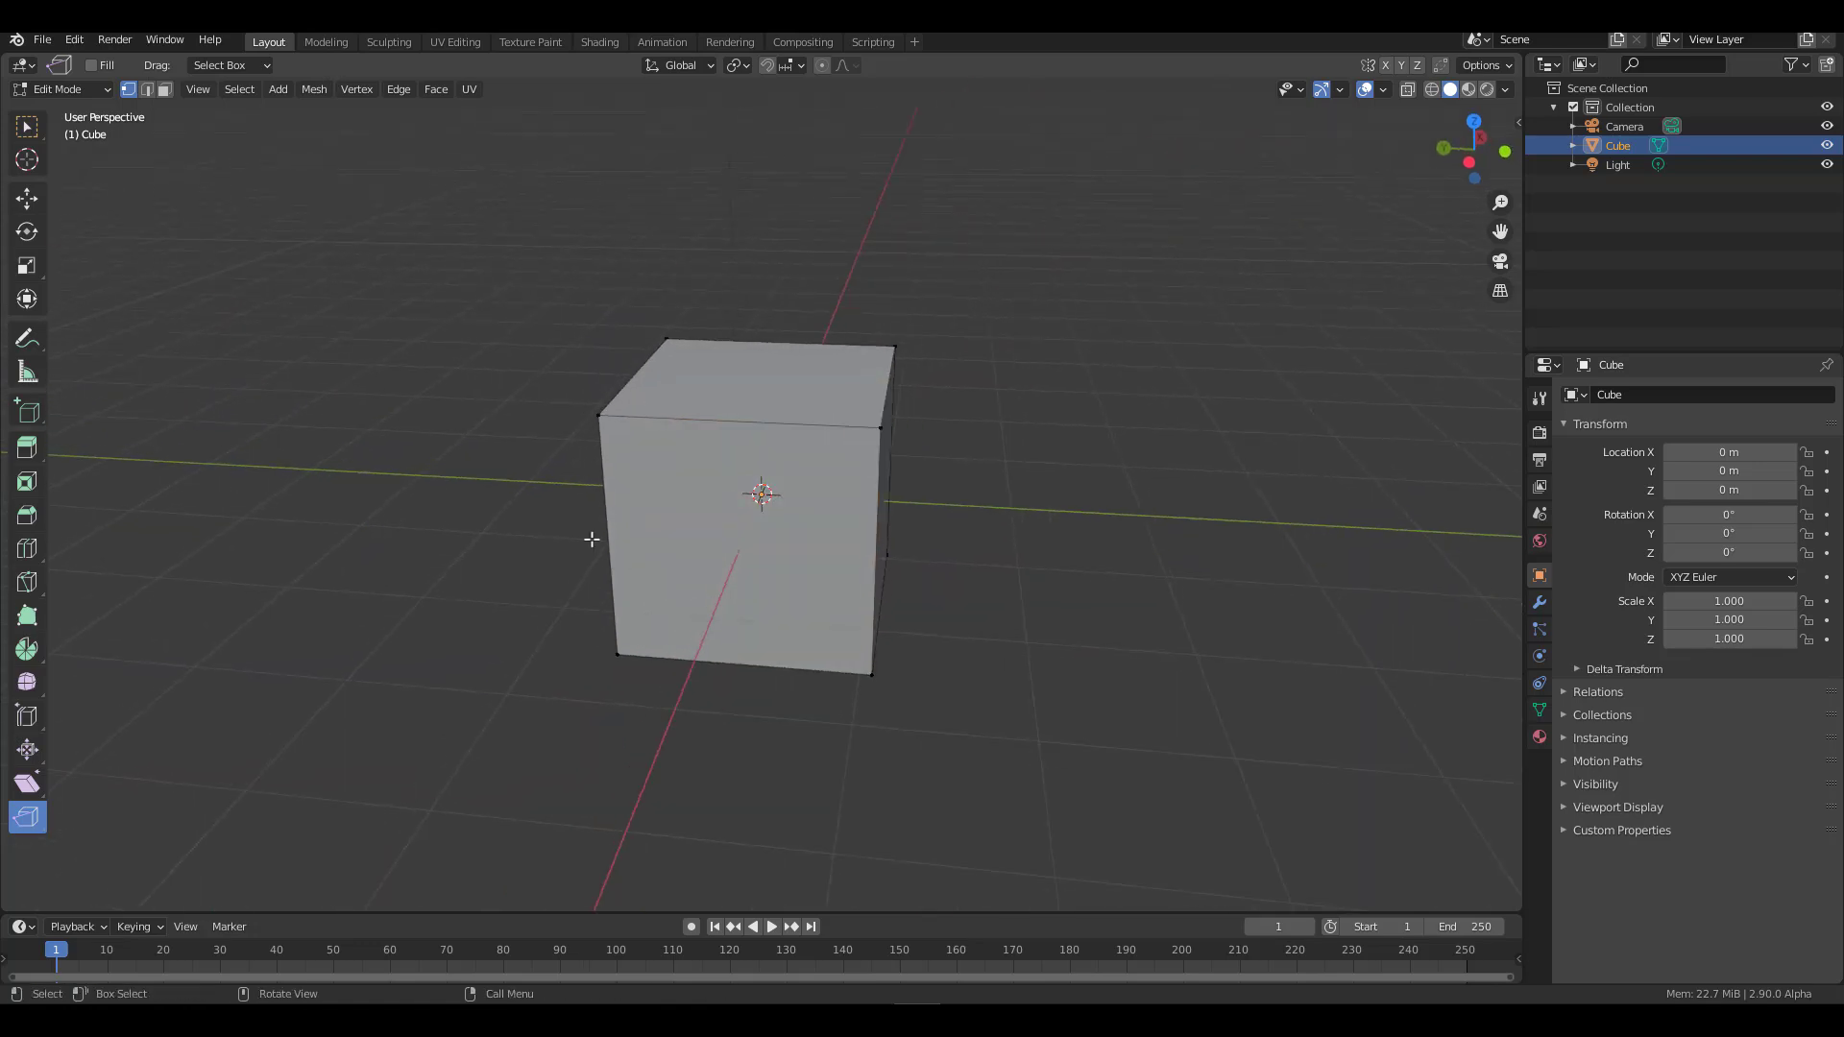
# Step: Return to Object Mode, then split the 3D viewport vertically and change the new area to a UV Editor
pyautogui.click(84, 86)
pyautogui.click(95, 107)
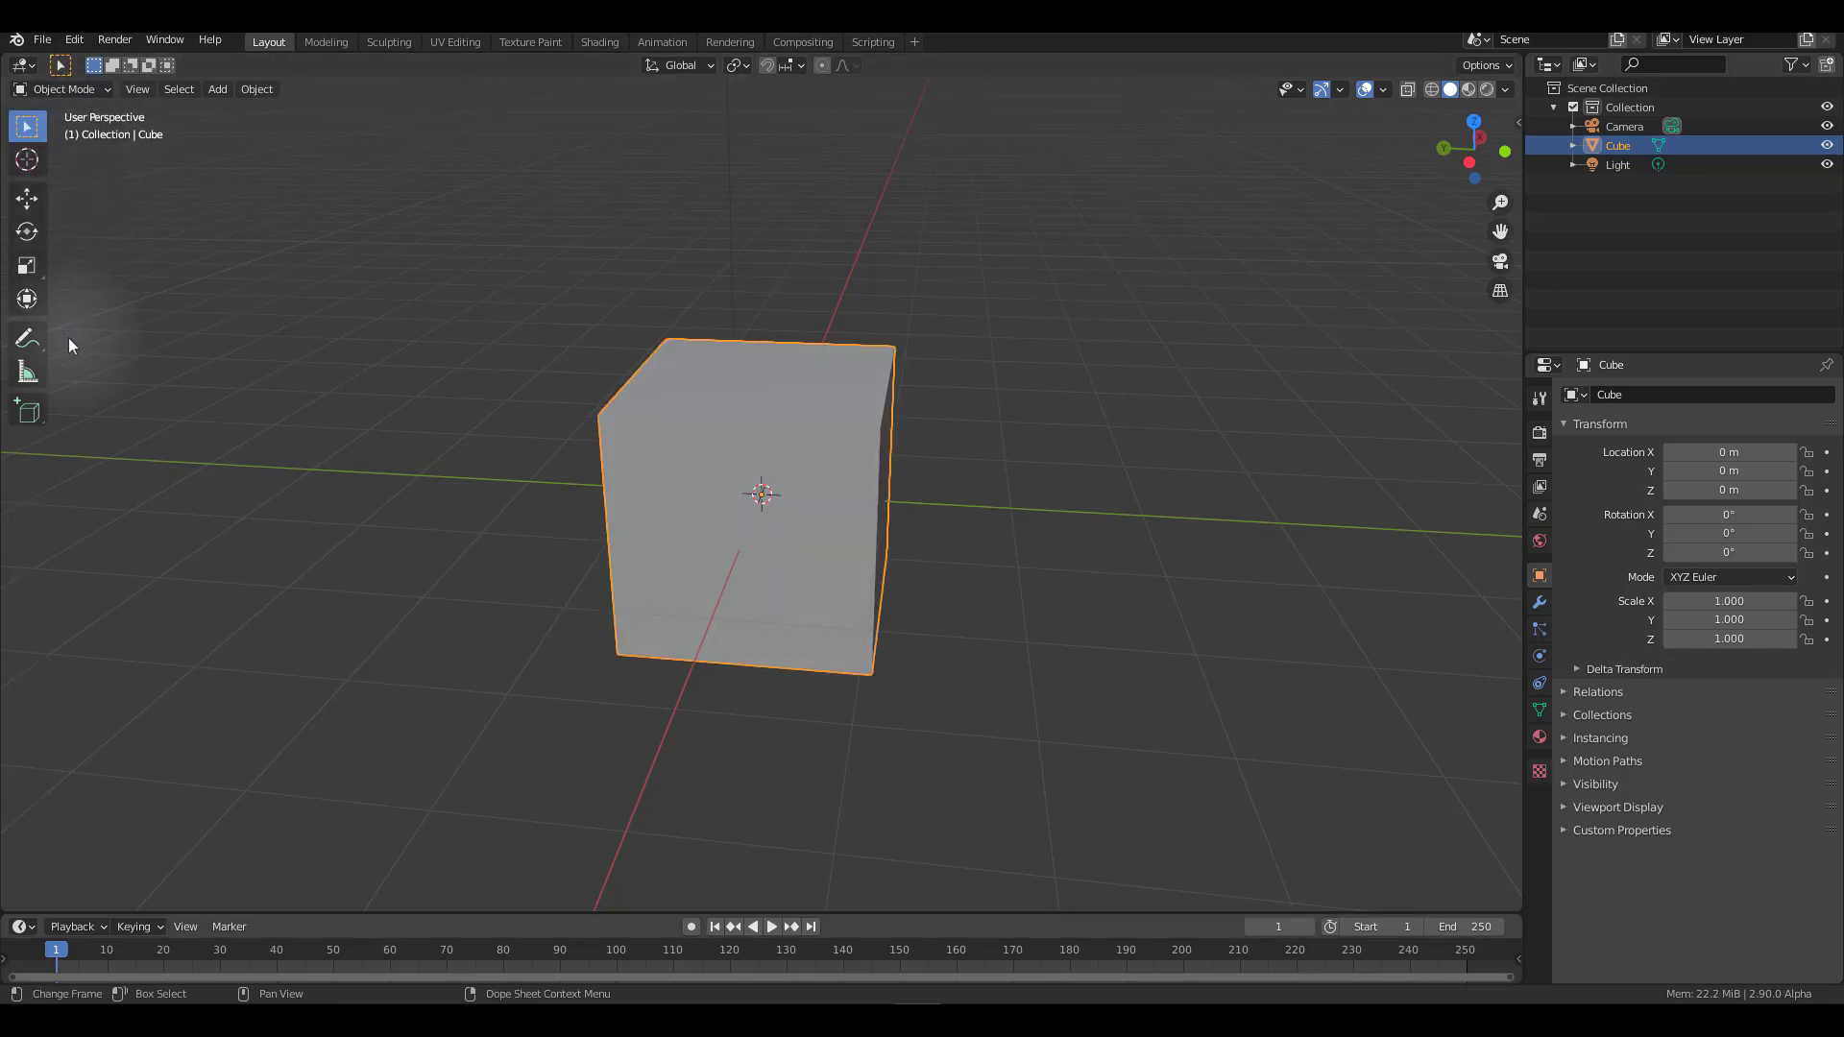
pyautogui.moveTo(5, 908); pyautogui.dragTo(751, 829)
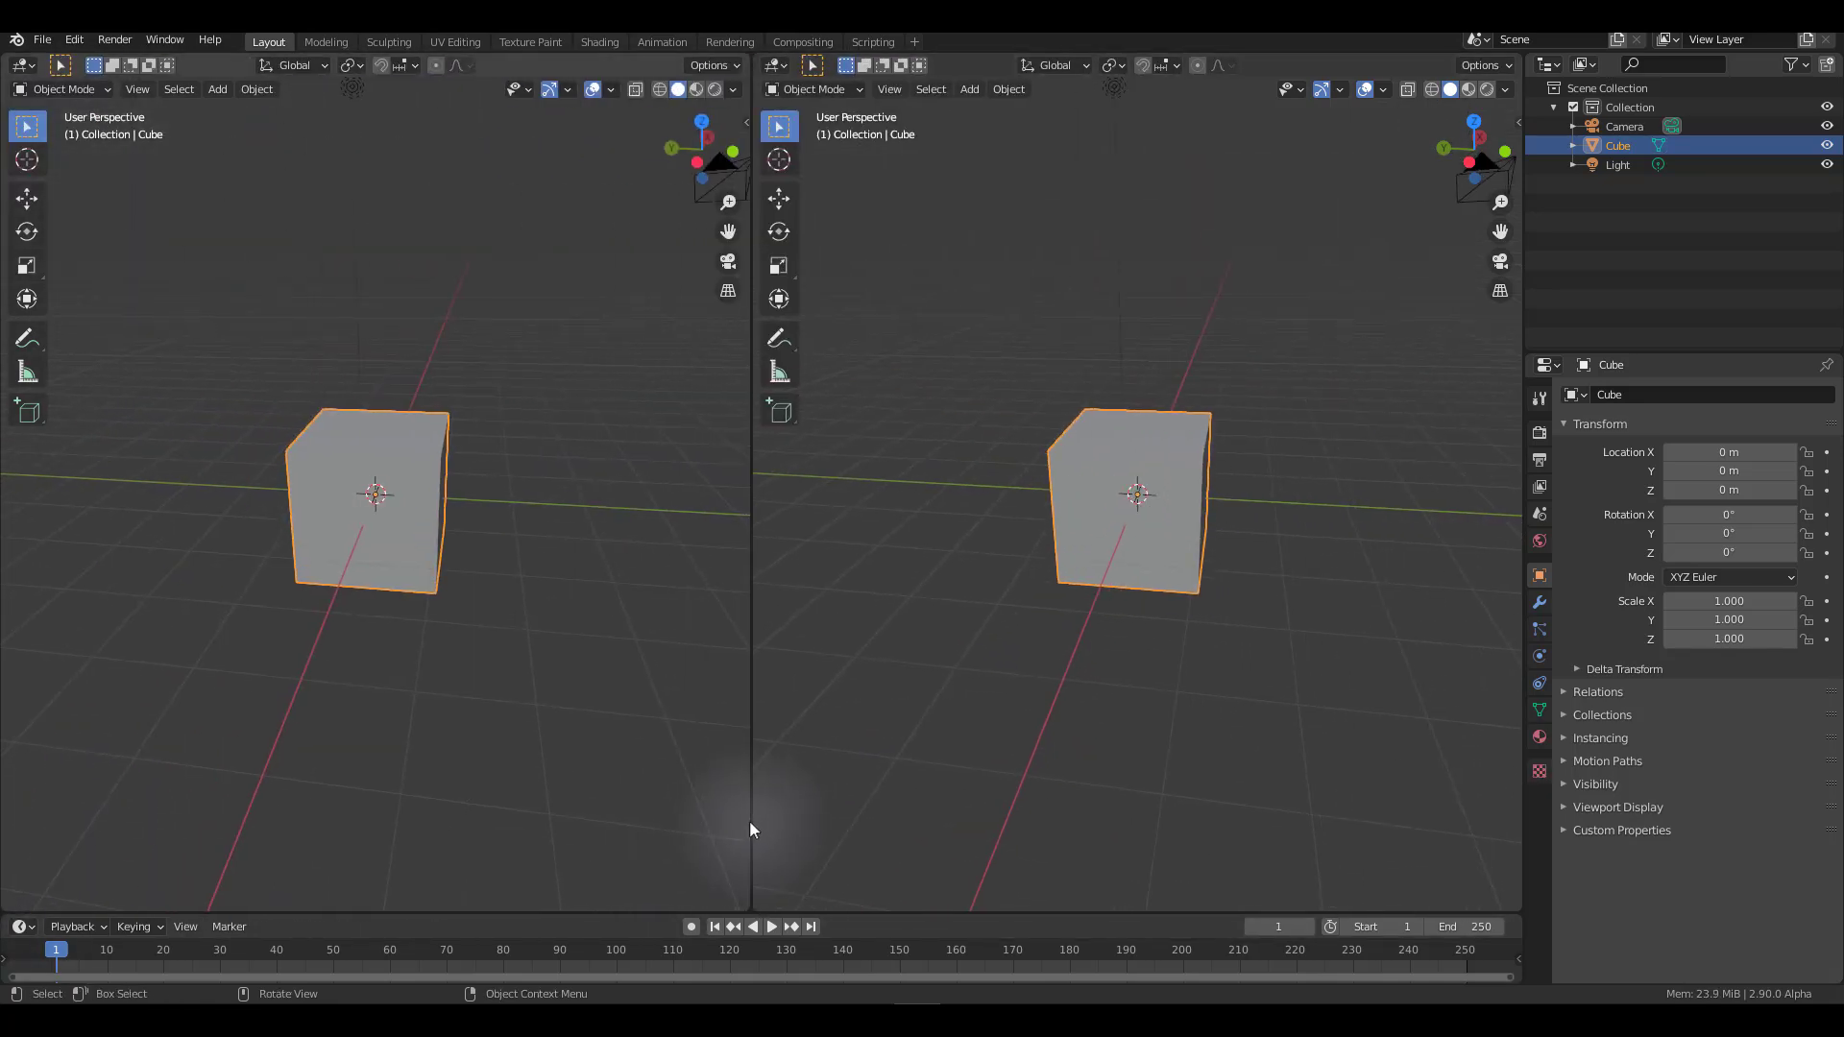
pyautogui.click(21, 64)
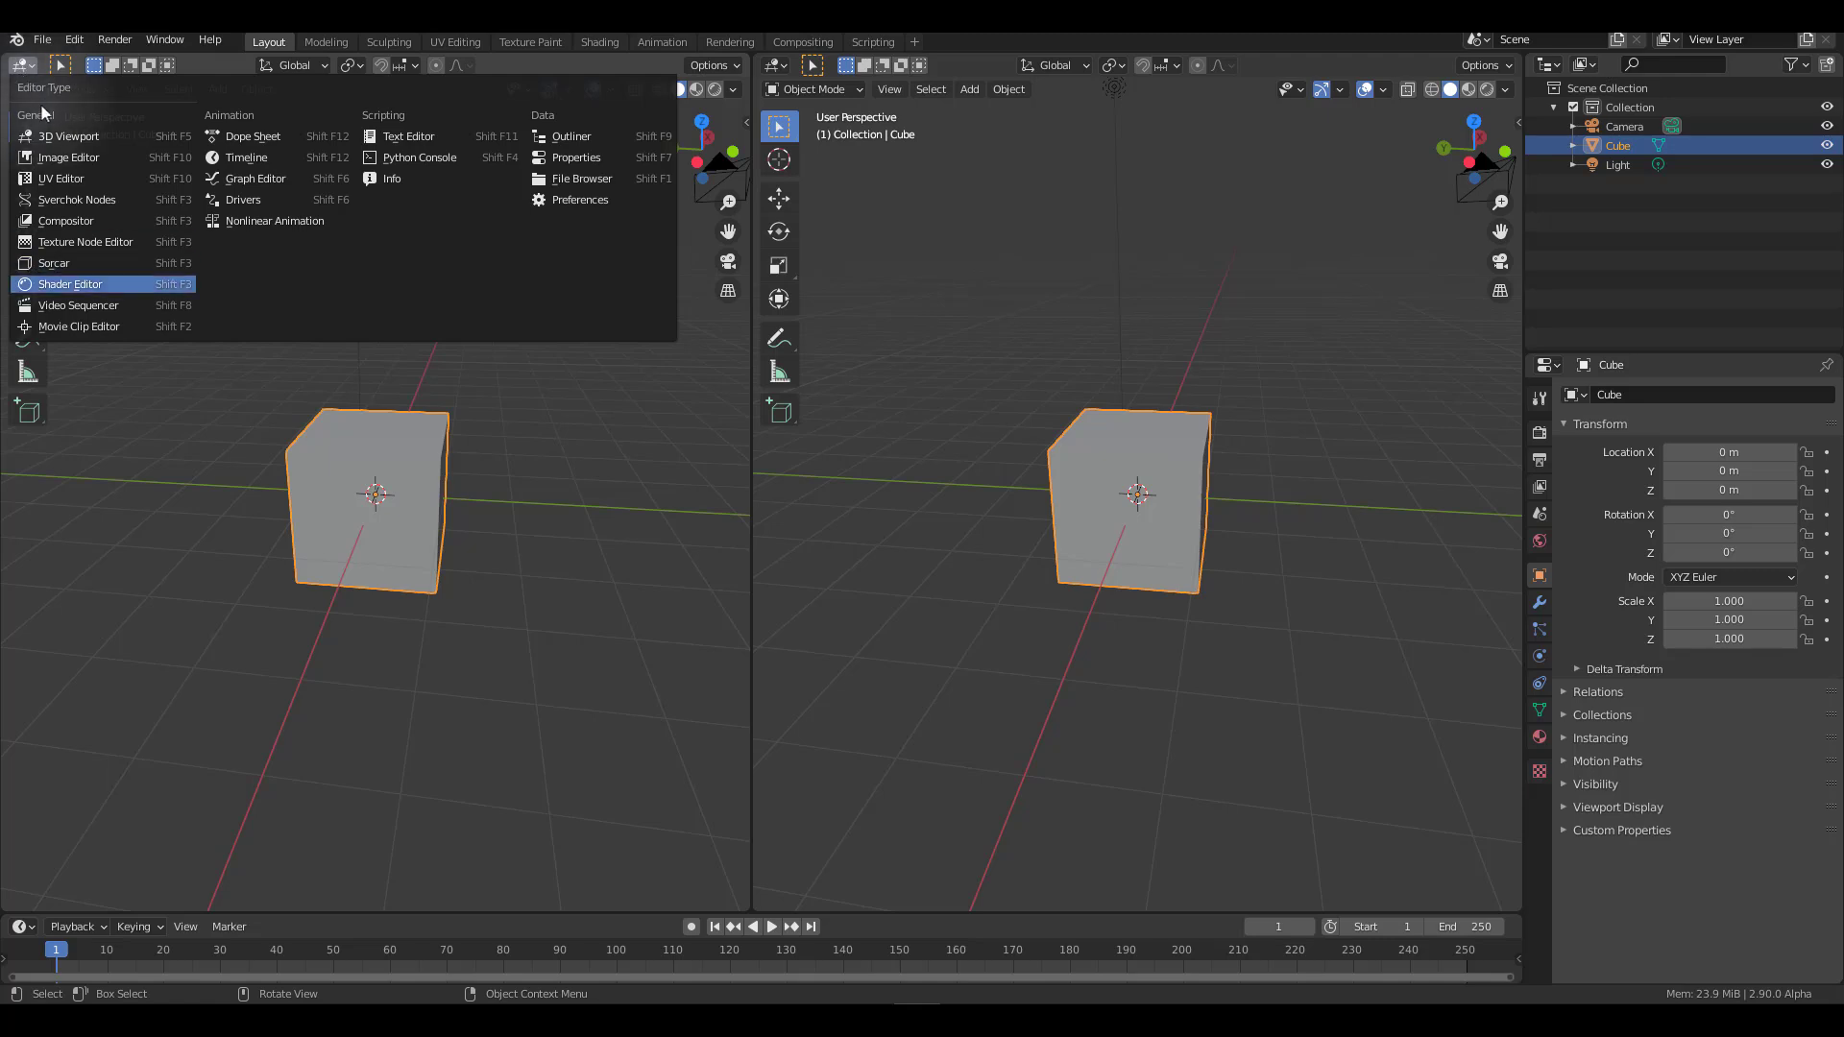
pyautogui.click(79, 179)
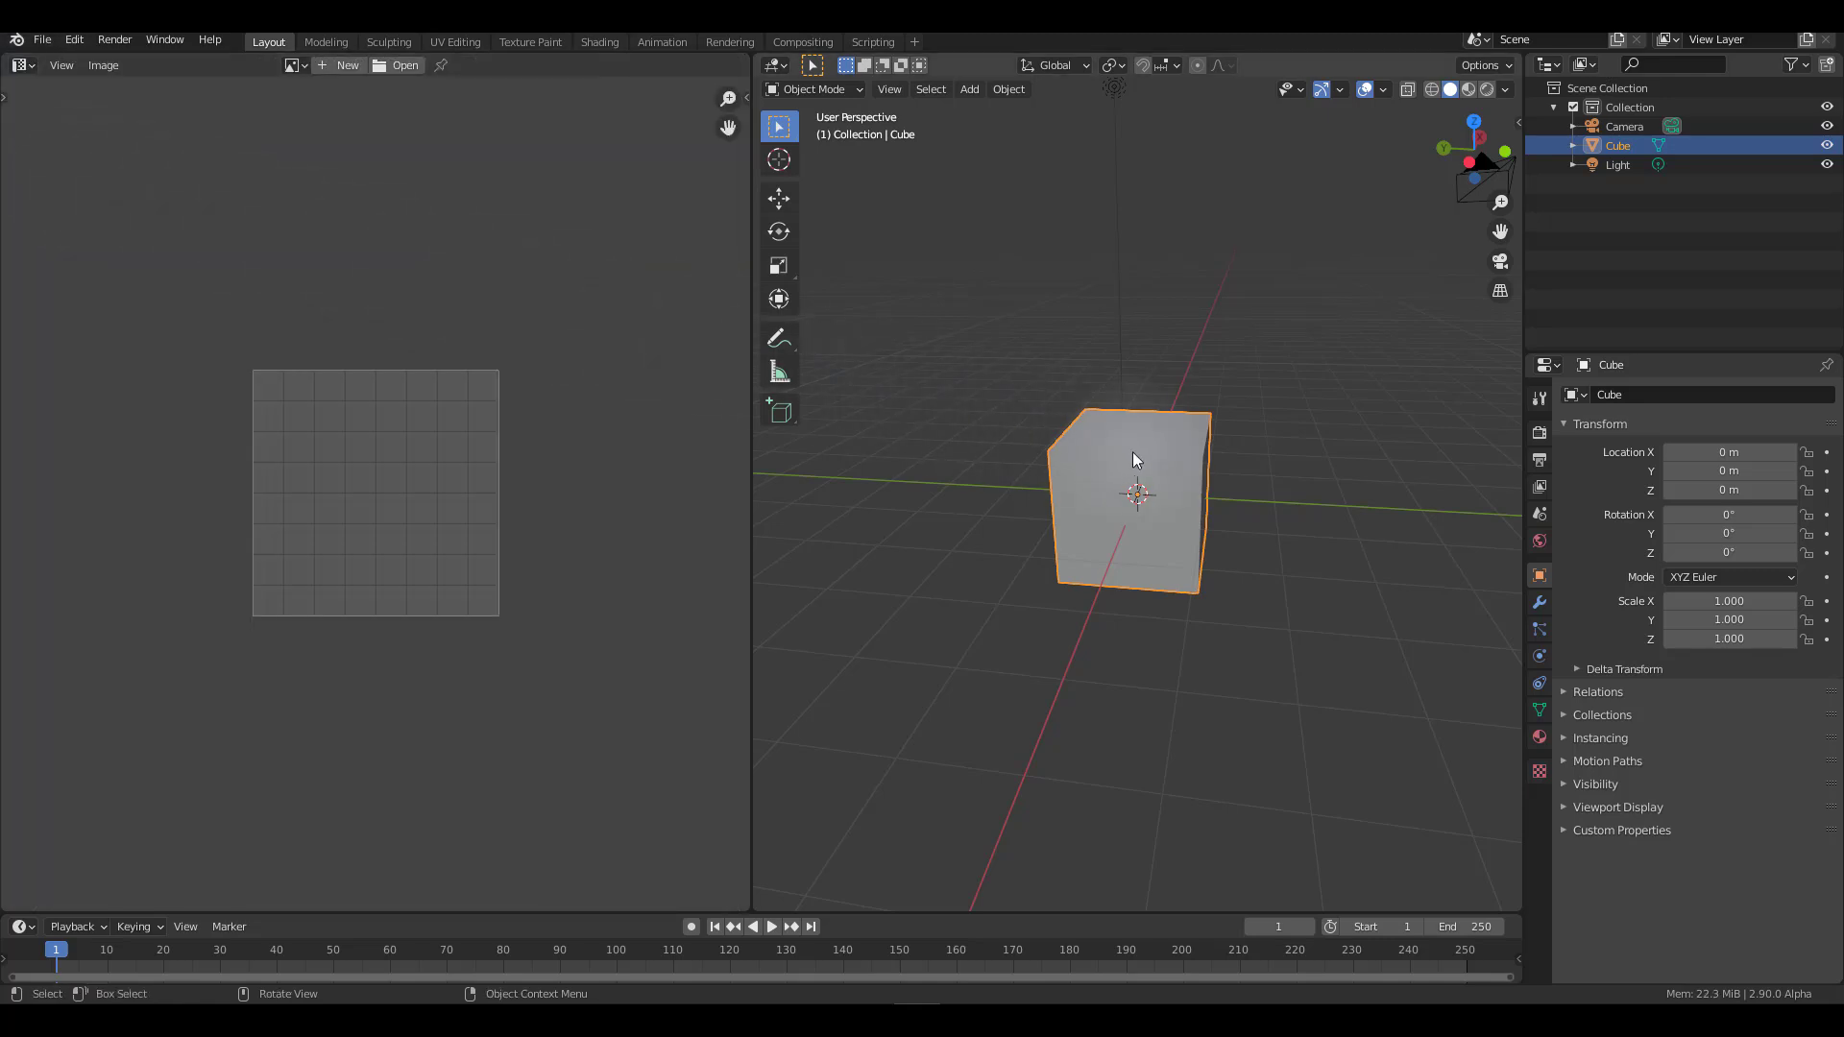
# Step: Put the cube in Edit Mode with face selection and select its top face
pyautogui.press('Tab')
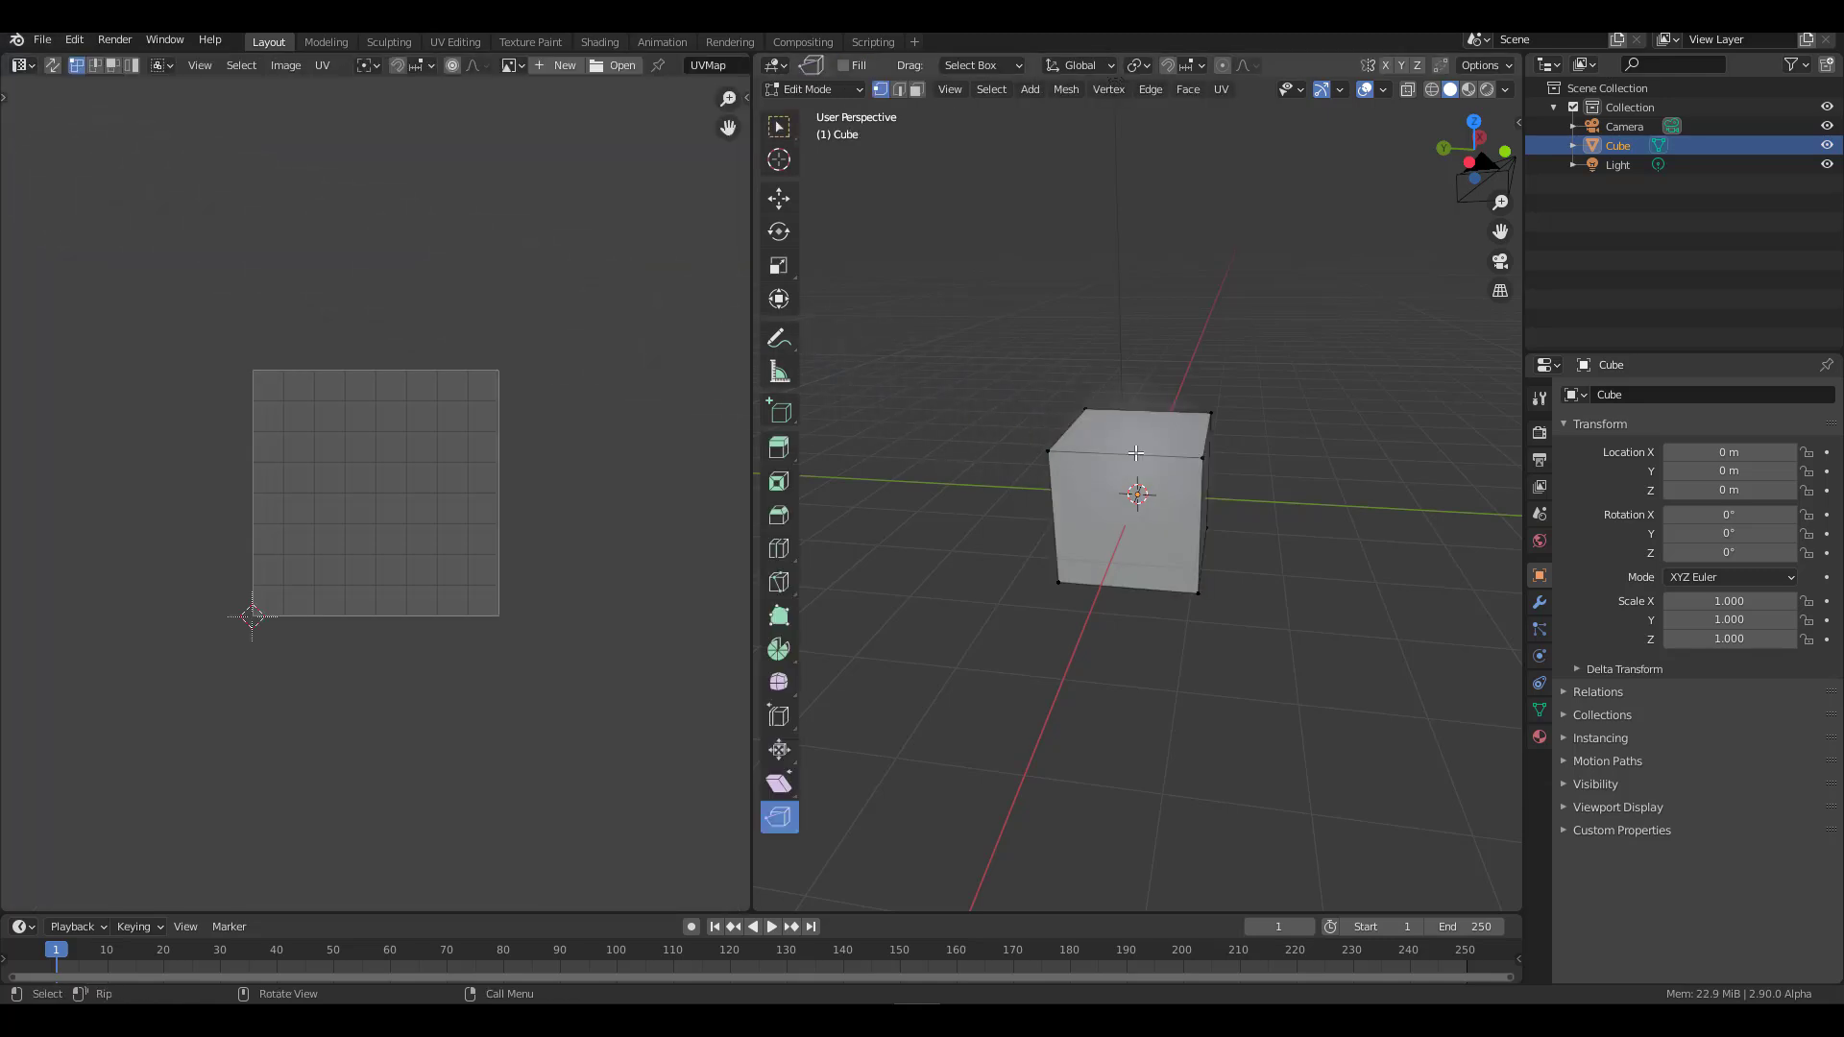
pyautogui.click(917, 88)
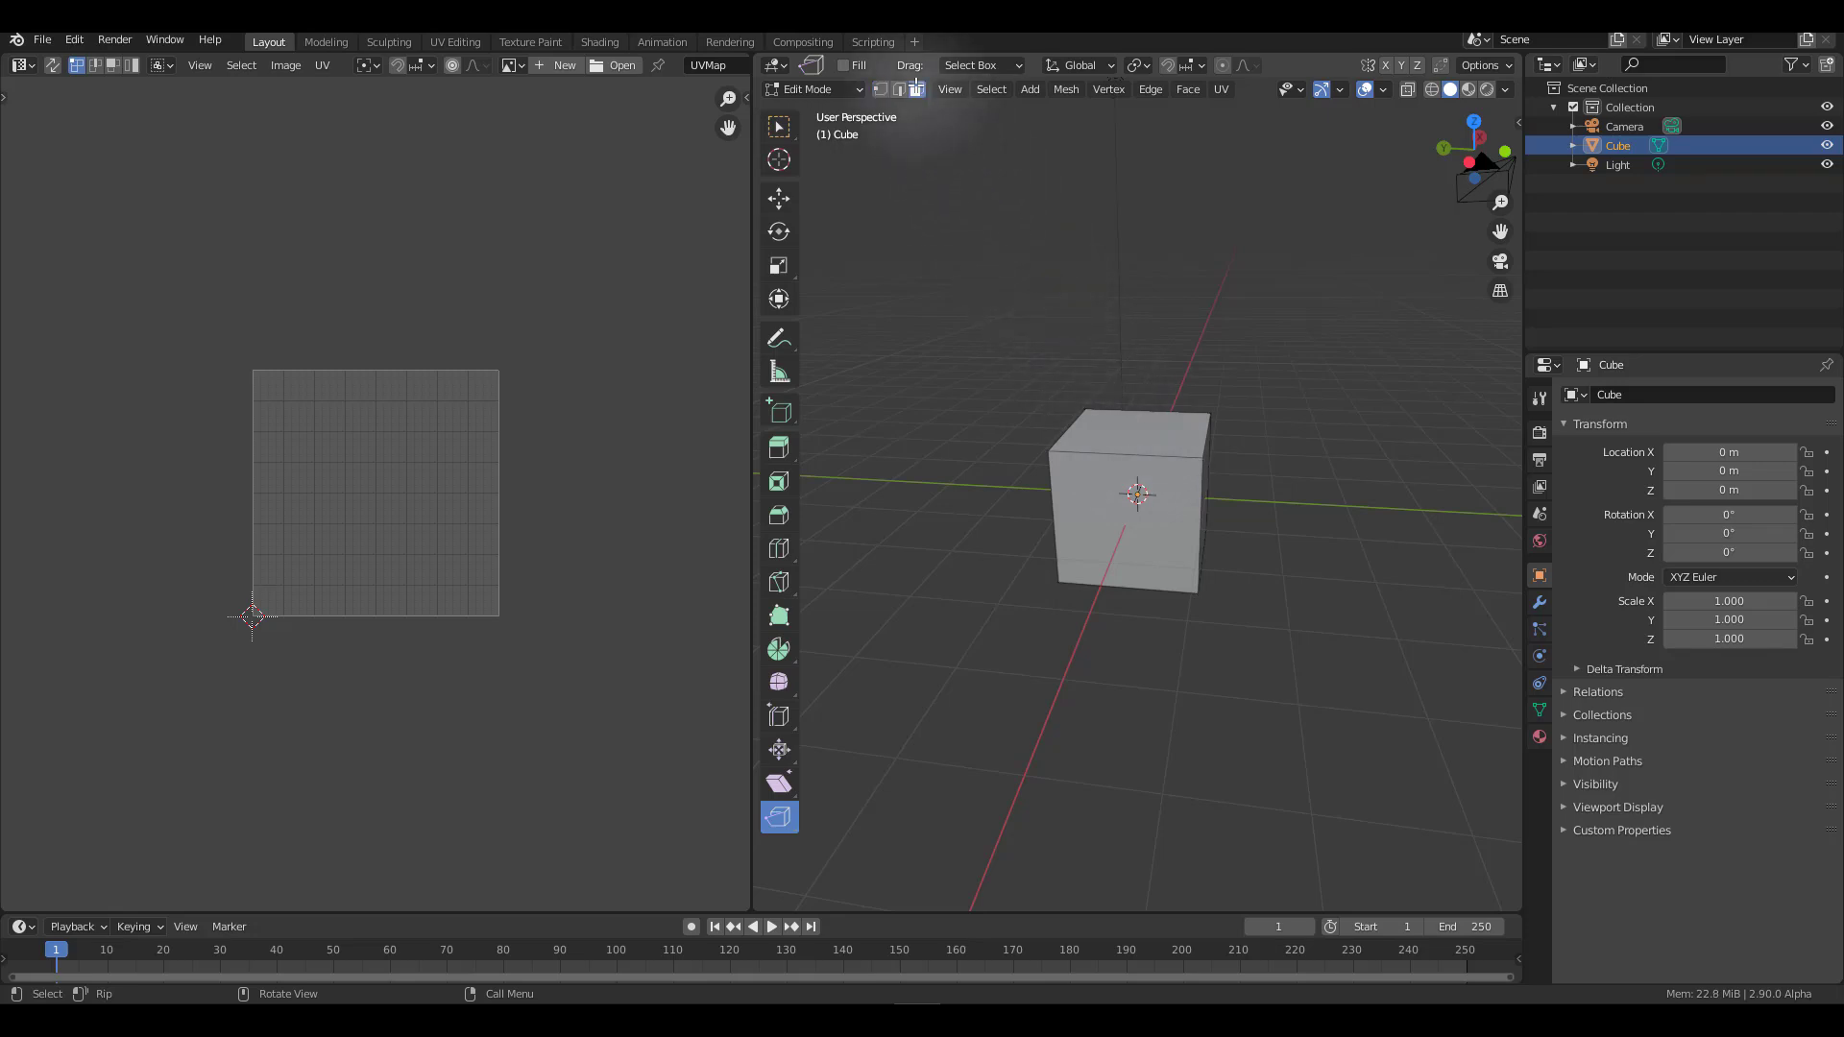
pyautogui.click(1124, 435)
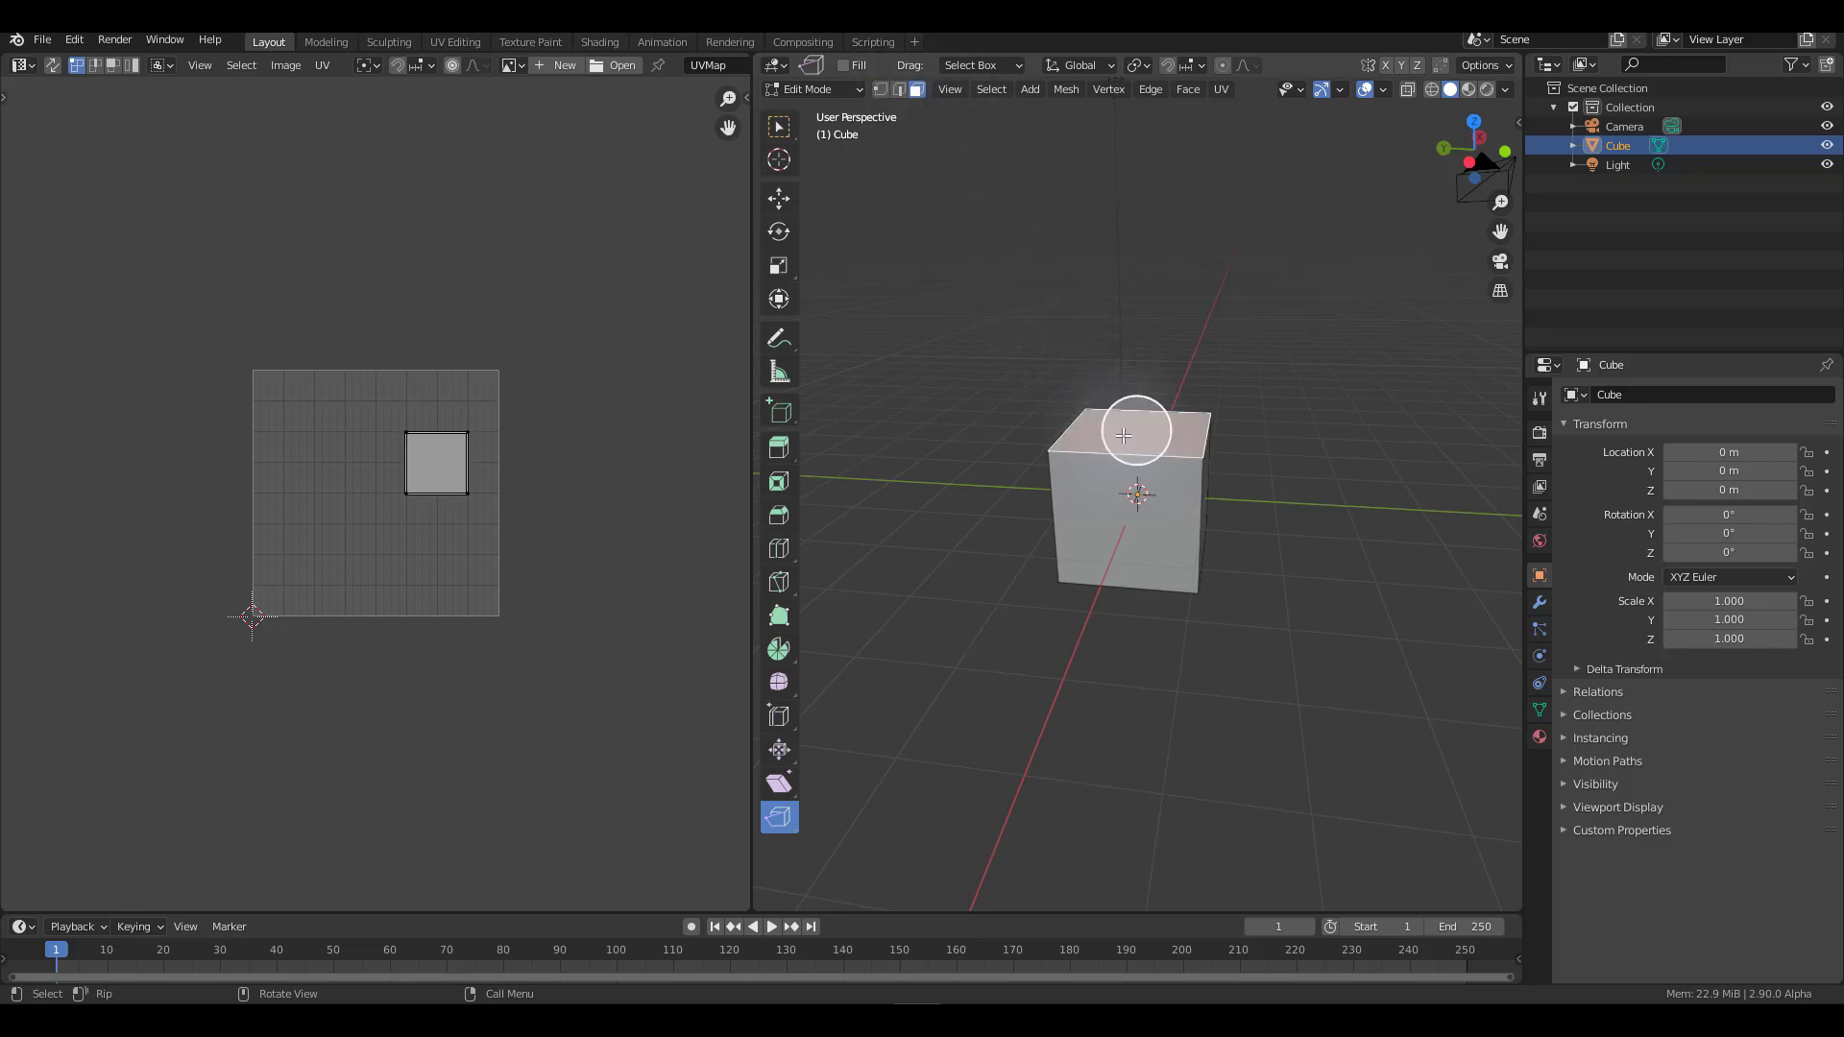
# Step: Select all of the cube's faces, activate the Rip tool with face selection for its UVs, and activate the Move tool for the mesh
pyautogui.press('a')
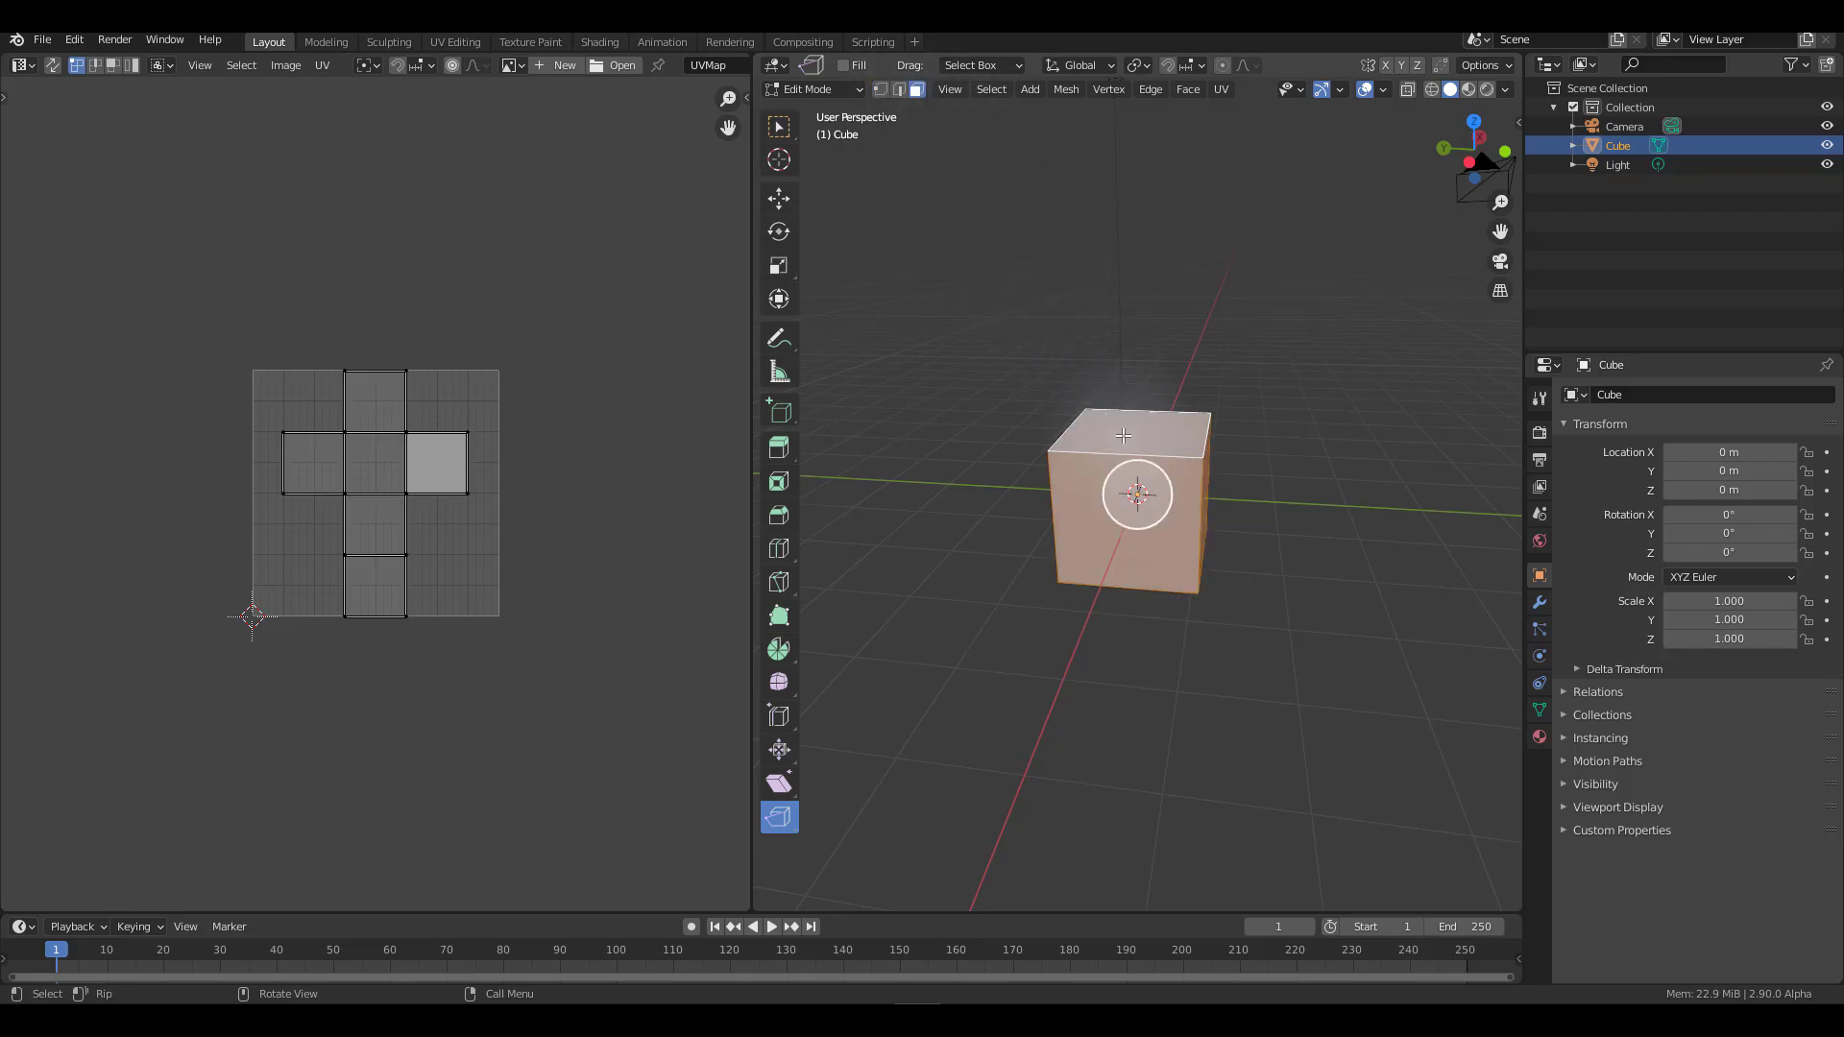
pyautogui.click(7, 93)
pyautogui.click(34, 365)
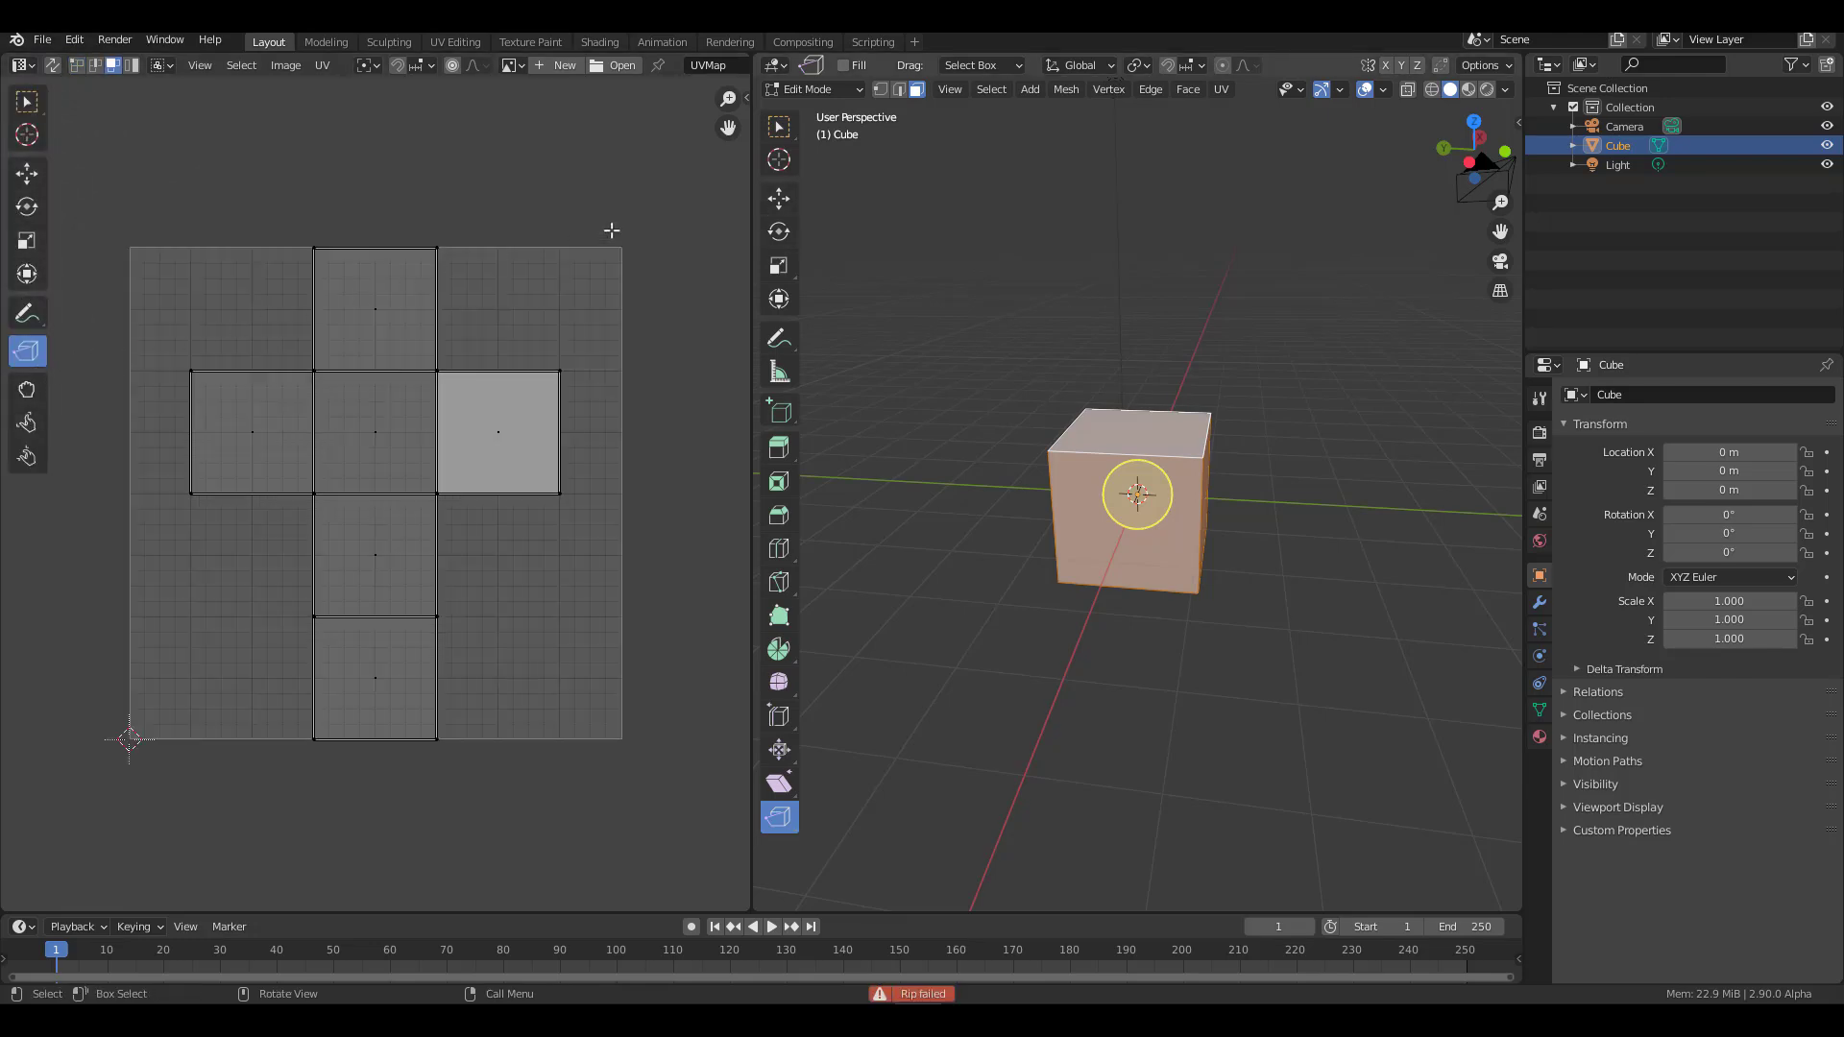
pyautogui.click(779, 197)
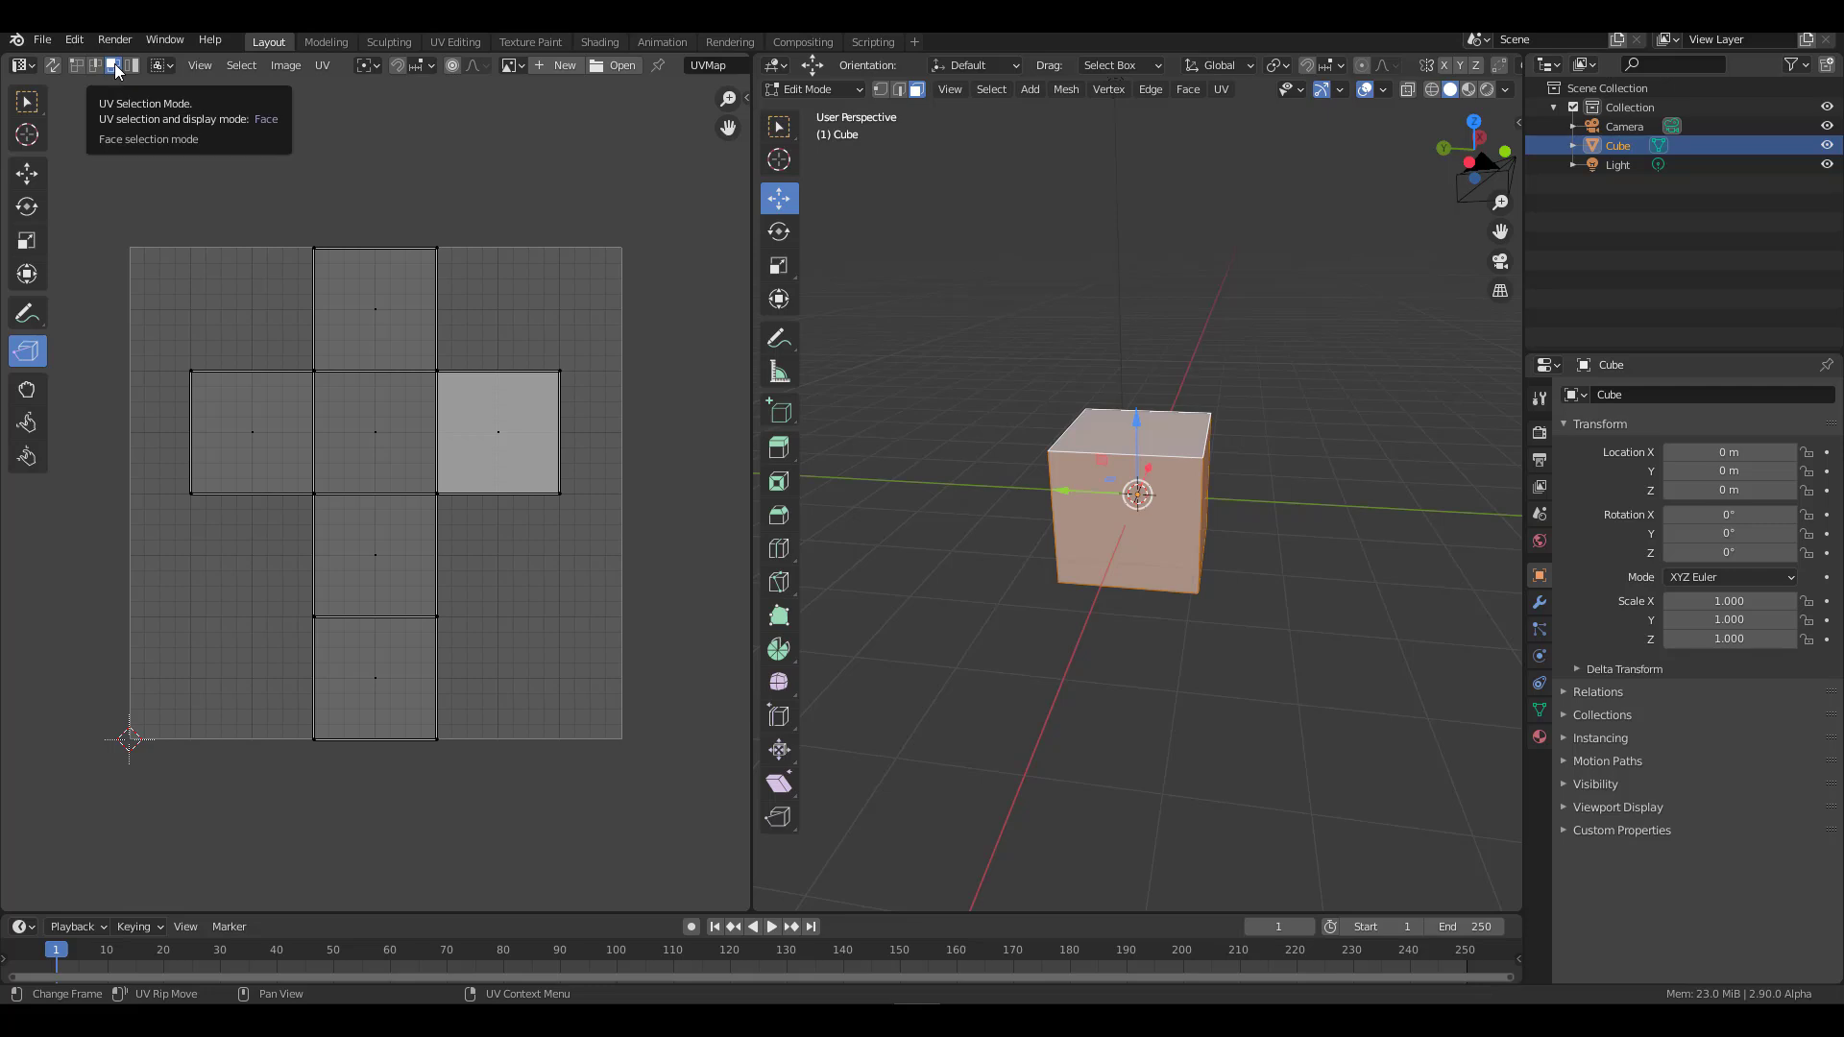
# Step: Rip the left arm face, the face below the centre, and the central face out of the cube's UV layout
pyautogui.click(251, 455)
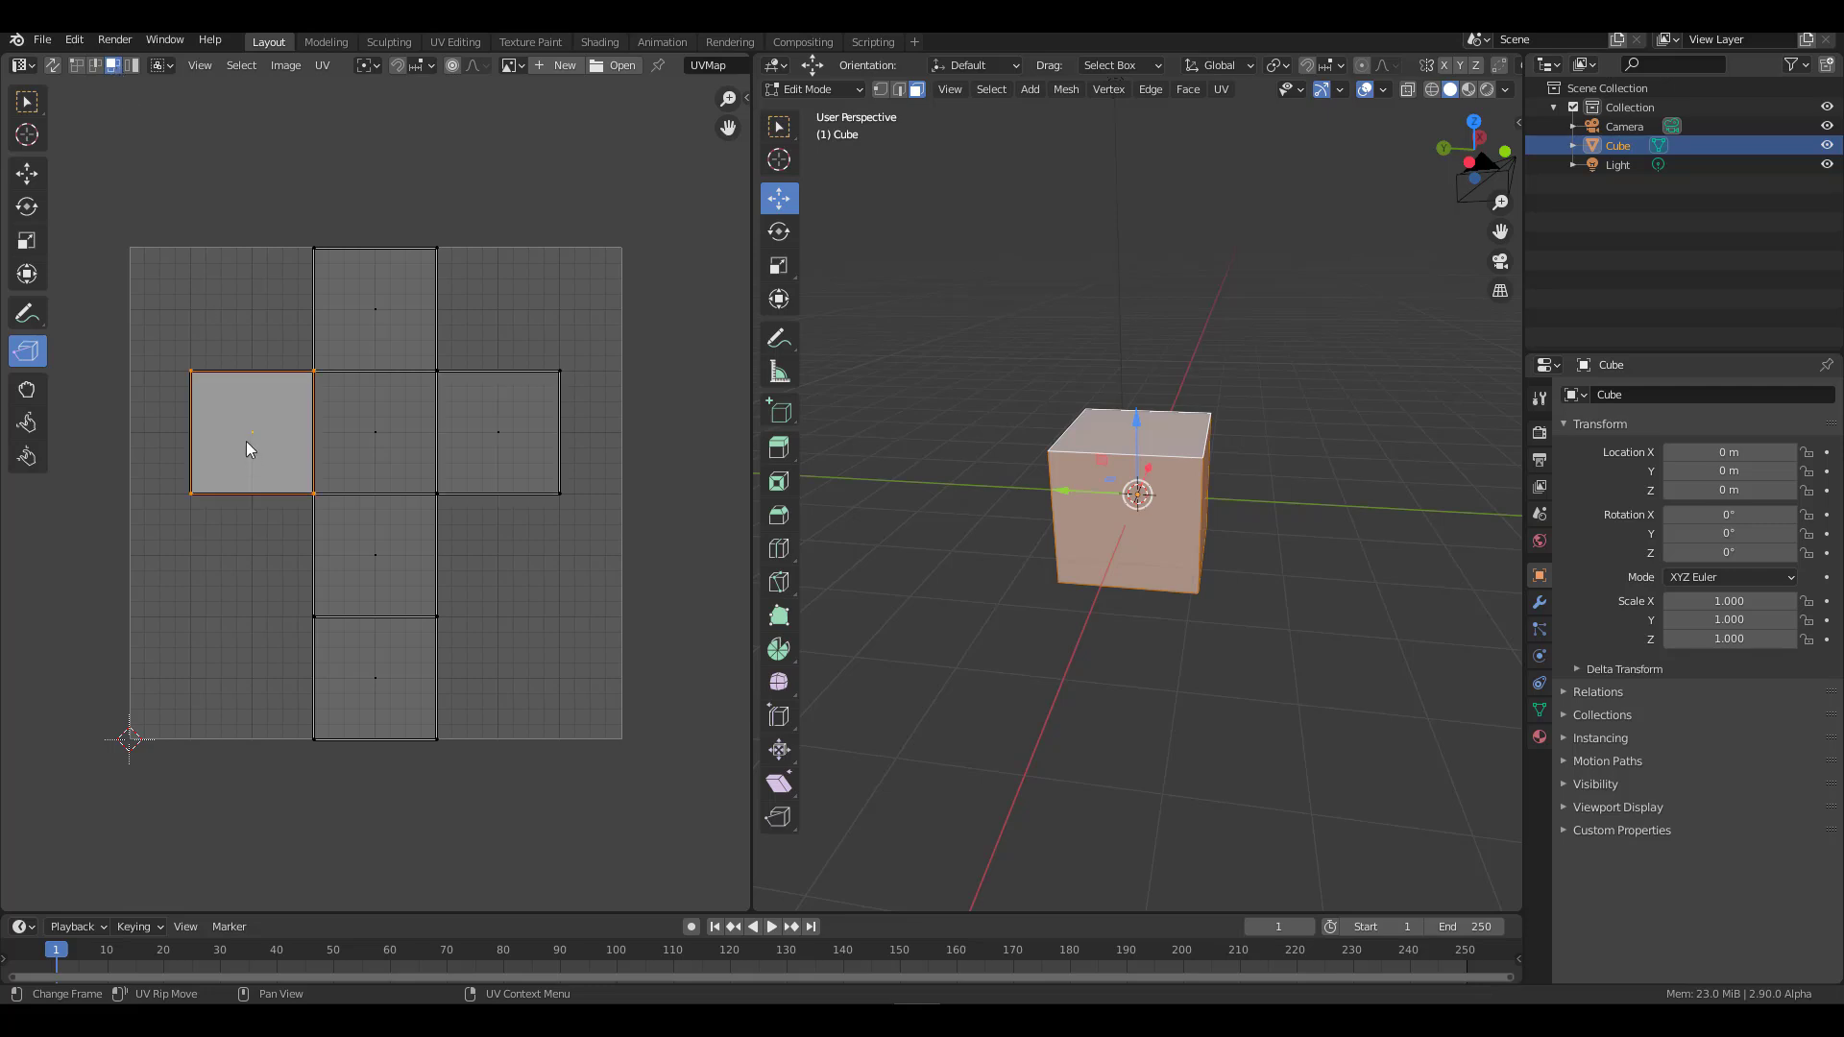
pyautogui.moveTo(246, 441); pyautogui.dragTo(202, 443)
pyautogui.moveTo(407, 571); pyautogui.dragTo(386, 662)
pyautogui.click(382, 571)
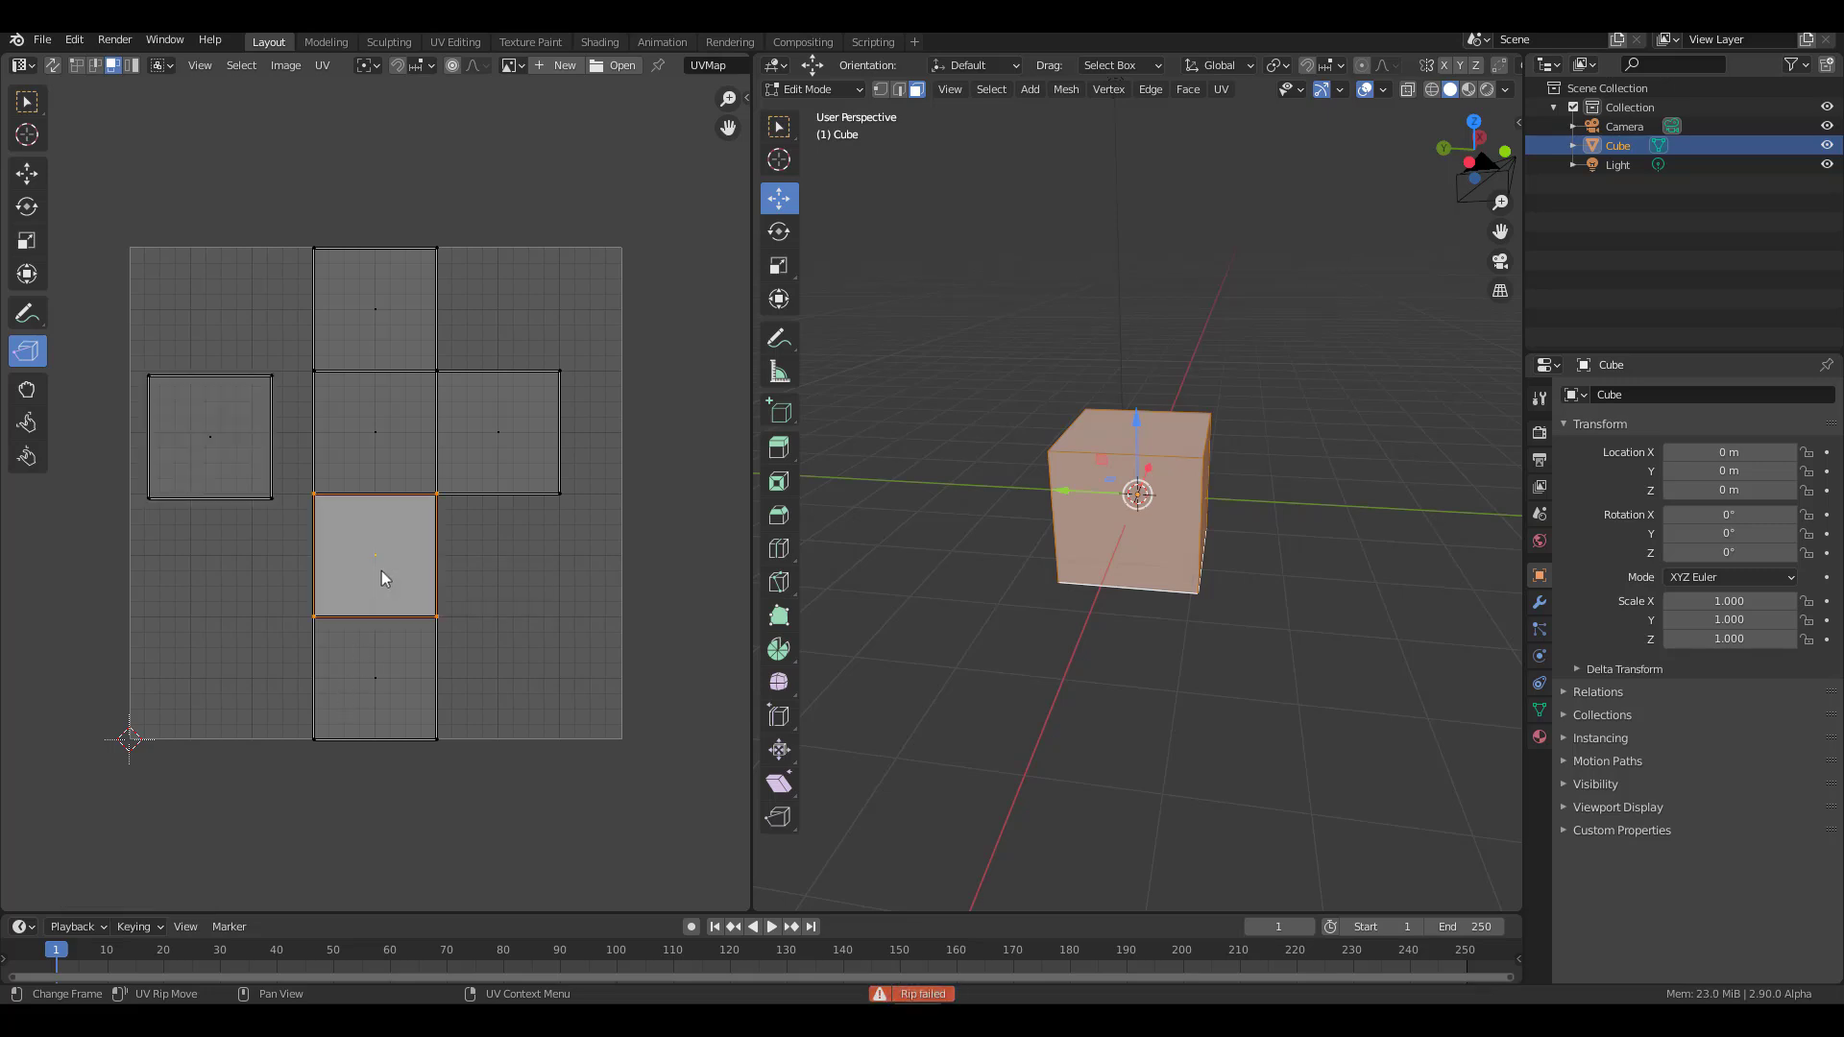
pyautogui.moveTo(374, 567); pyautogui.dragTo(587, 611)
pyautogui.click(354, 521)
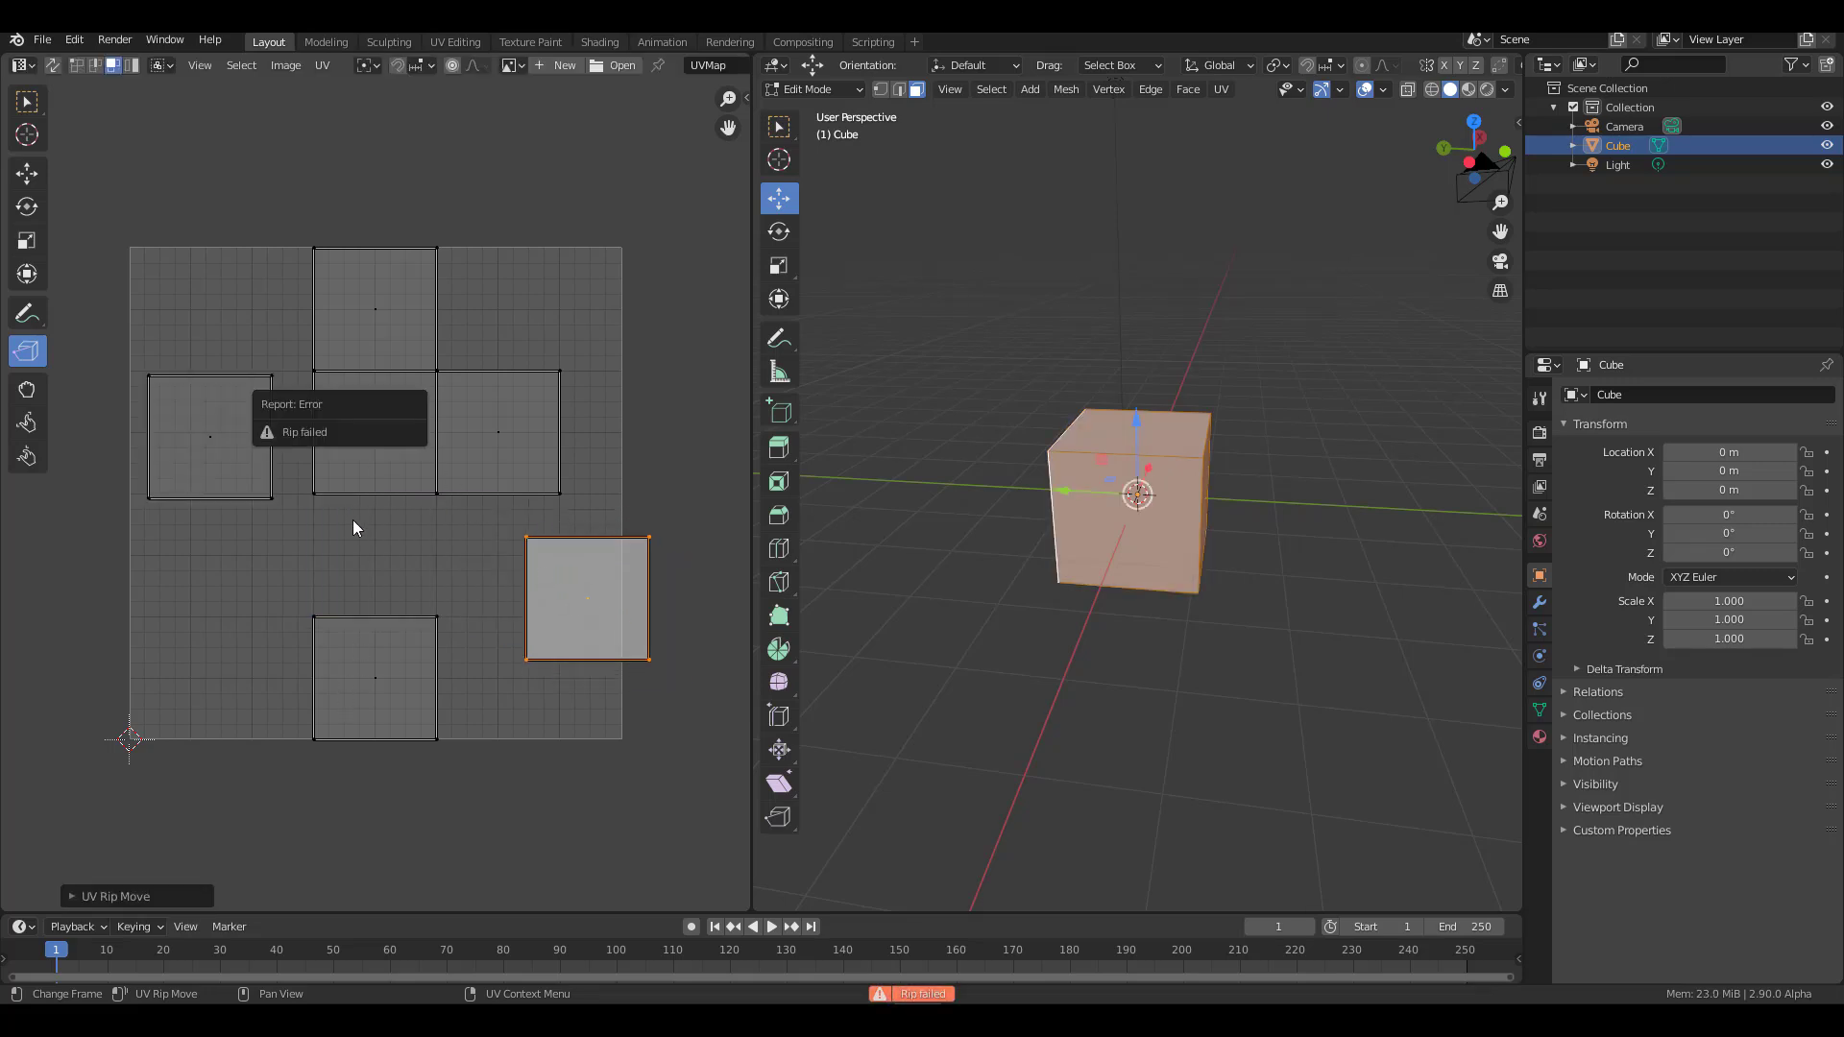
pyautogui.click(373, 444)
pyautogui.moveTo(377, 440); pyautogui.dragTo(361, 521)
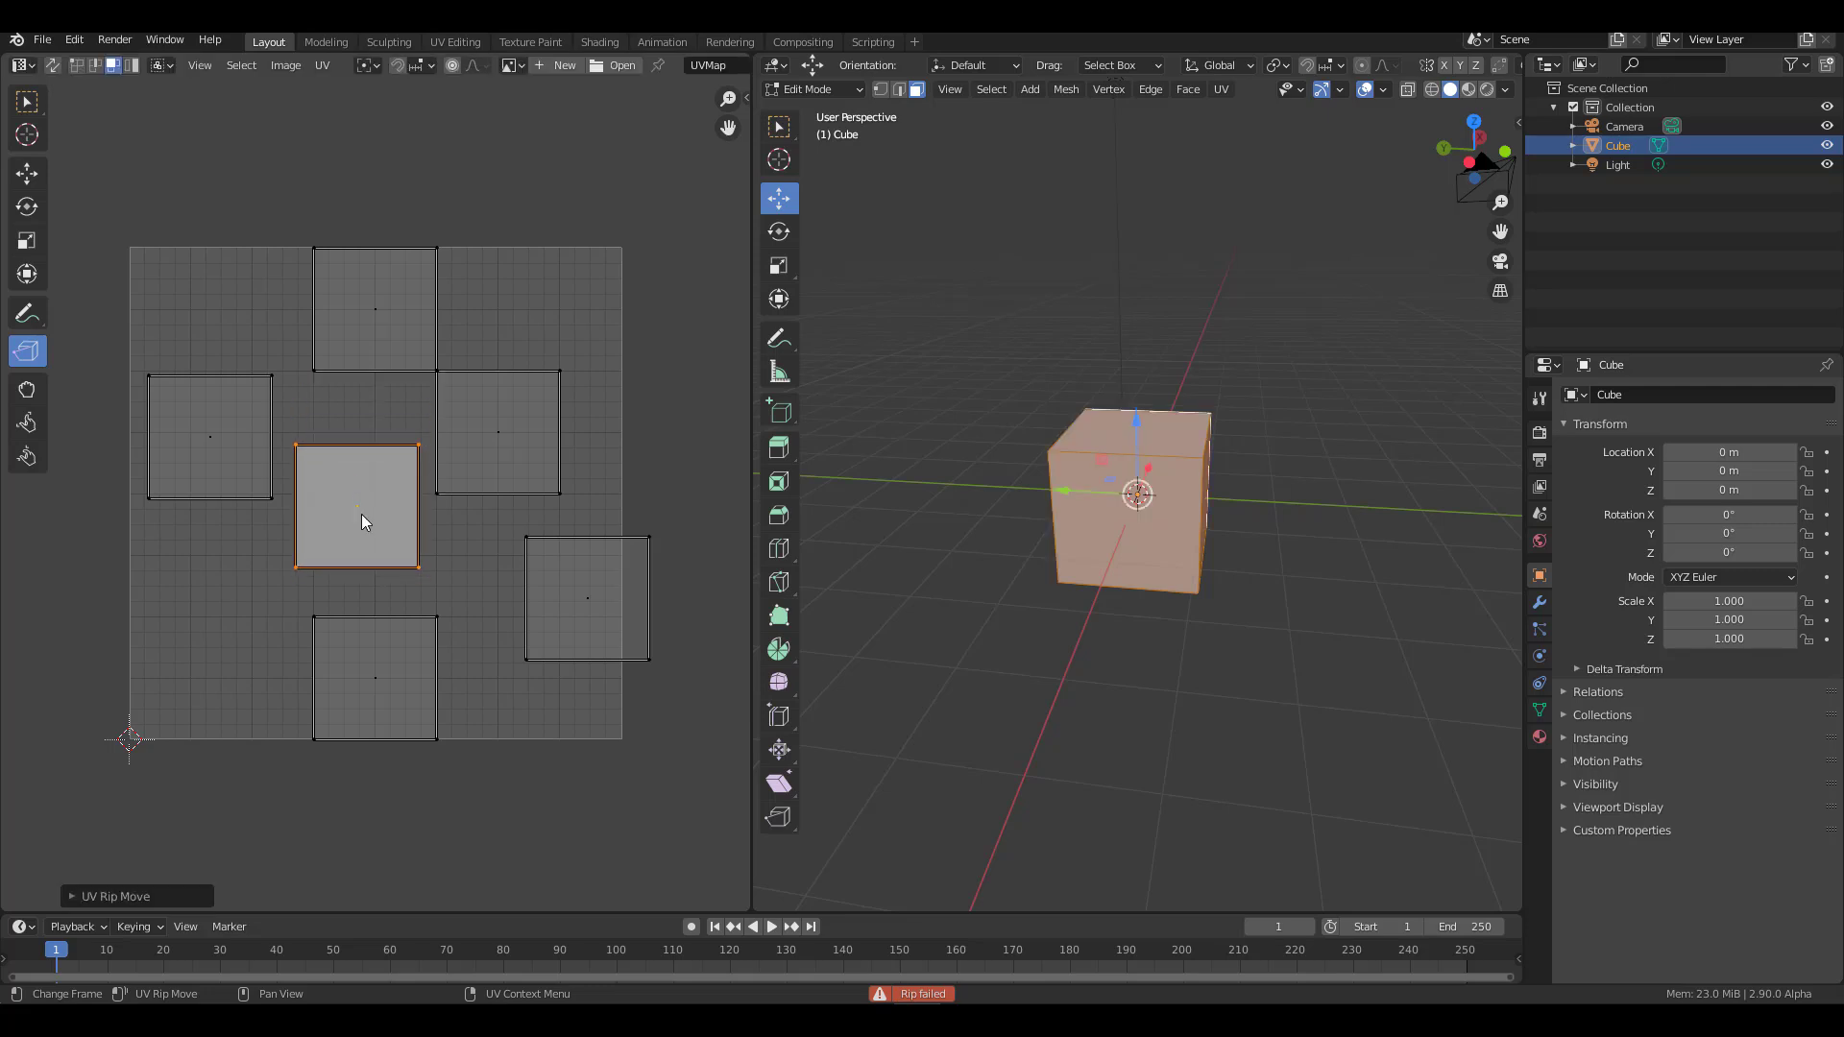
# Step: Undo all the UV face rips to restore the cube's cross-shaped layout
pyautogui.hotkey('ctrl', 'z')
pyautogui.hotkey('ctrl', 'z')
pyautogui.hotkey('ctrl', 'z')
pyautogui.hotkey('ctrl', 'z')
pyautogui.hotkey('ctrl', 'z')
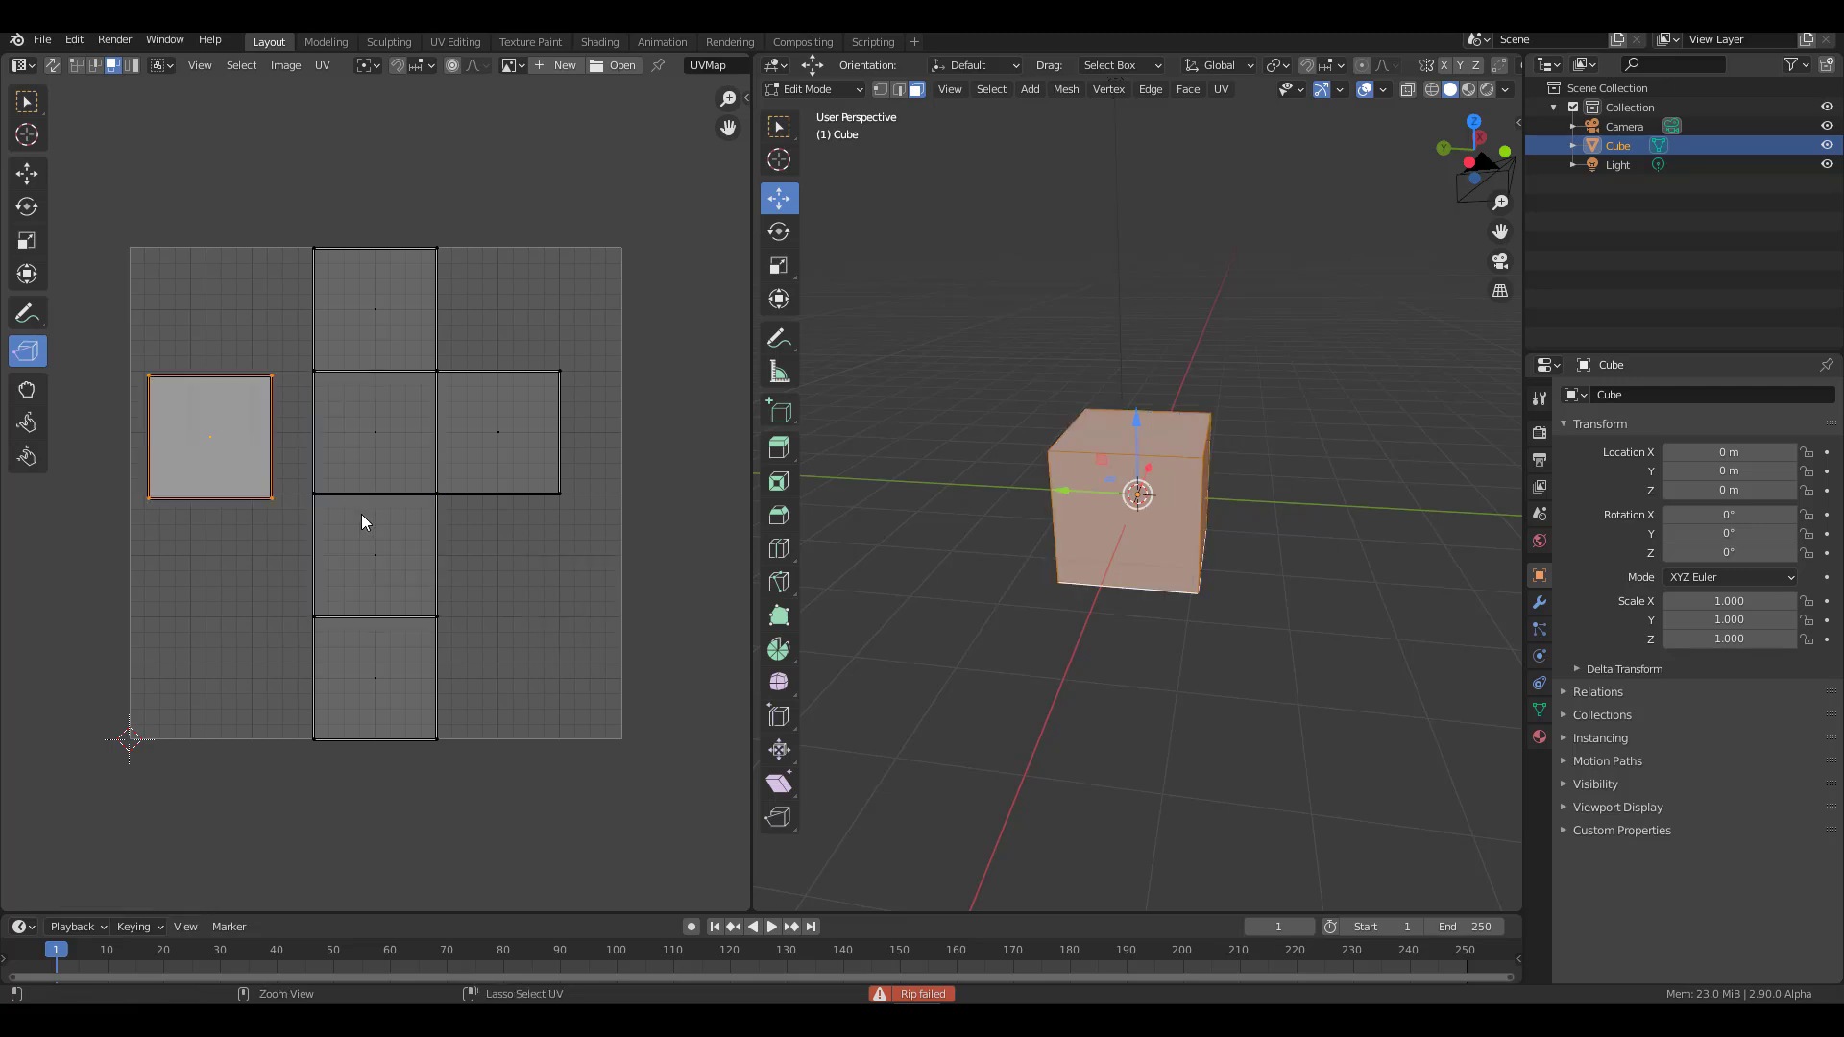
pyautogui.hotkey('ctrl', 'z')
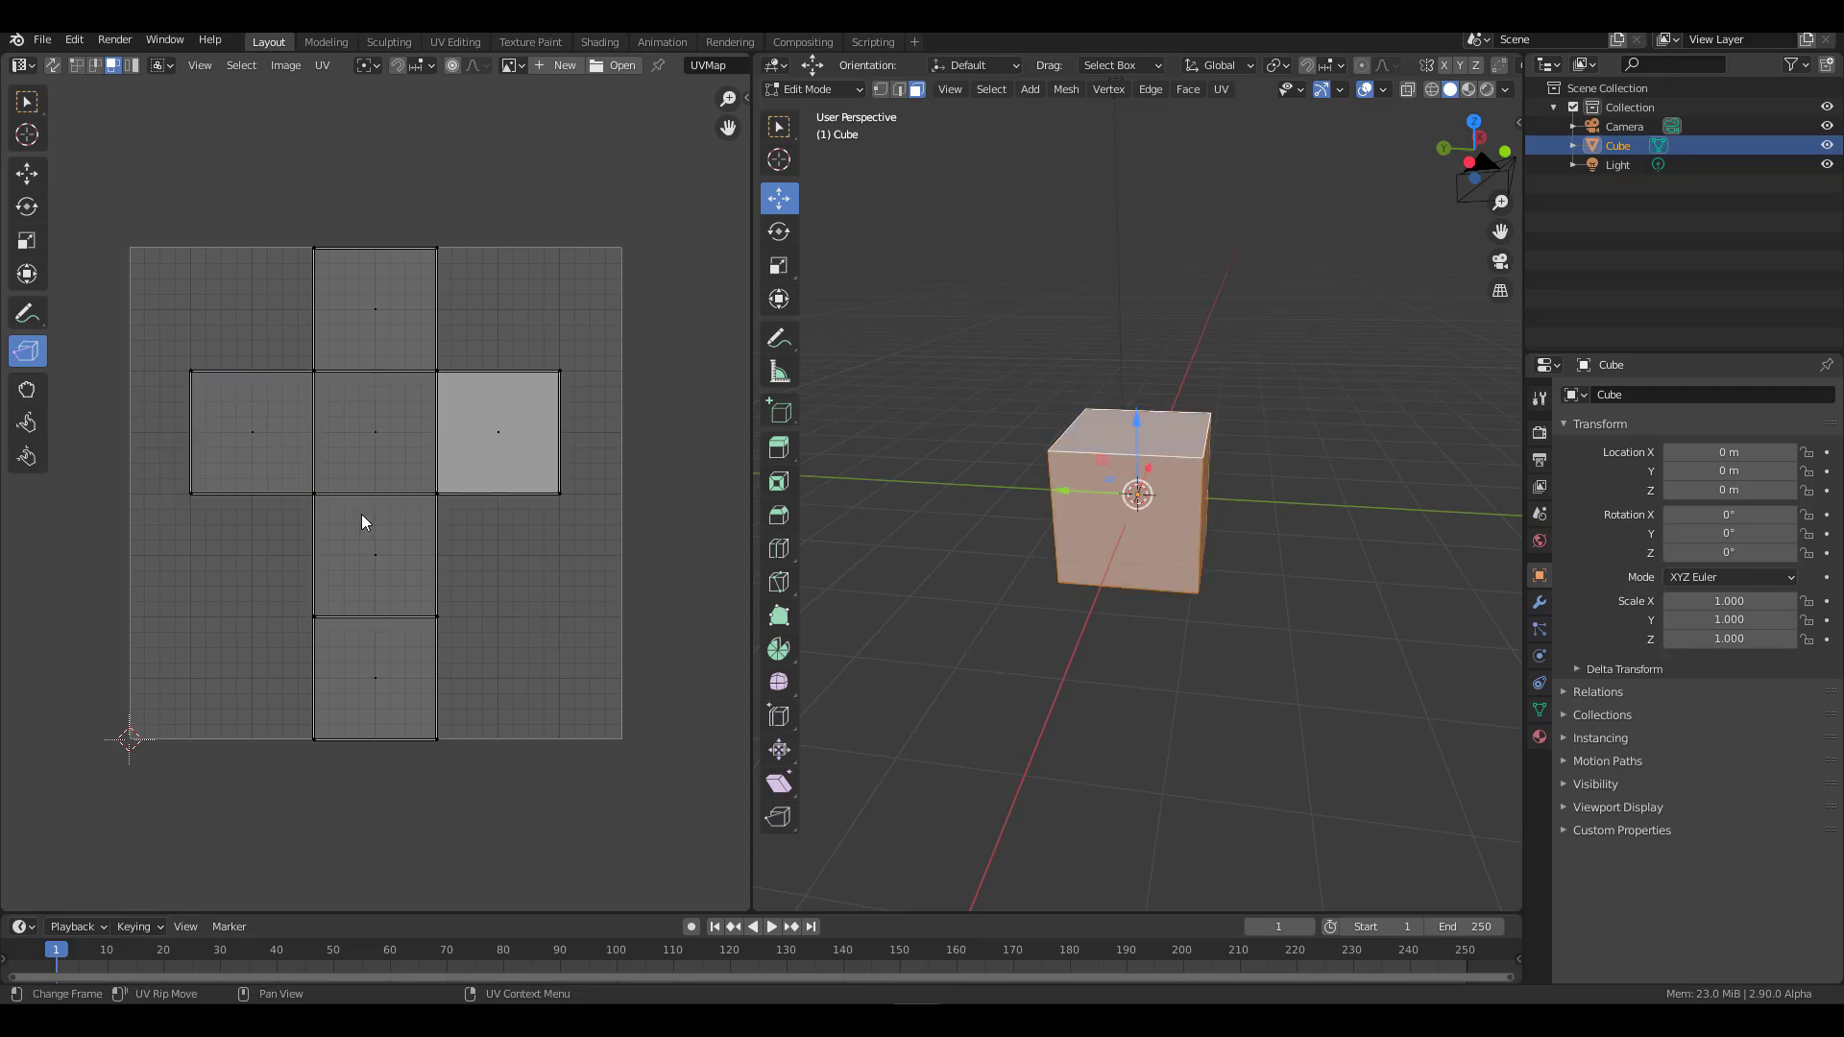
# Step: Switch the UV selection to edges and rip the lower edge of the central UV face upward
pyautogui.click(94, 64)
pyautogui.moveTo(350, 491)
pyautogui.mouseDown()
pyautogui.moveTo(355, 514)
pyautogui.moveTo(351, 433)
pyautogui.moveTo(356, 463)
pyautogui.mouseUp()
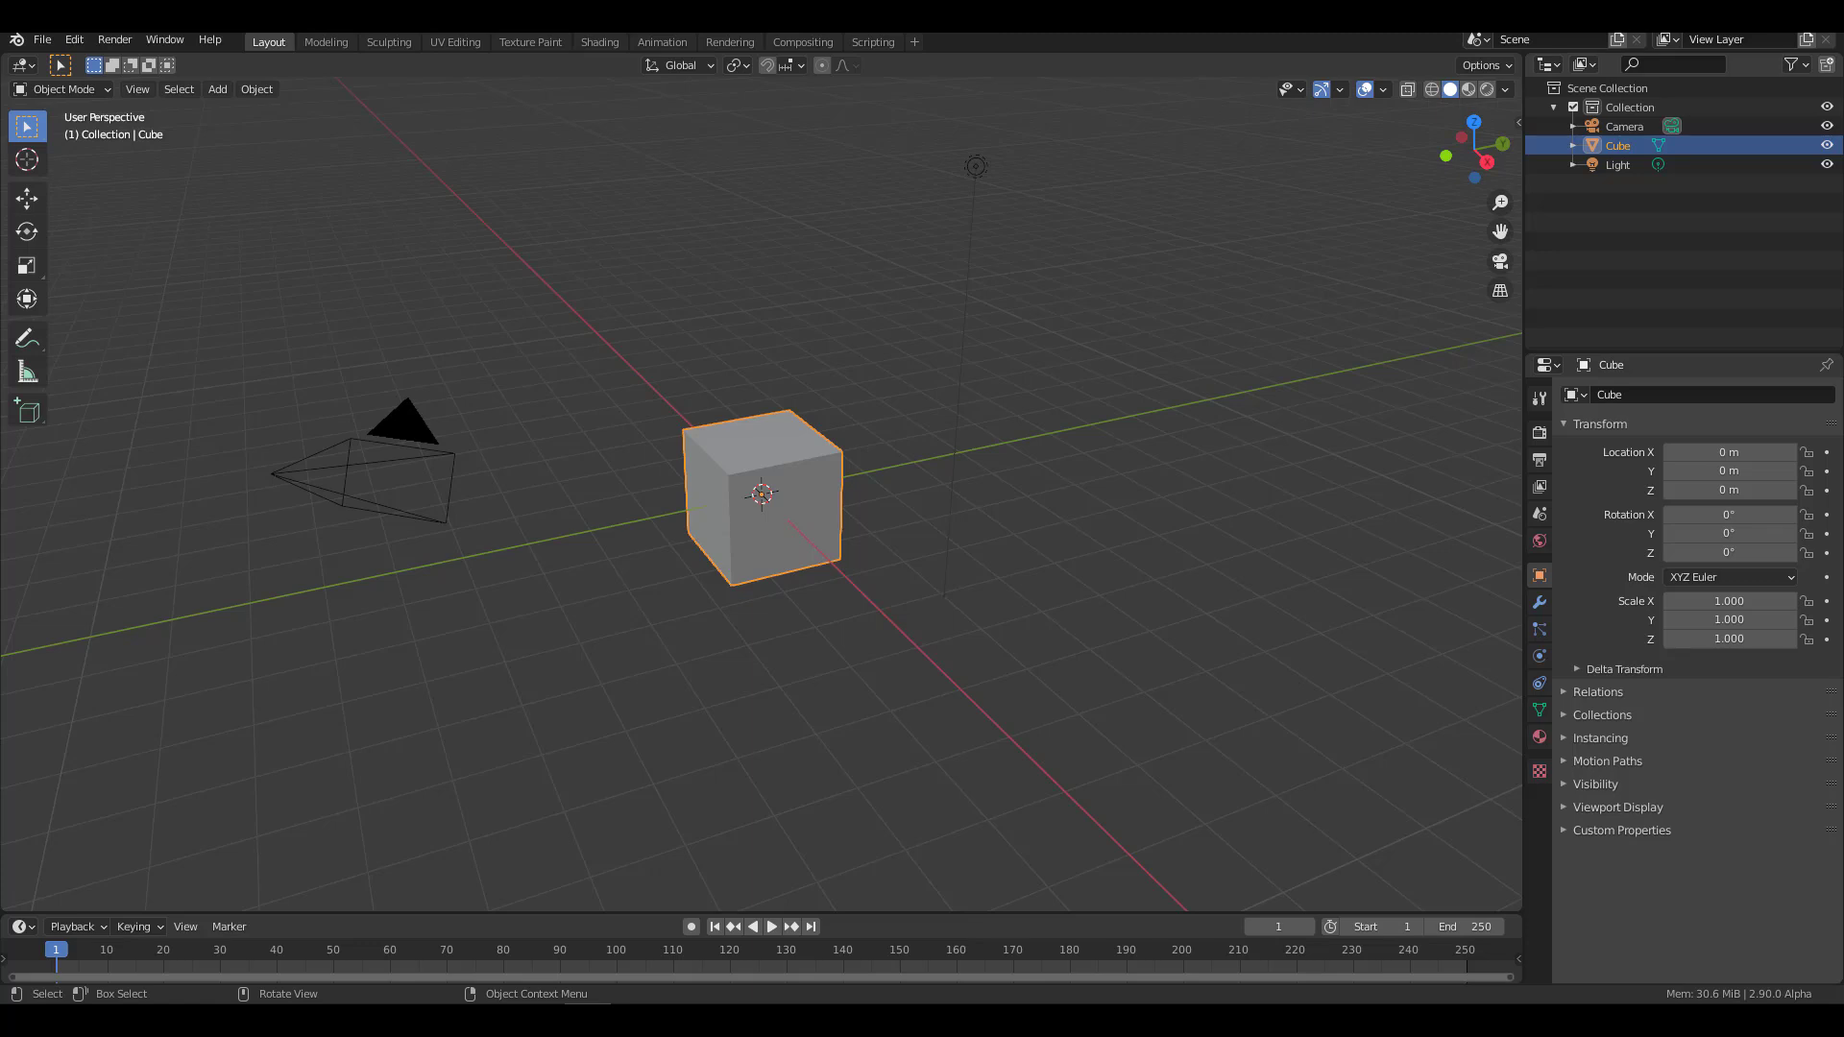
# Step: Enlarge the timeline area to about half the workspace height and change it to a Shader Editor
pyautogui.scroll(6, 603, 620)
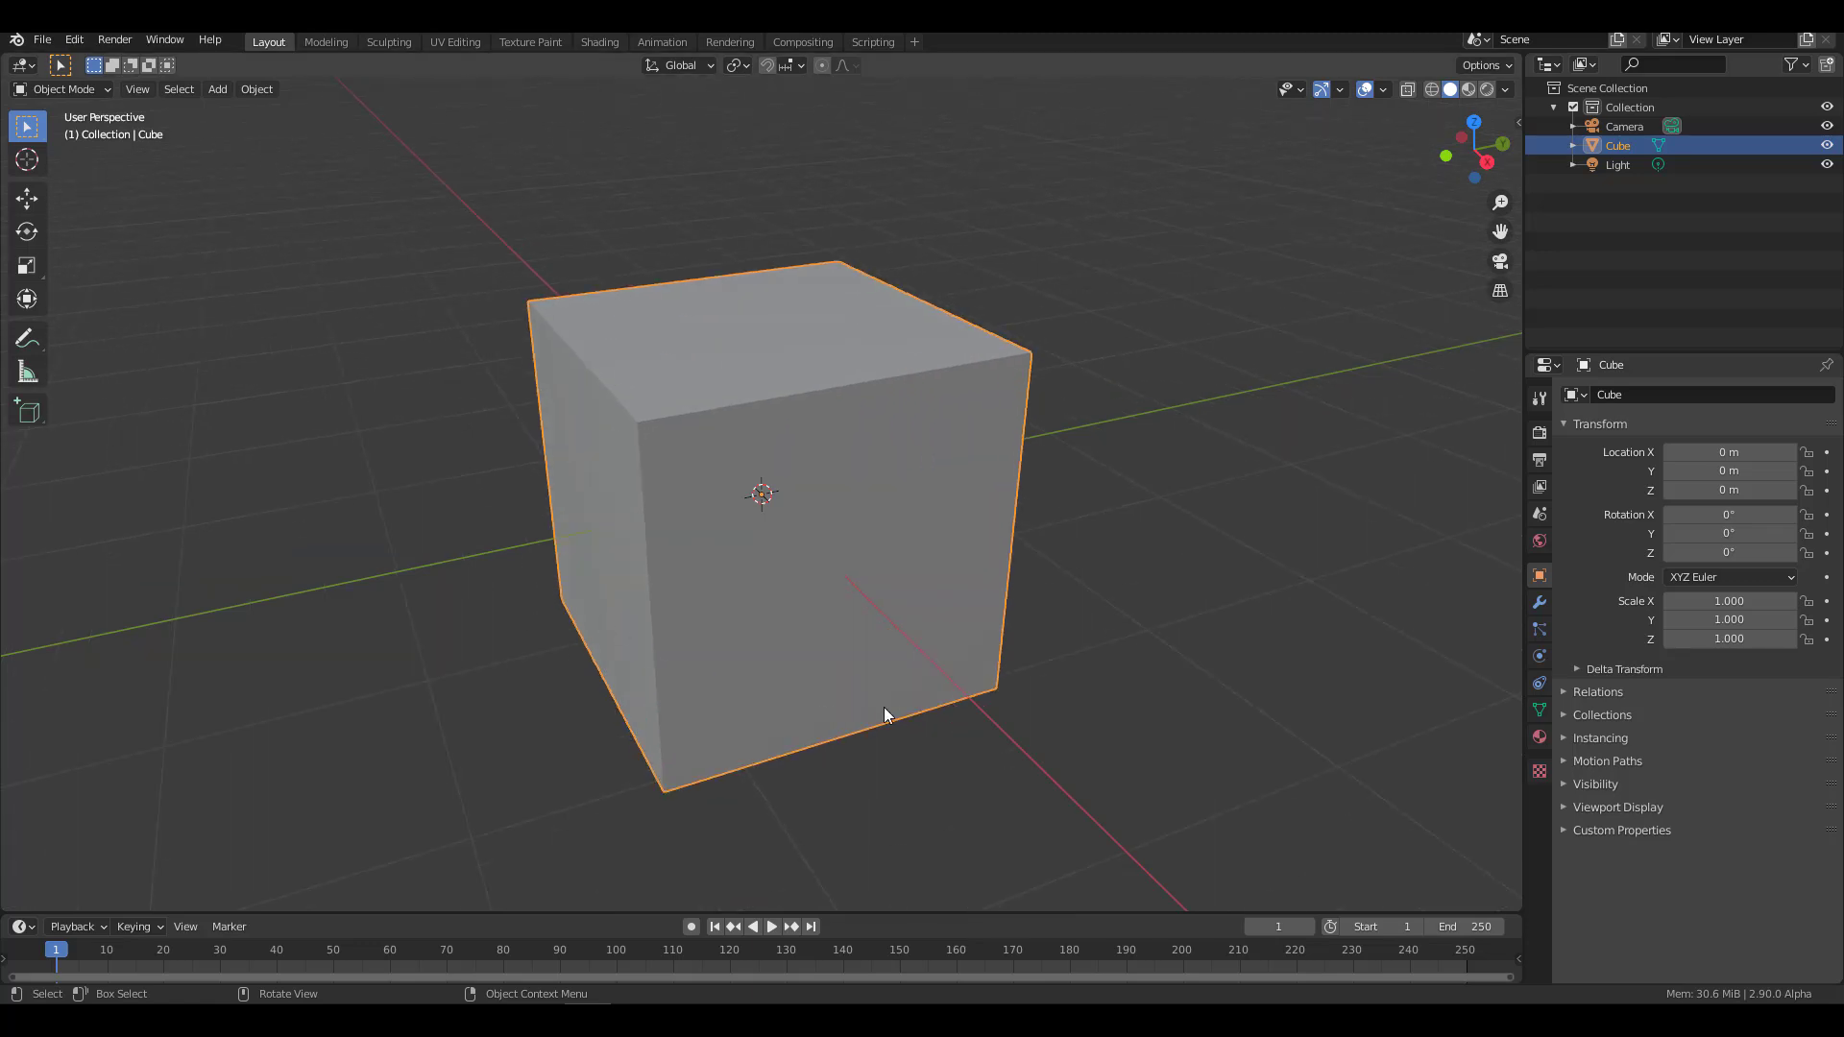
pyautogui.moveTo(884, 709); pyautogui.dragTo(924, 680, button='middle')
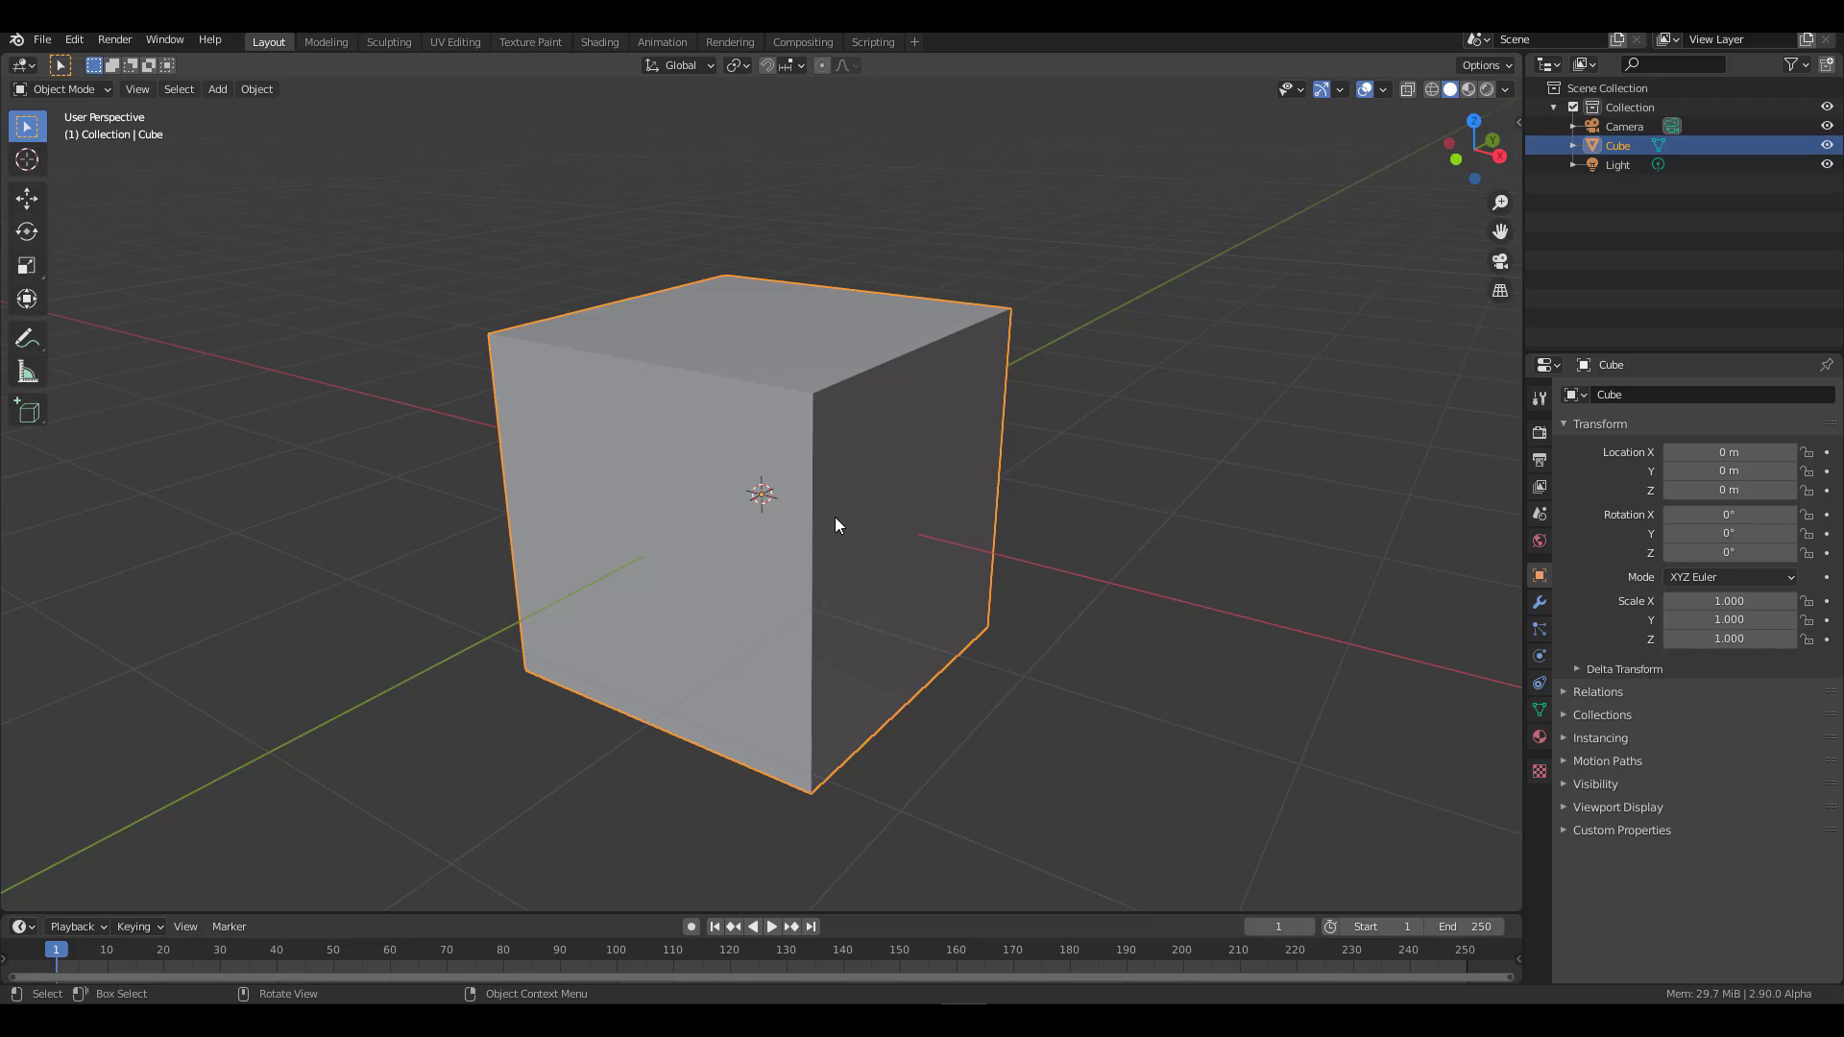
pyautogui.moveTo(835, 525); pyautogui.dragTo(586, 750, button='middle')
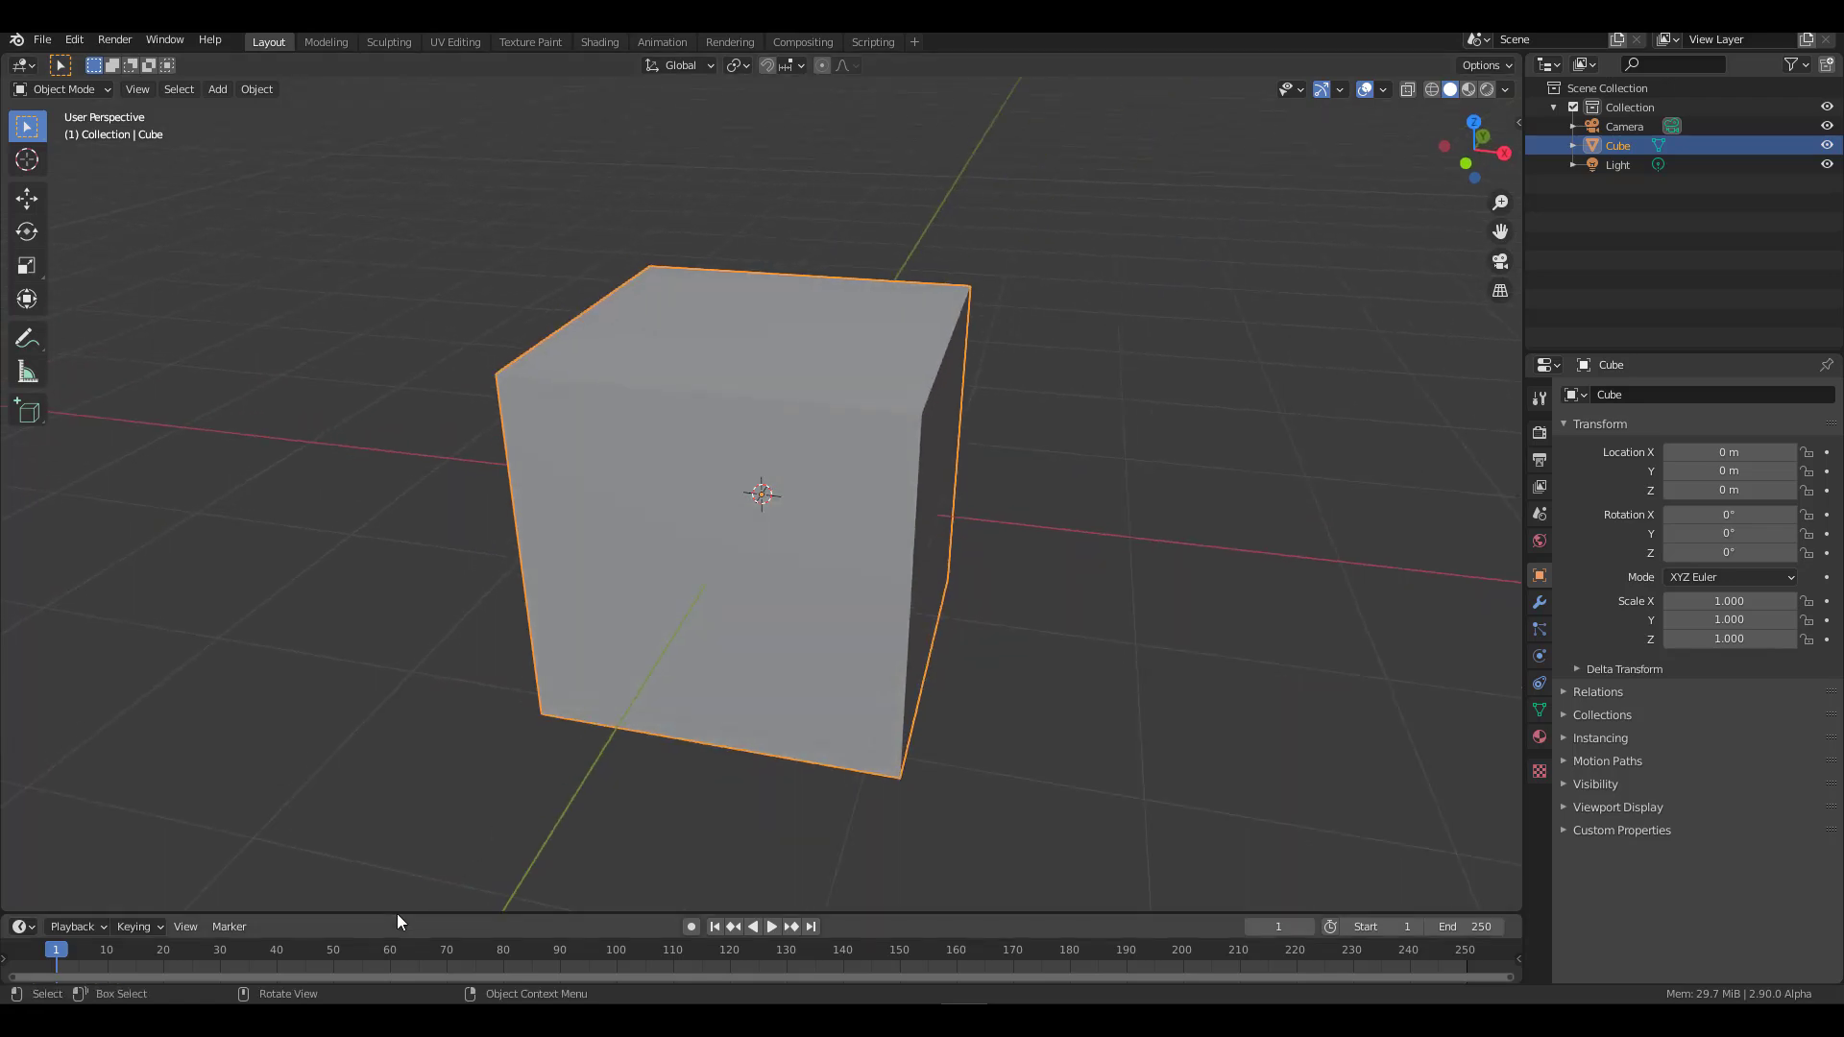
pyautogui.moveTo(398, 913); pyautogui.dragTo(507, 518)
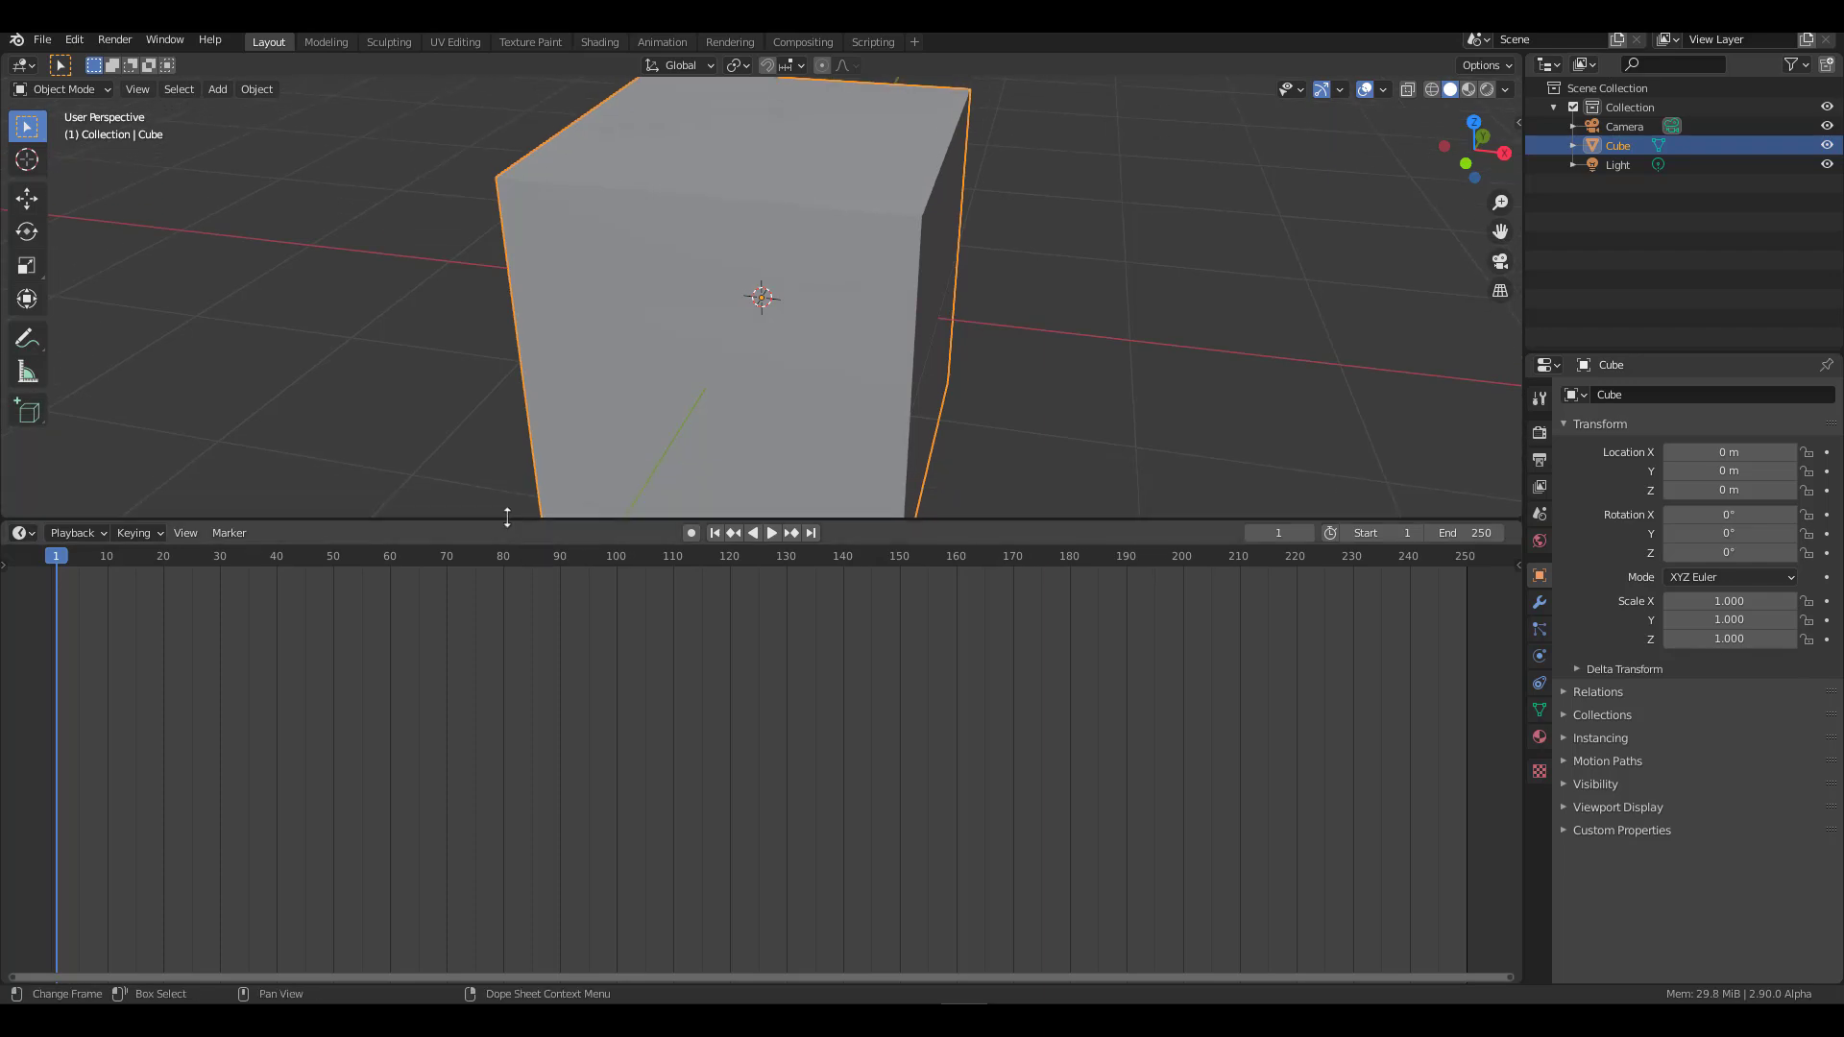
pyautogui.click(22, 533)
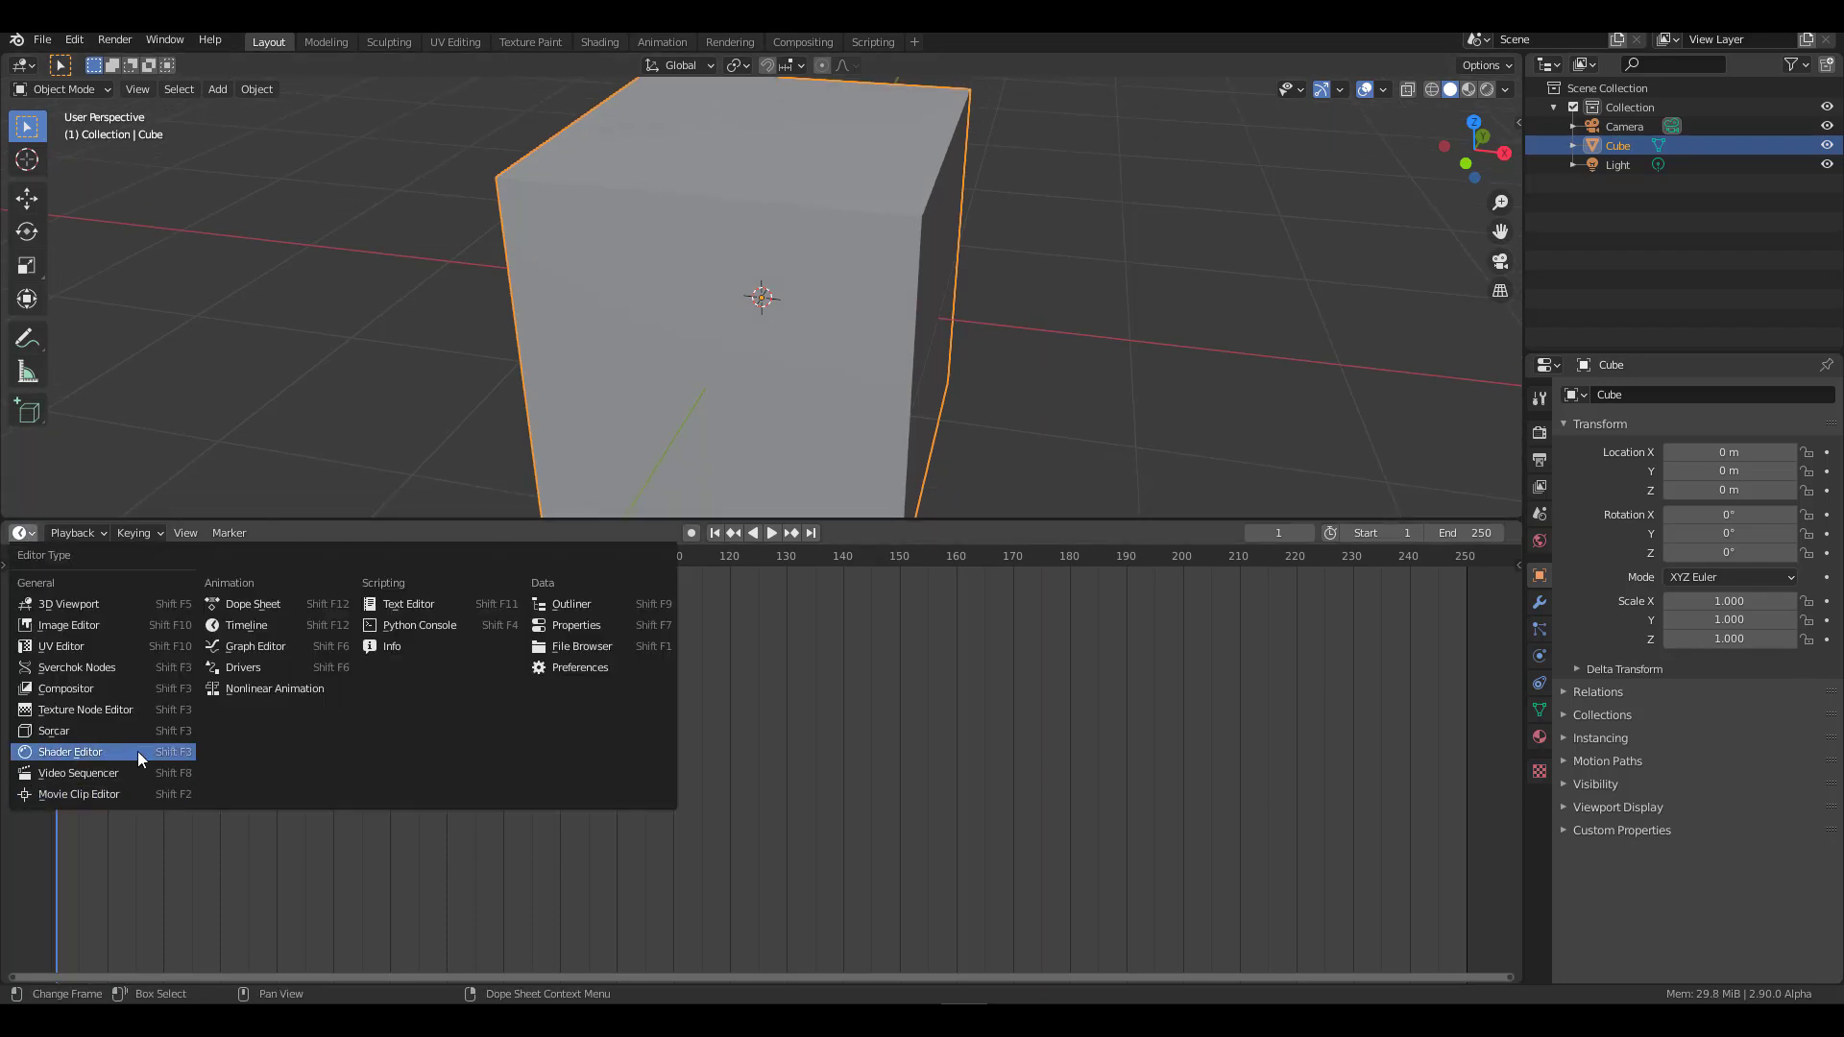
pyautogui.click(136, 751)
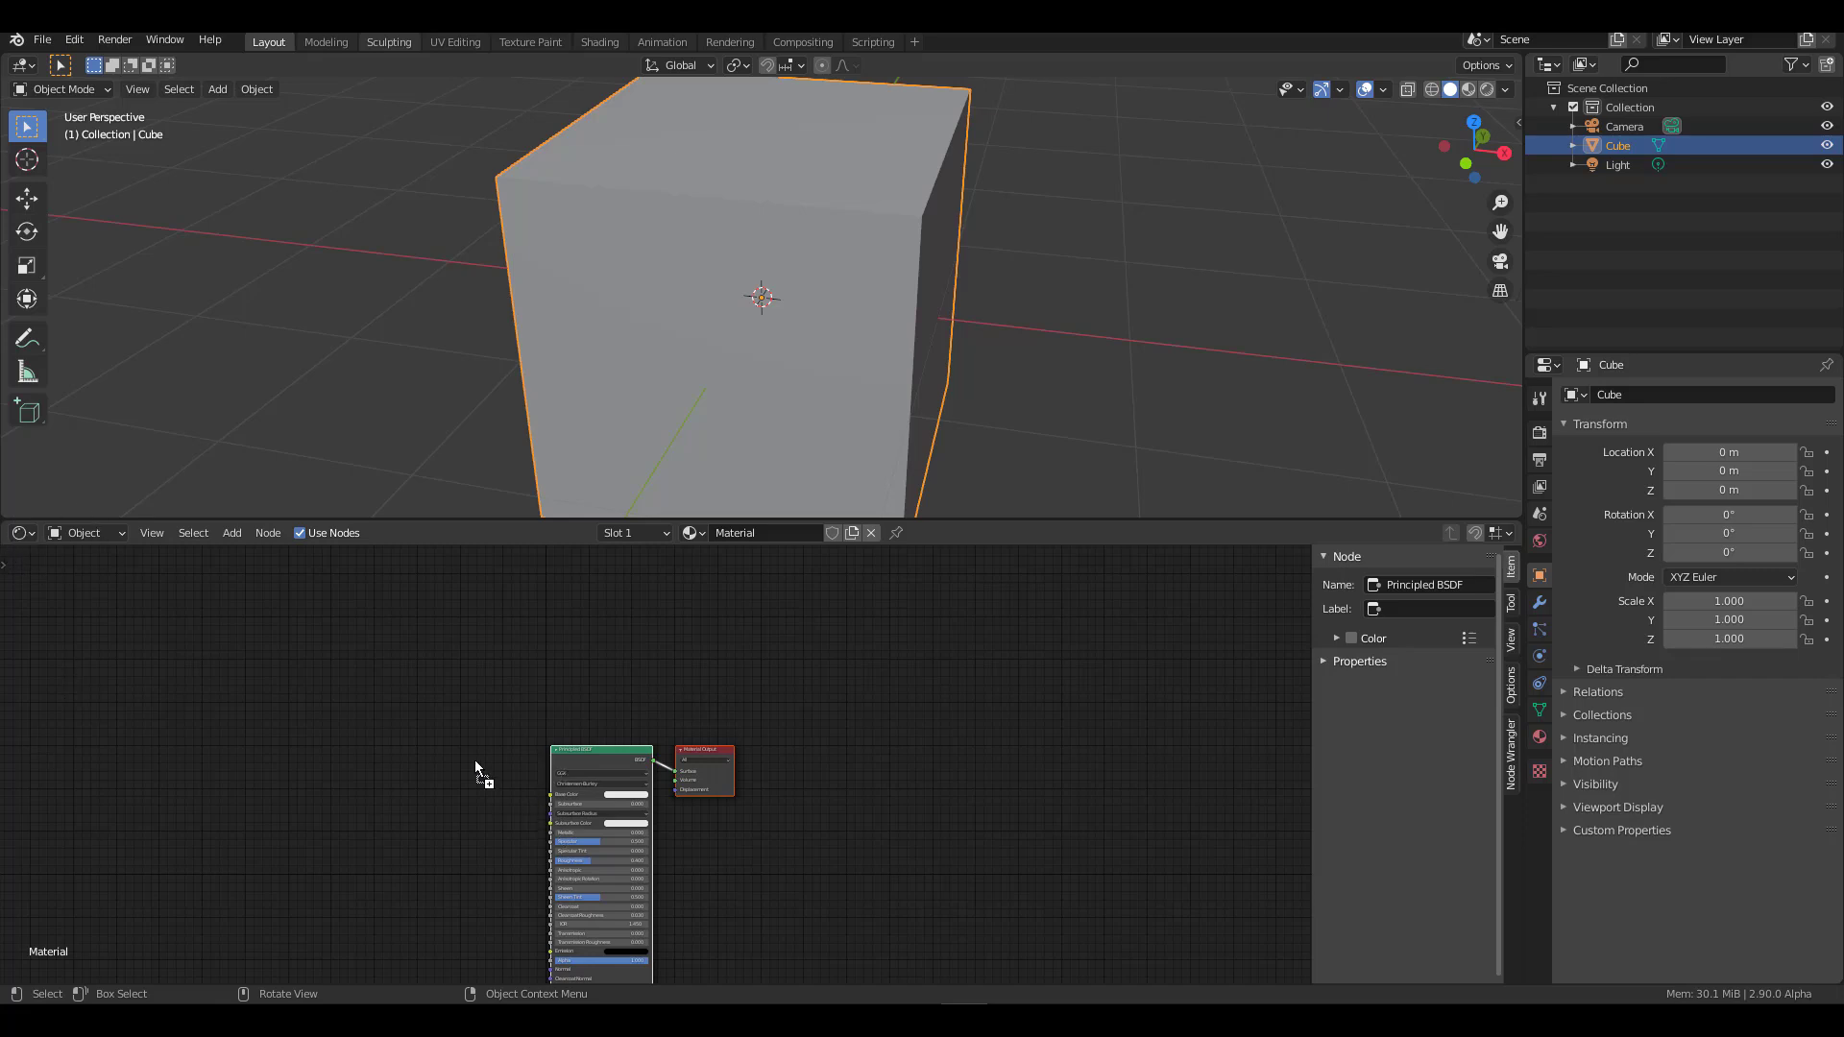
# Step: Add the brick-texture-brick-texture-seamless.jpg image to the cube's material and connect its Color output to the Principled BSDF's Base Color
pyautogui.moveTo(475, 762); pyautogui.dragTo(474, 761)
pyautogui.click(20, 534)
pyautogui.click(19, 534)
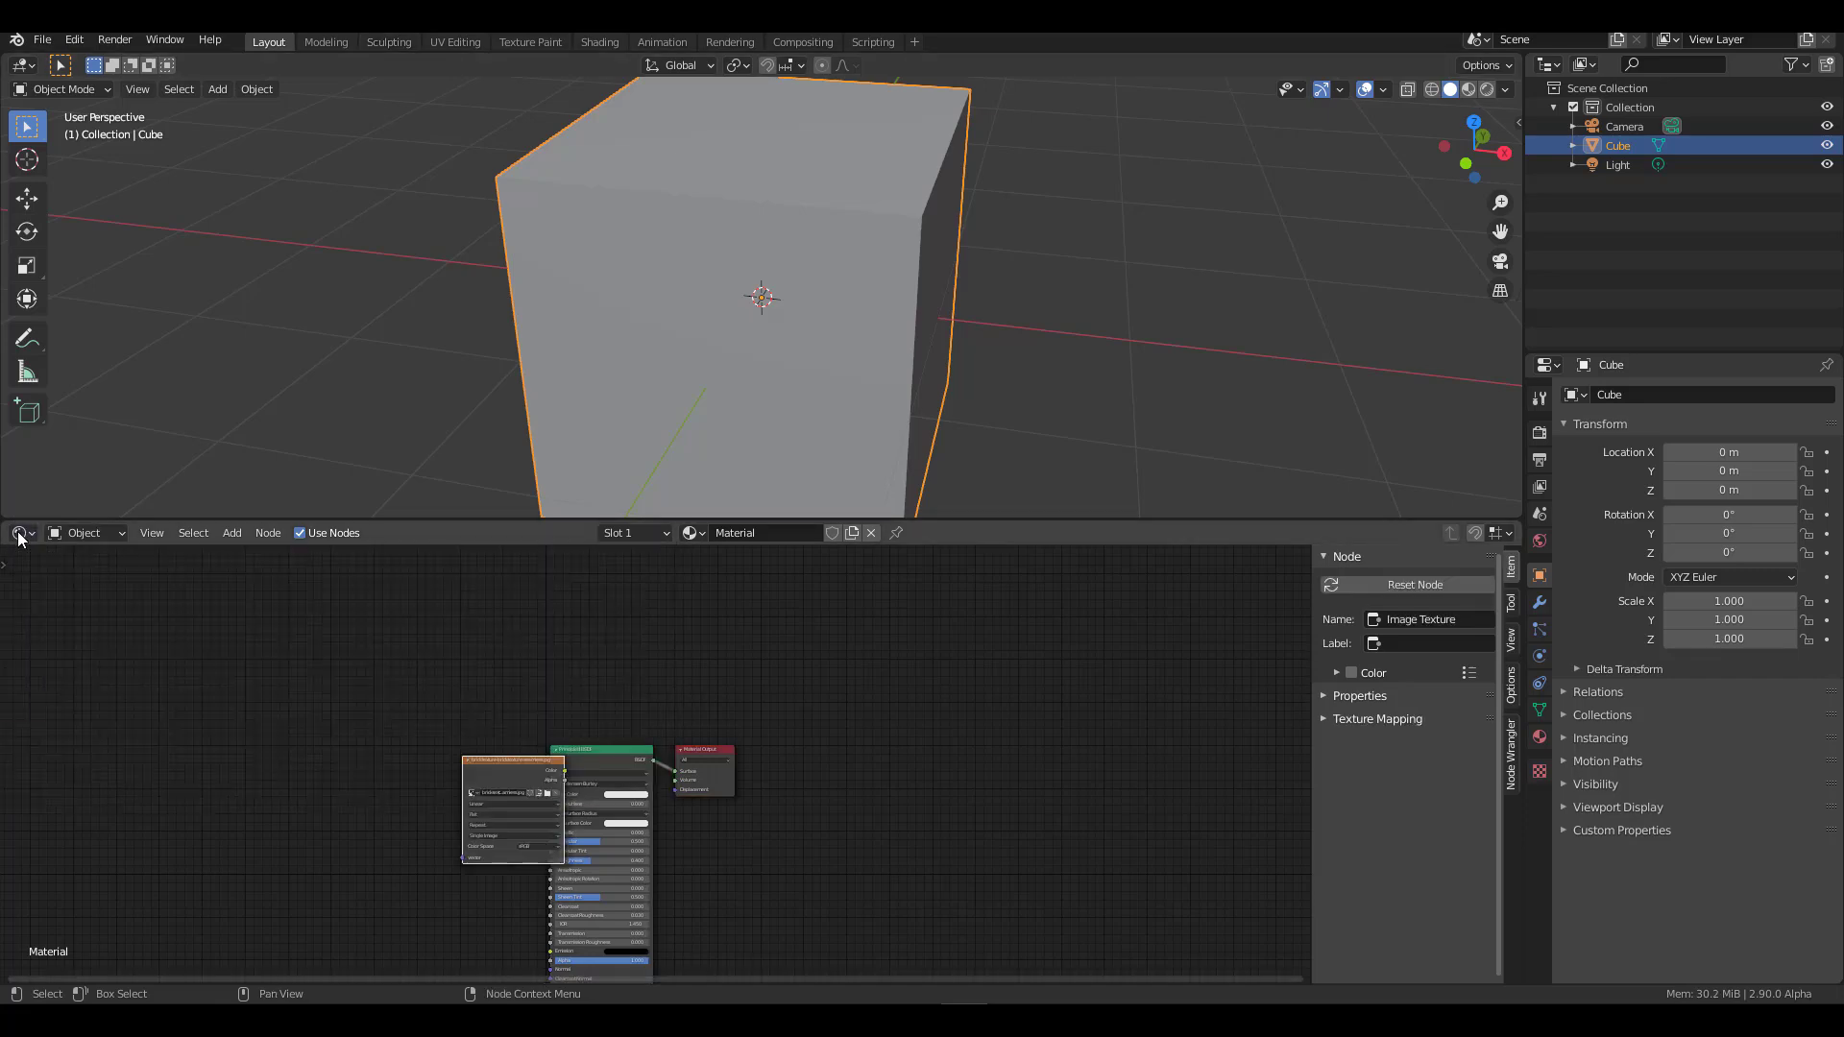
pyautogui.scroll(9, 21, 540)
pyautogui.moveTo(407, 765); pyautogui.dragTo(747, 636, button='middle')
pyautogui.moveTo(750, 635); pyautogui.dragTo(784, 697)
pyautogui.moveTo(417, 659); pyautogui.dragTo(521, 710)
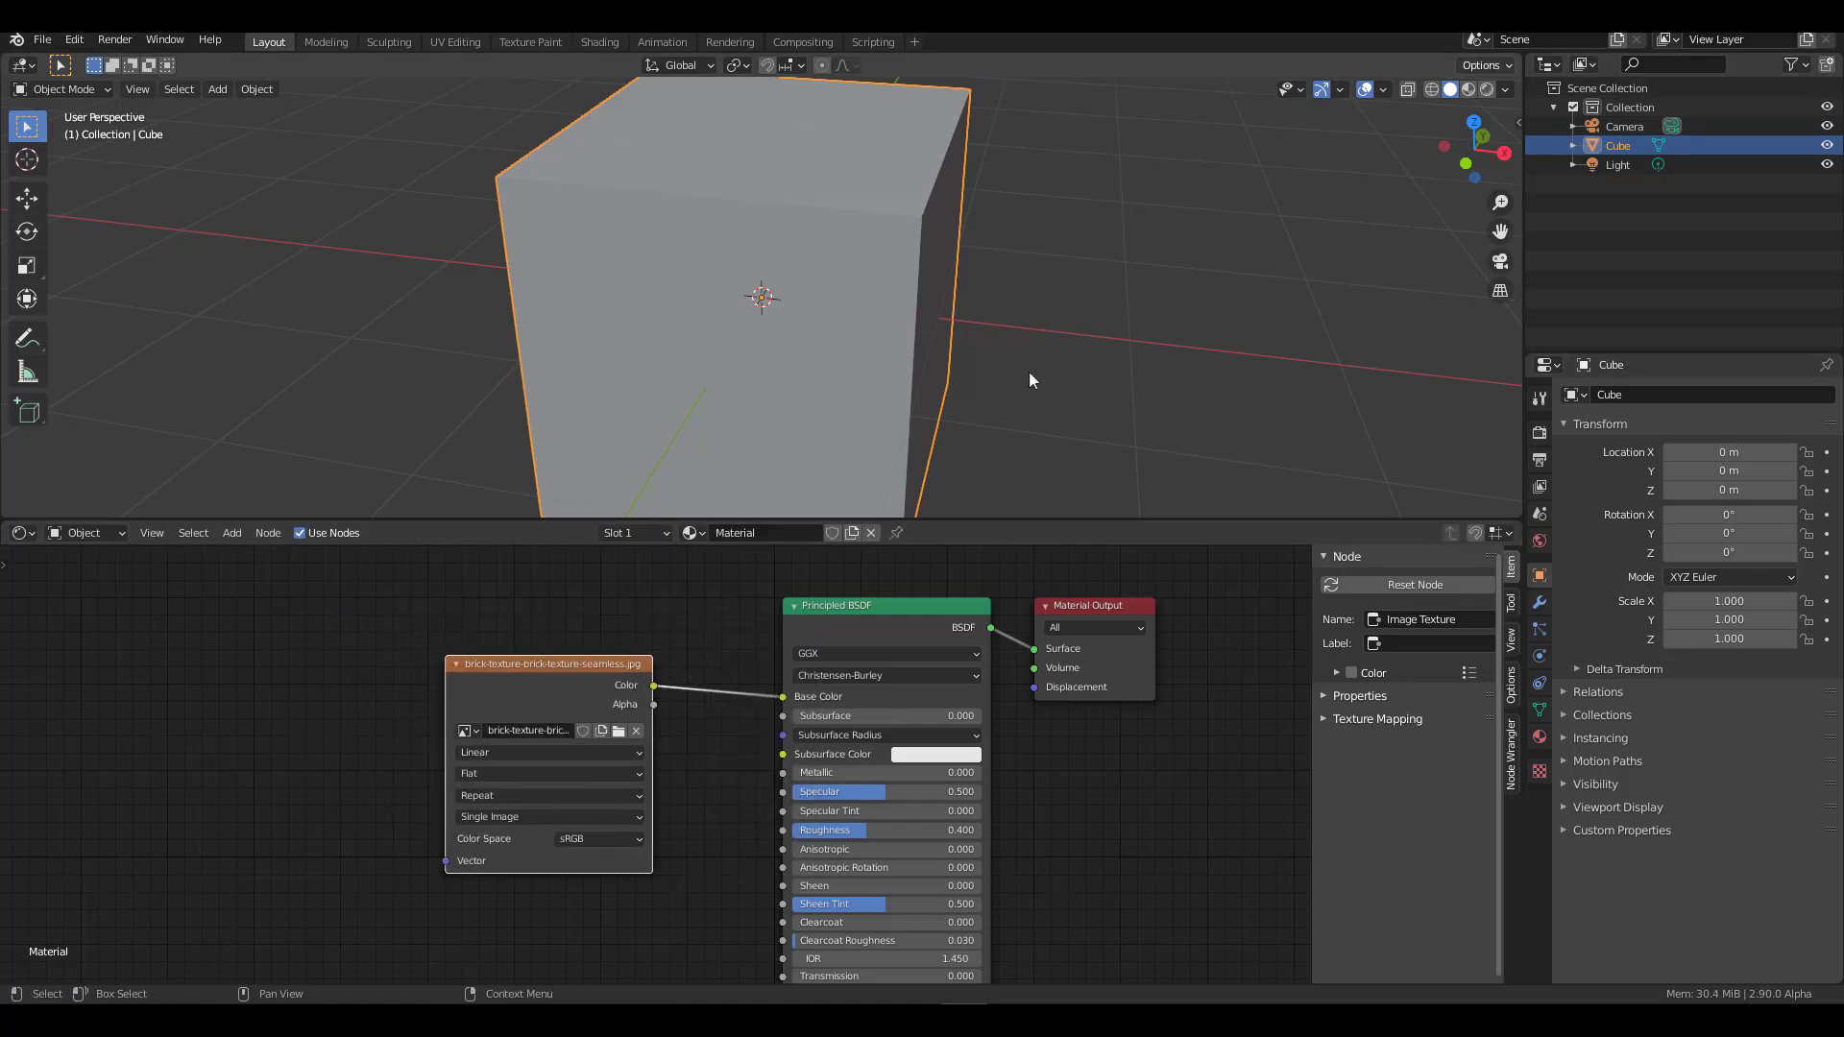
# Step: Show the brick texture on the cube with Material Preview shading and enlarge the 3D viewport over the Shader Editor
pyautogui.click(1470, 92)
pyautogui.scroll(-3, 1470, 92)
pyautogui.moveTo(1470, 92); pyautogui.dragTo(1443, 82, button='middle')
pyautogui.scroll(2, 1469, 92)
pyautogui.scroll(-1, 1203, 304)
pyautogui.moveTo(1203, 304); pyautogui.dragTo(1326, 305, button='middle')
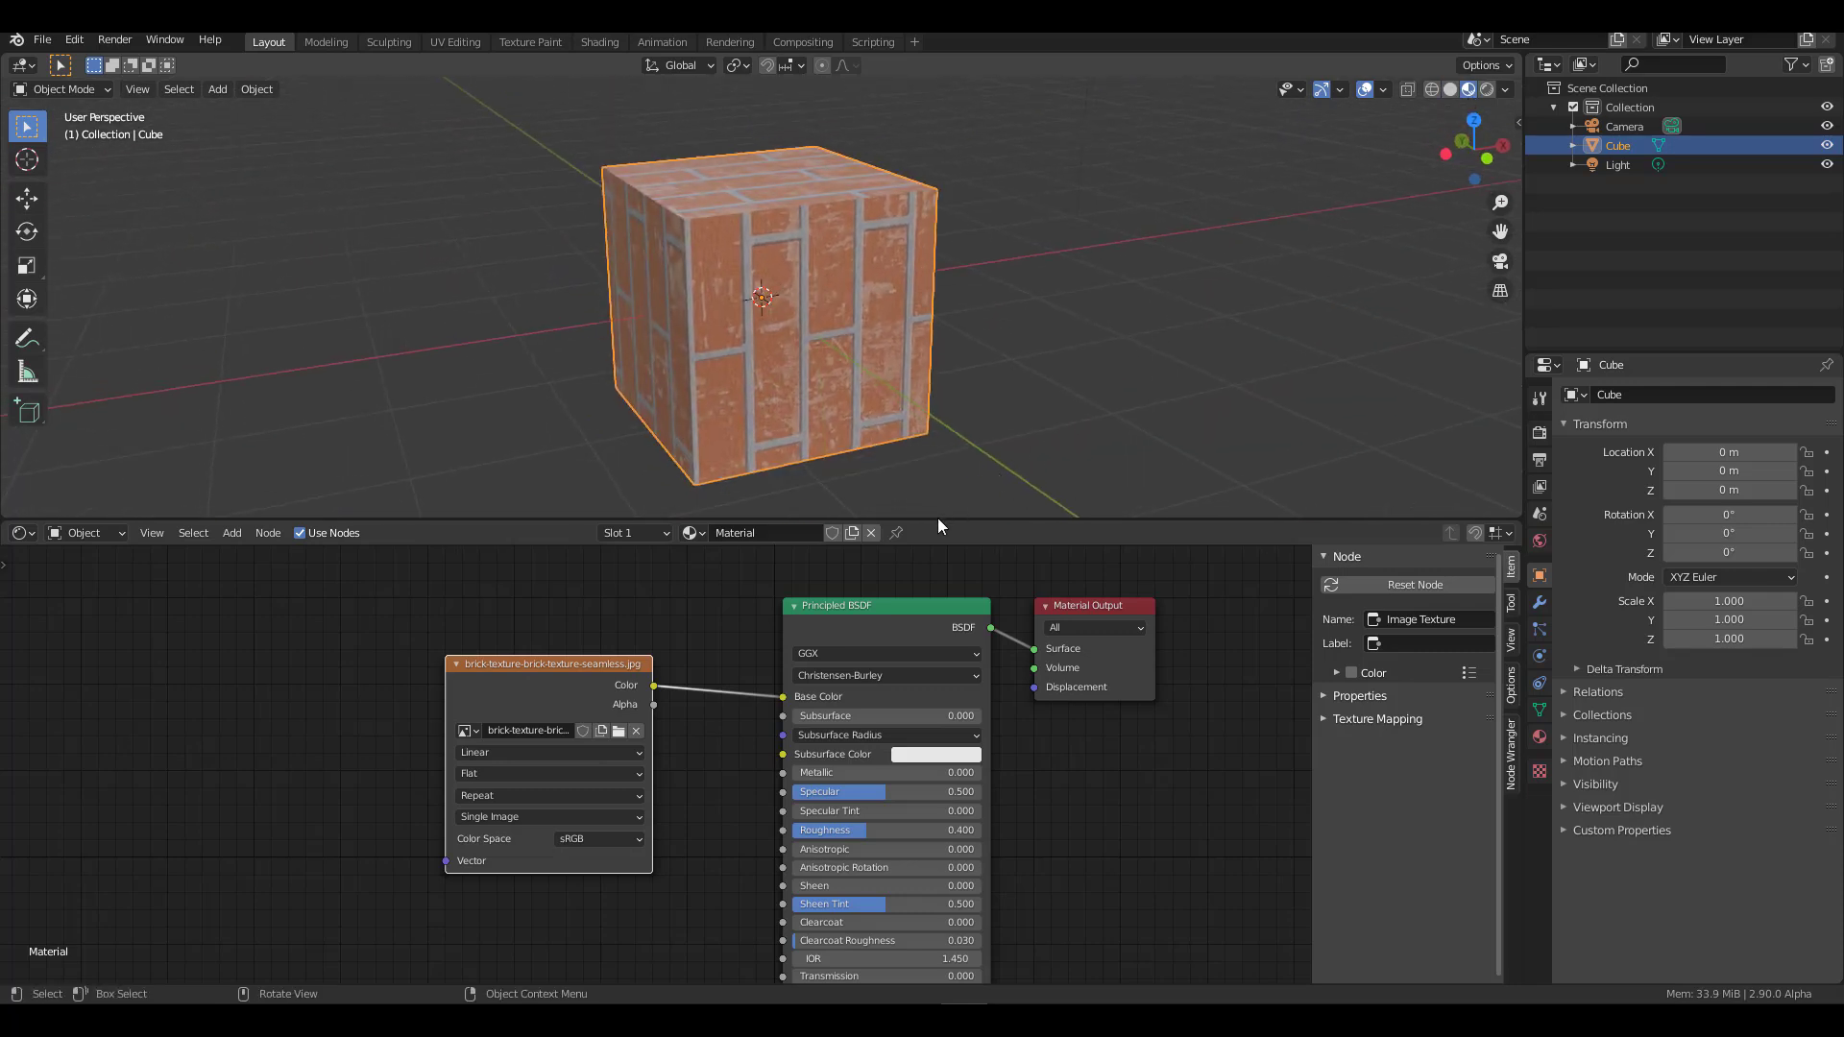
pyautogui.moveTo(939, 522); pyautogui.dragTo(947, 695)
# Step: Put the cube in Edit Mode and check its transform options, including Correct Face Attributes
pyautogui.click(1514, 65)
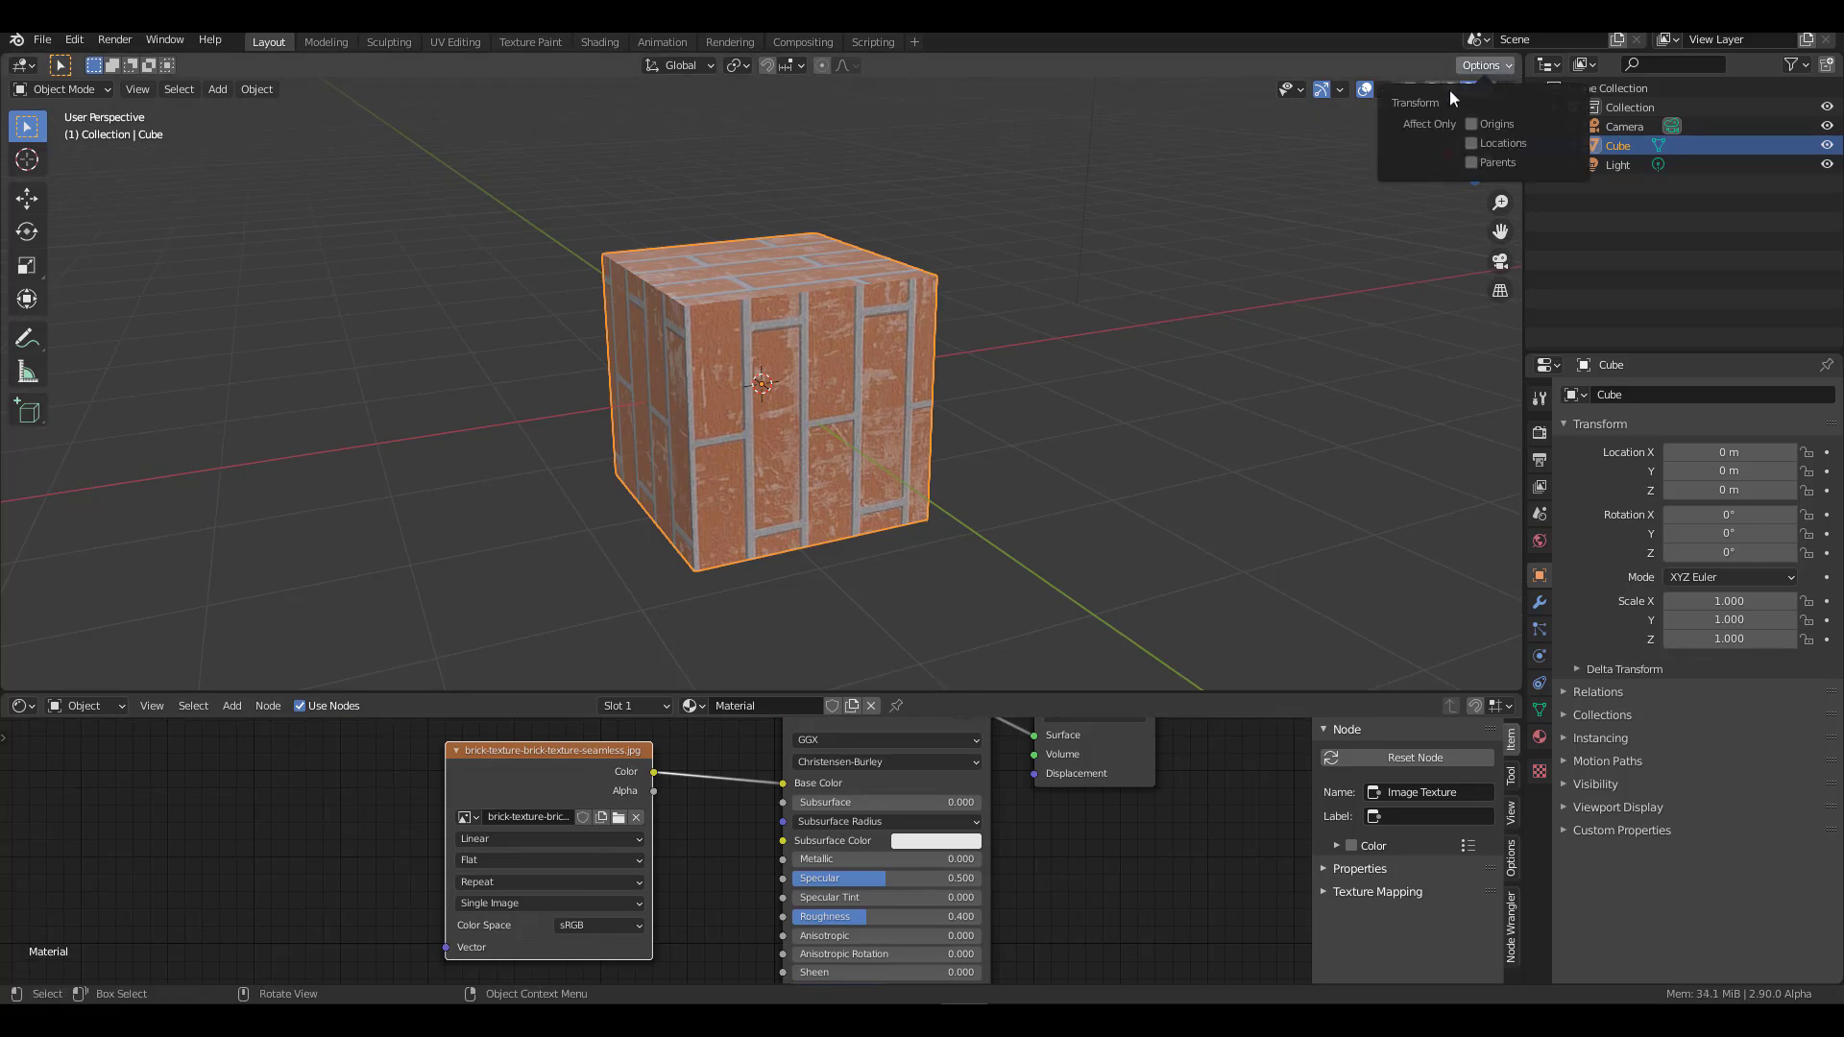
pyautogui.press('Tab')
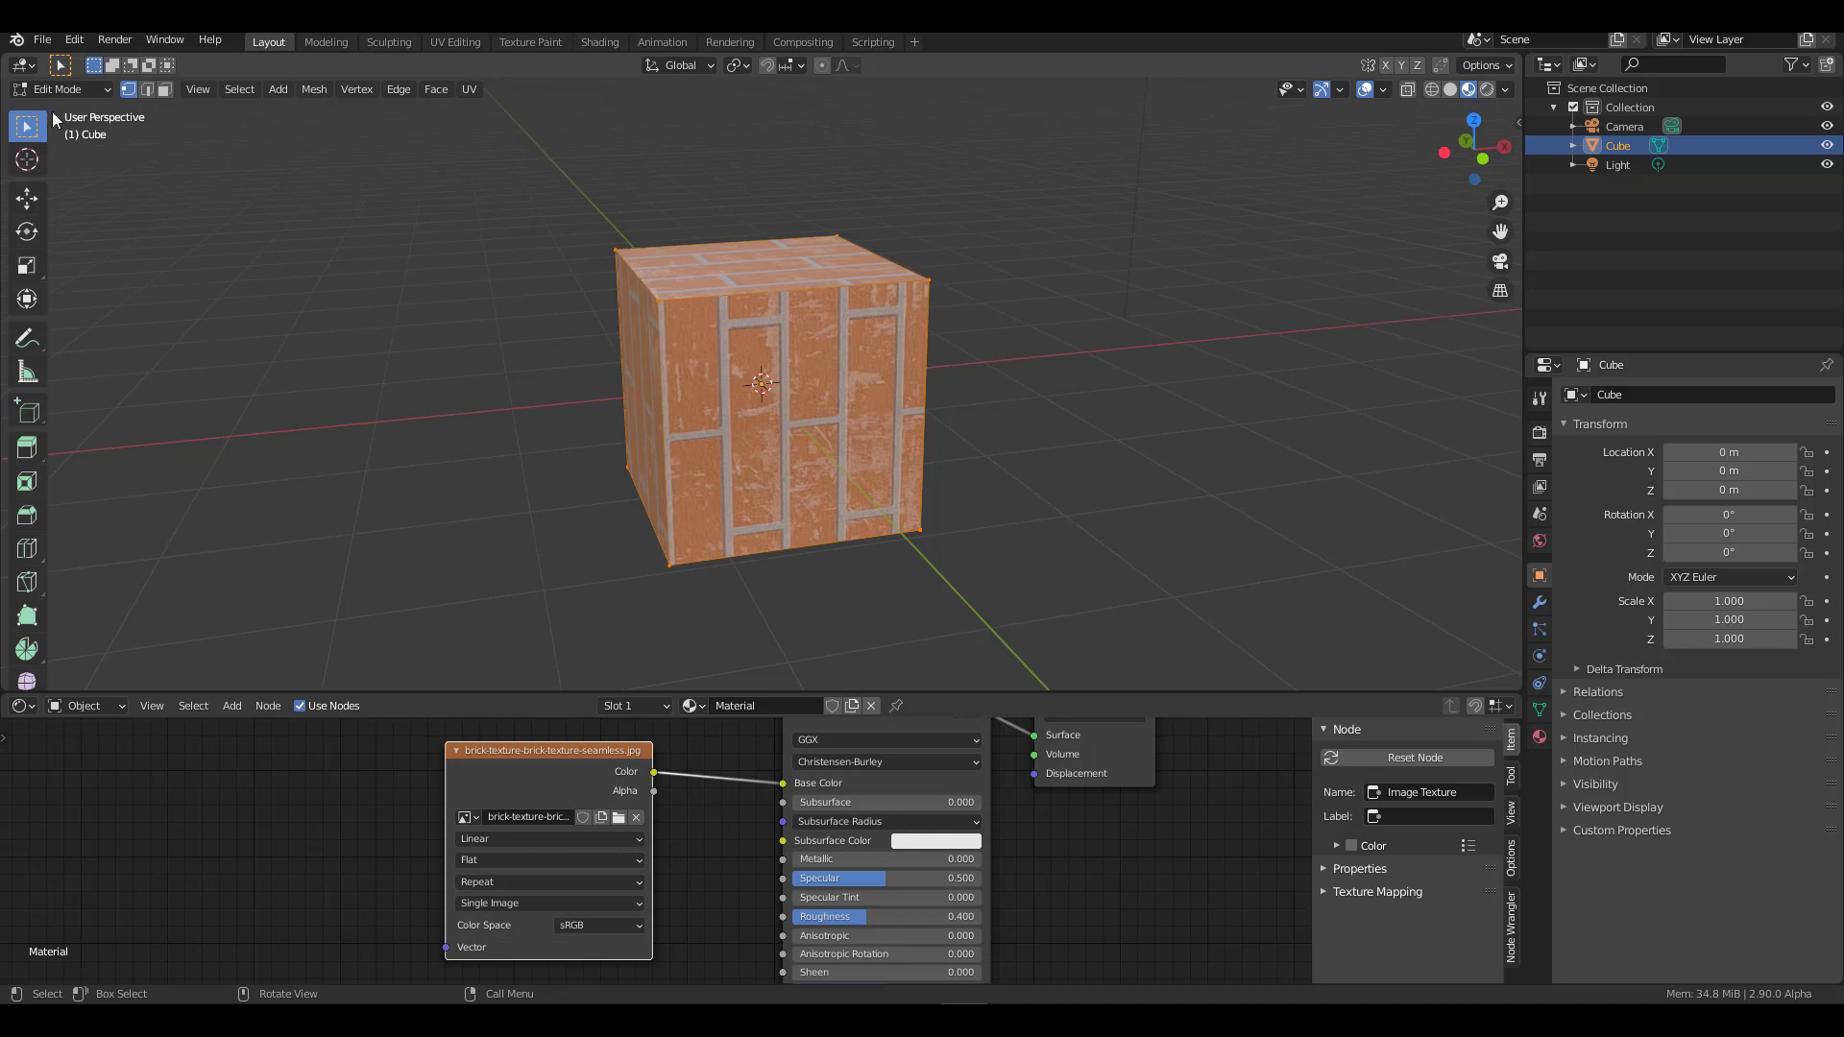
pyautogui.click(1482, 66)
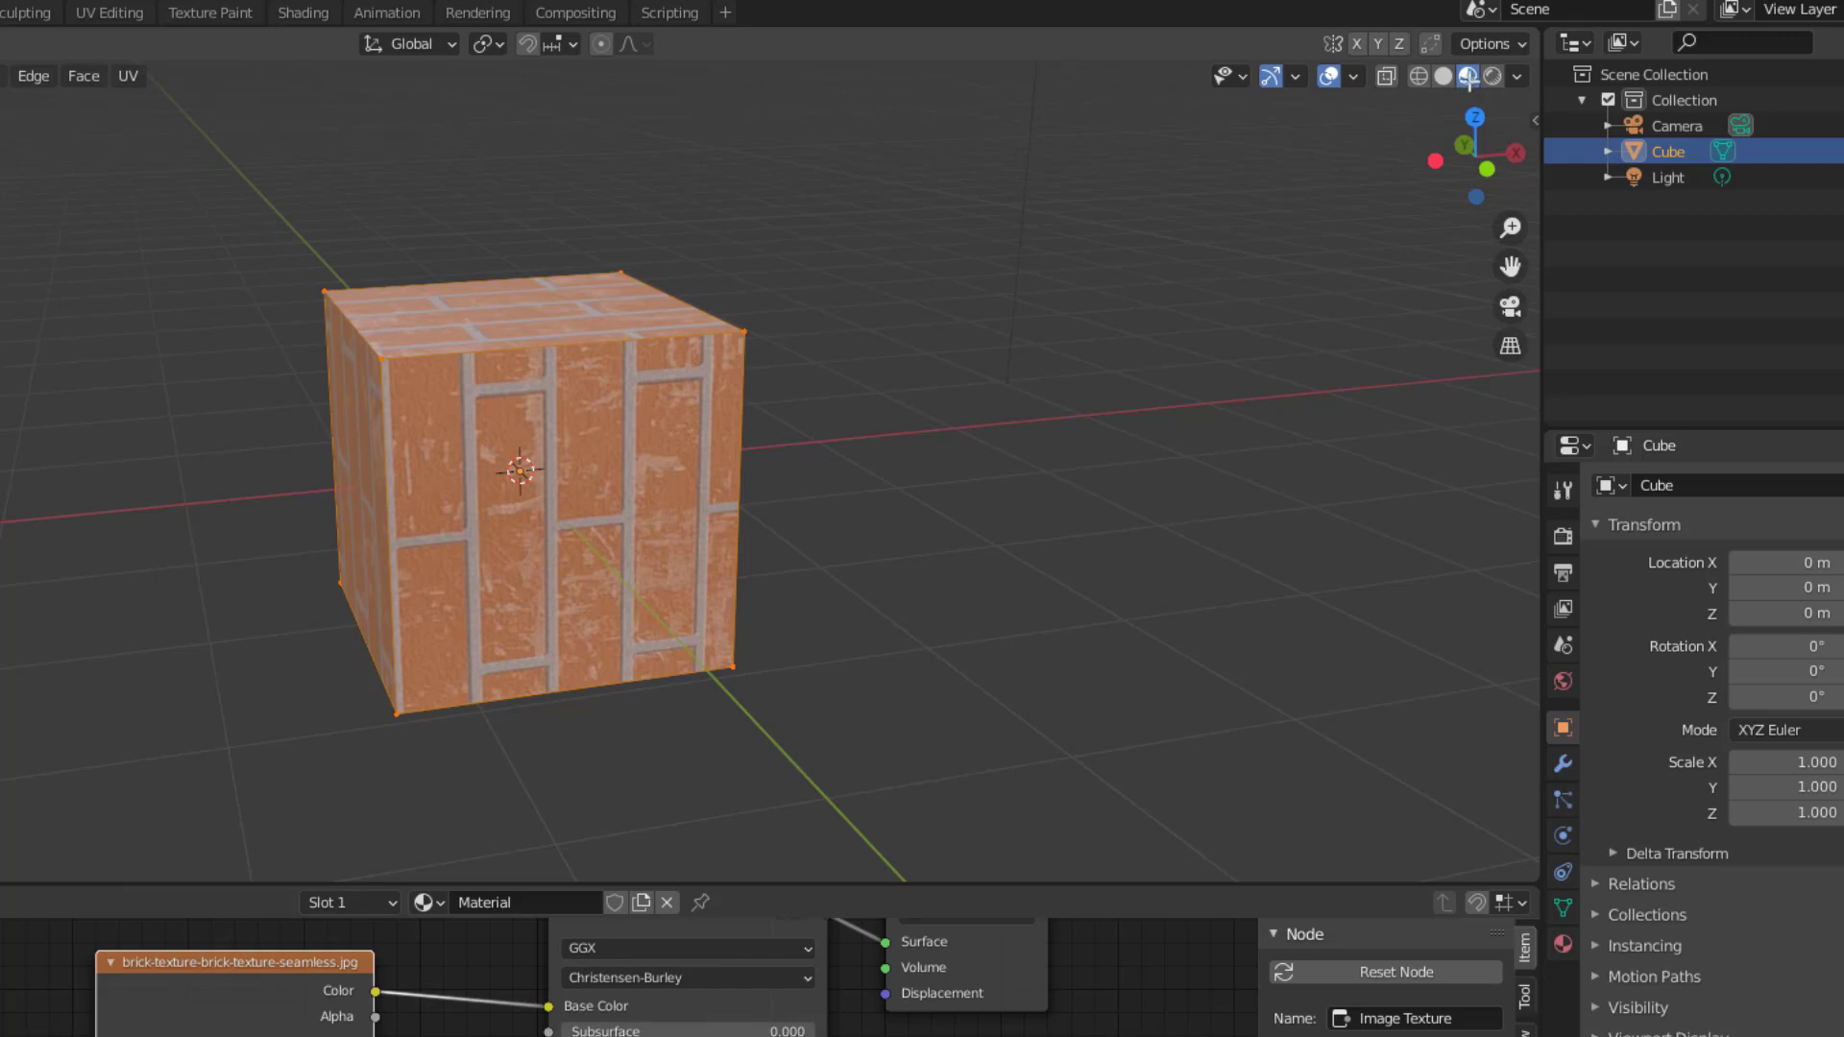
pyautogui.click(1496, 40)
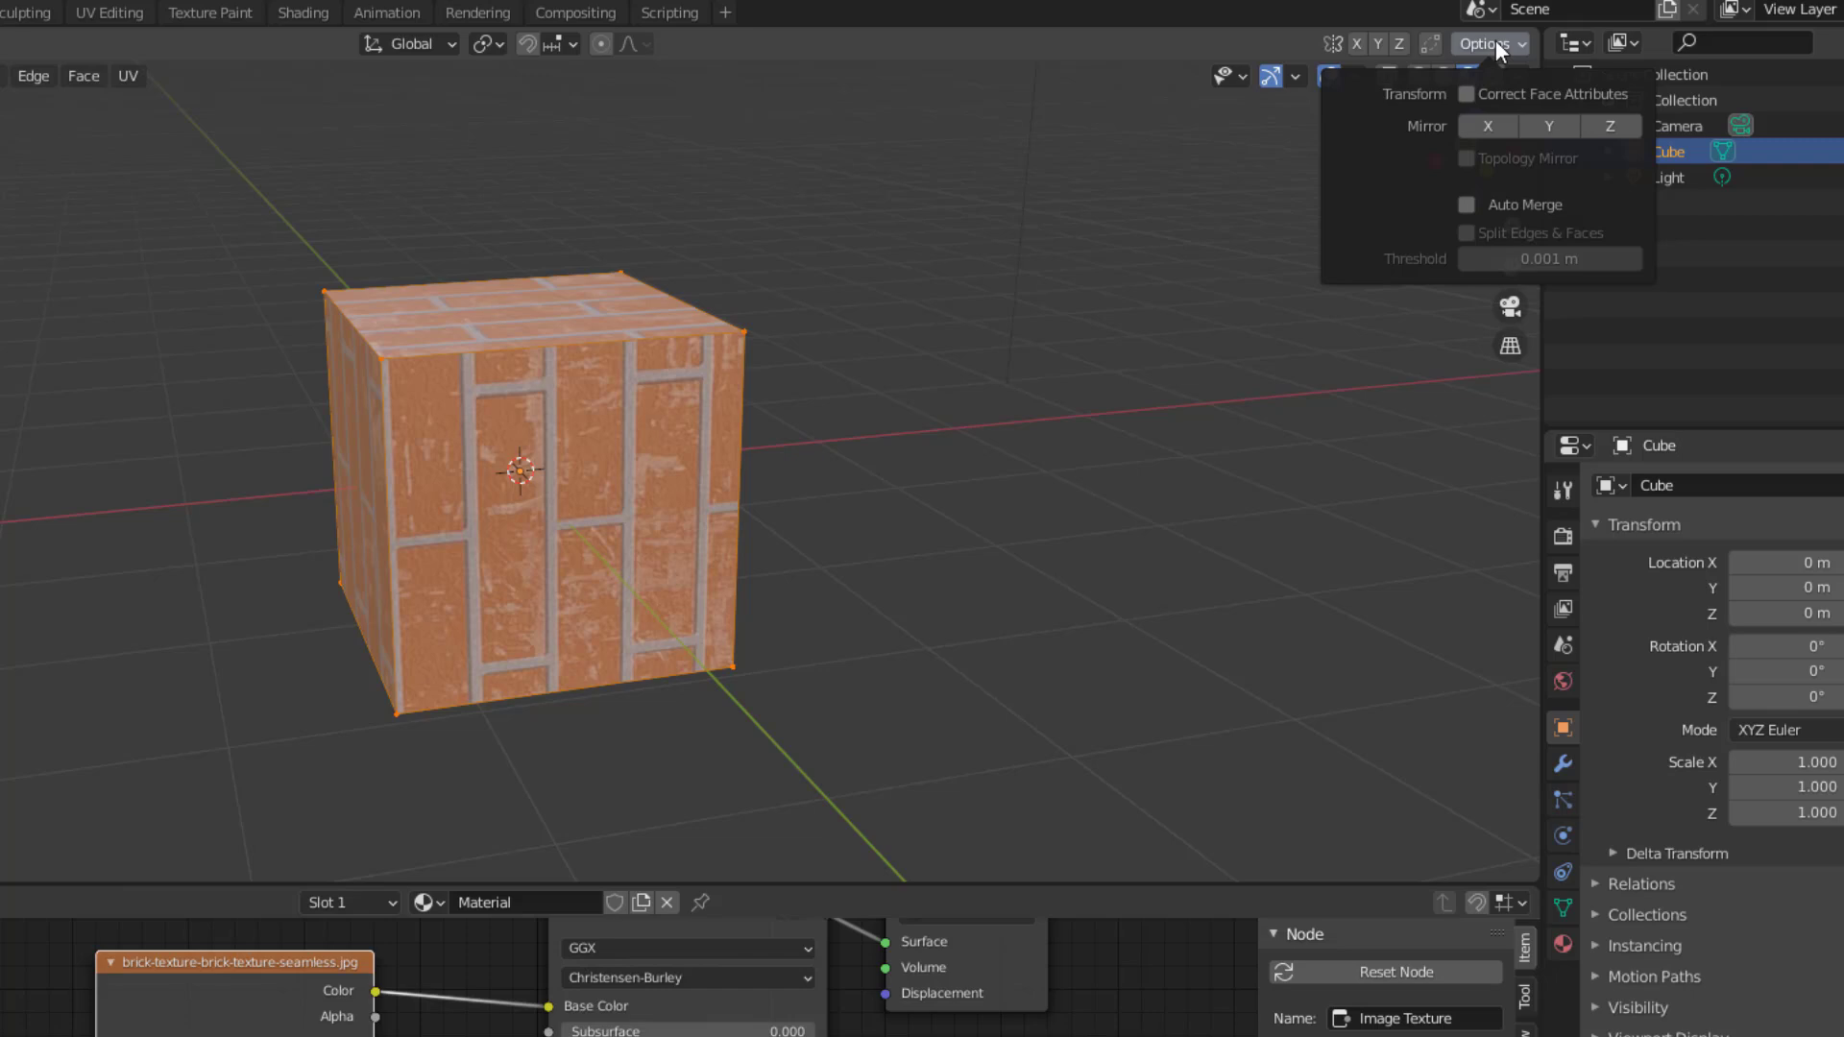
pyautogui.click(1495, 41)
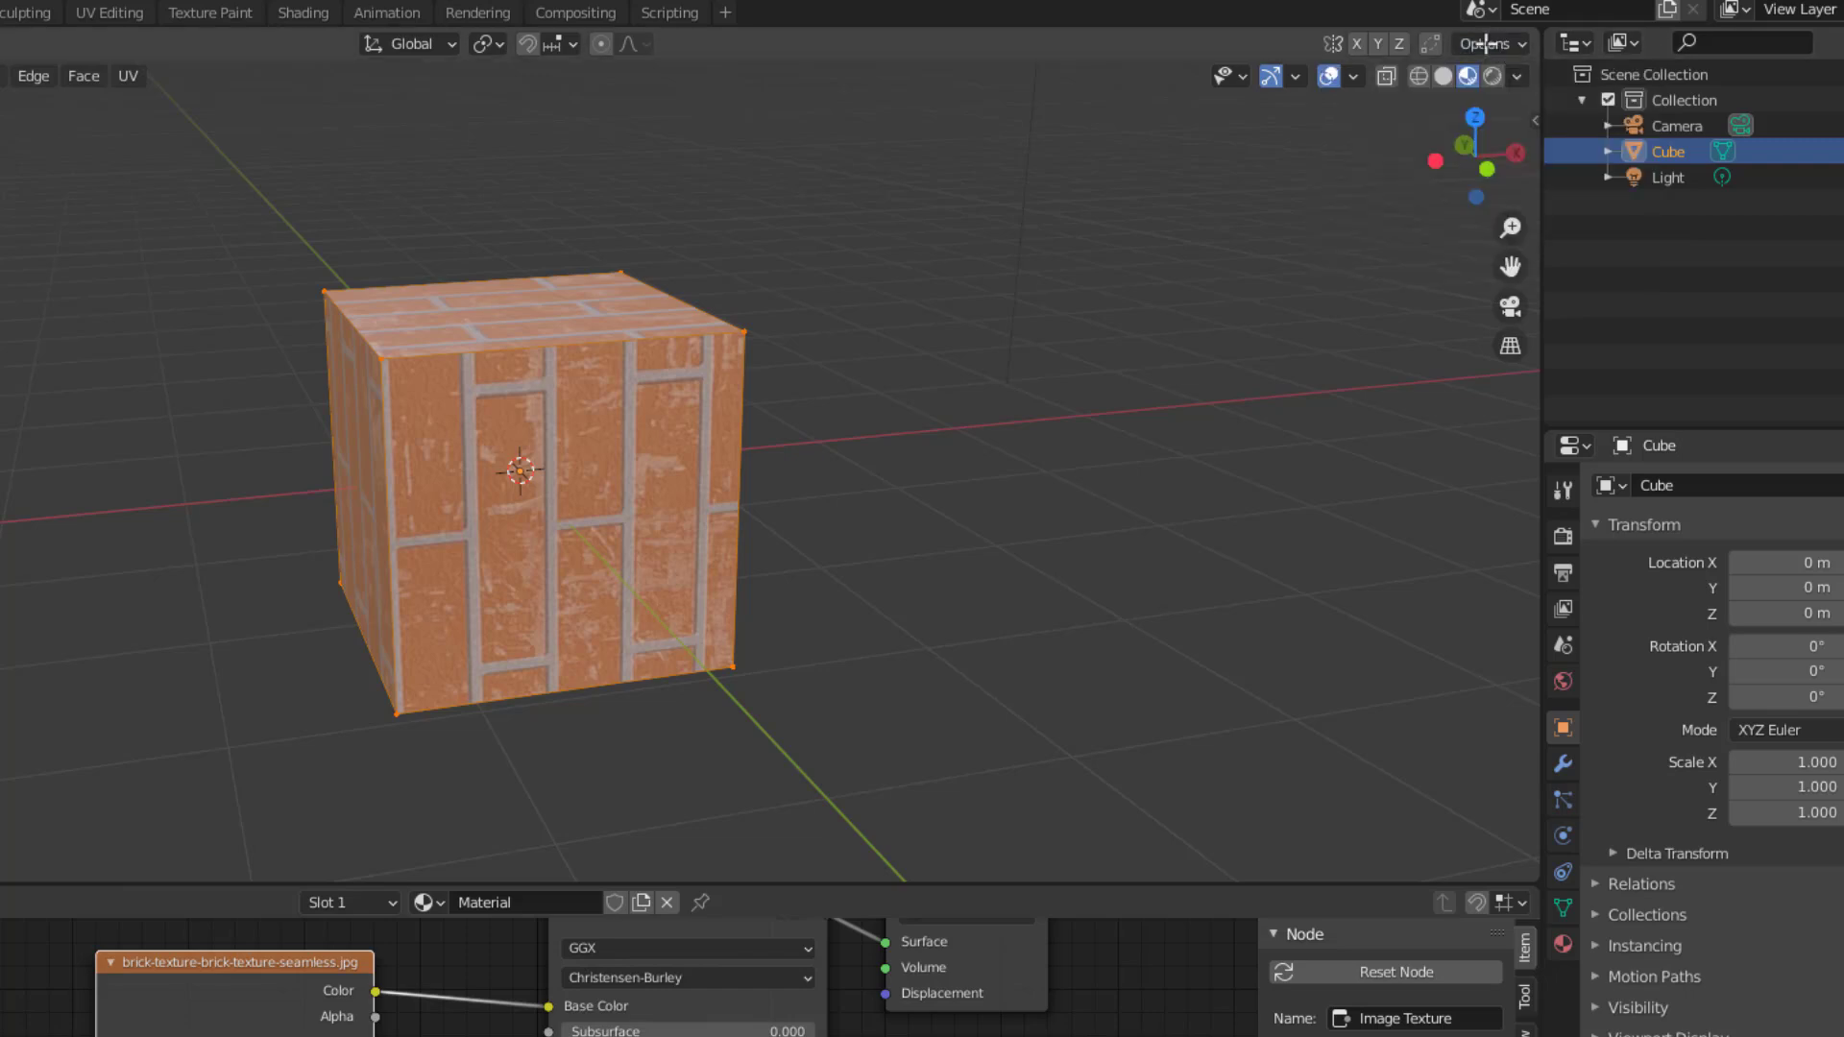
# Step: Try moving the upper front corner vertex far outward from the cube with the Move tool, then undo the move
pyautogui.click(377, 360)
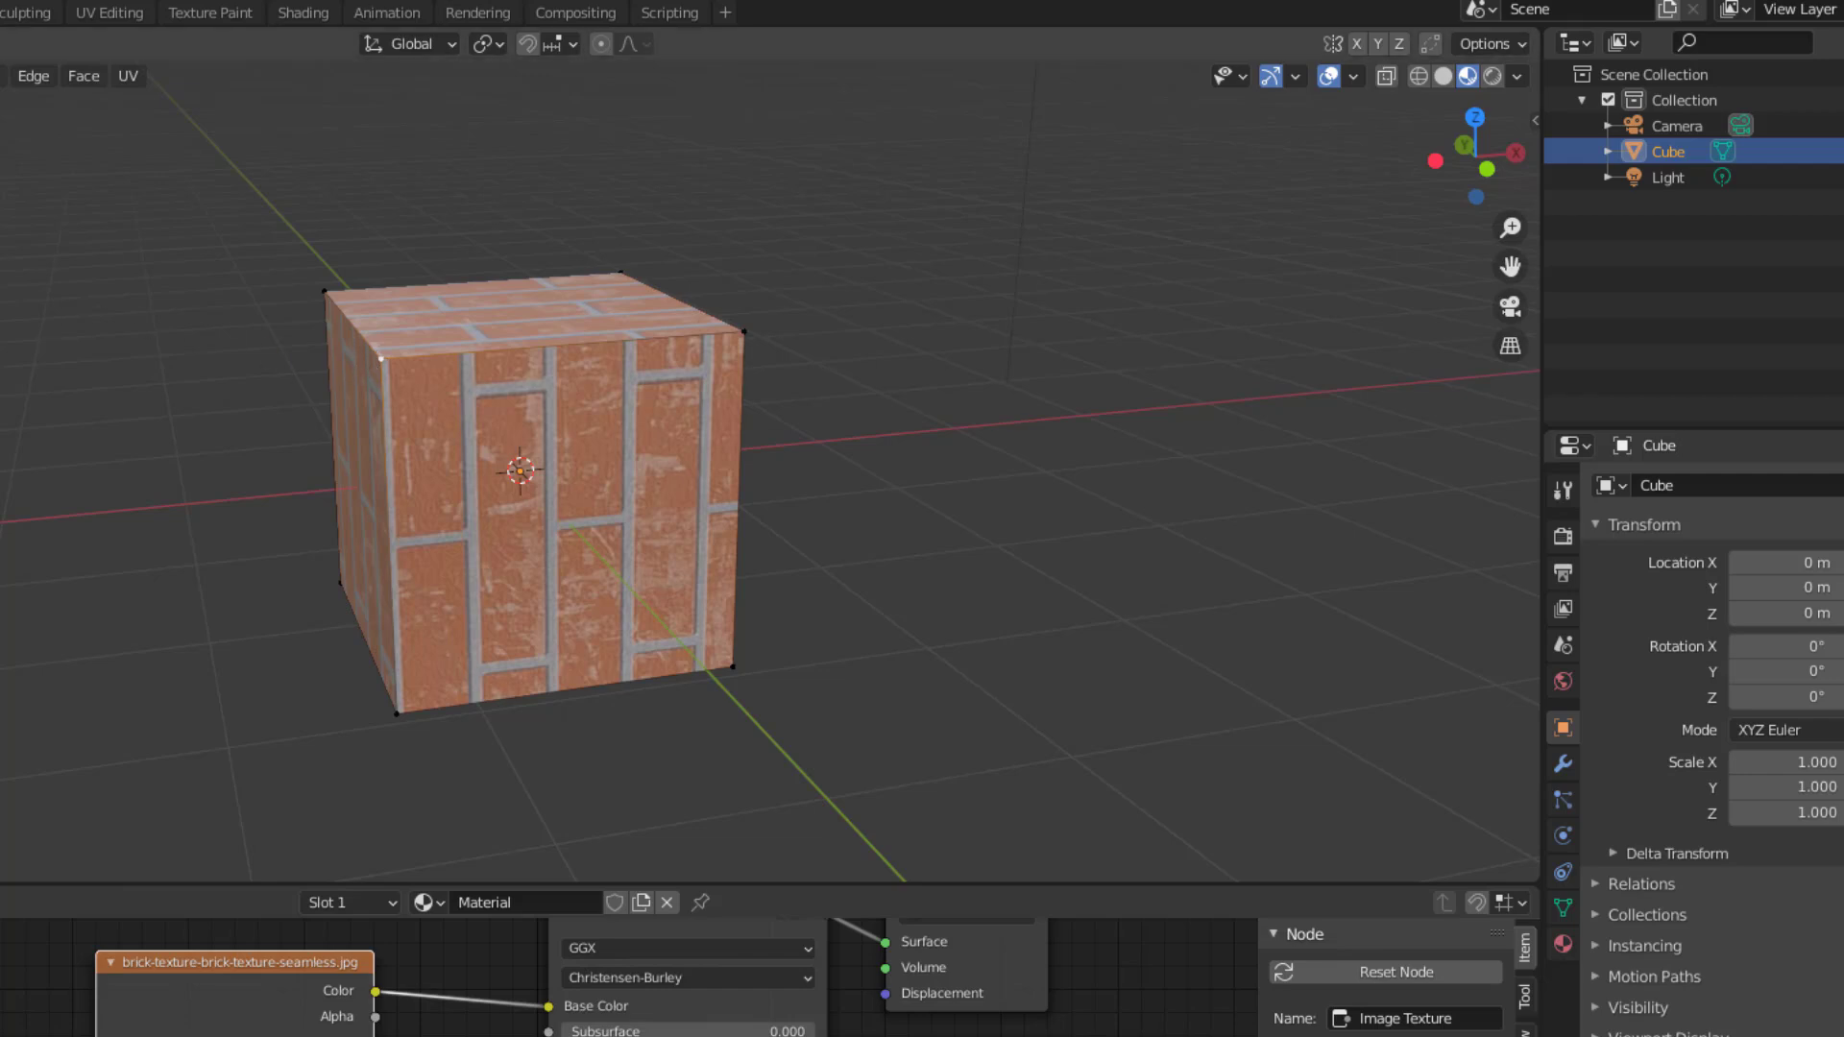
pyautogui.click(0, 210)
pyautogui.moveTo(381, 360); pyautogui.dragTo(319, 334, button='middle')
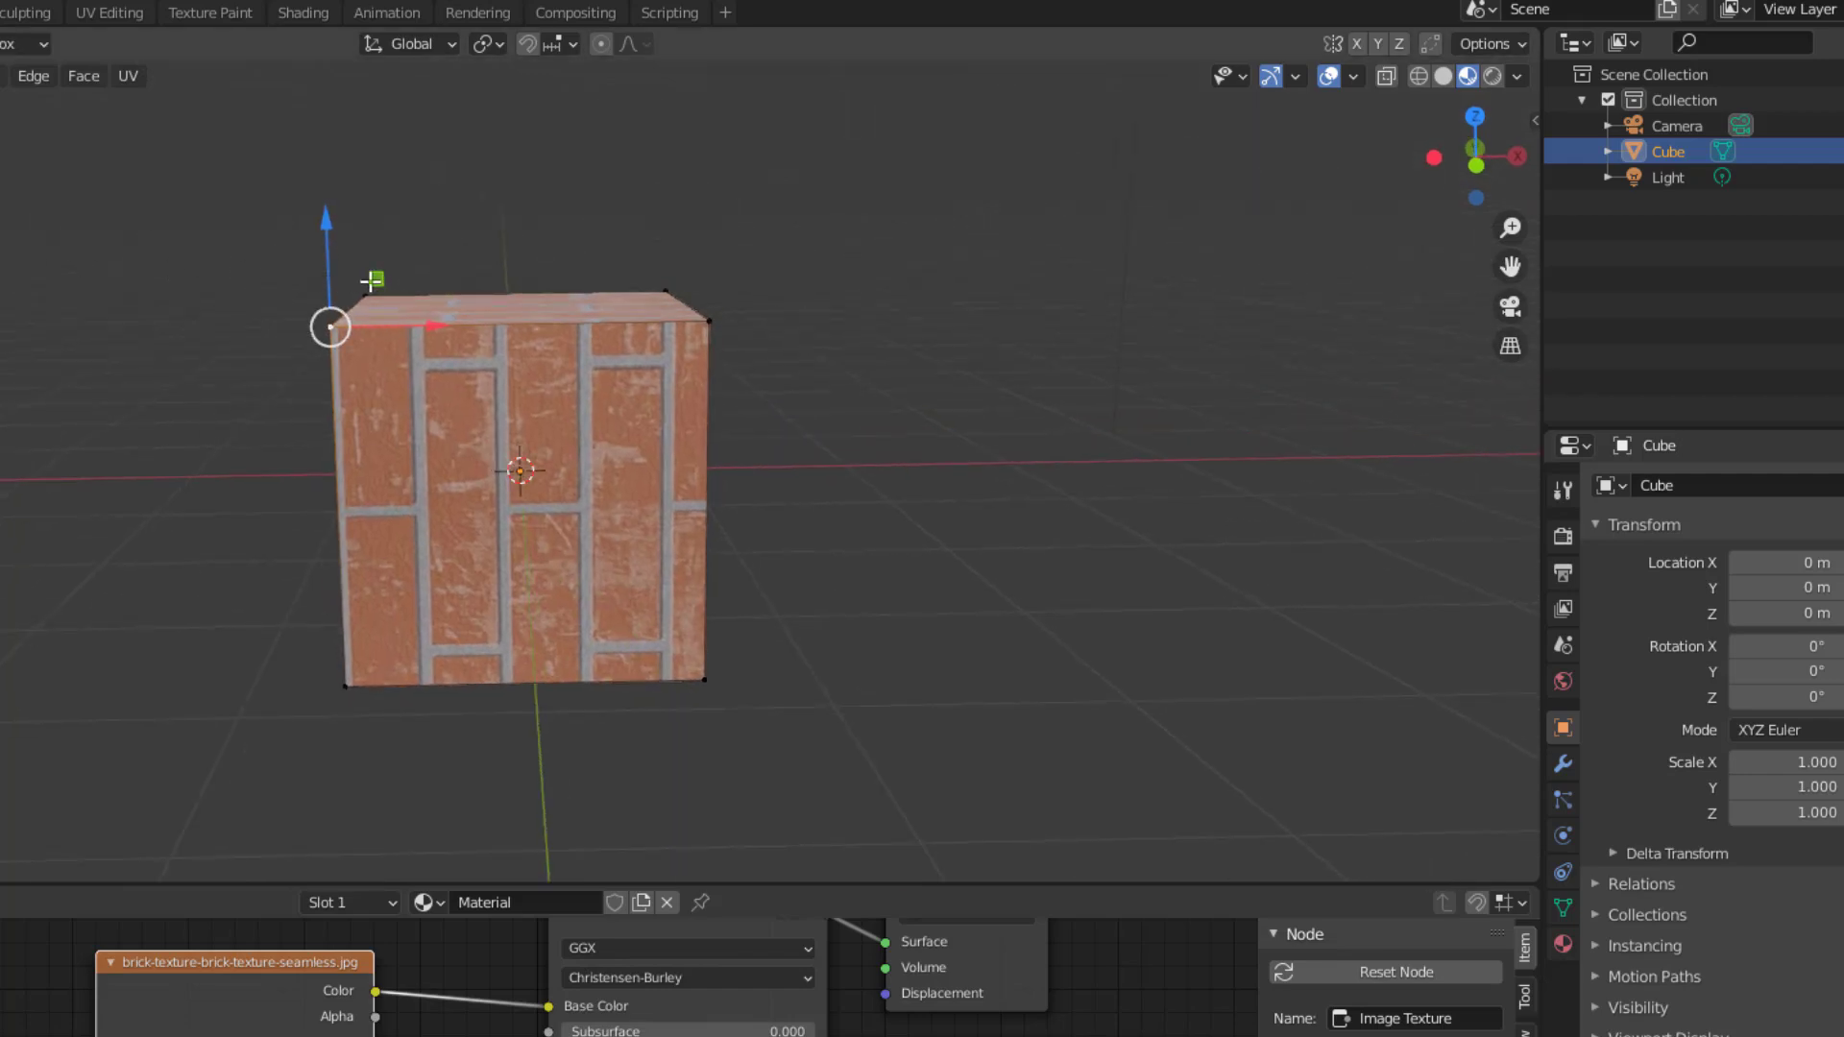
pyautogui.moveTo(380, 286); pyautogui.dragTo(193, 268)
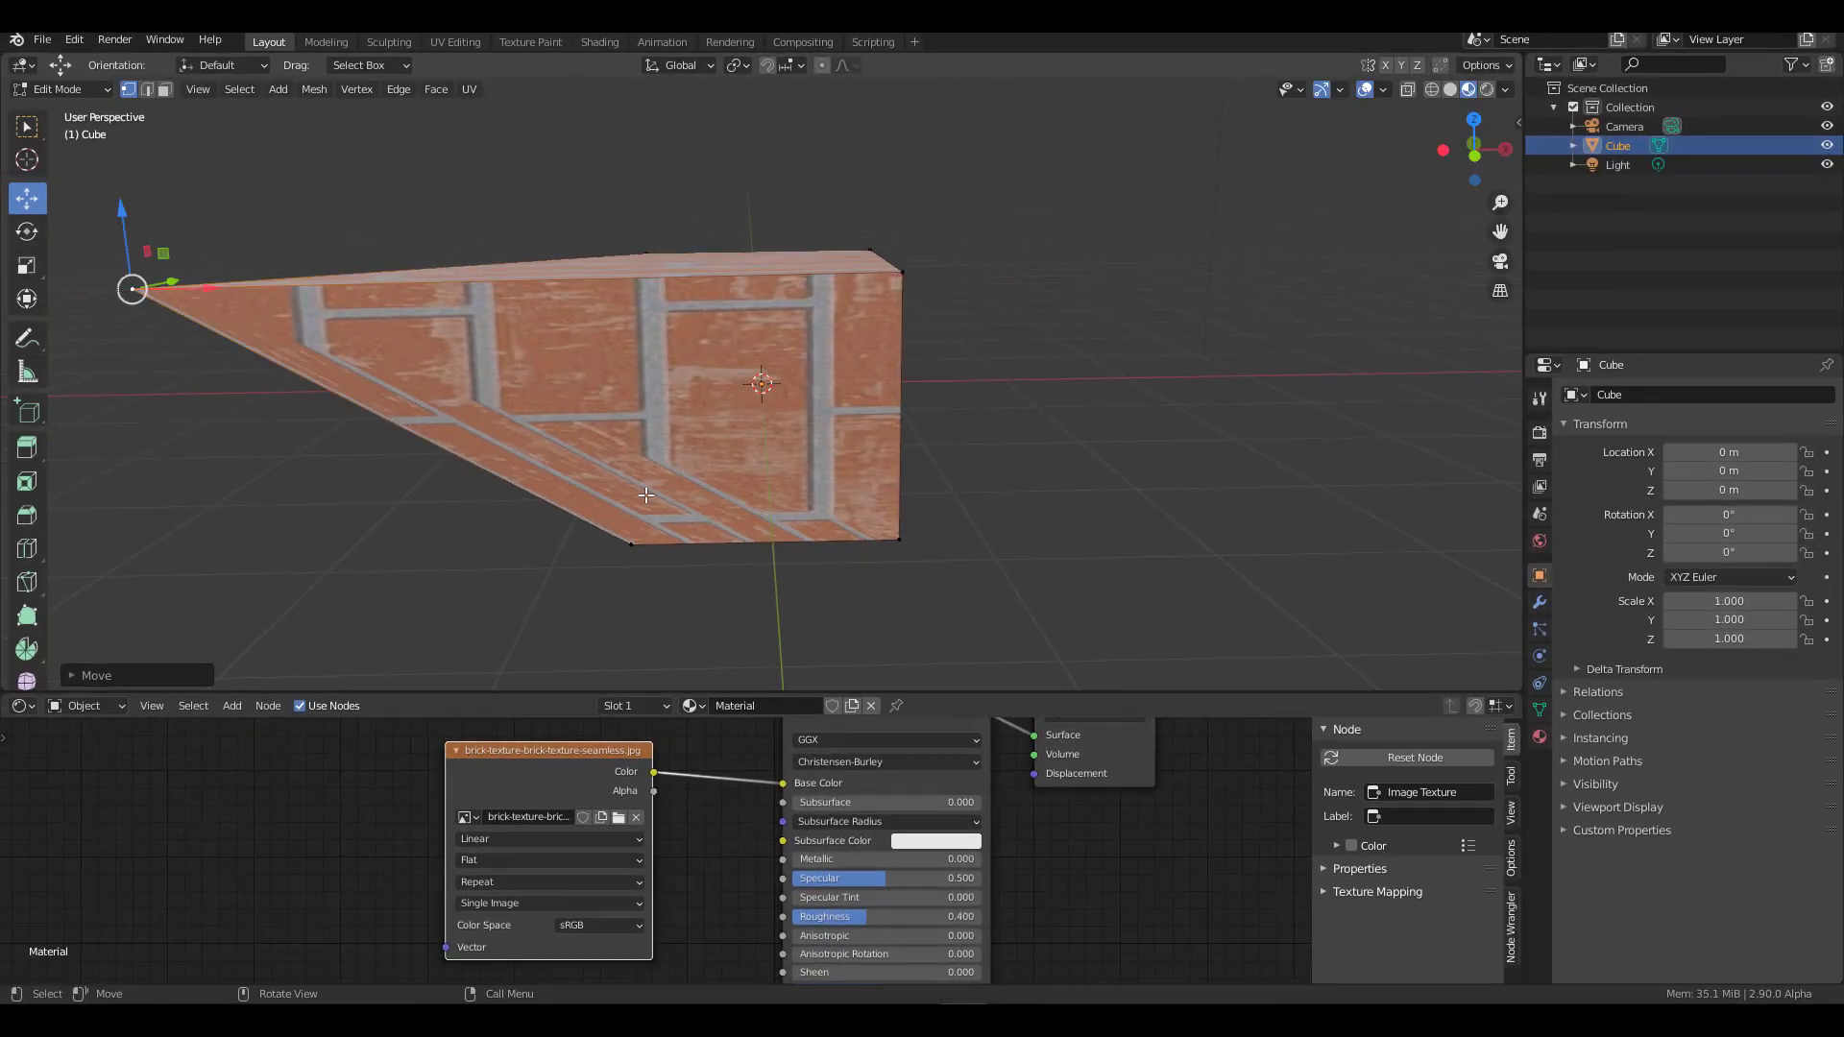
pyautogui.hotkey('ctrl', 'z')
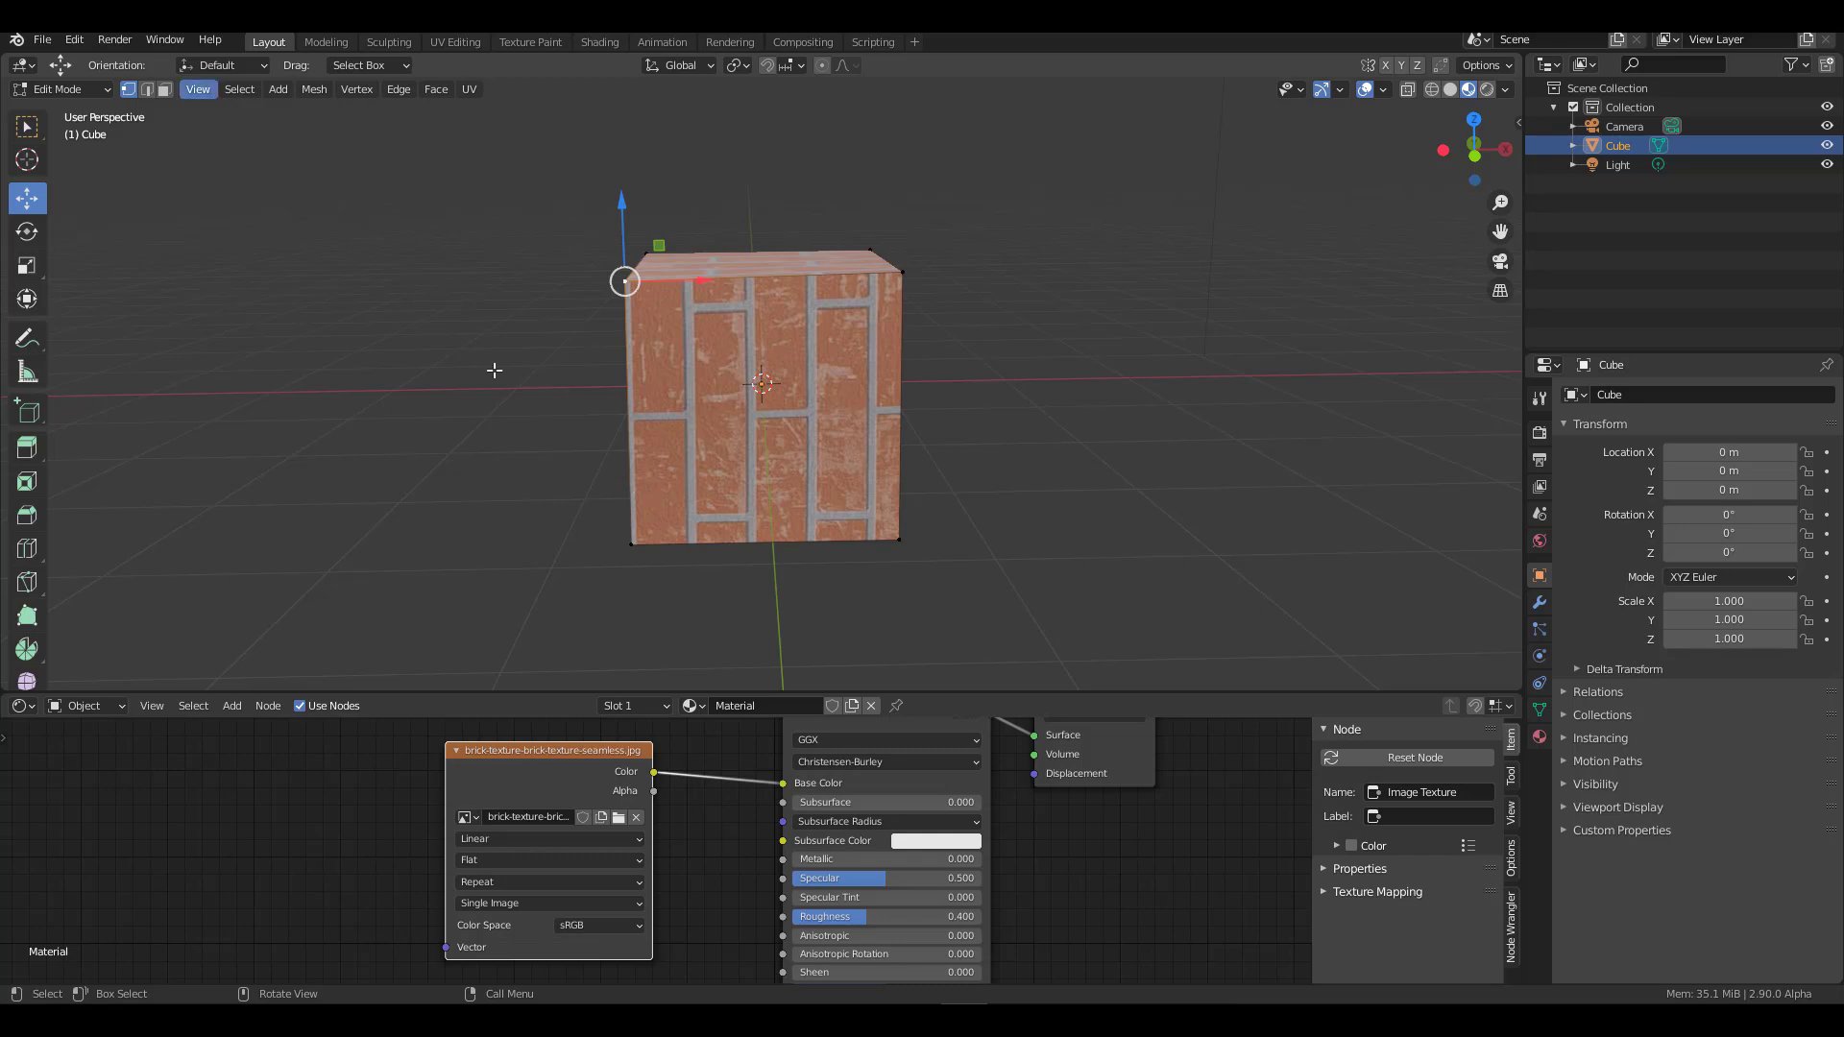
# Step: In edge selection, try moving the front face's left vertical edge about 3.9 m outward along X, then undo the move
pyautogui.click(147, 90)
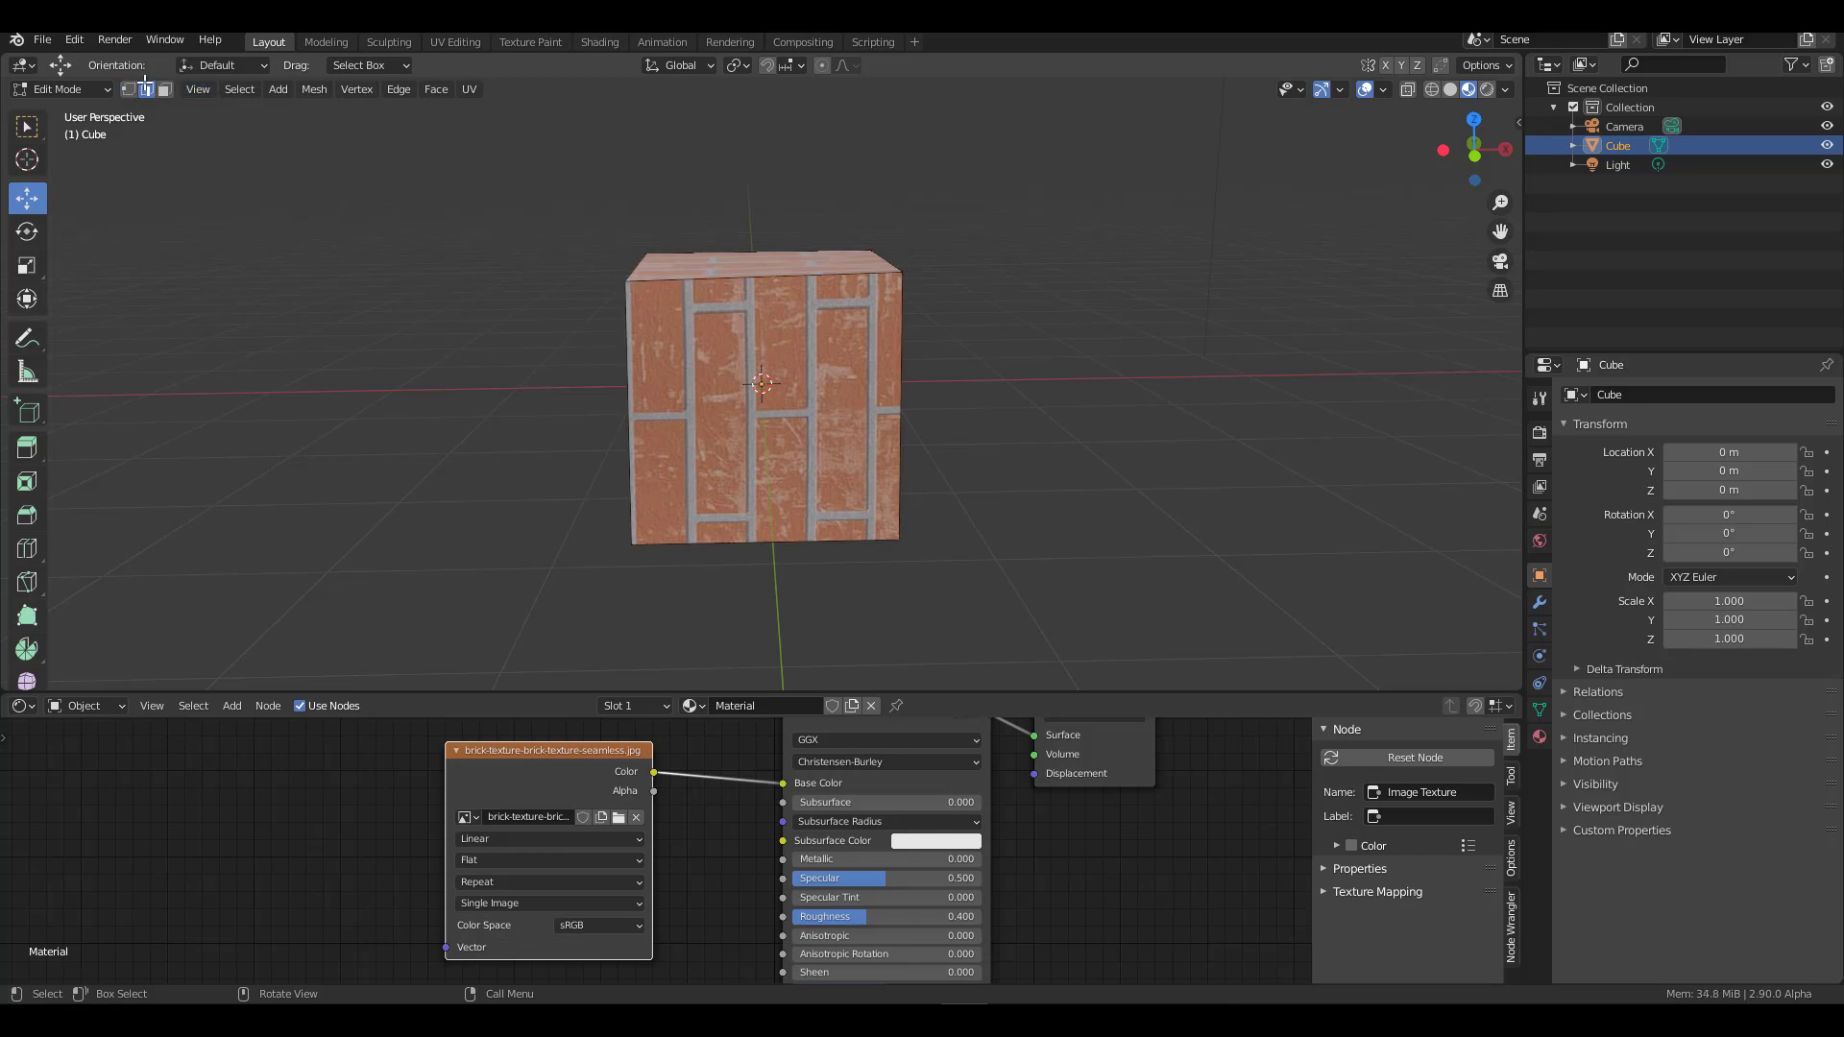
pyautogui.click(630, 378)
pyautogui.press('g')
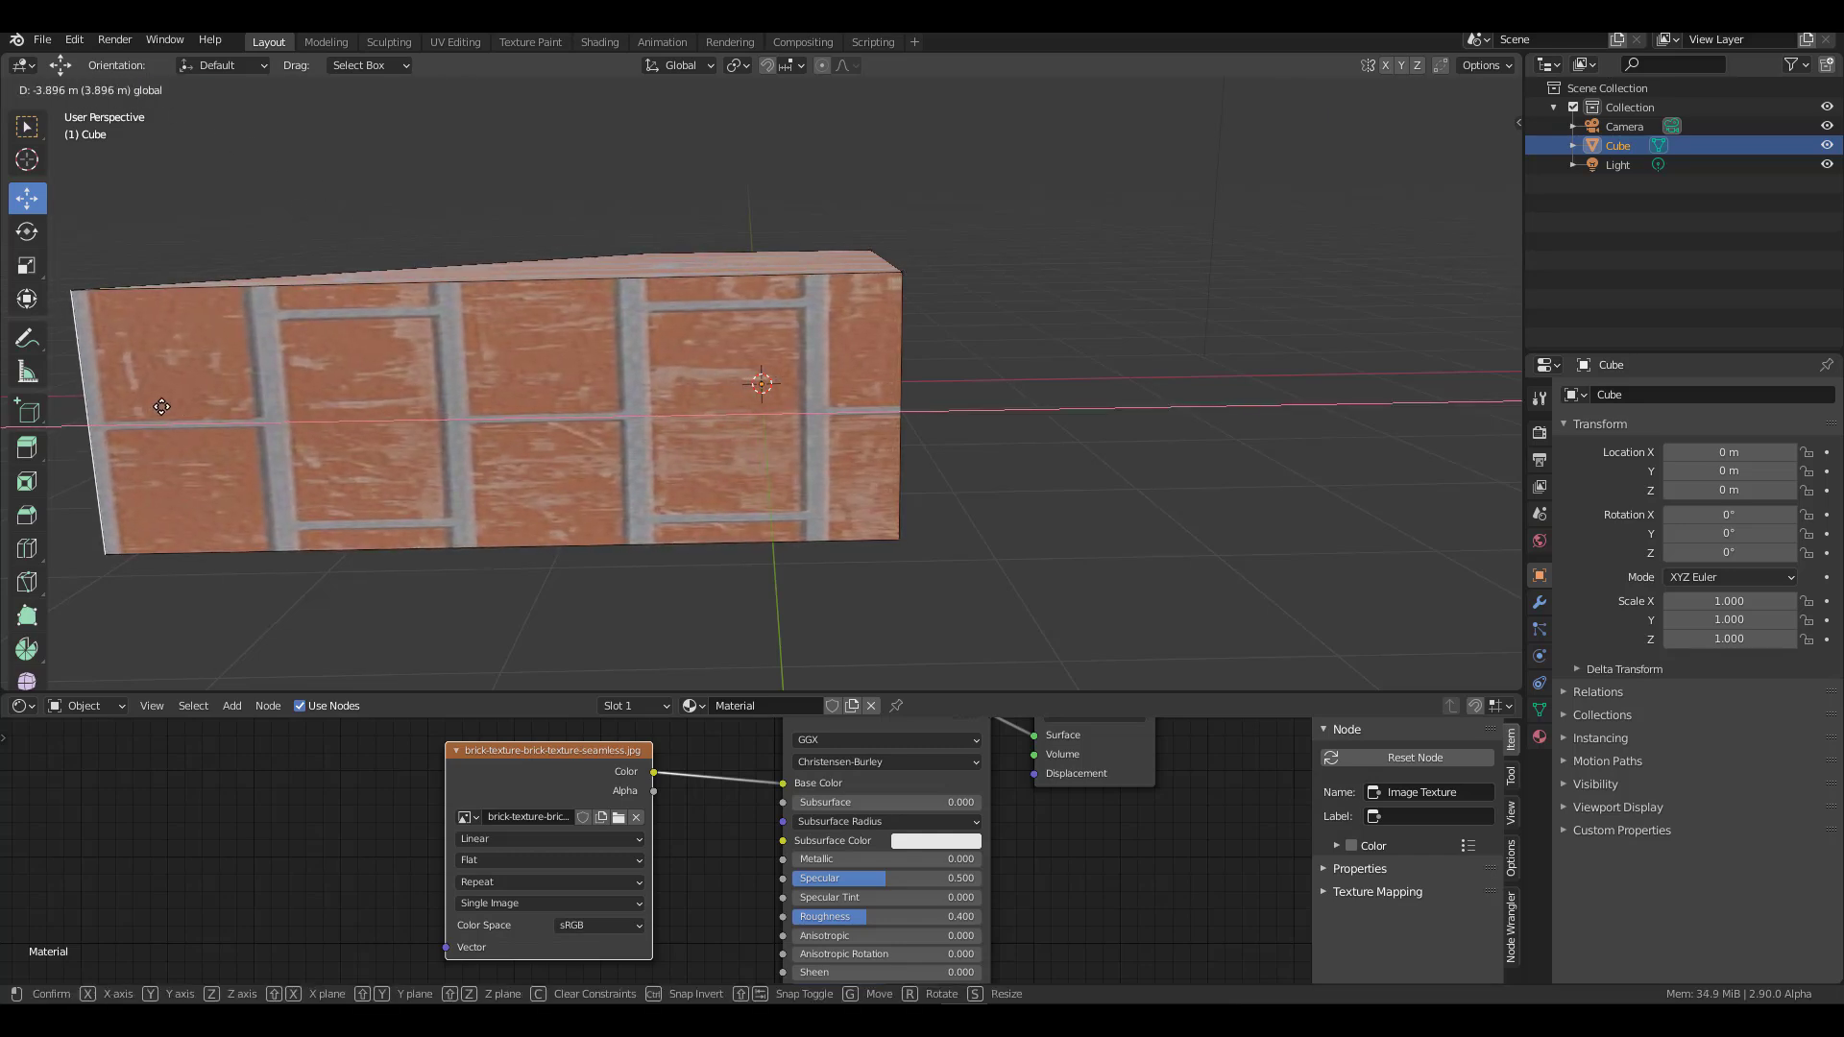
pyautogui.click(162, 408)
pyautogui.hotkey('ctrl', 'z')
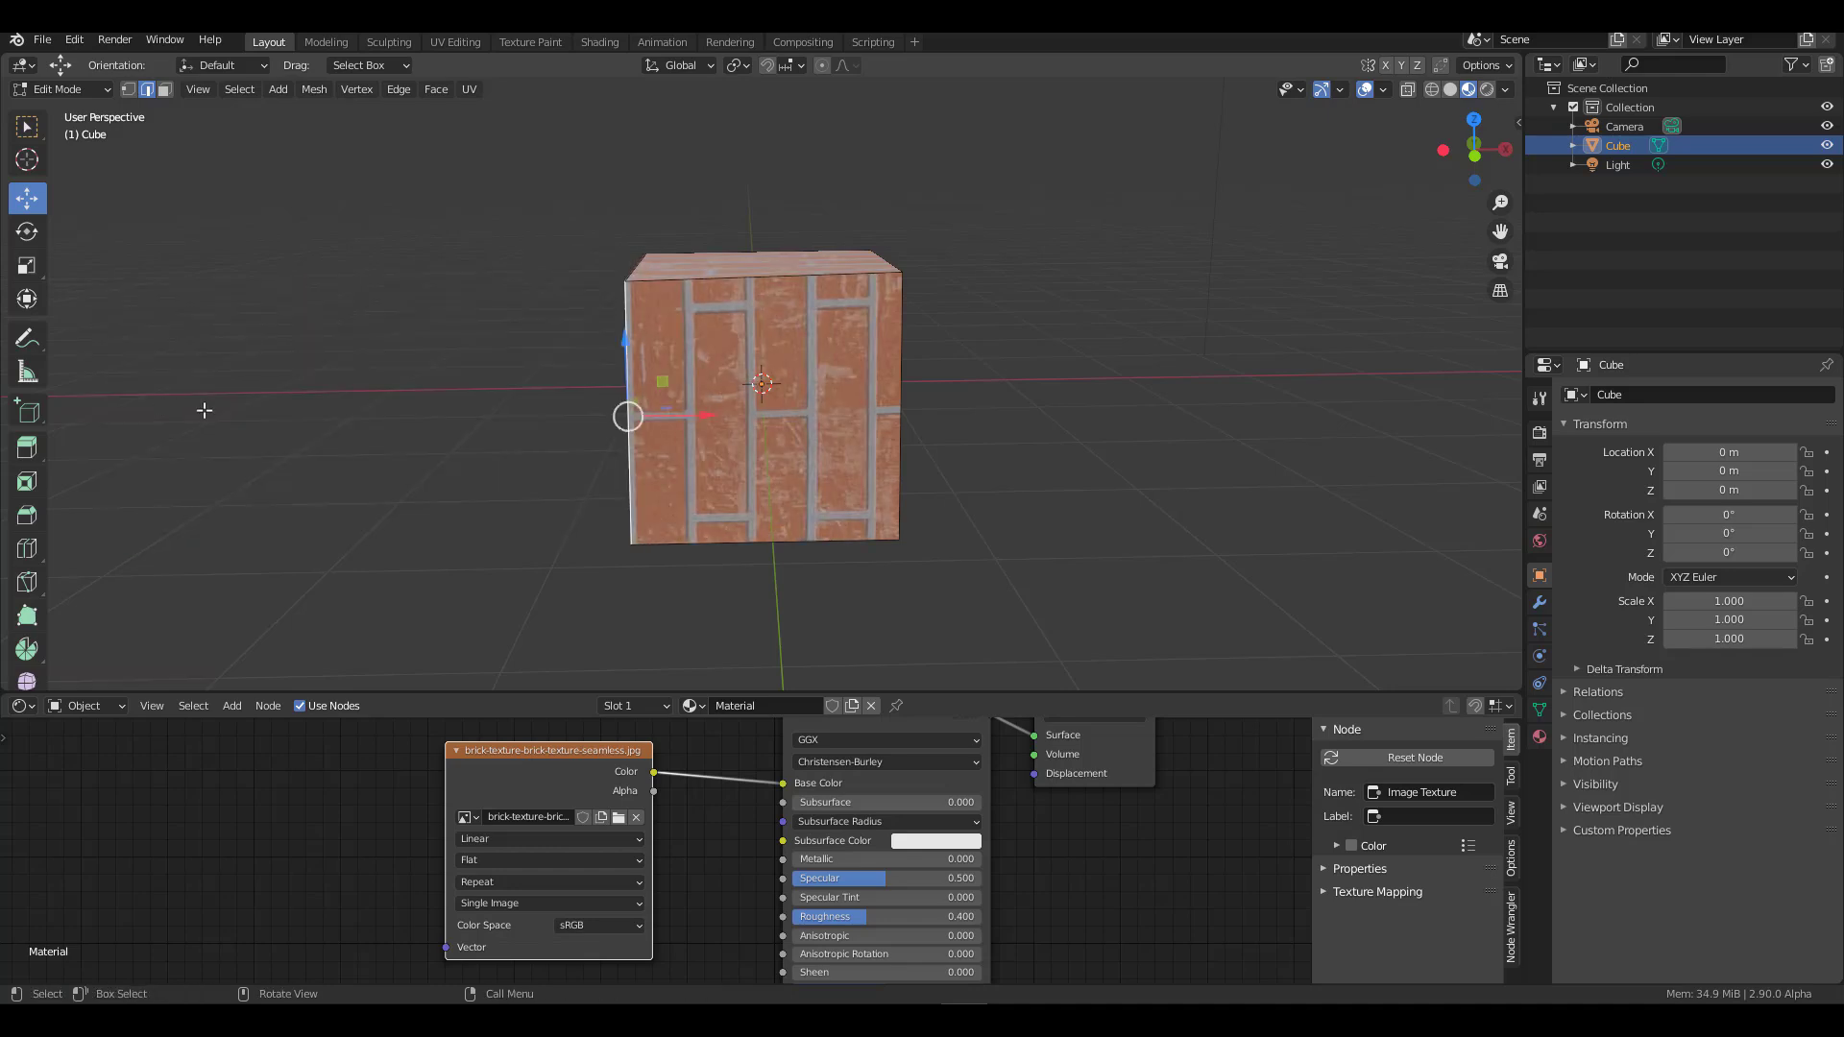
# Step: Enable Correct Face Attributes in the transform options with the vertical edge still selected
pyautogui.moveTo(256, 412); pyautogui.dragTo(923, 470, button='middle')
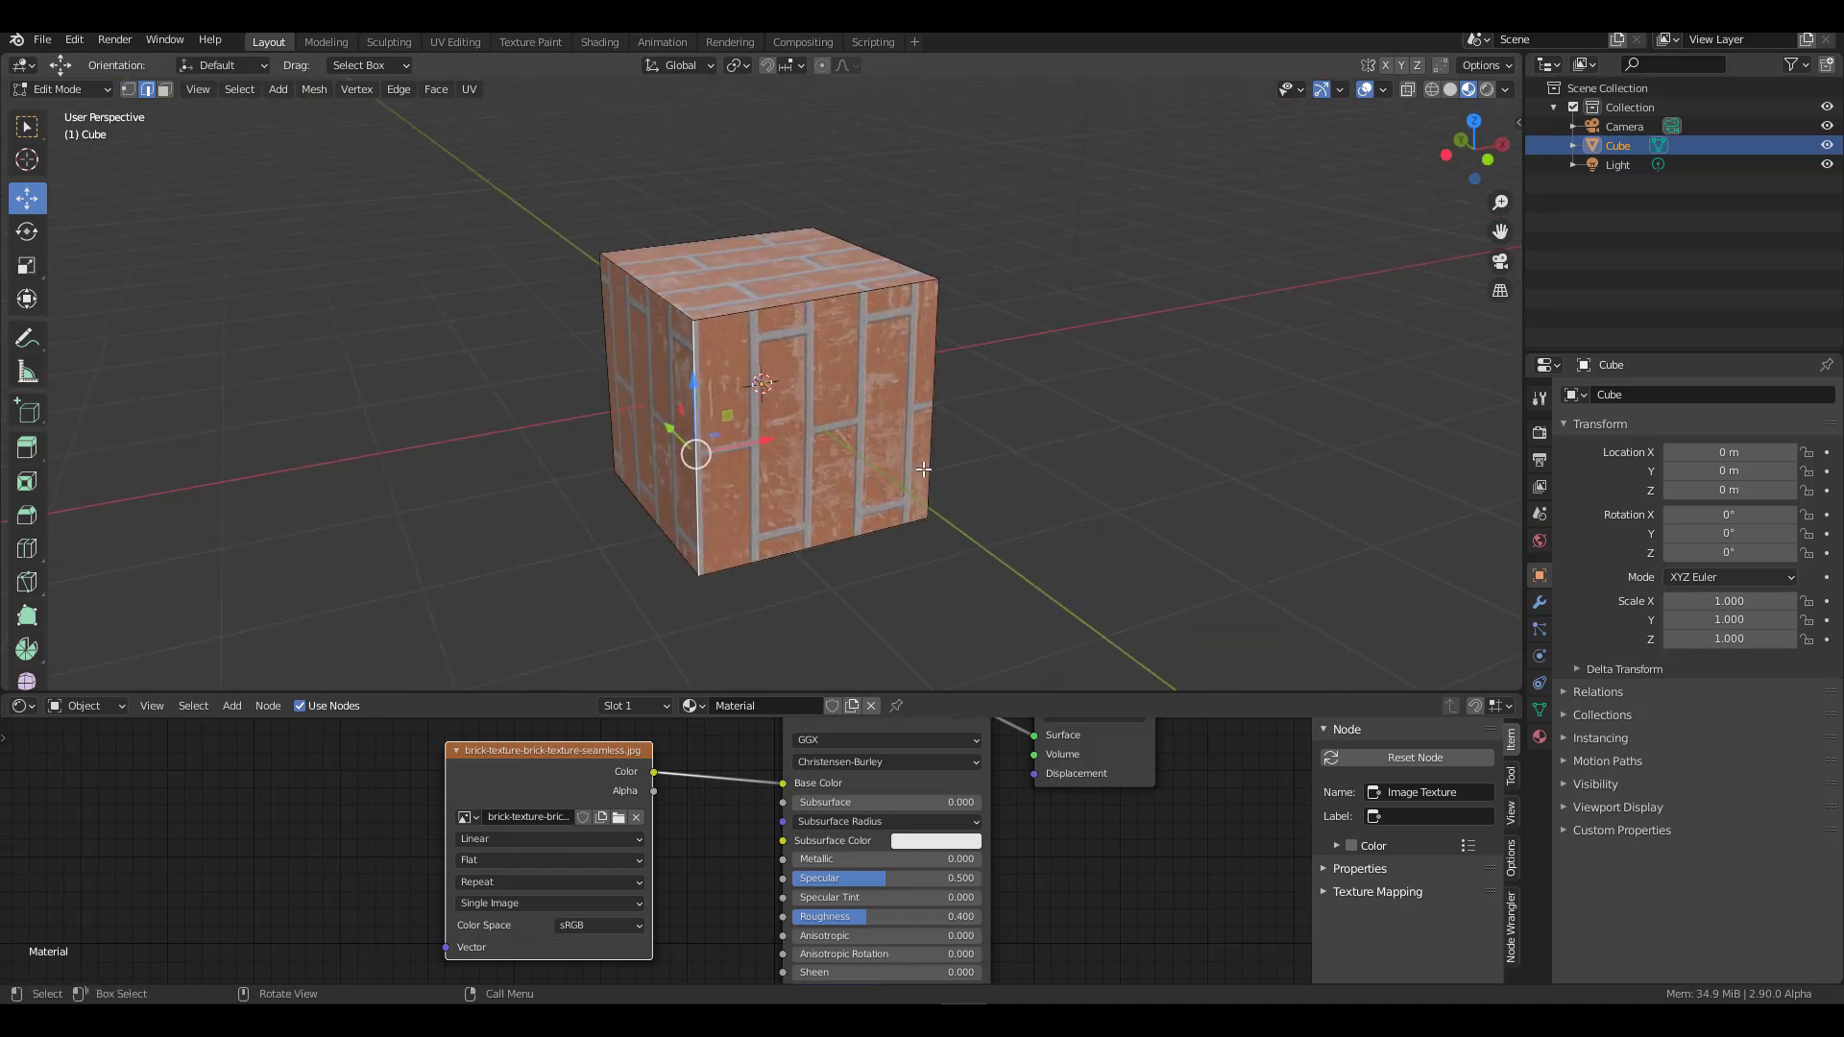
pyautogui.click(1491, 66)
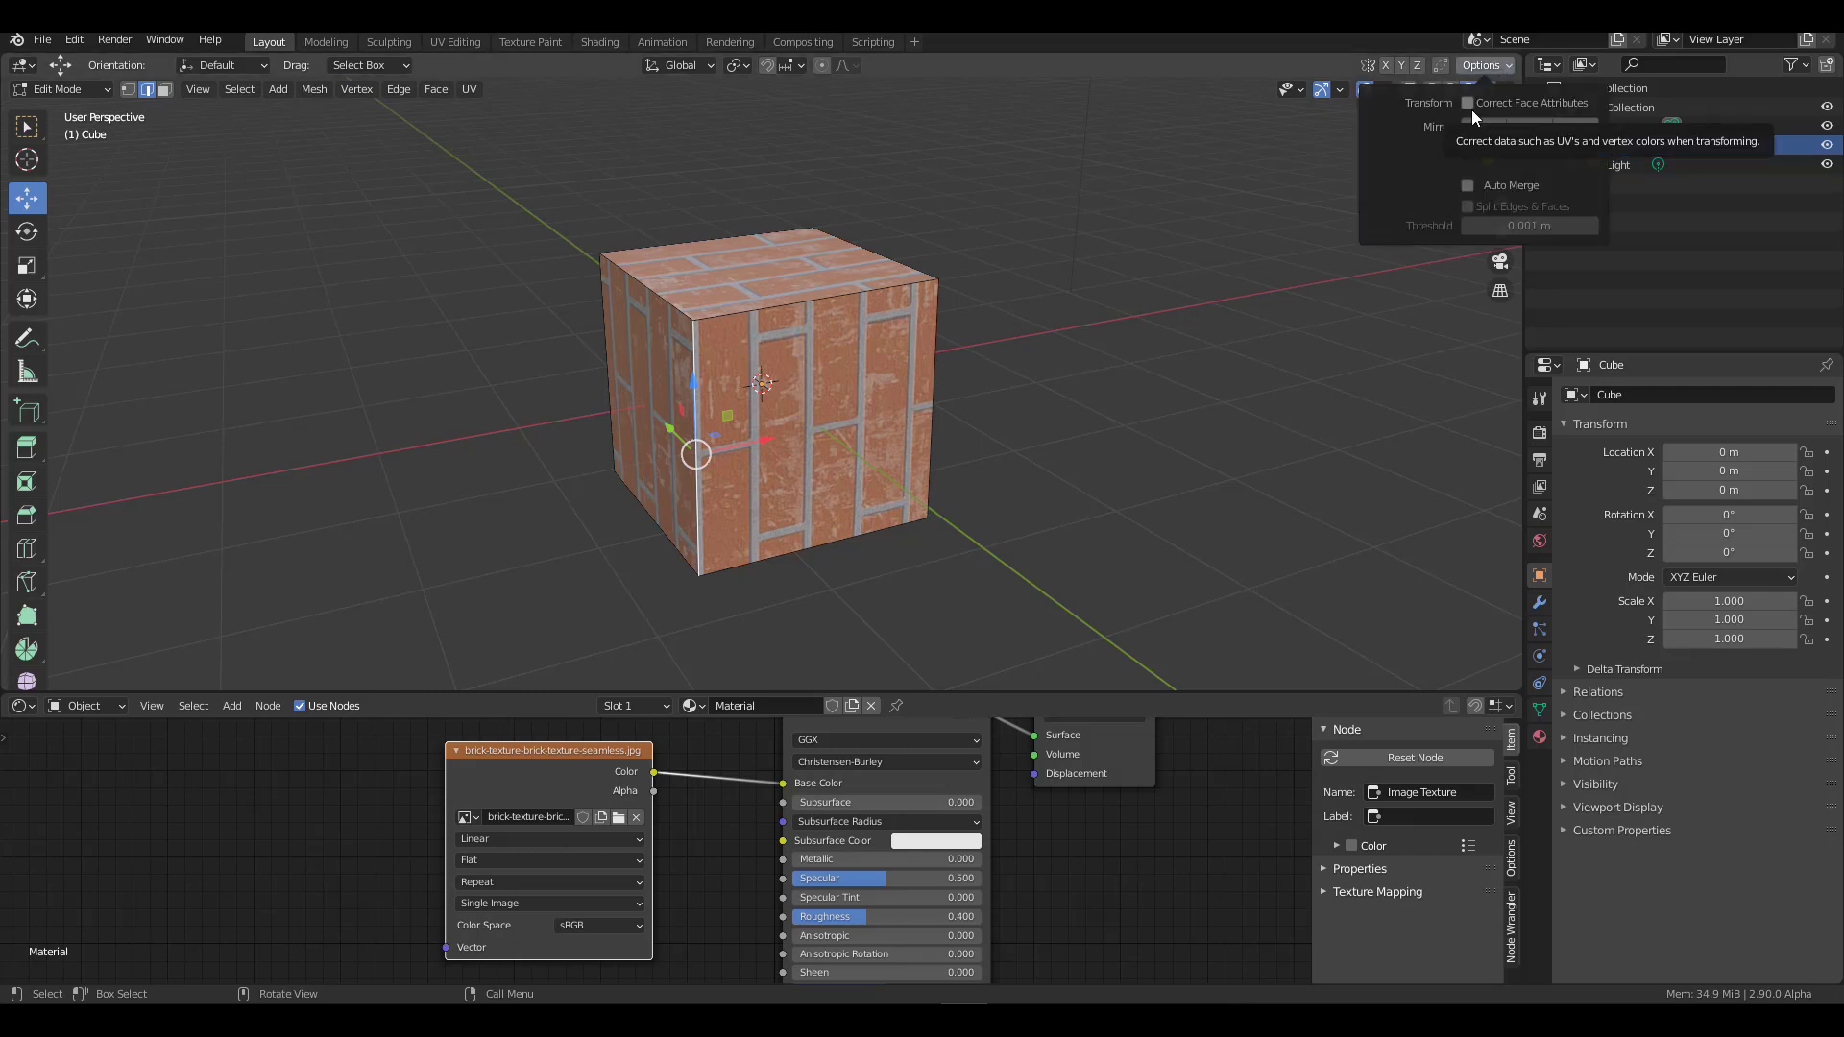
pyautogui.click(1468, 102)
pyautogui.press('Escape')
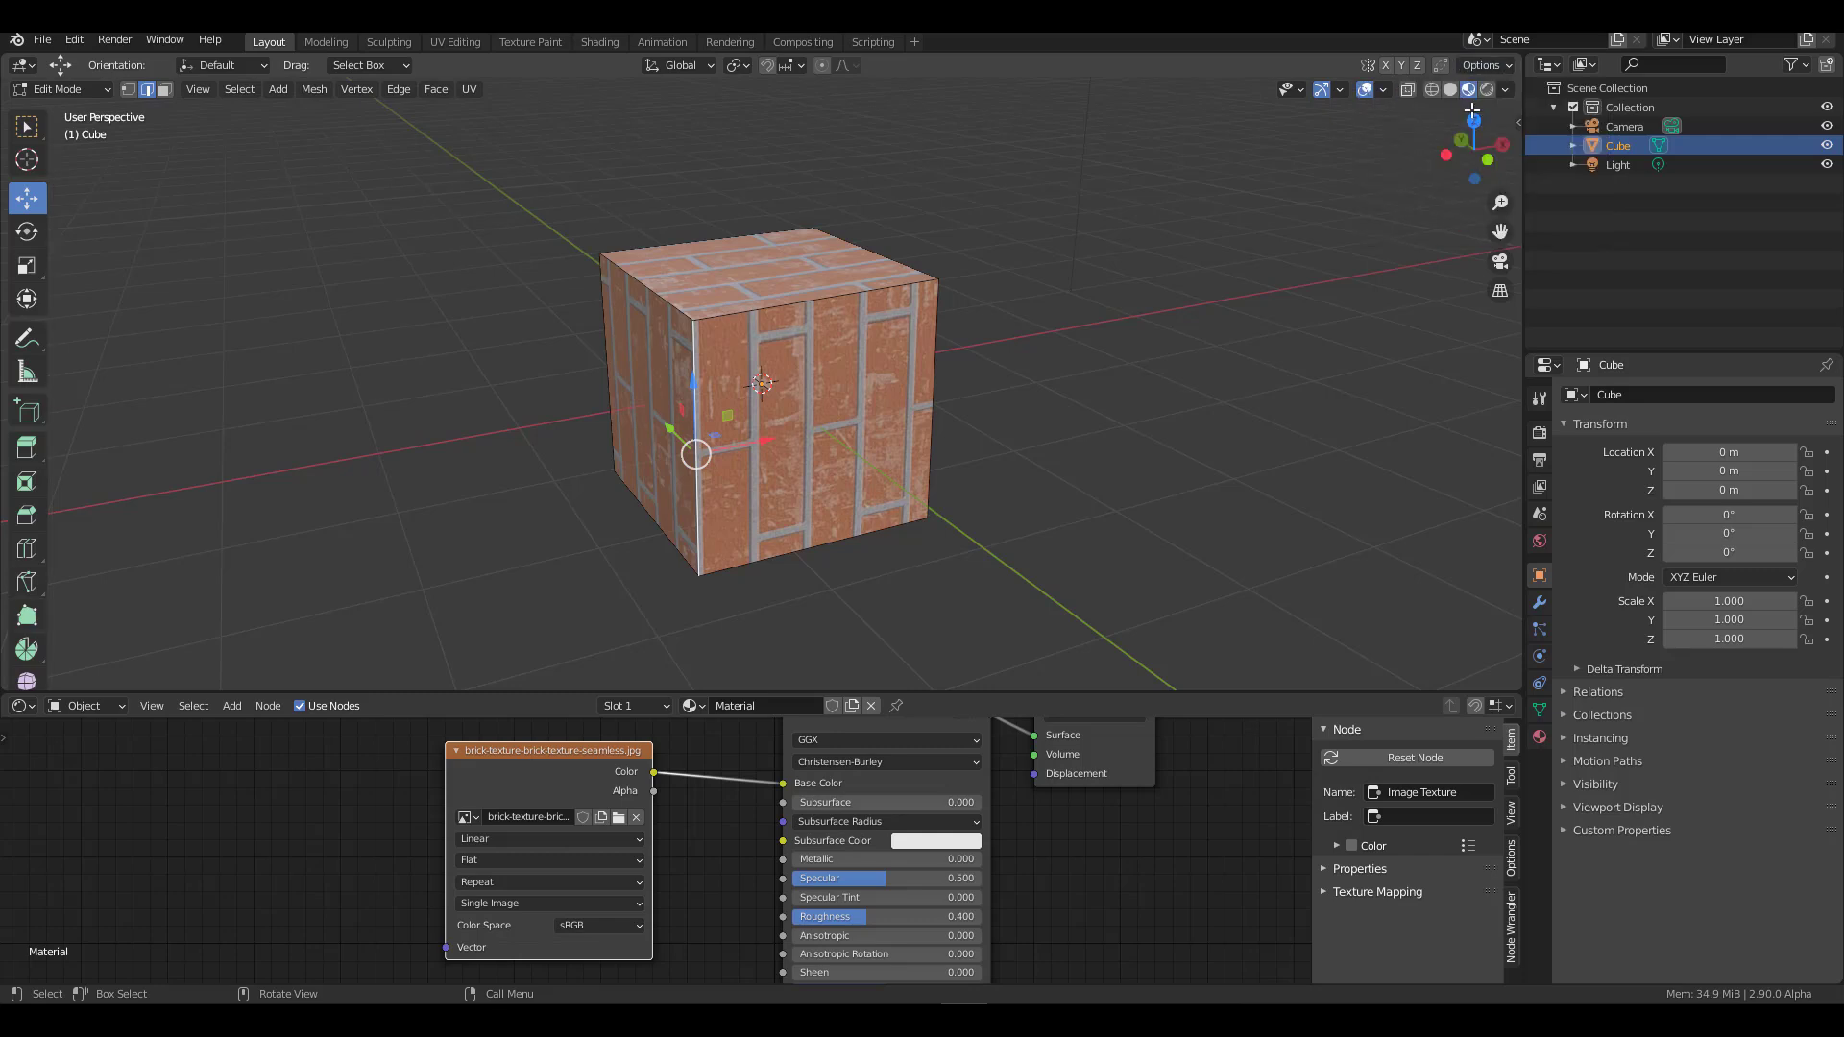
pyautogui.moveTo(868, 450); pyautogui.dragTo(808, 382, button='middle')
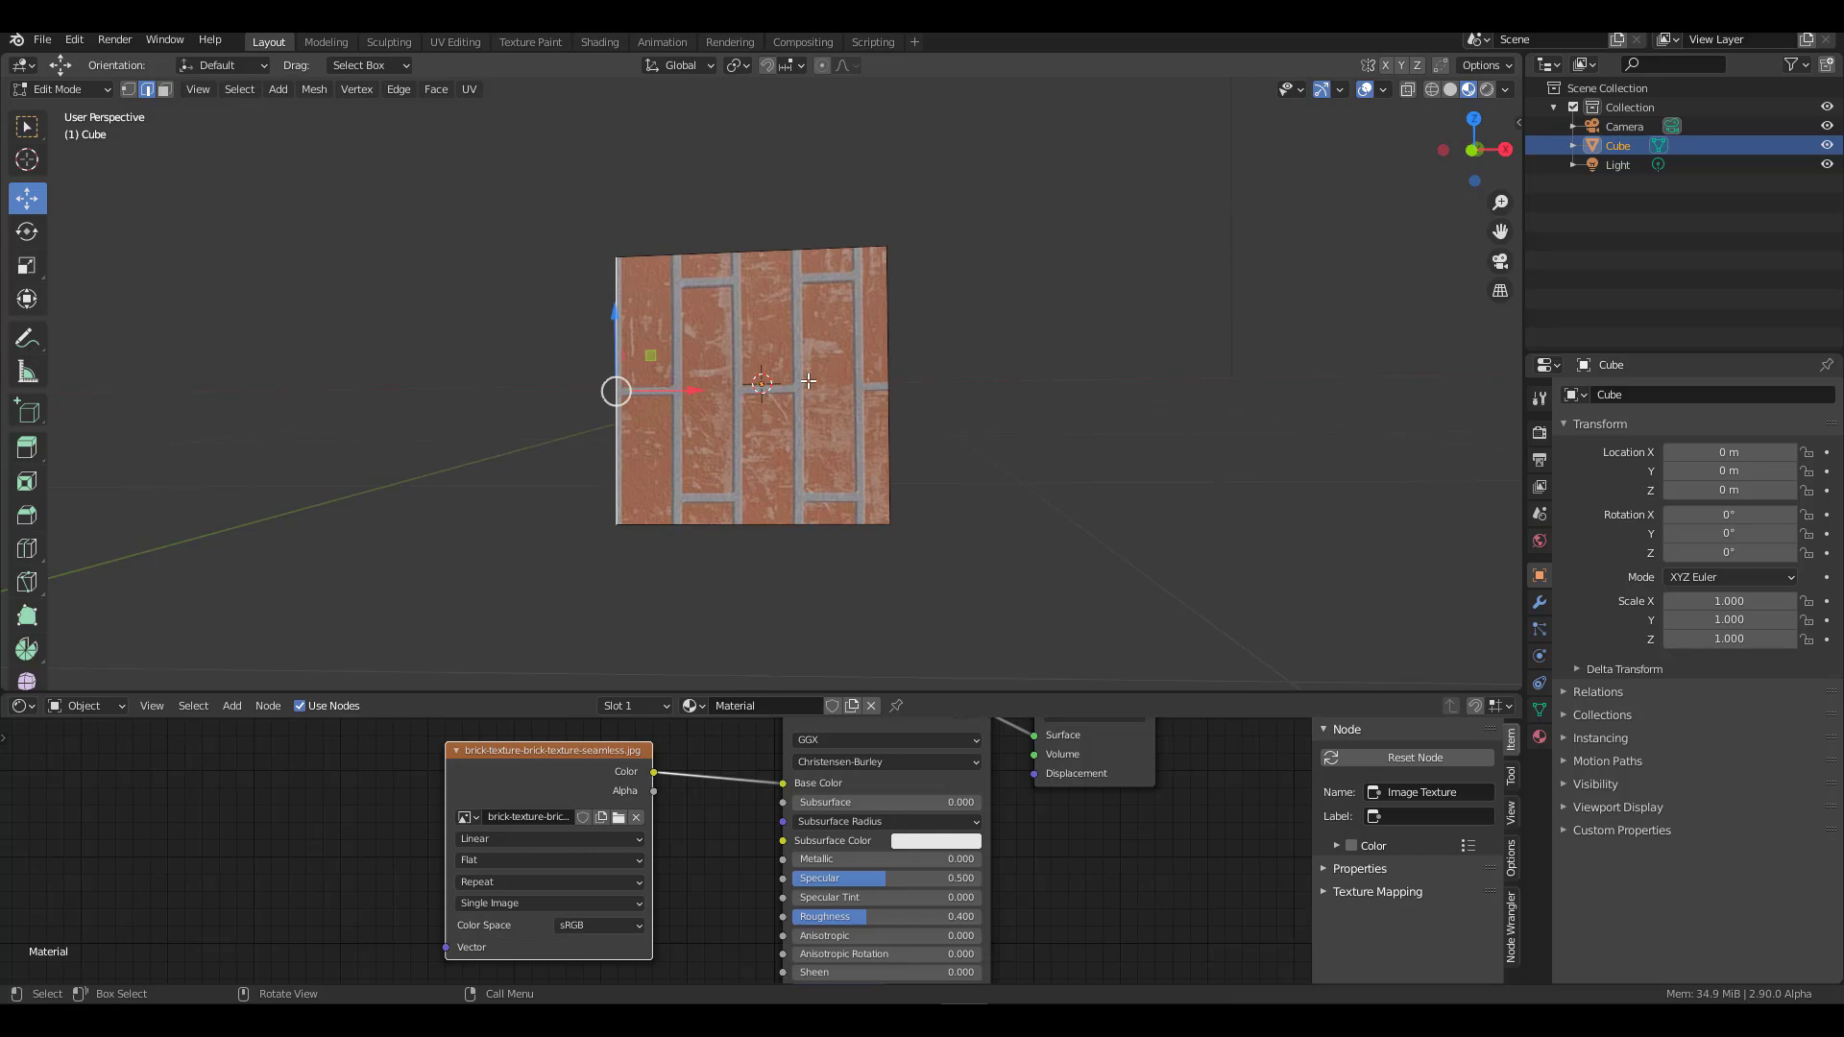
# Step: Try stretching the textured front face by moving its left and right vertical edges outward along X
pyautogui.moveTo(808, 382); pyautogui.dragTo(759, 398, button='middle')
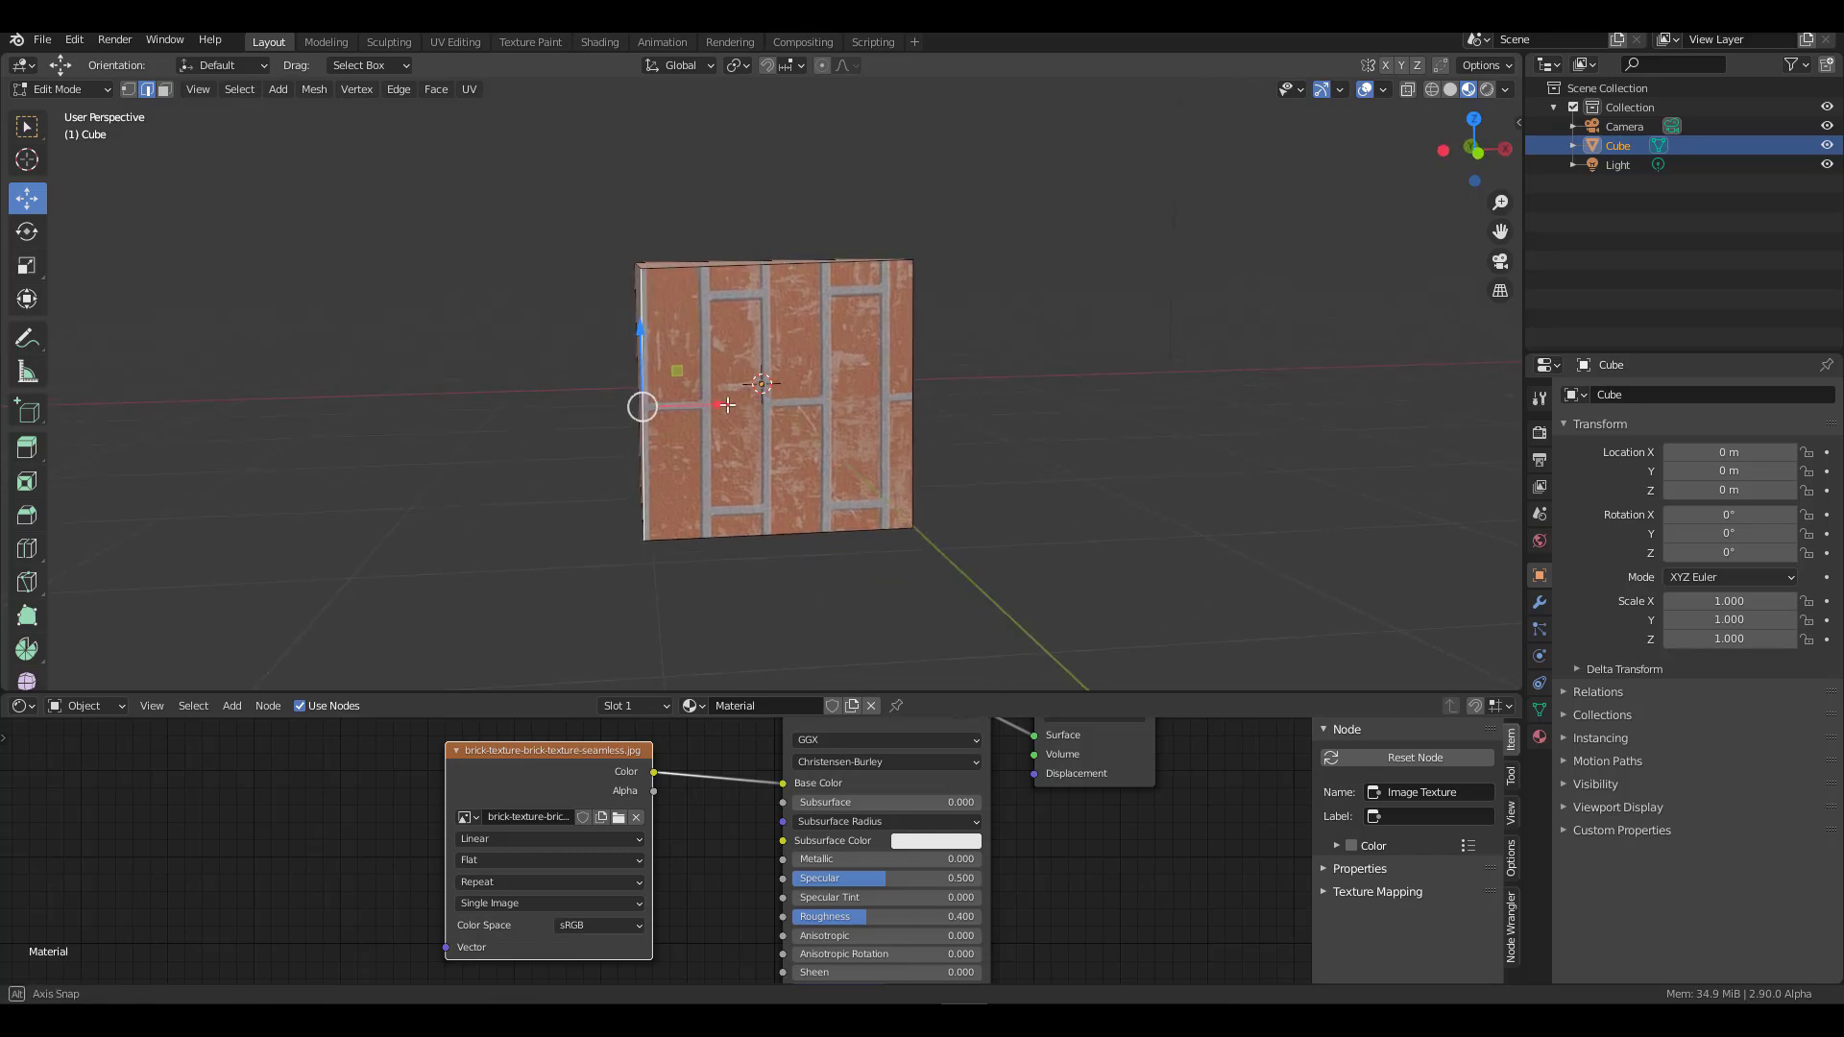
pyautogui.moveTo(714, 407); pyautogui.dragTo(462, 395)
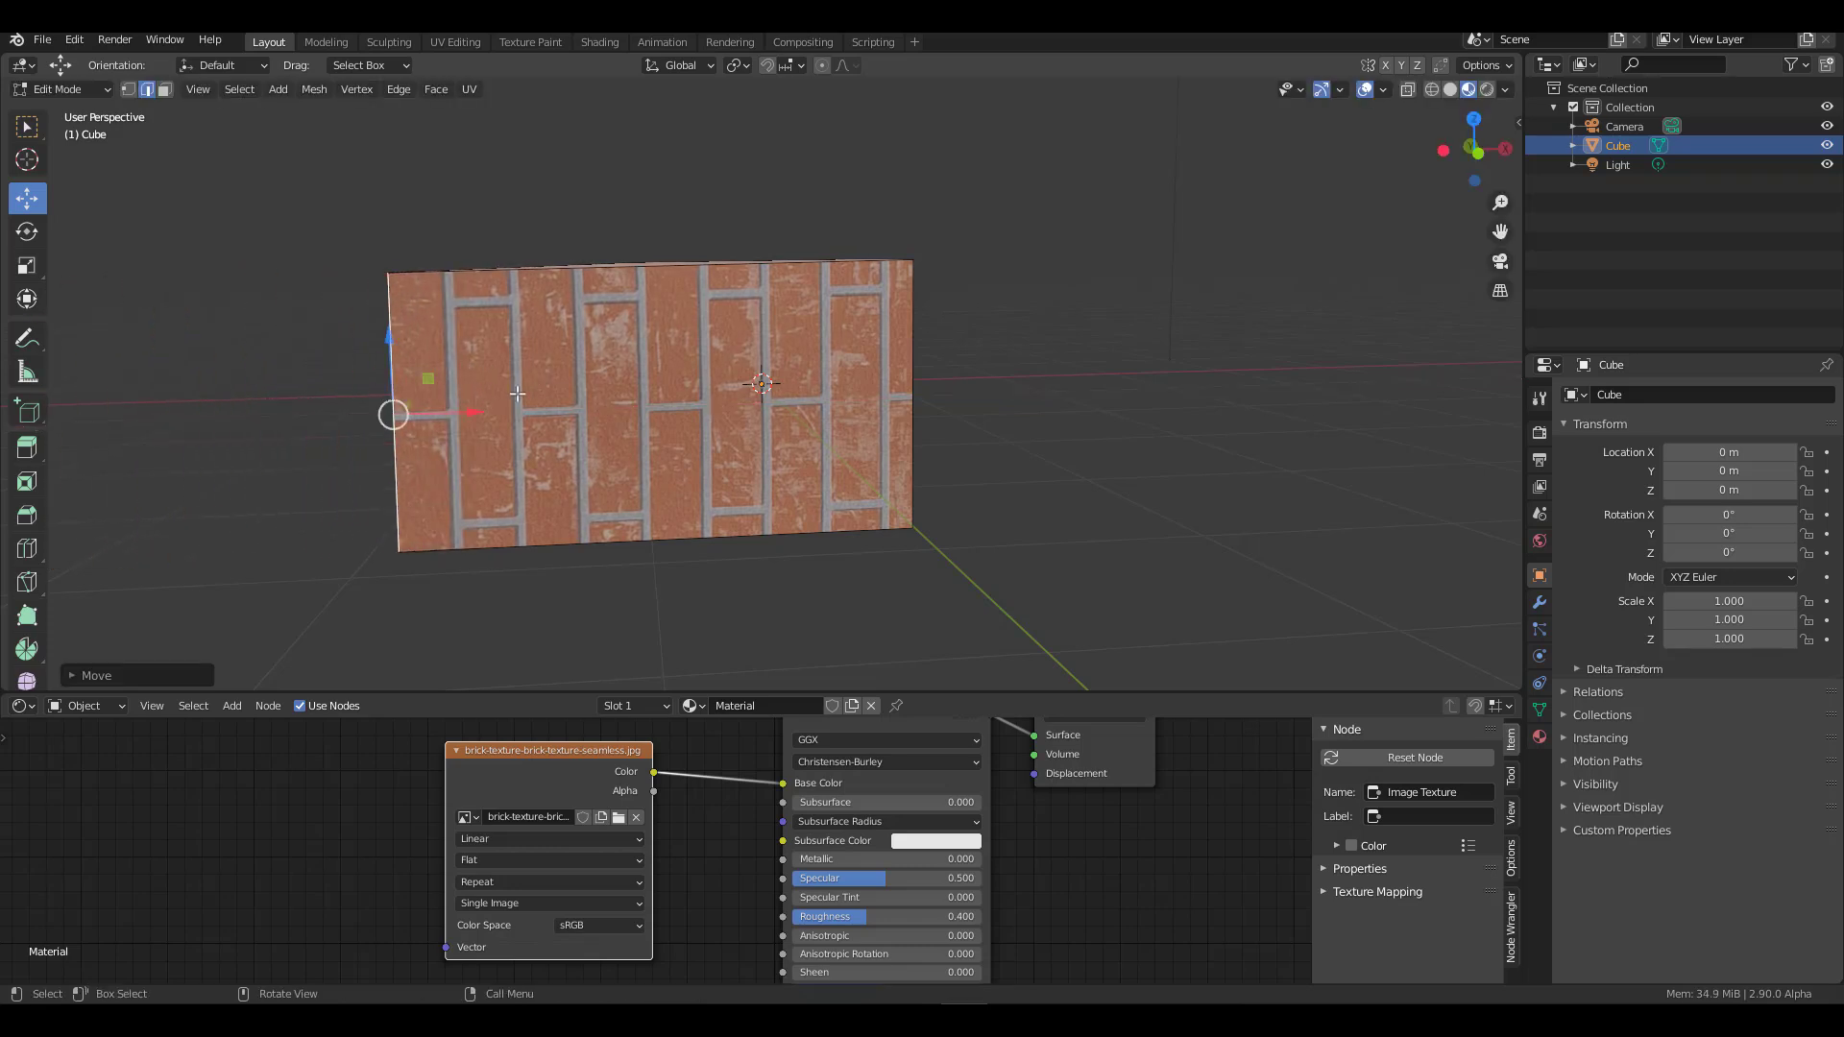
pyautogui.click(895, 383)
pyautogui.moveTo(994, 395); pyautogui.dragTo(1430, 385)
pyautogui.scroll(-2, 1429, 385)
pyautogui.moveTo(1430, 384); pyautogui.dragTo(1470, 427, button='middle')
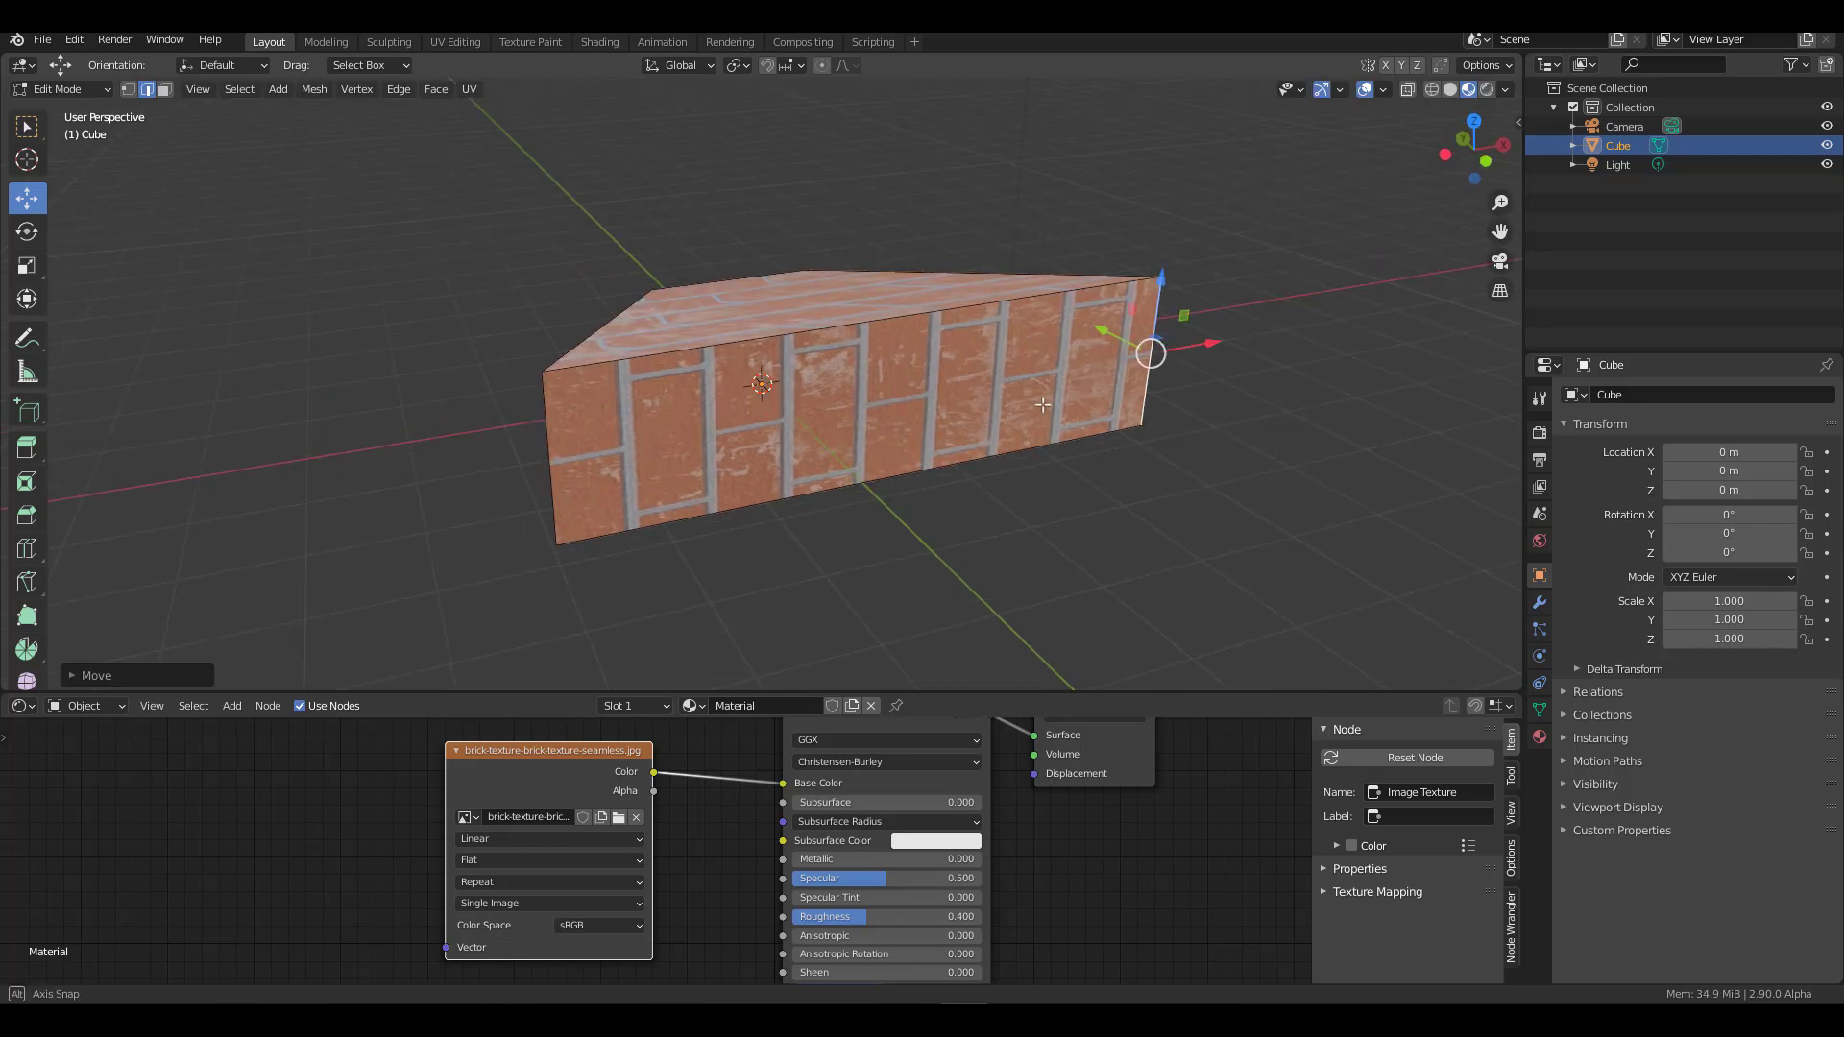
pyautogui.click(545, 429)
pyautogui.moveTo(620, 447); pyautogui.dragTo(365, 450)
pyautogui.moveTo(365, 450); pyautogui.dragTo(456, 435, button='middle')
# Step: Try moving both rear vertical edges outward along X so the cube becomes a long box
pyautogui.click(675, 401)
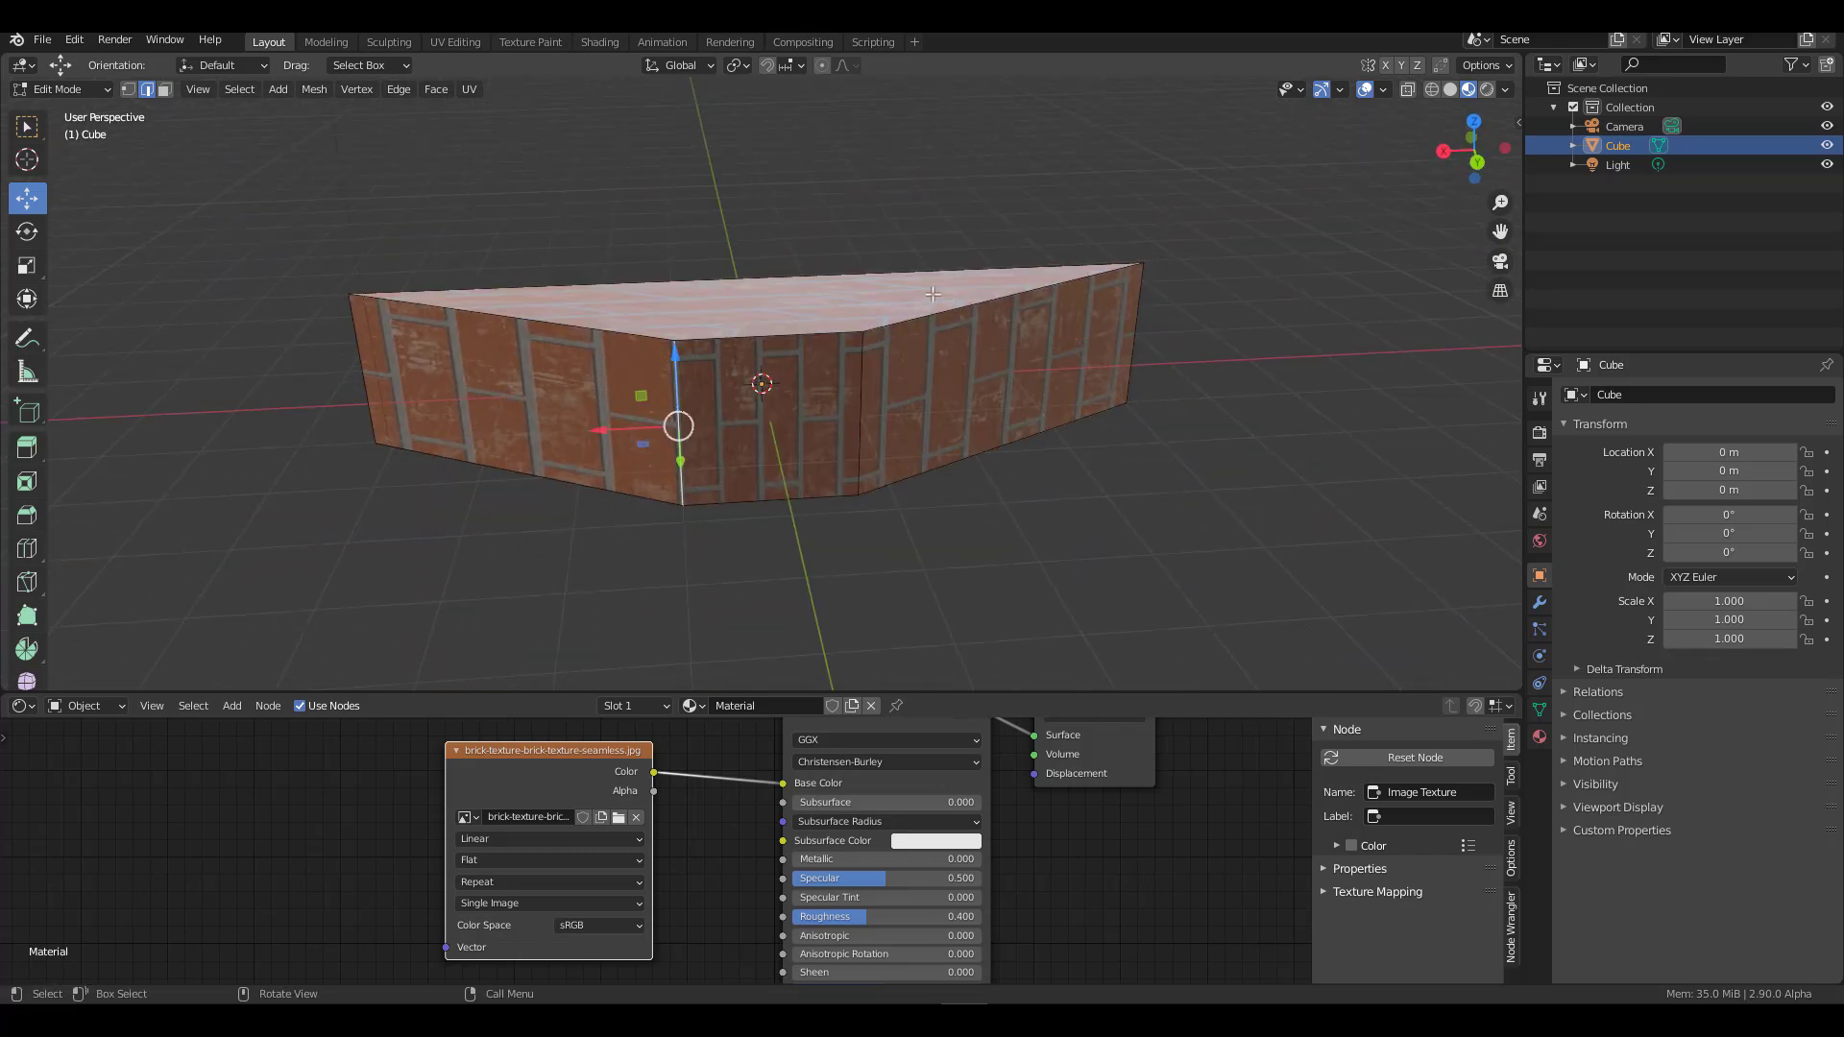
pyautogui.click(1480, 68)
pyautogui.moveTo(679, 425); pyautogui.dragTo(738, 462, button='middle')
pyautogui.press('g')
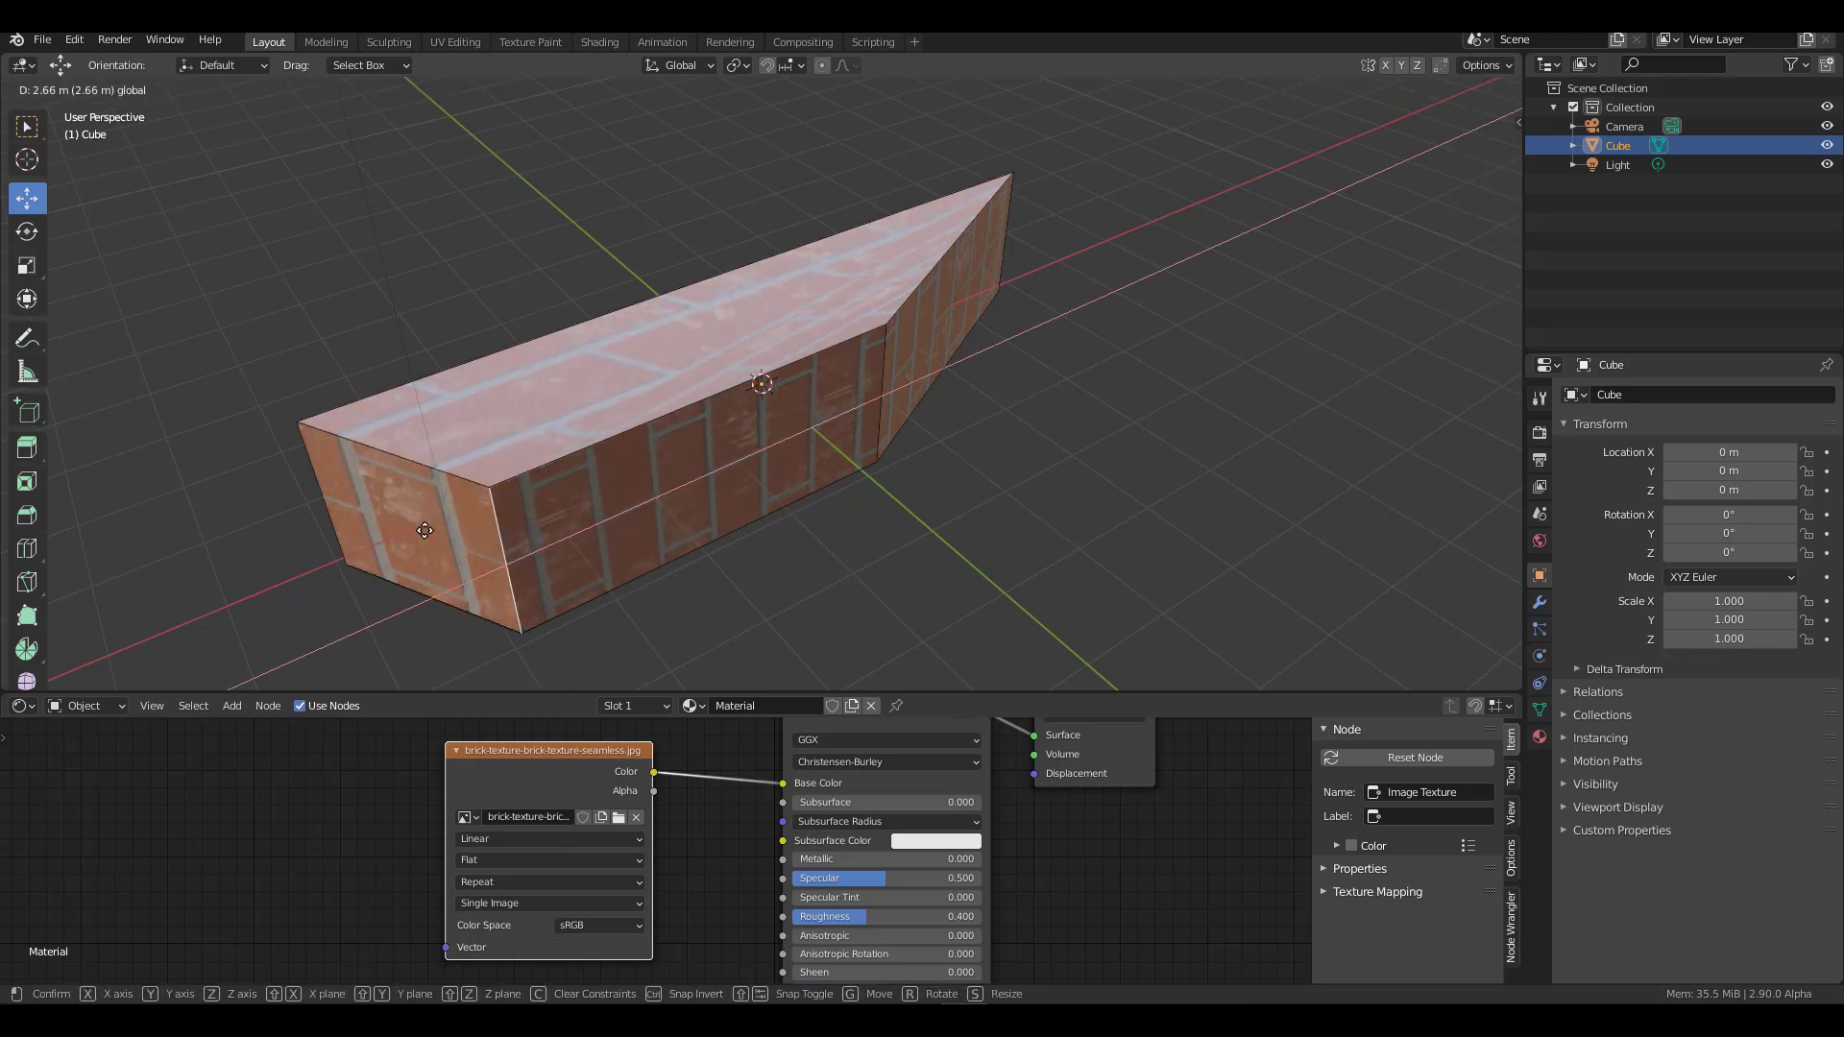
pyautogui.click(320, 556)
pyautogui.click(879, 404)
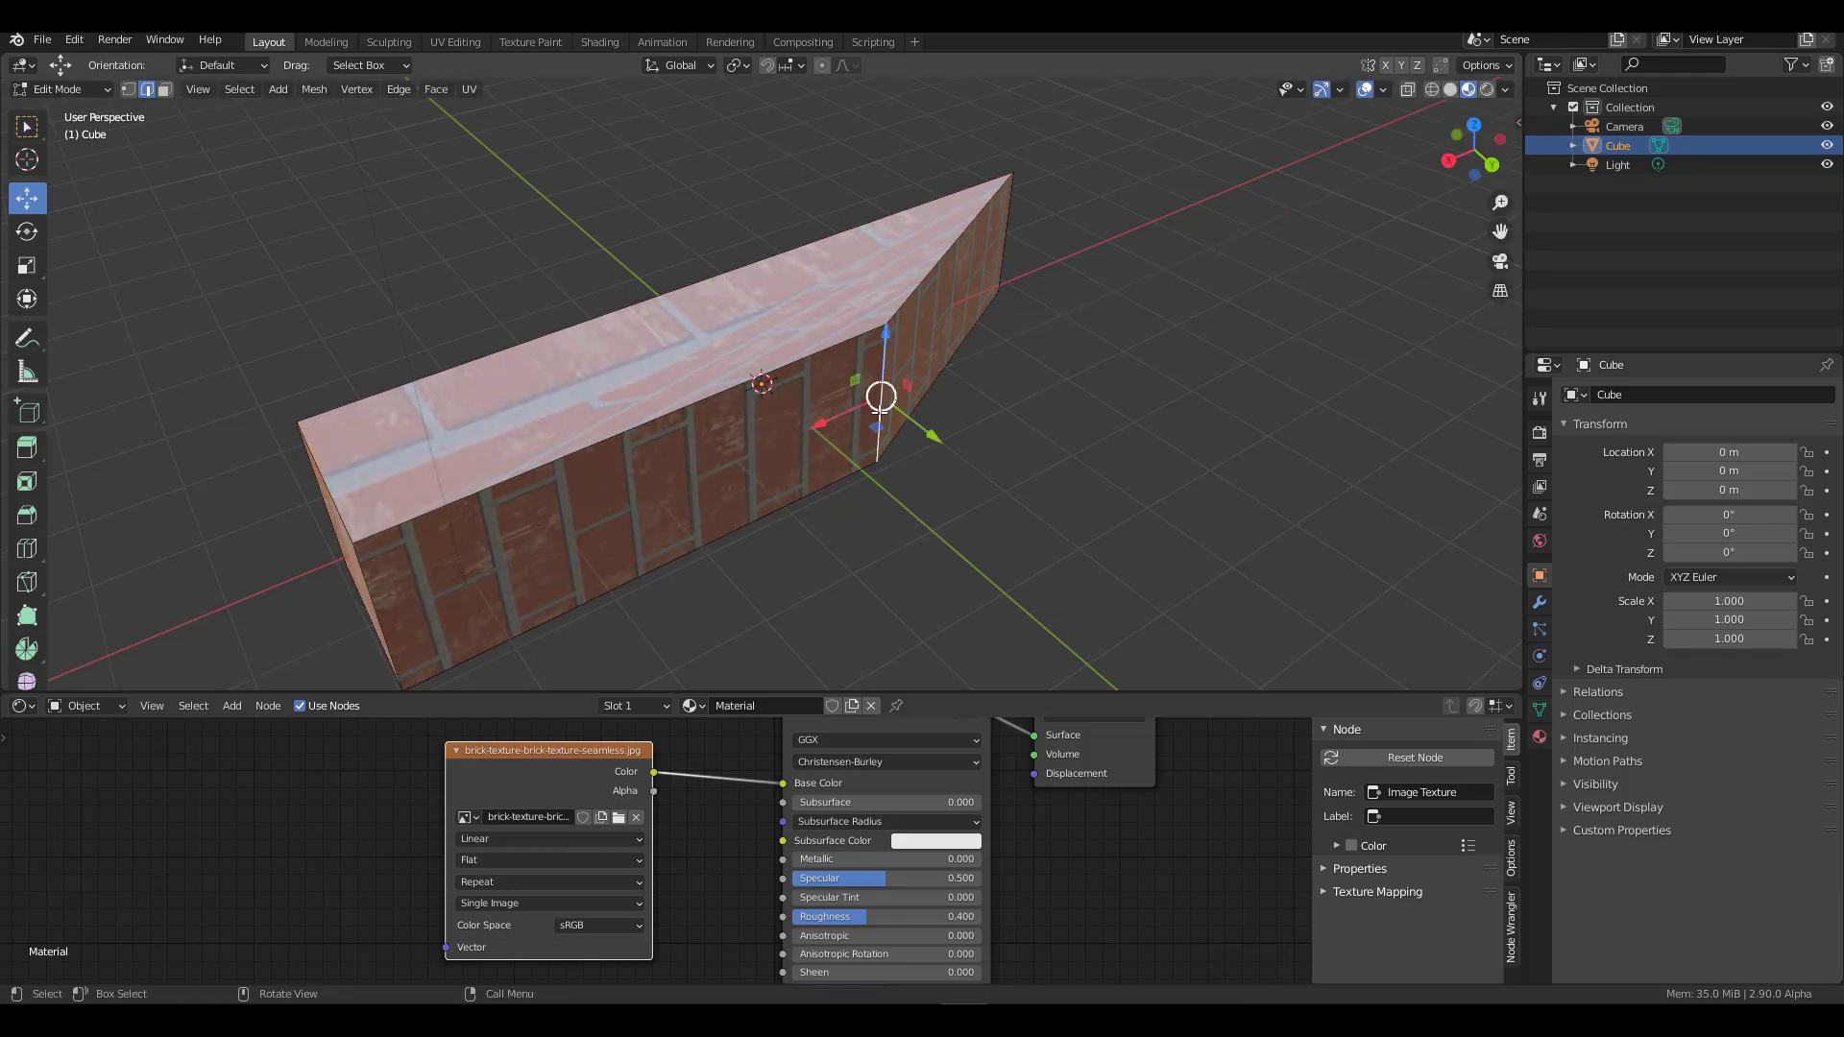
pyautogui.press('g')
pyautogui.moveTo(1129, 318); pyautogui.dragTo(1132, 317)
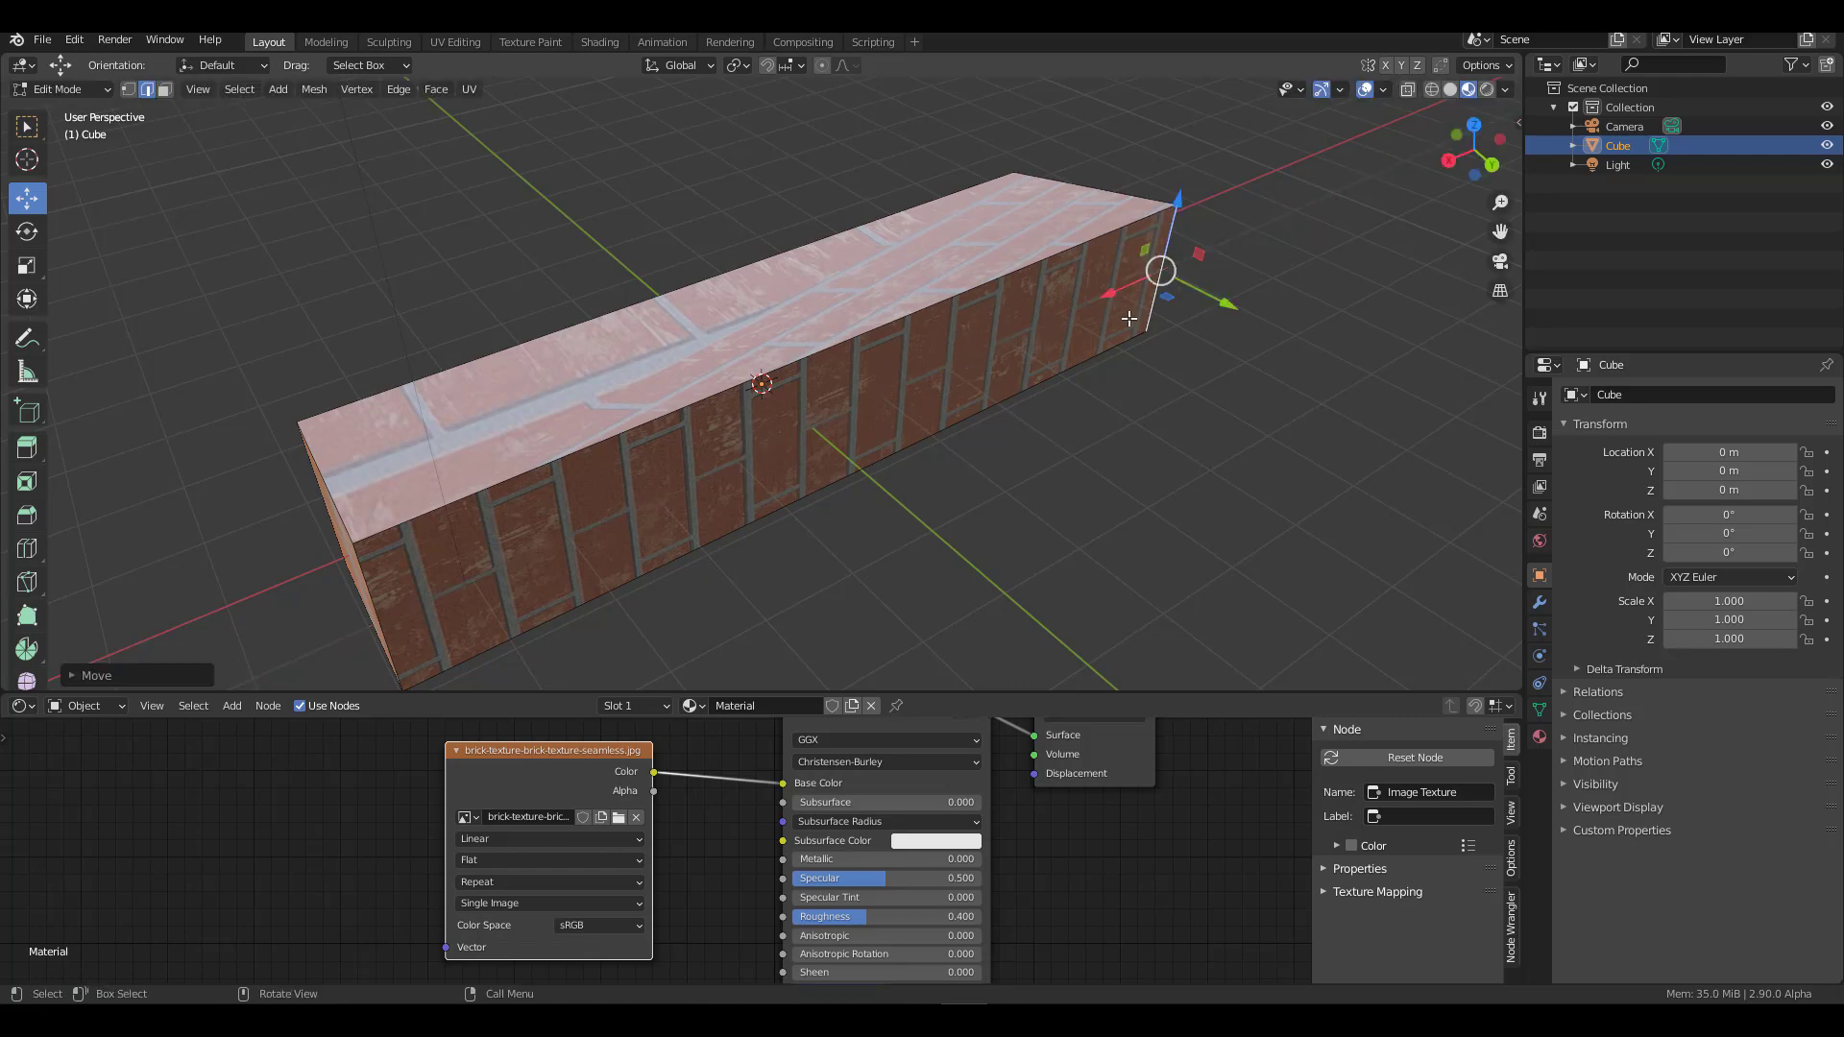
pyautogui.moveTo(1133, 317); pyautogui.dragTo(579, 352, button='middle')
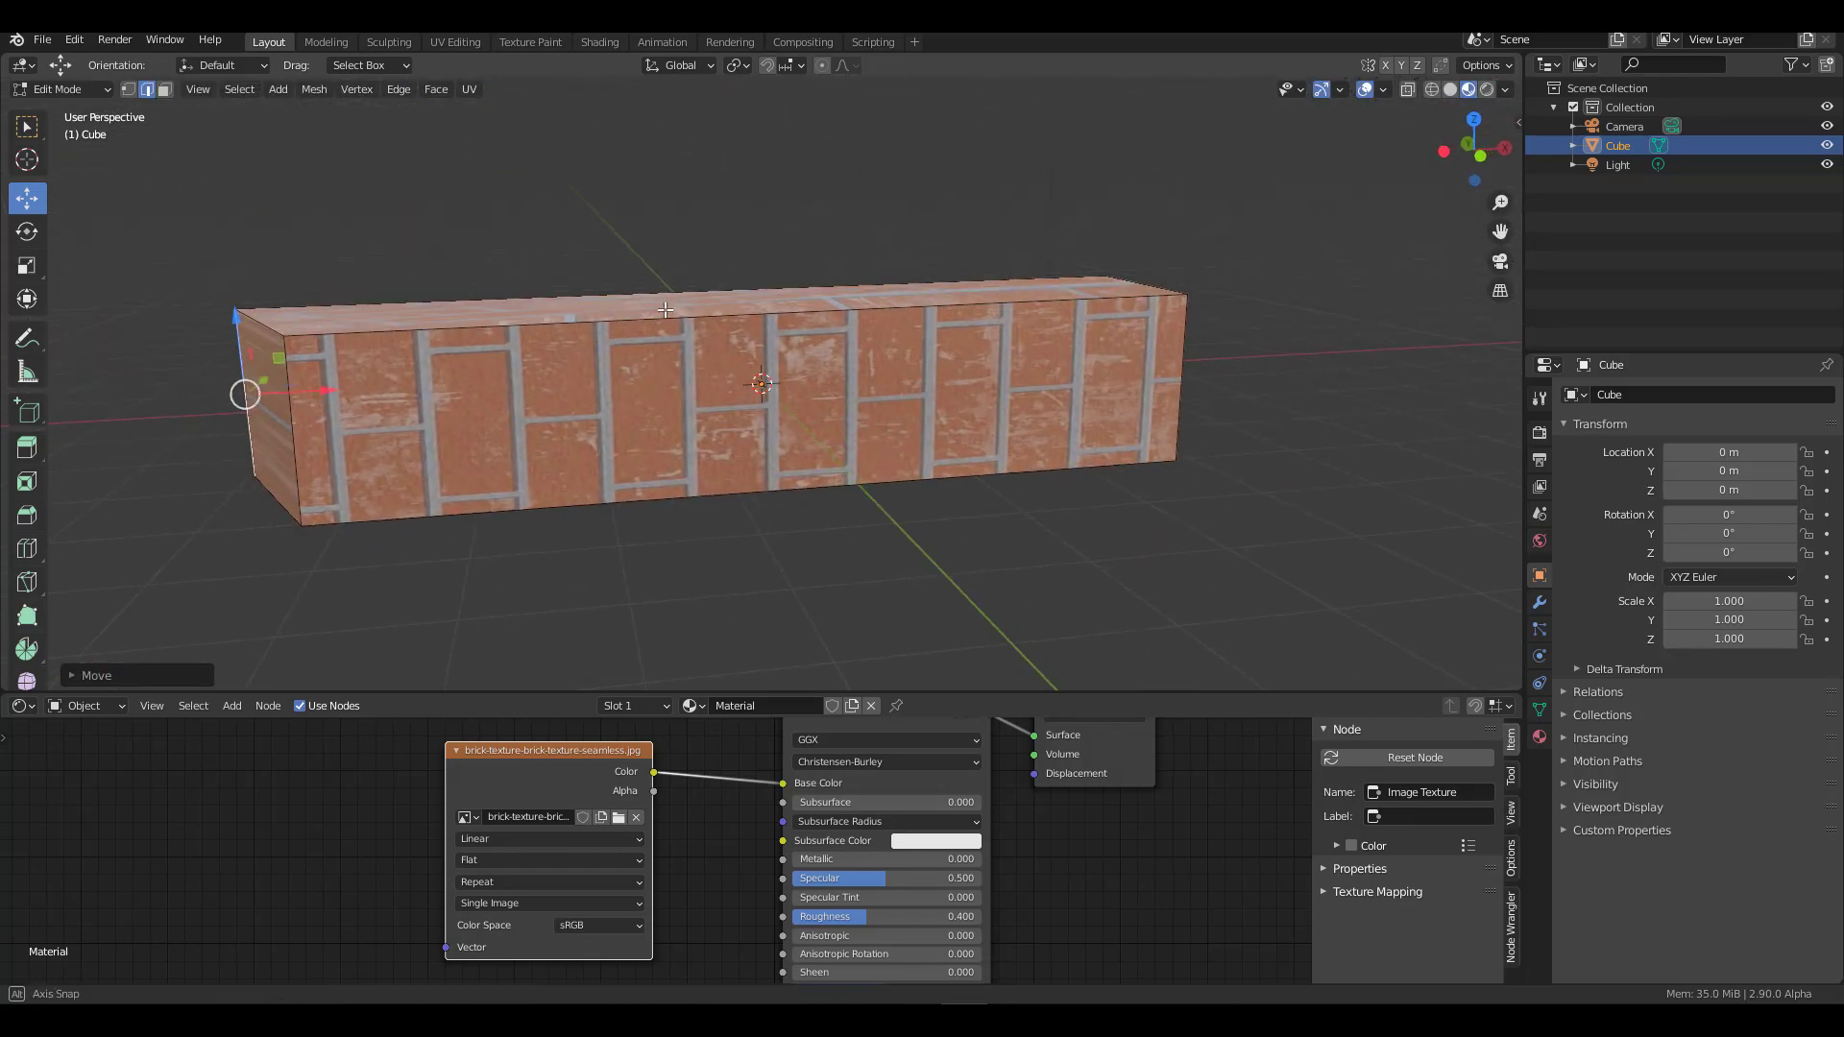
# Step: Undo all the edge moves back to the original cube
pyautogui.moveTo(809, 372); pyautogui.dragTo(764, 399, button='middle')
pyautogui.hotkey('ctrl', 'z')
pyautogui.hotkey('ctrl', 'z')
pyautogui.hotkey('ctrl', 'z')
pyautogui.hotkey('ctrl', 'z')
pyautogui.hotkey('ctrl', 'z')
pyautogui.hotkey('ctrl', 'z')
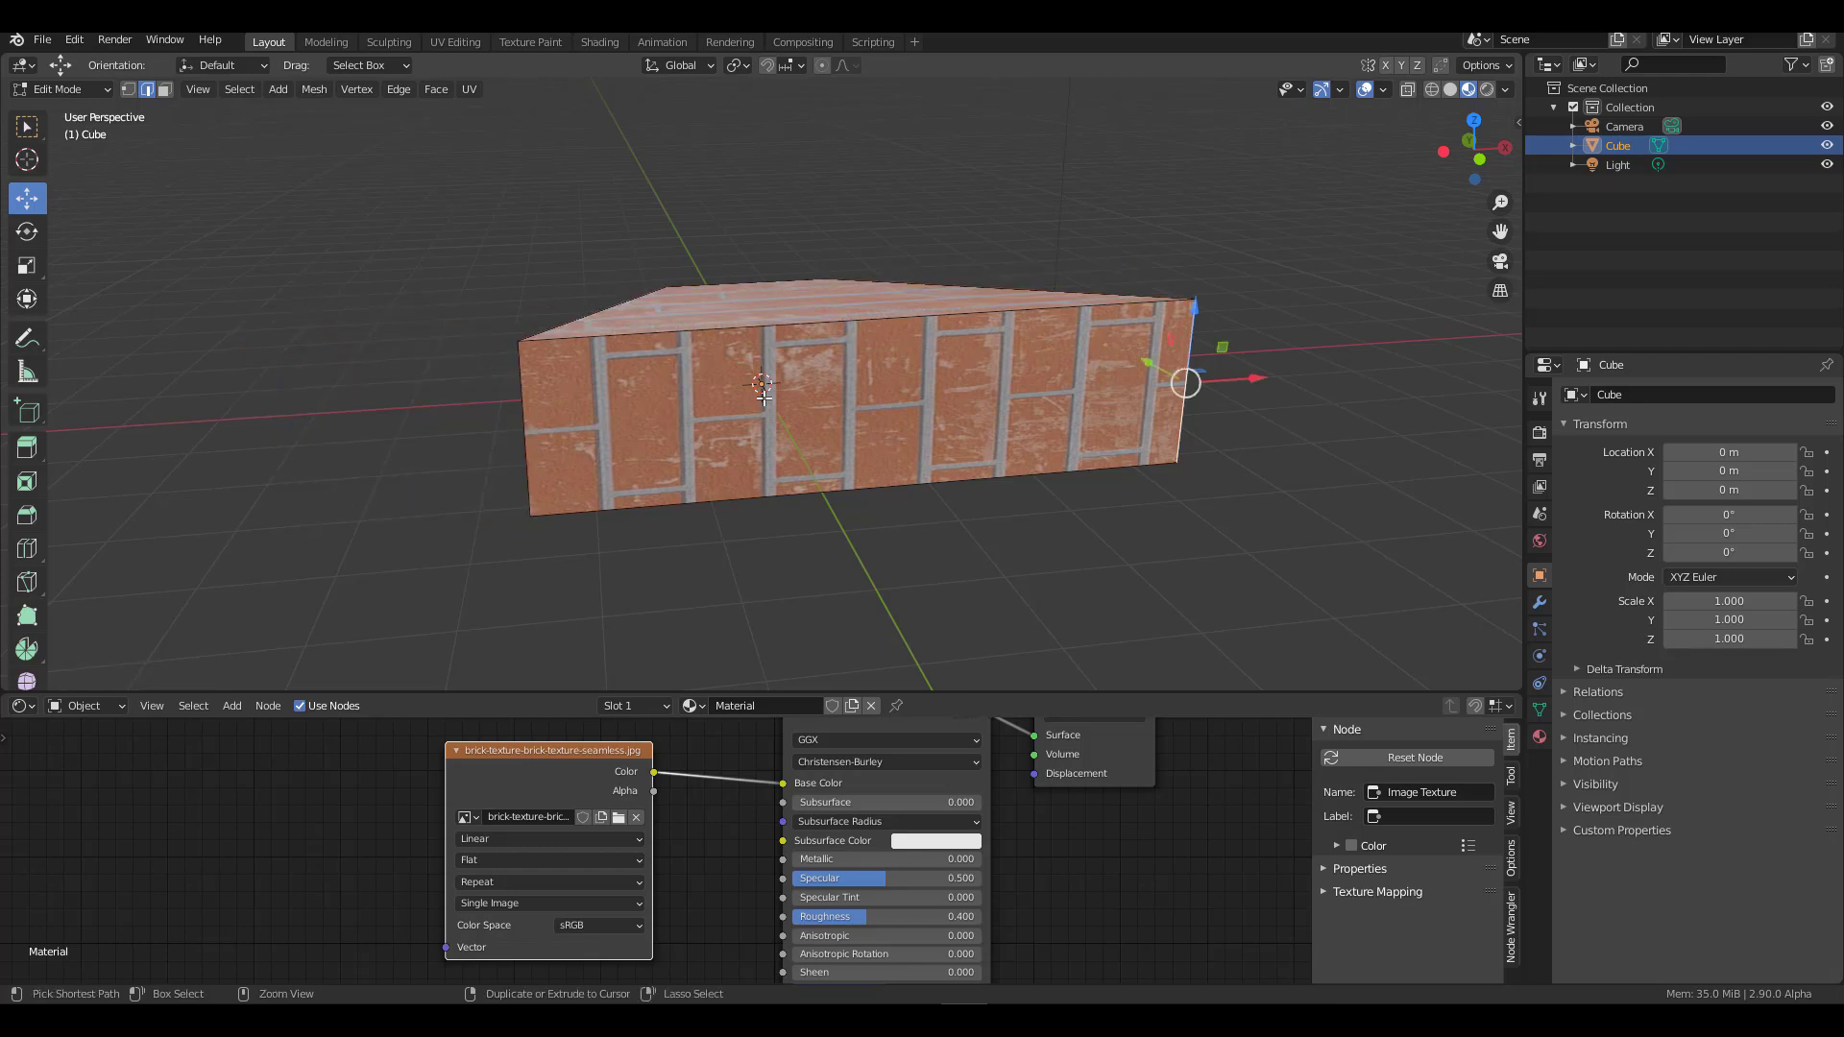
# Step: Move the front-left vertical edge slightly inward with Correct Face Attributes off, and far outward along X with it on
pyautogui.click(1486, 65)
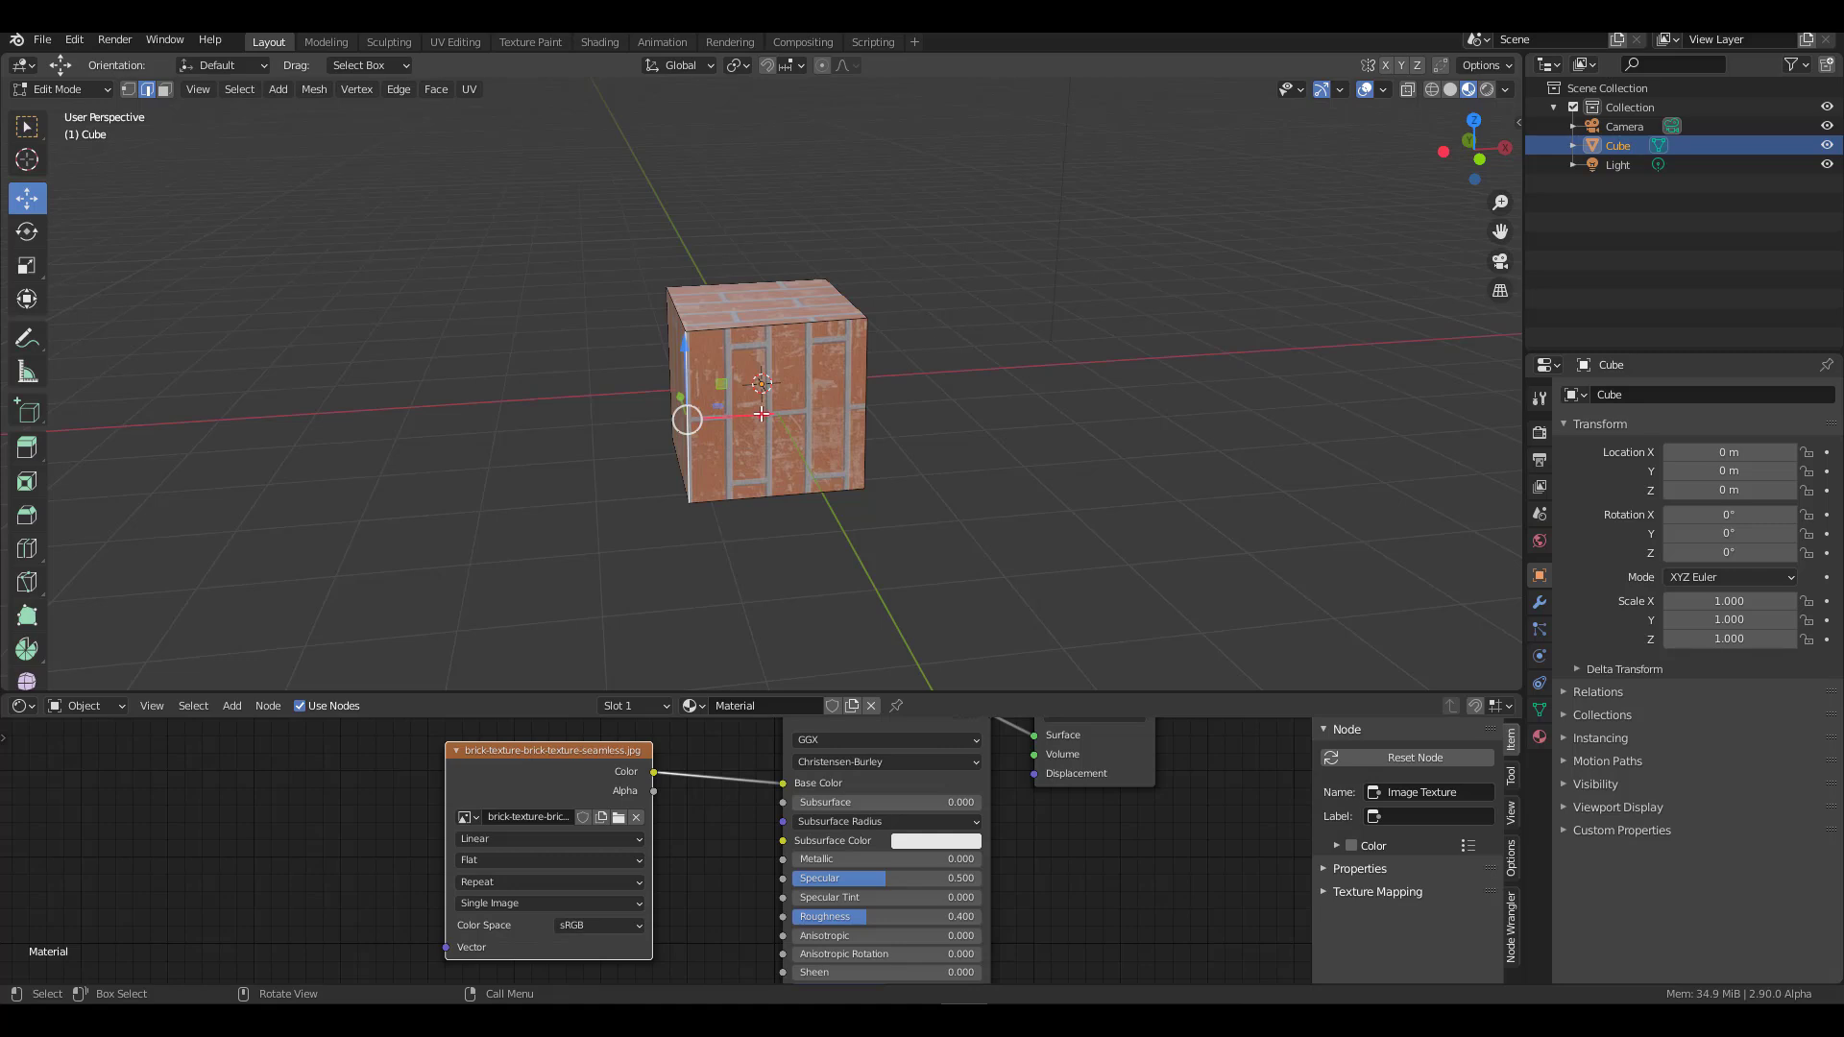
pyautogui.moveTo(758, 415); pyautogui.dragTo(768, 377)
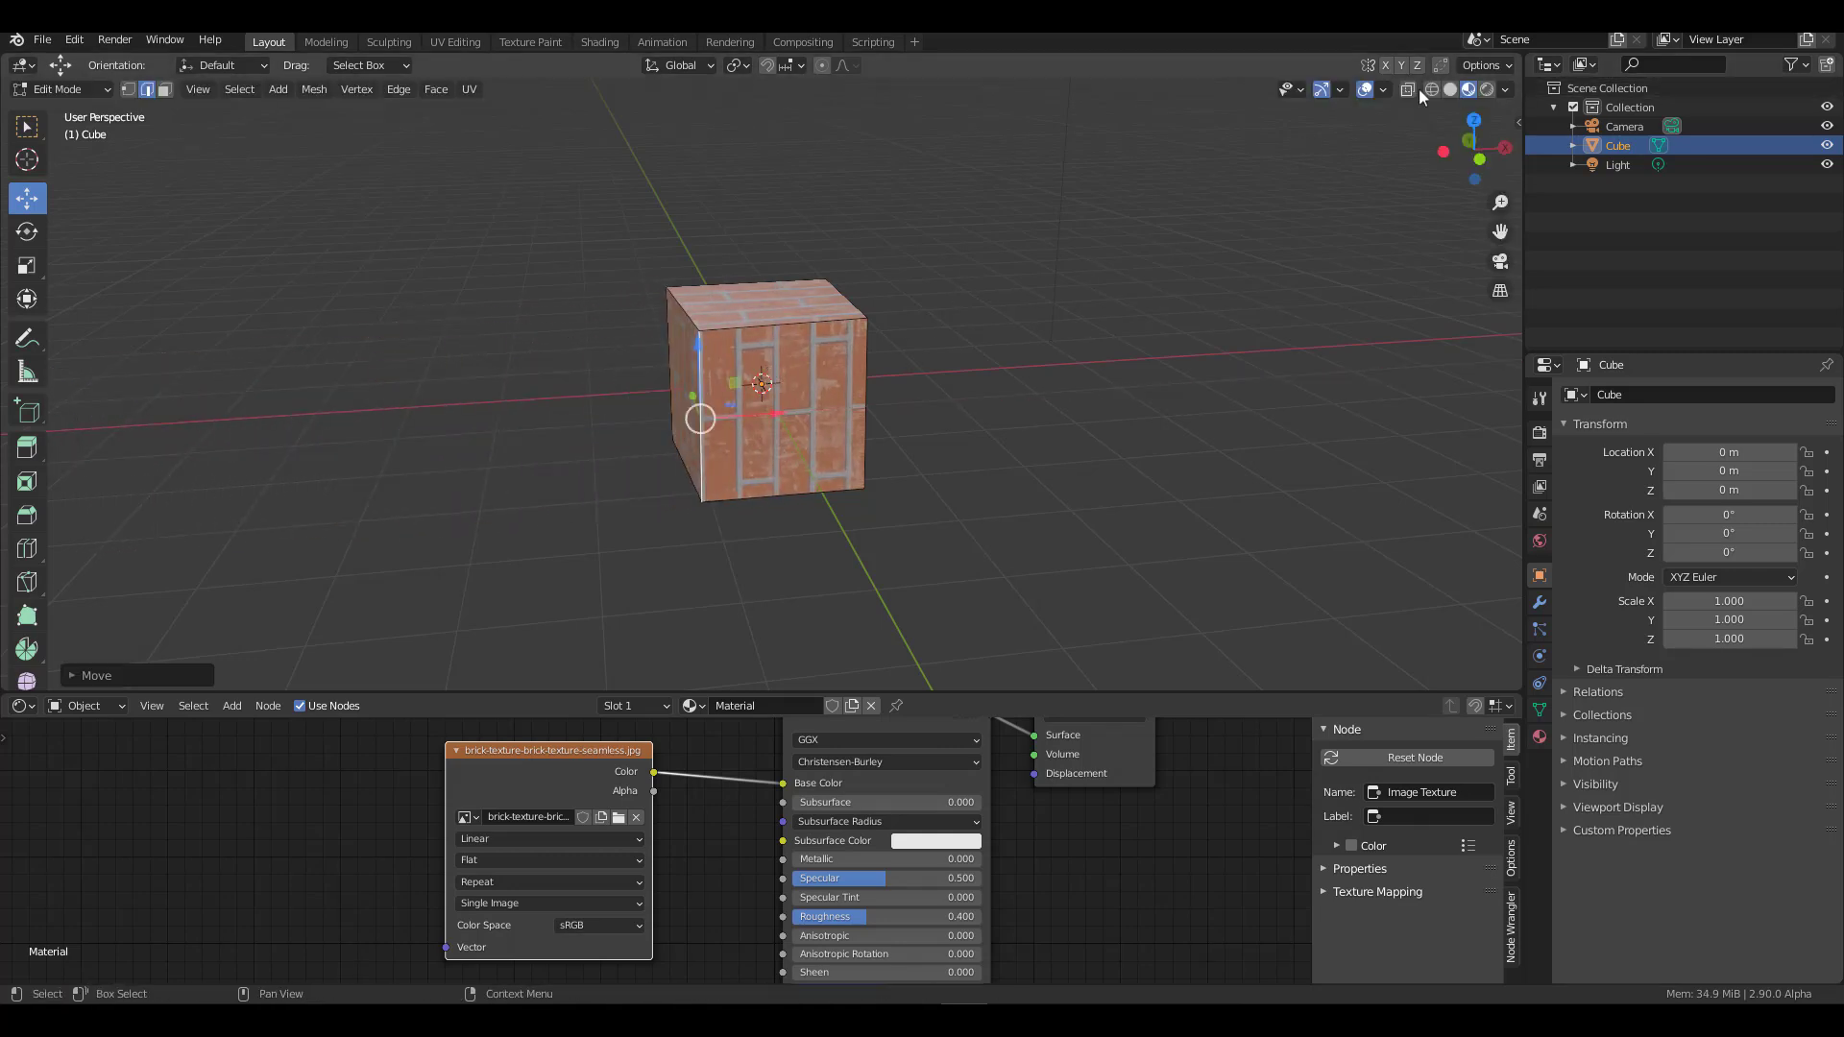
pyautogui.click(1487, 66)
pyautogui.moveTo(766, 412); pyautogui.dragTo(379, 382)
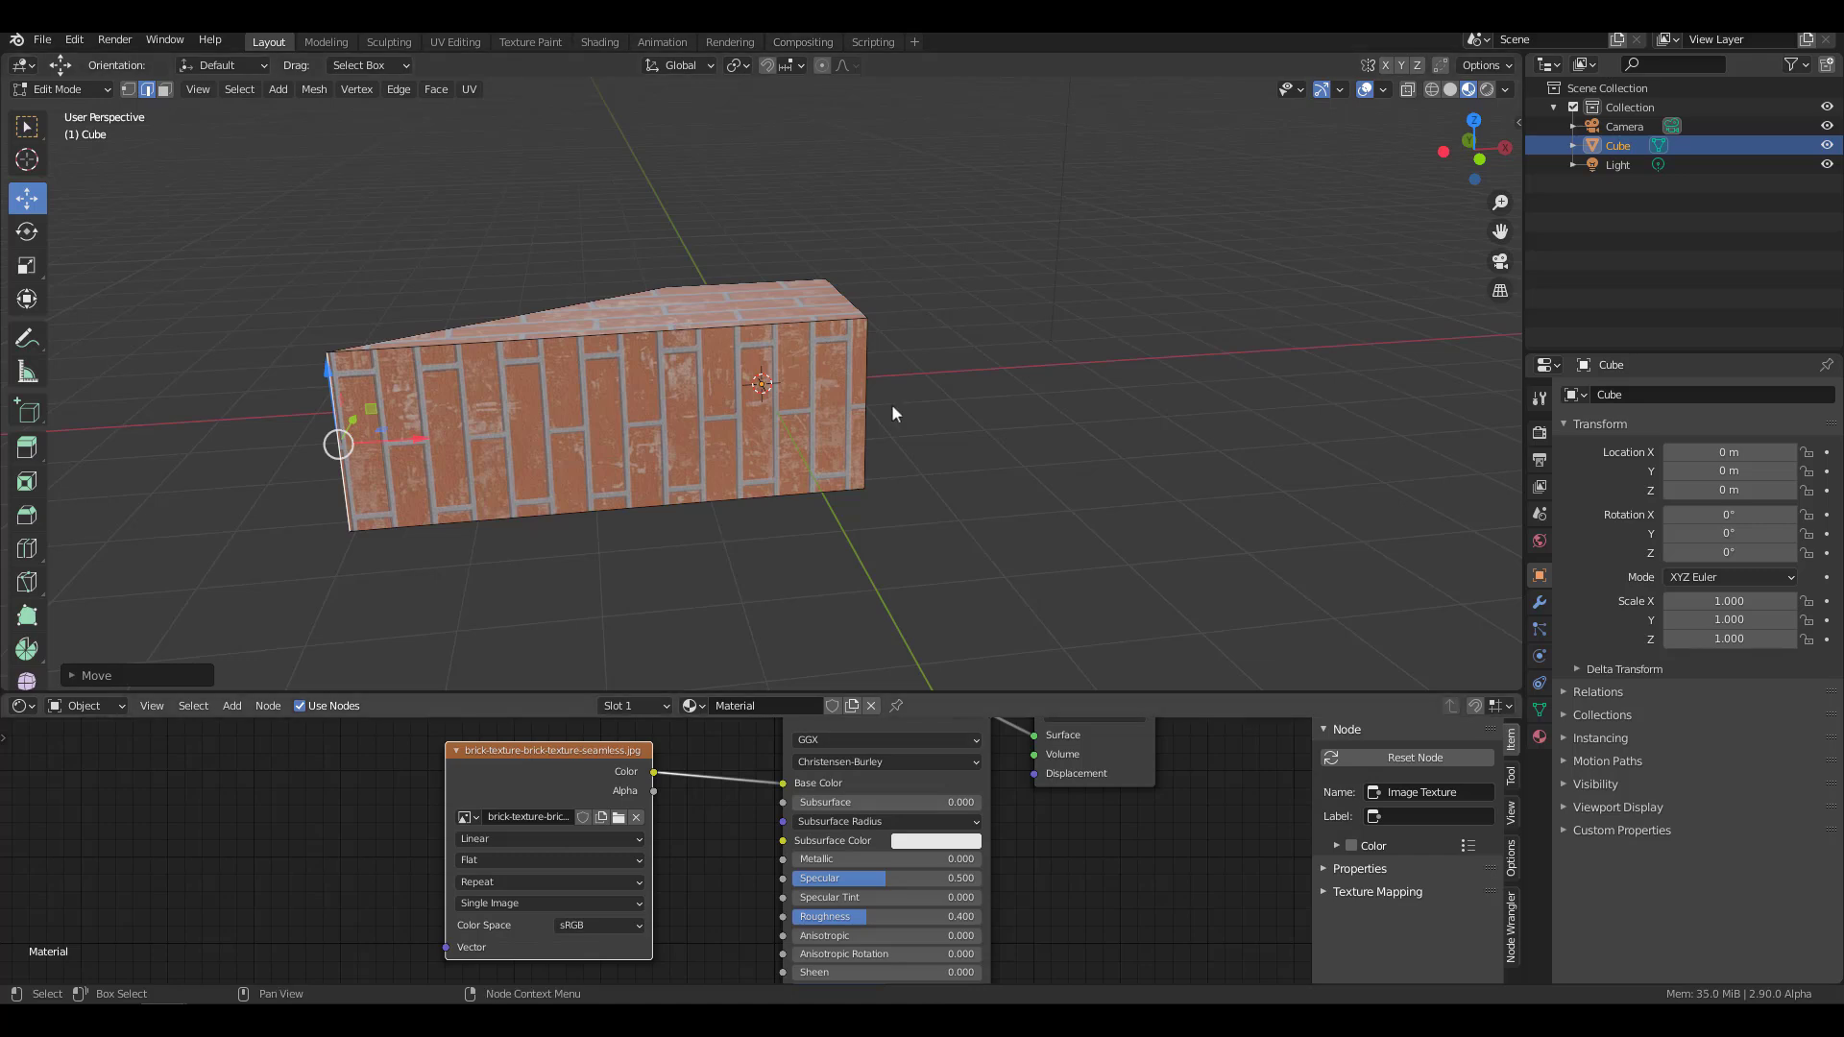
# Step: Disconnect the brick image texture from the shader's Base Color and collapse the node editor to enlarge the viewport
pyautogui.moveTo(782, 785); pyautogui.dragTo(737, 805)
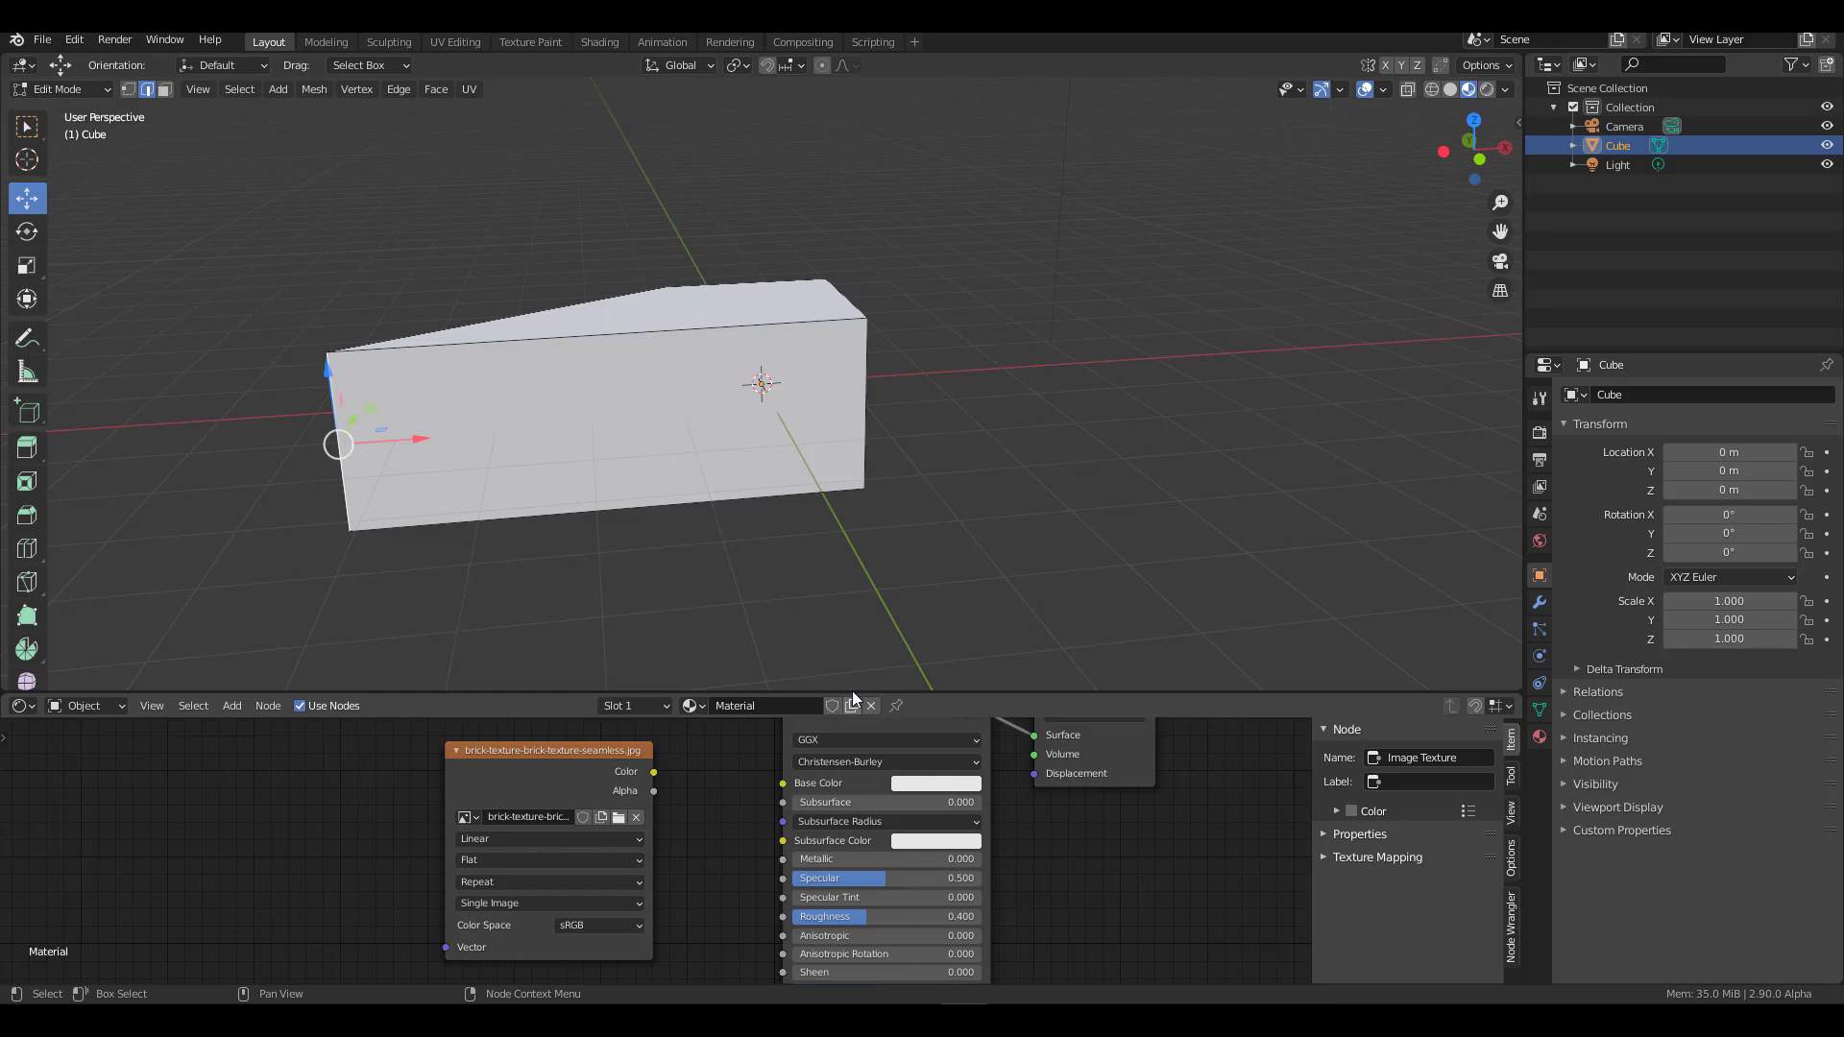
pyautogui.moveTo(851, 693); pyautogui.dragTo(851, 960)
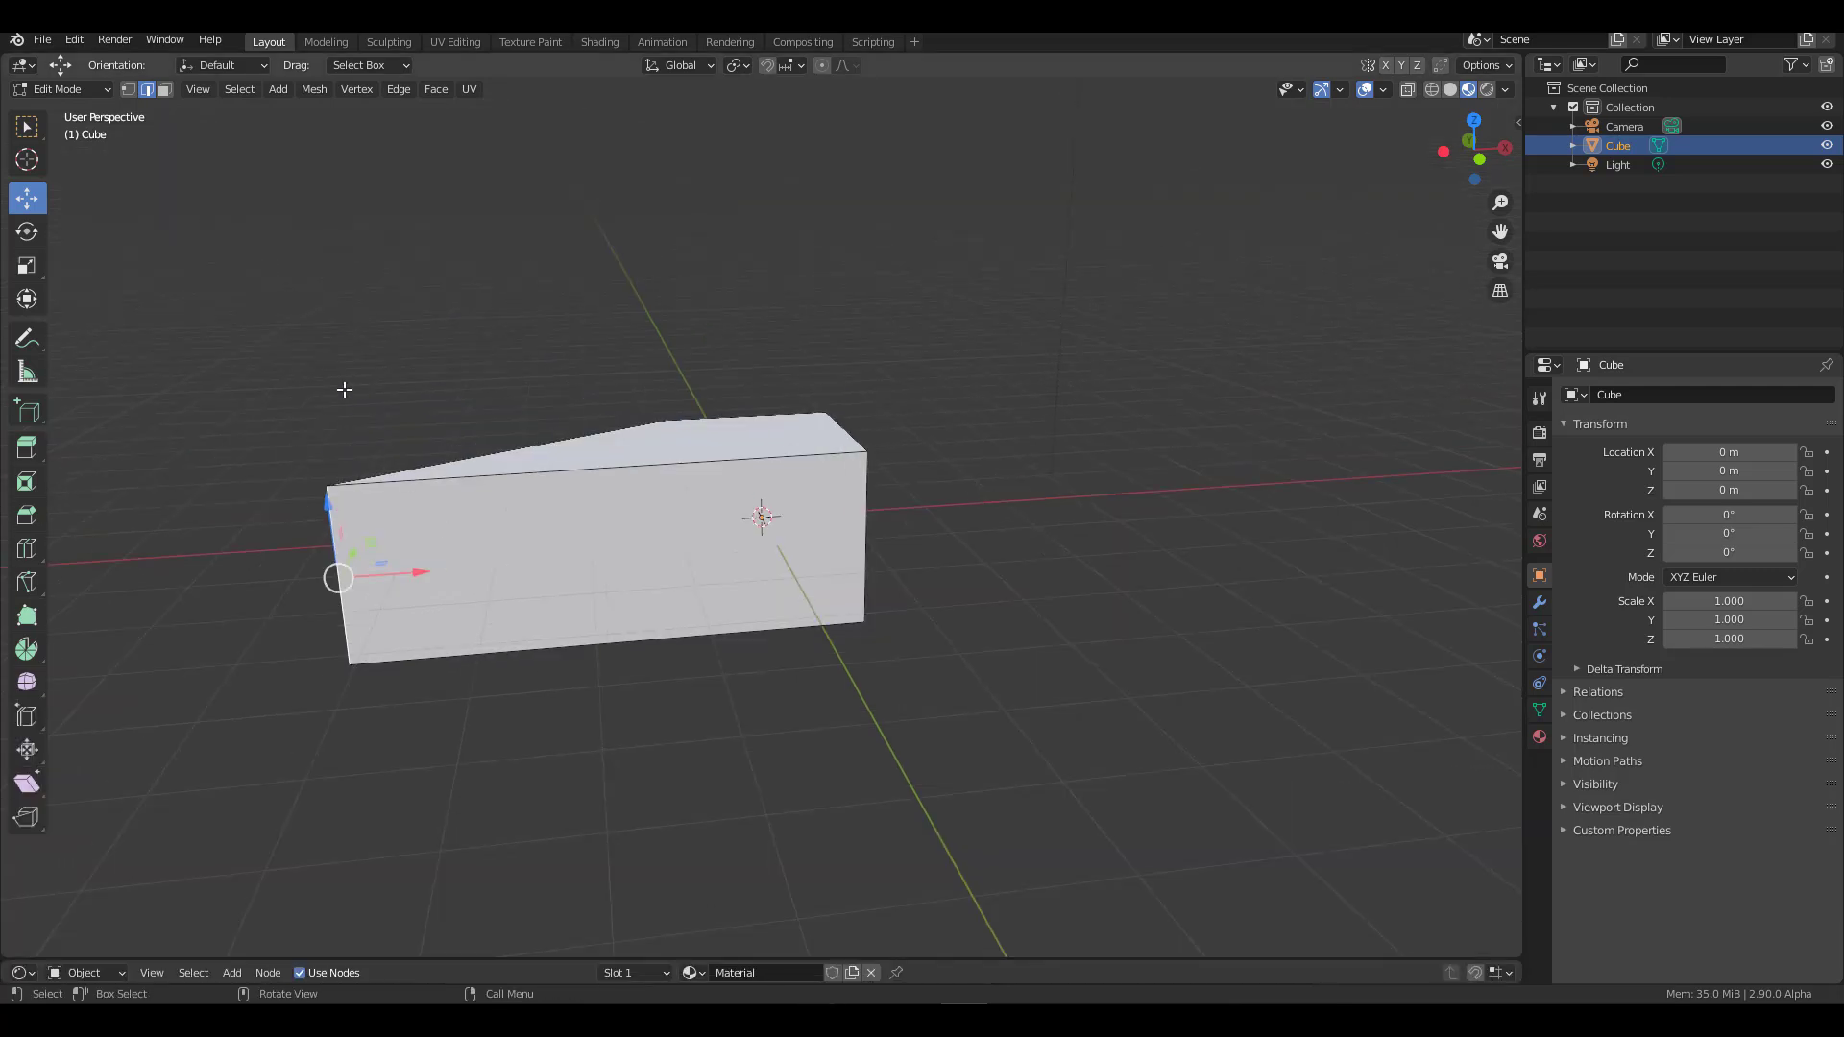
# Step: Return to Object Mode and add an Ocean modifier to the cube
pyautogui.press('Tab')
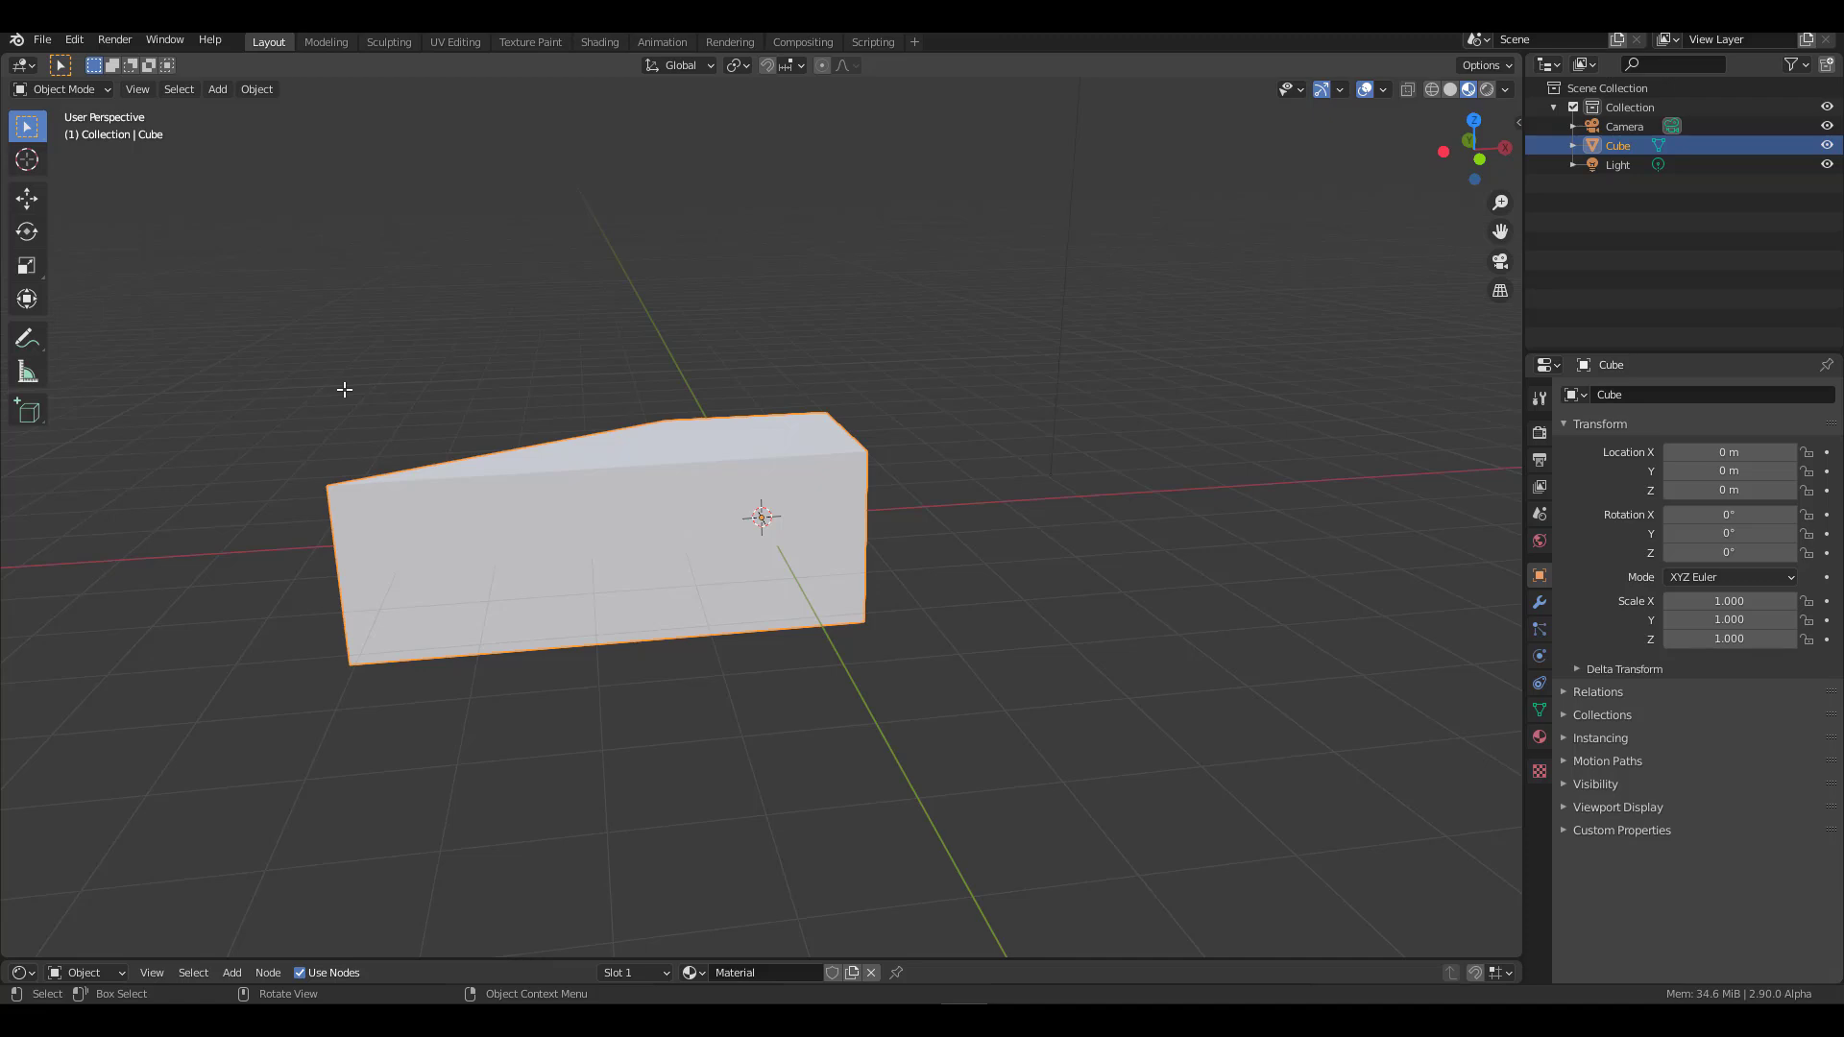
pyautogui.moveTo(344, 389); pyautogui.dragTo(366, 394, button='middle')
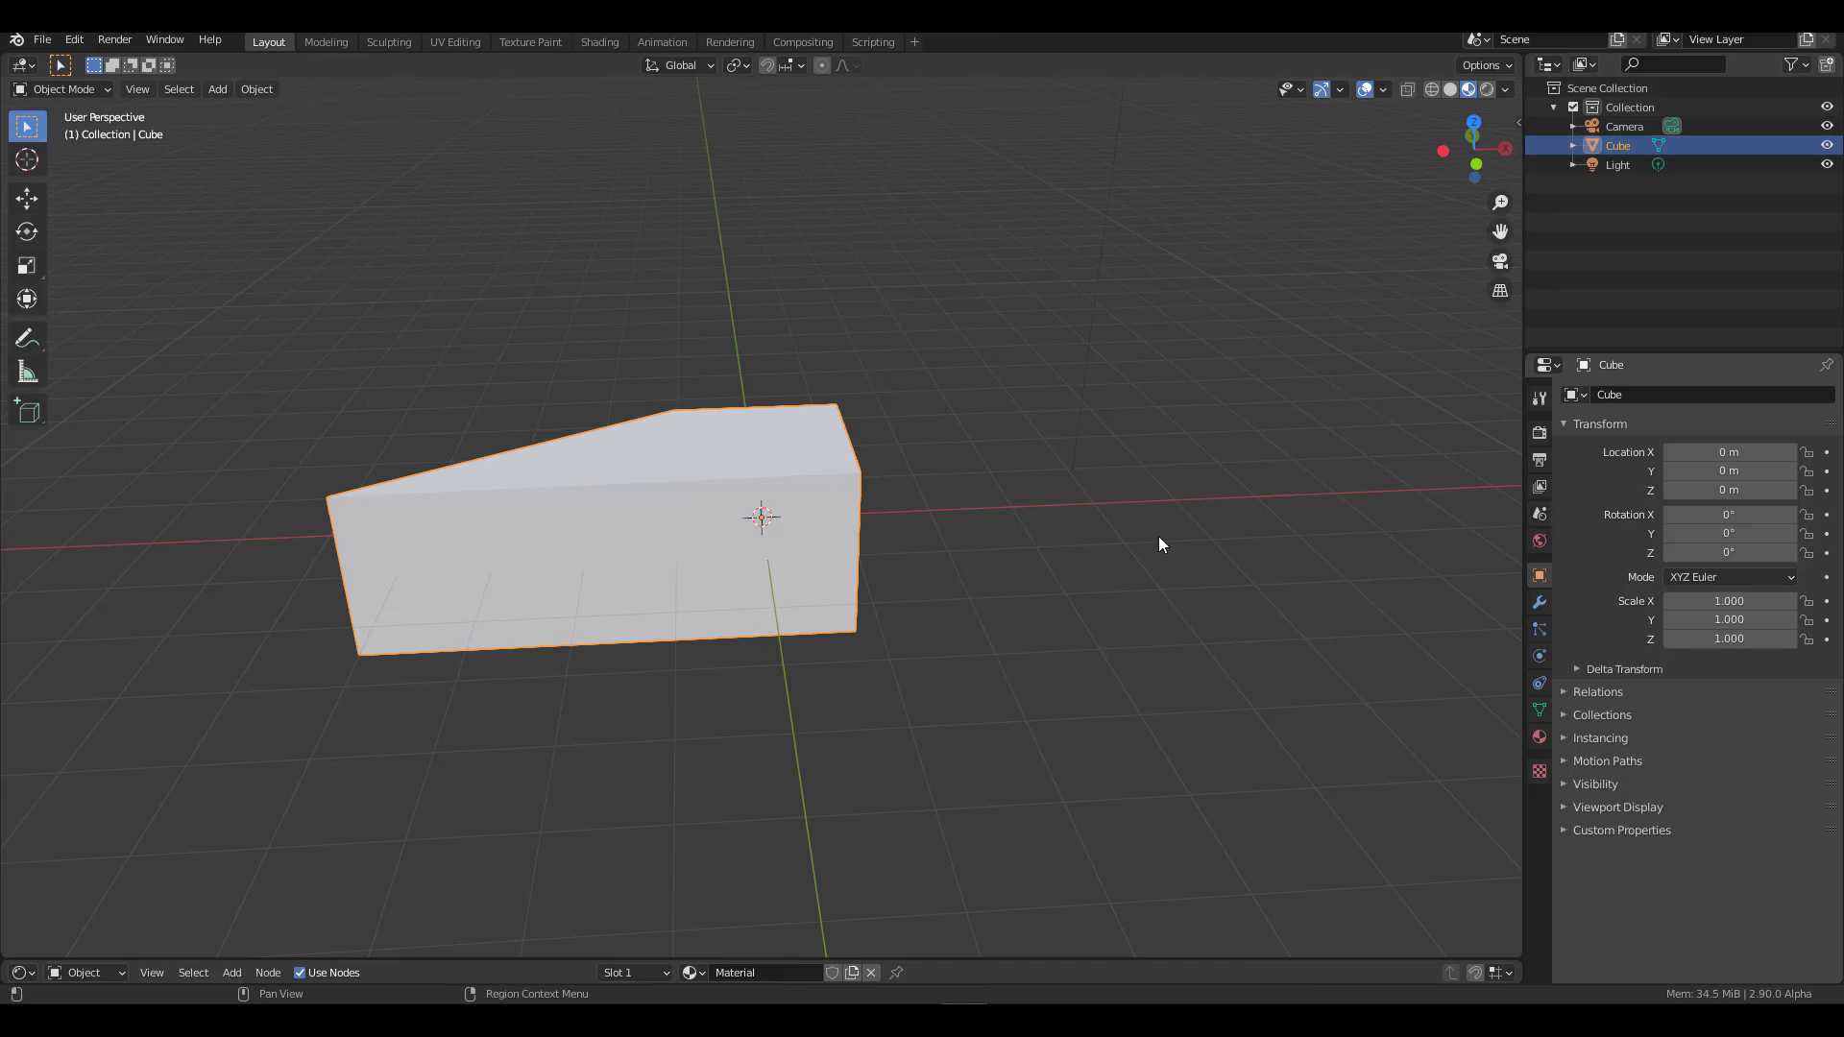
pyautogui.click(1541, 603)
pyautogui.click(1605, 391)
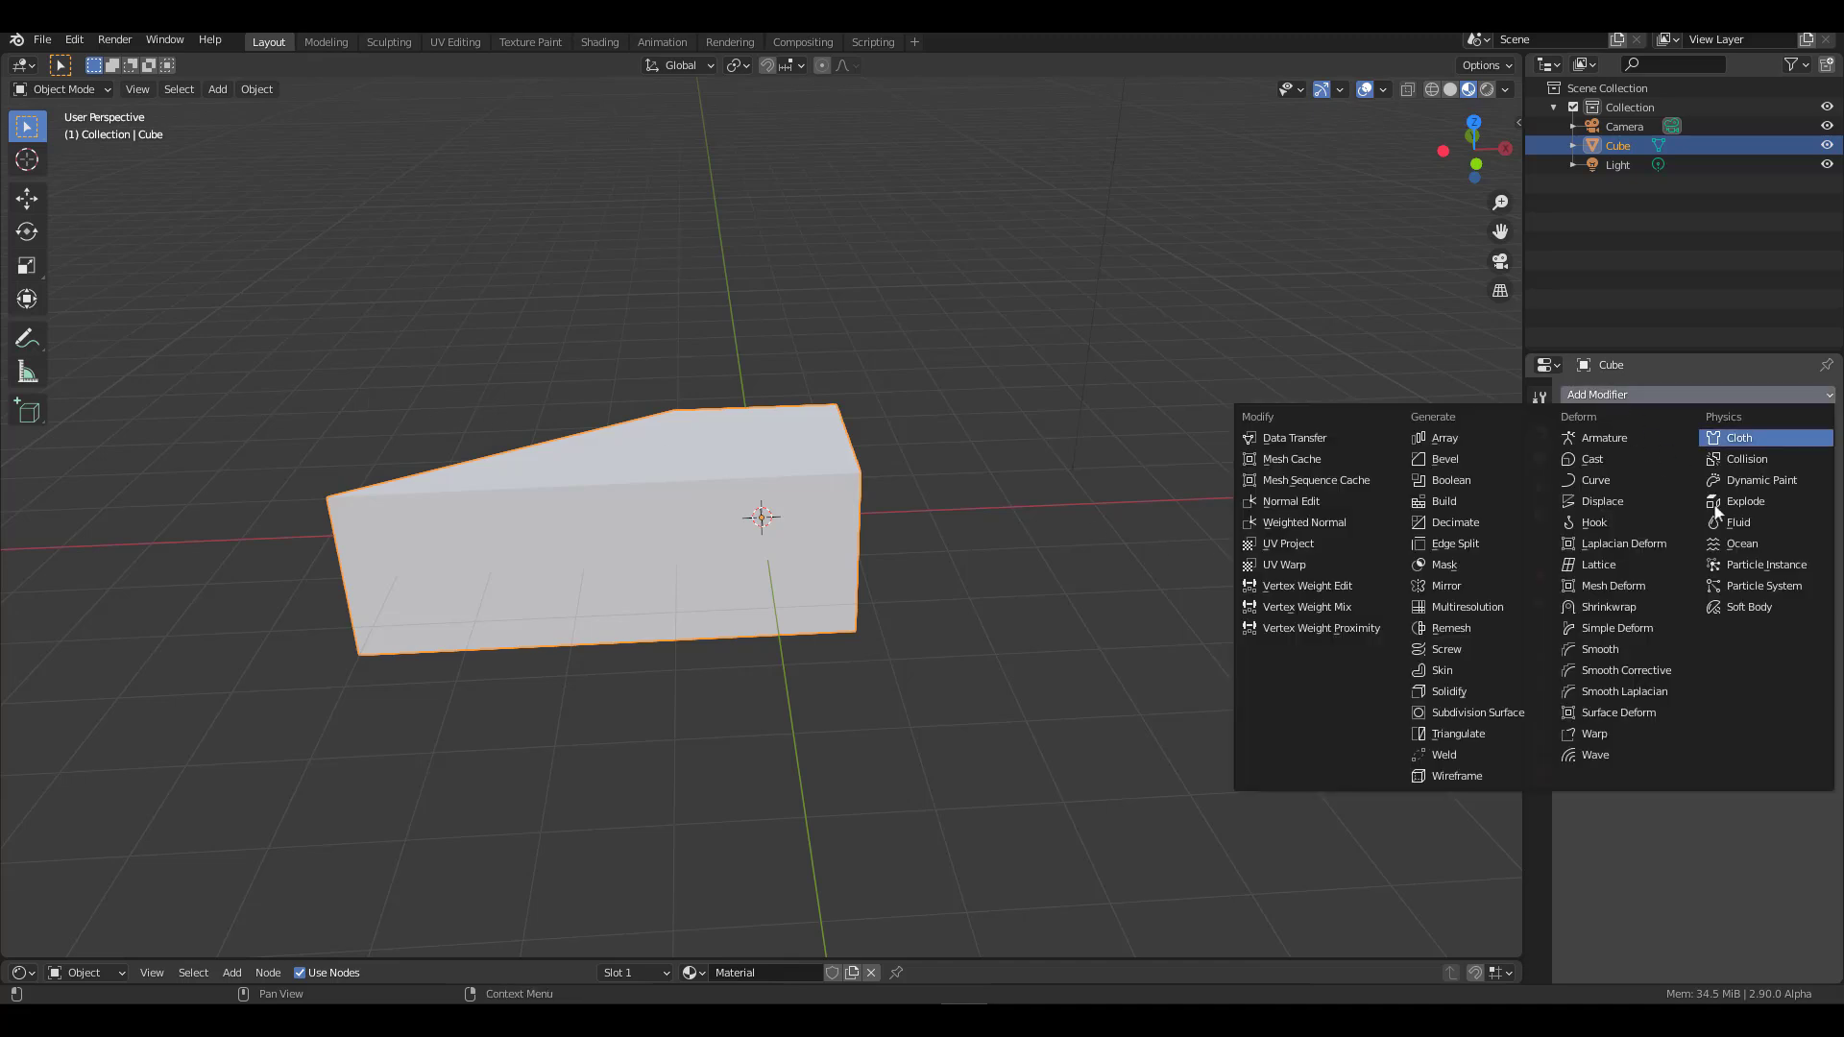
pyautogui.click(1754, 546)
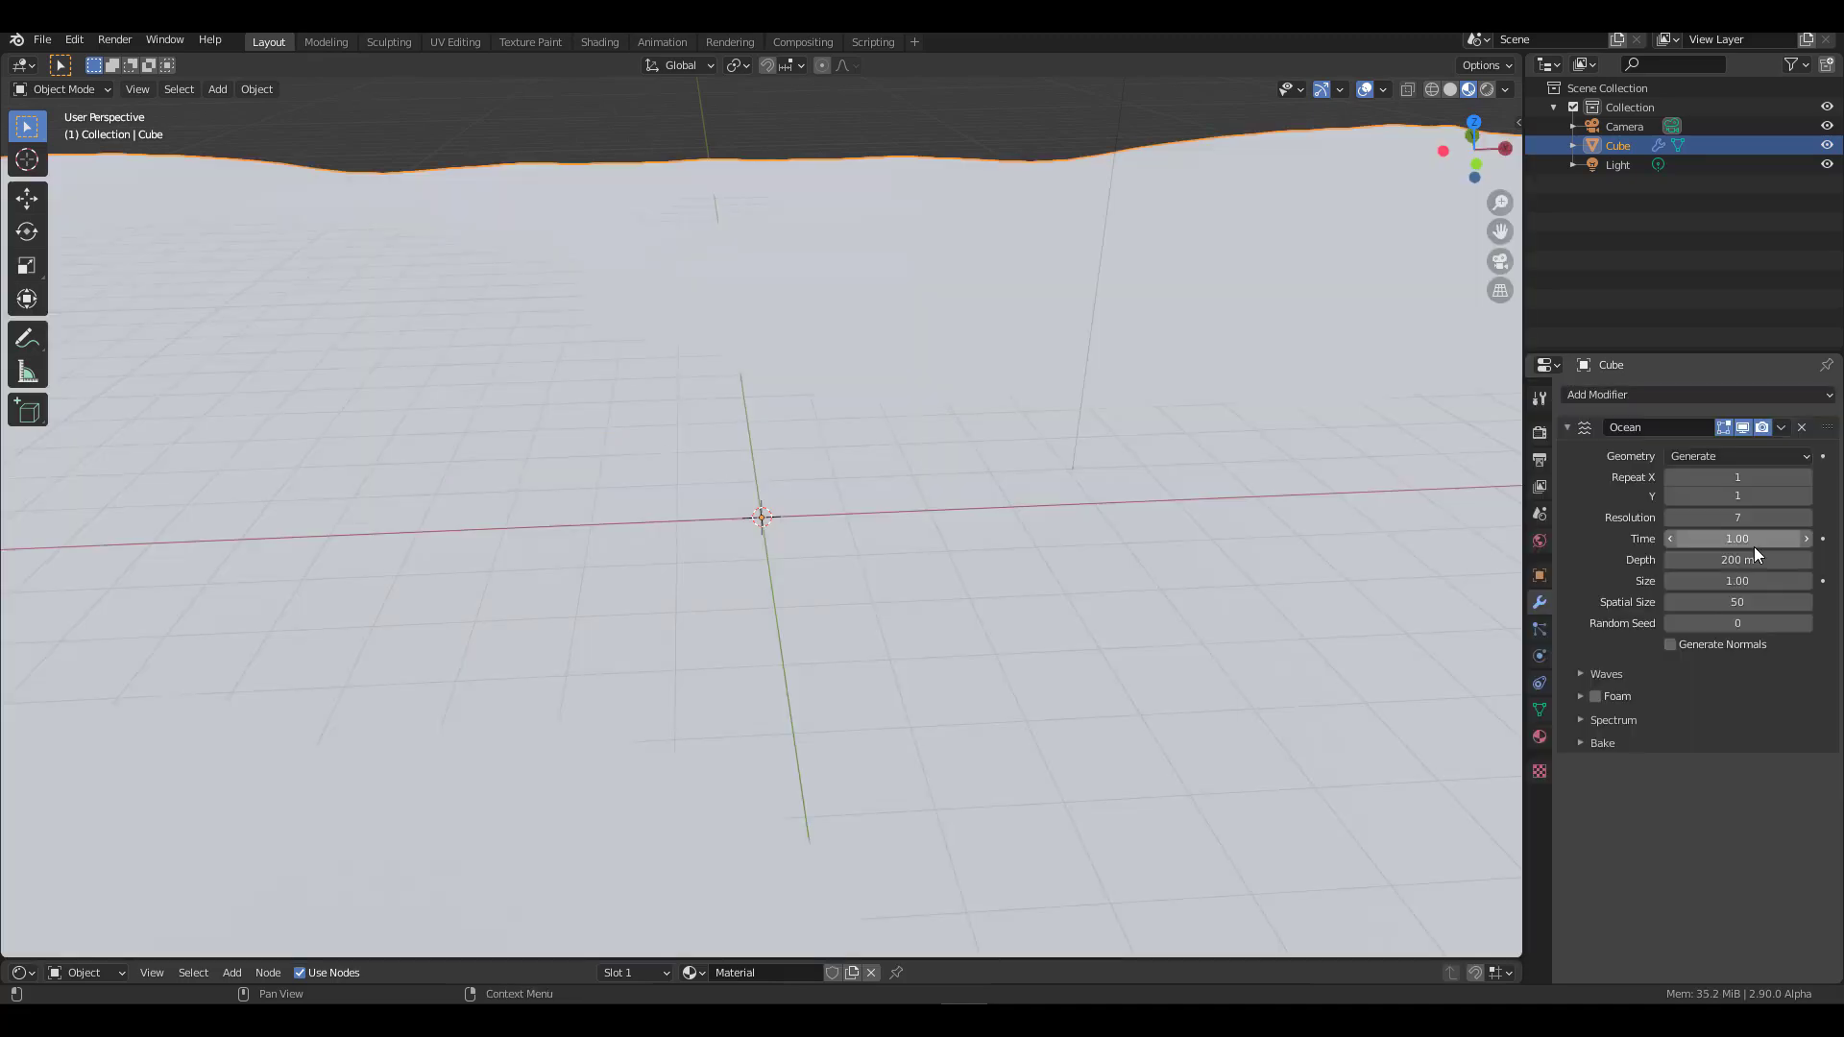
# Step: Show the ocean surface in Solid shading and set the modifier's Time to 1.44
pyautogui.click(1452, 90)
pyautogui.moveTo(1105, 317); pyautogui.dragTo(1457, 312, button='middle')
pyautogui.moveTo(1727, 478); pyautogui.dragTo(1777, 539)
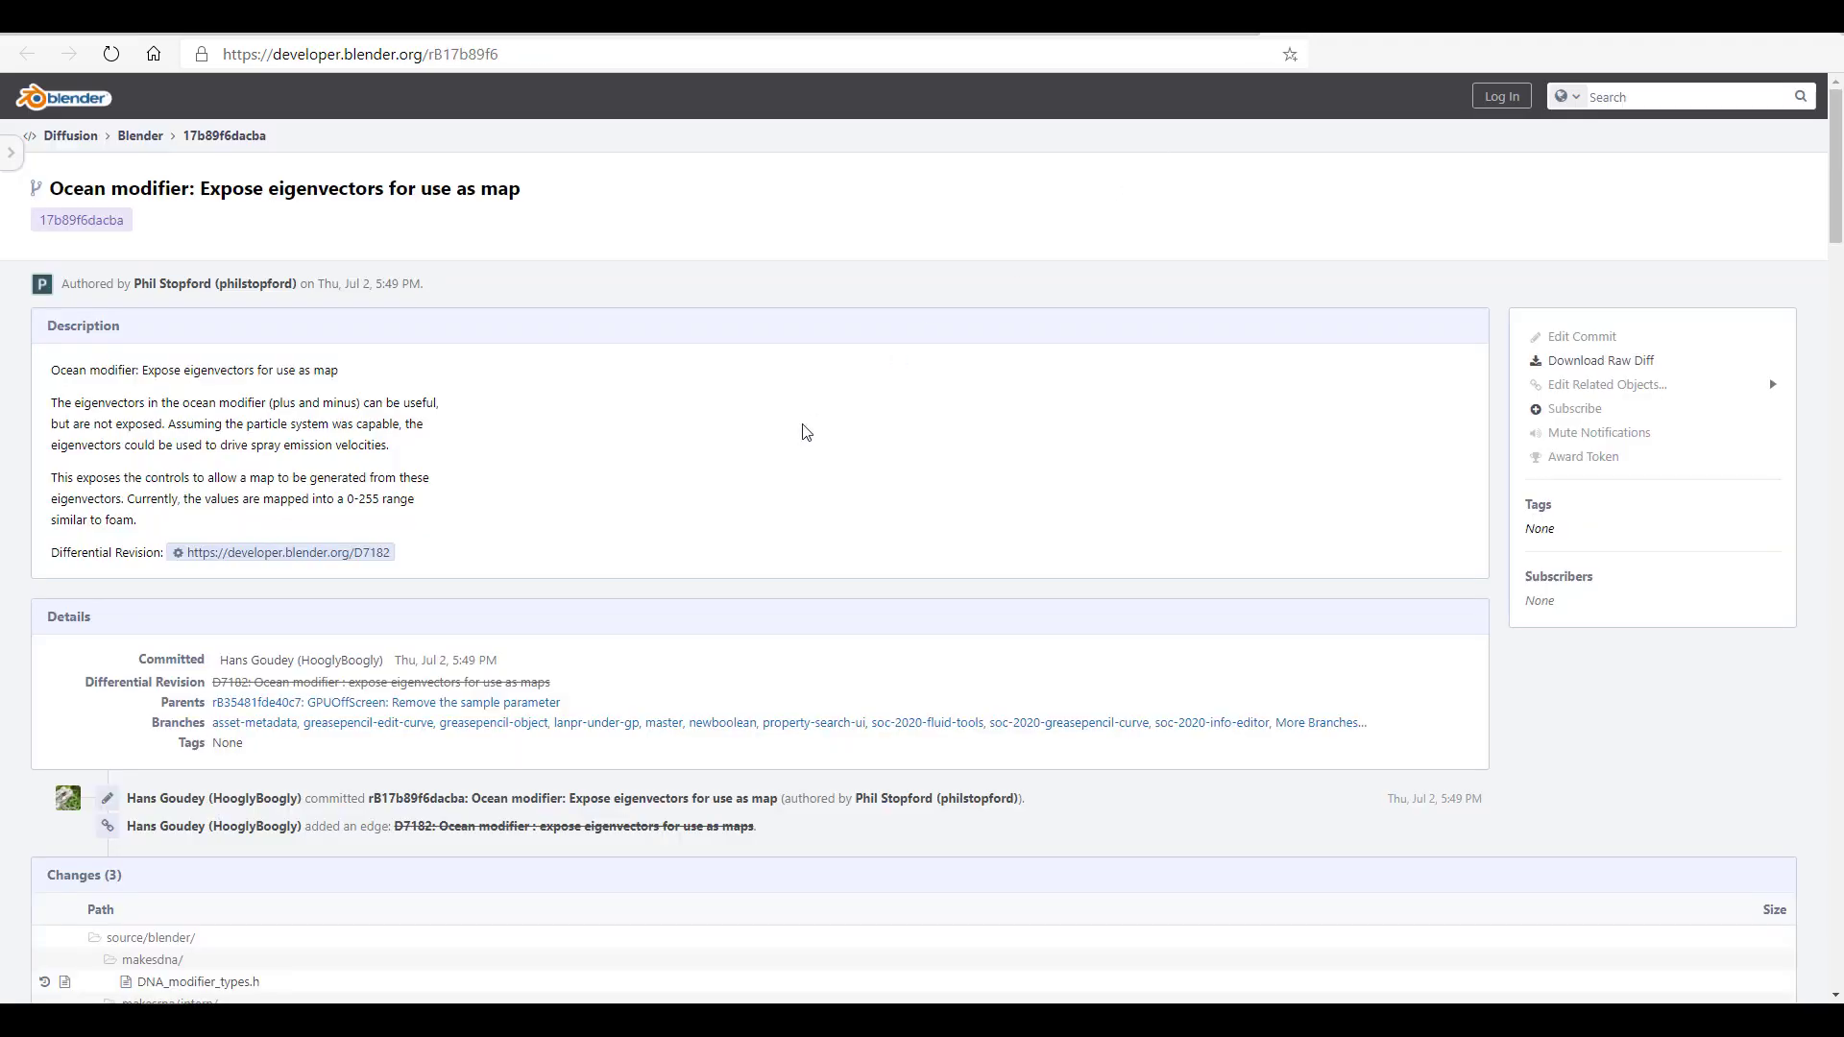
# Step: Switch to the browser and examine the Ocean modifier eigenvector commit and the two example images in revision D7182
pyautogui.scroll(-8, 807, 433)
pyautogui.scroll(8, 807, 433)
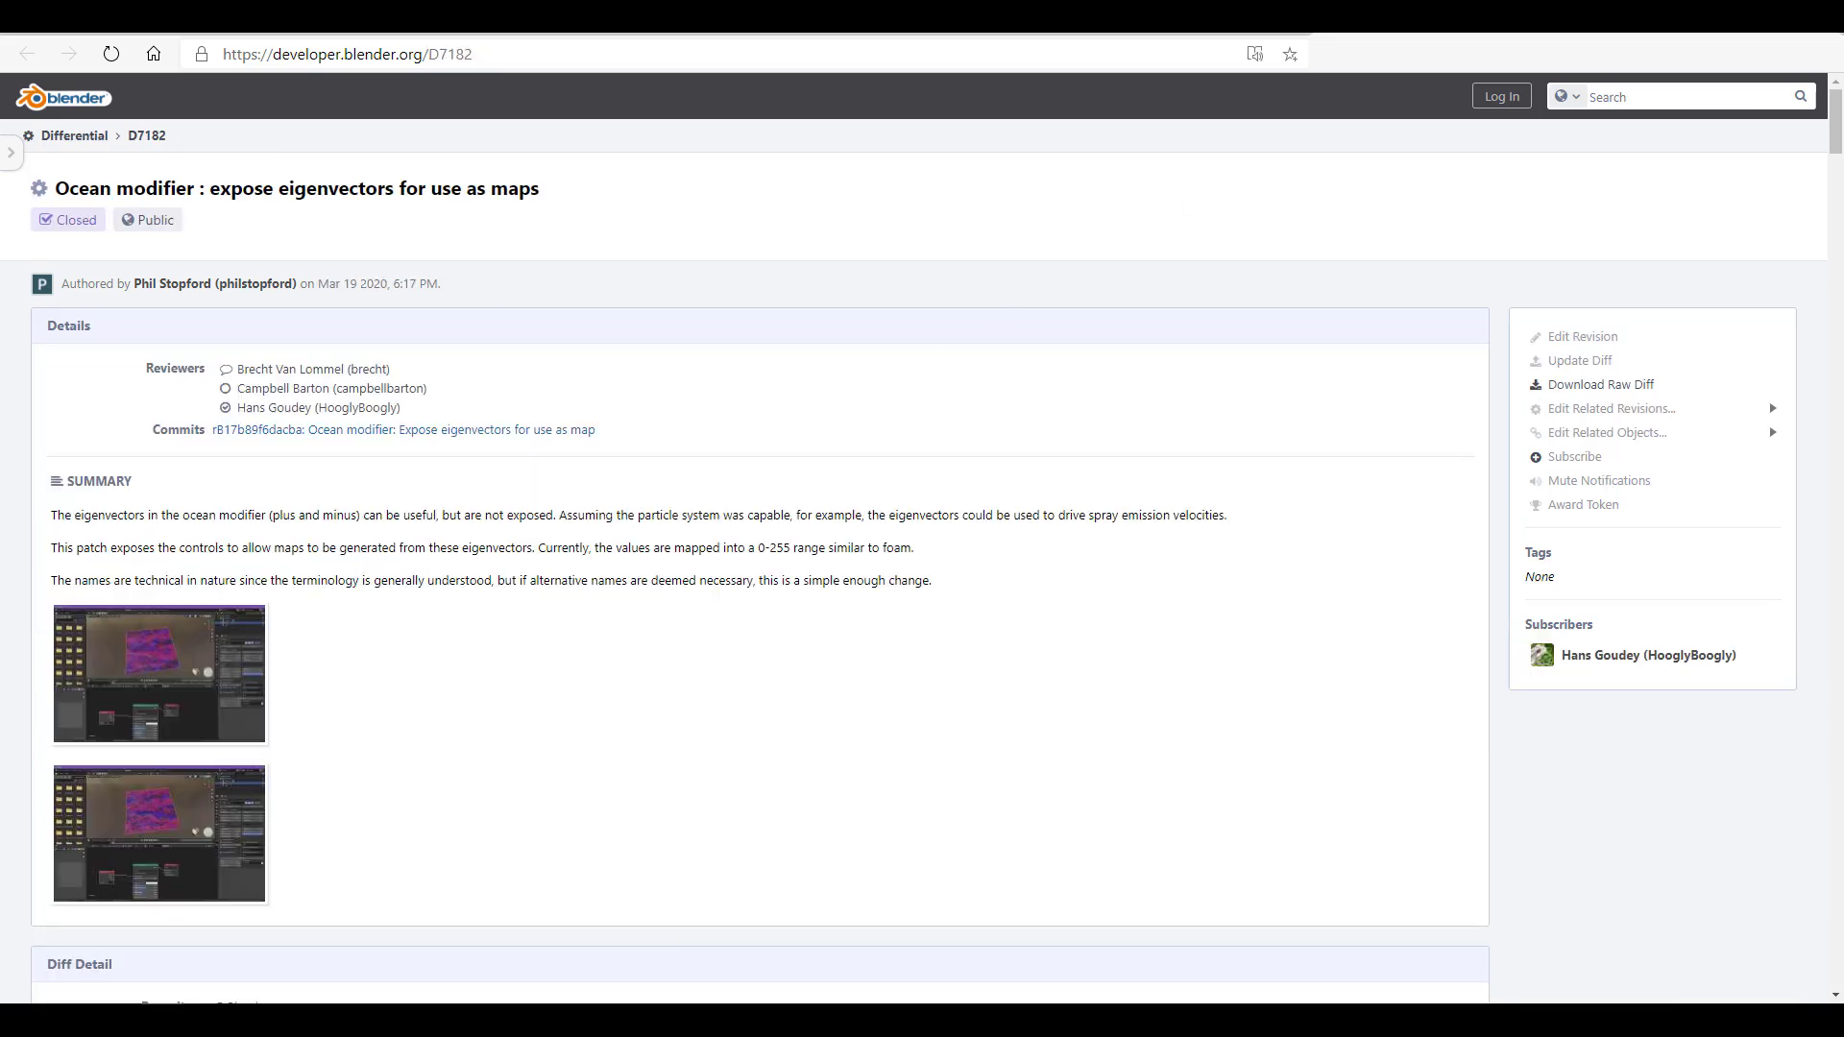
pyautogui.click(178, 687)
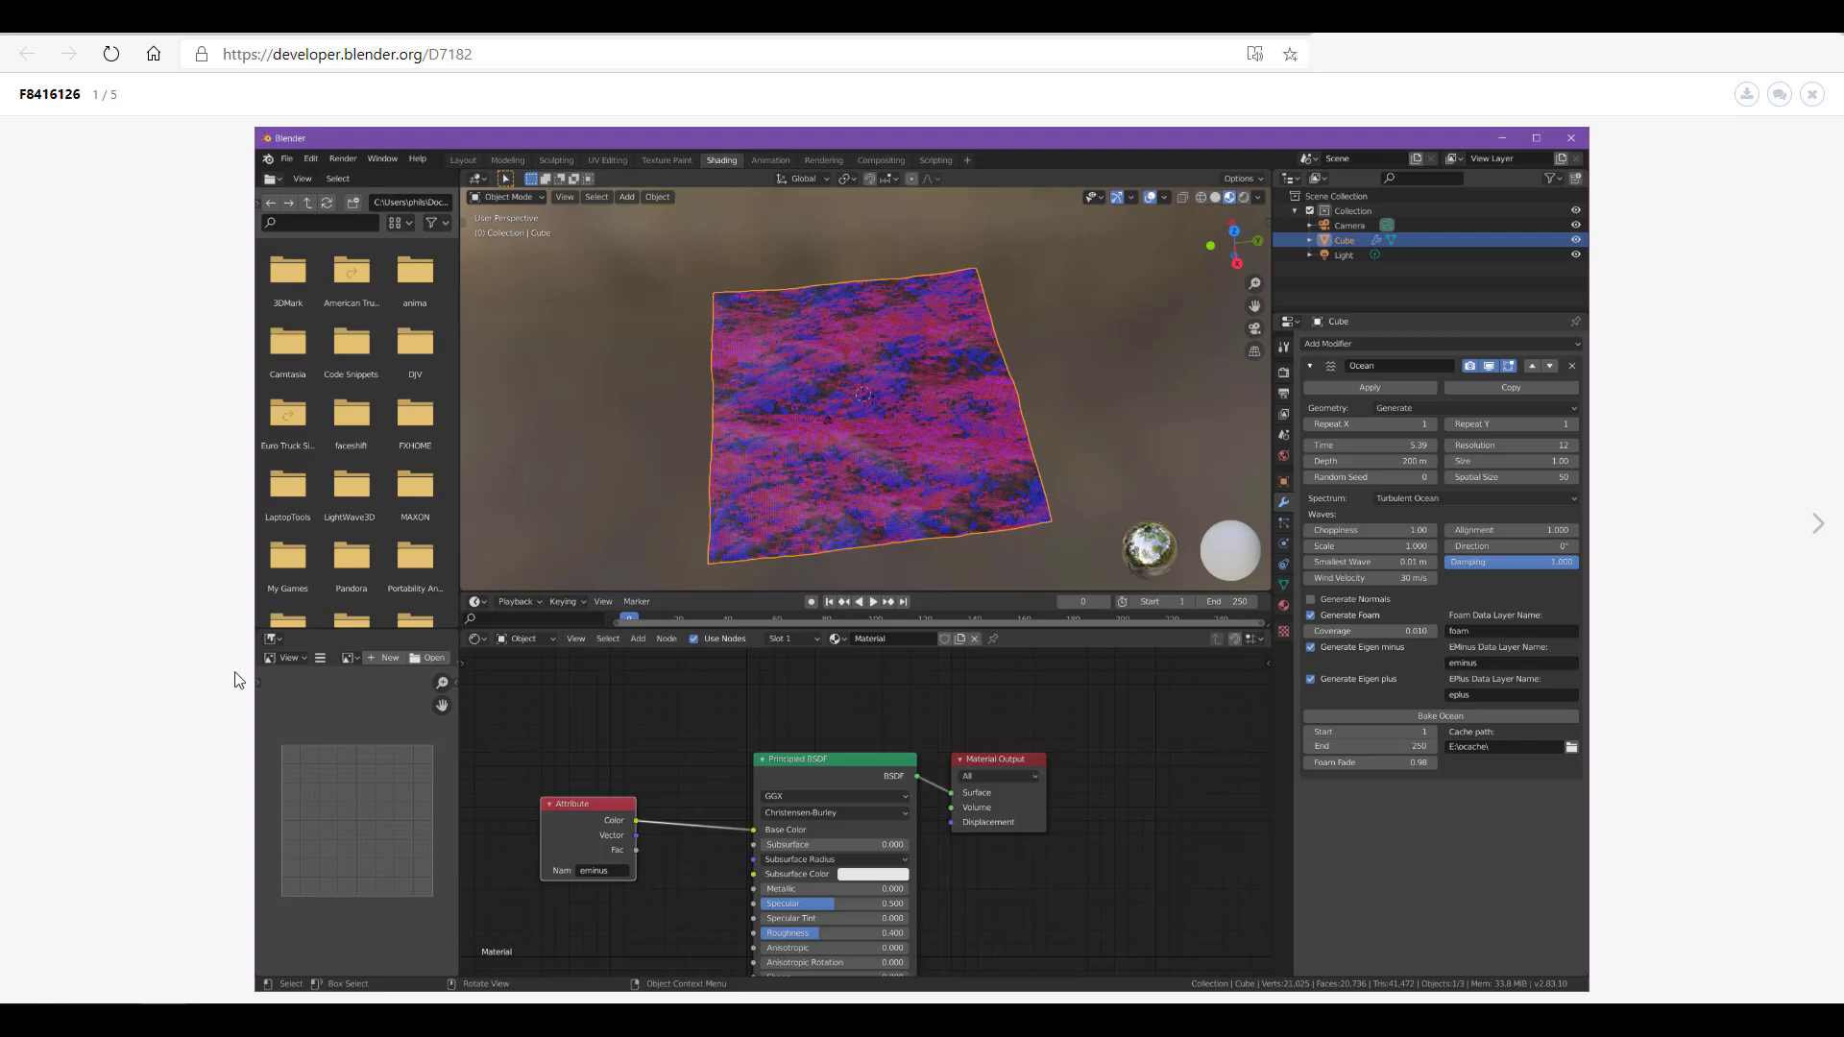
pyautogui.click(1818, 524)
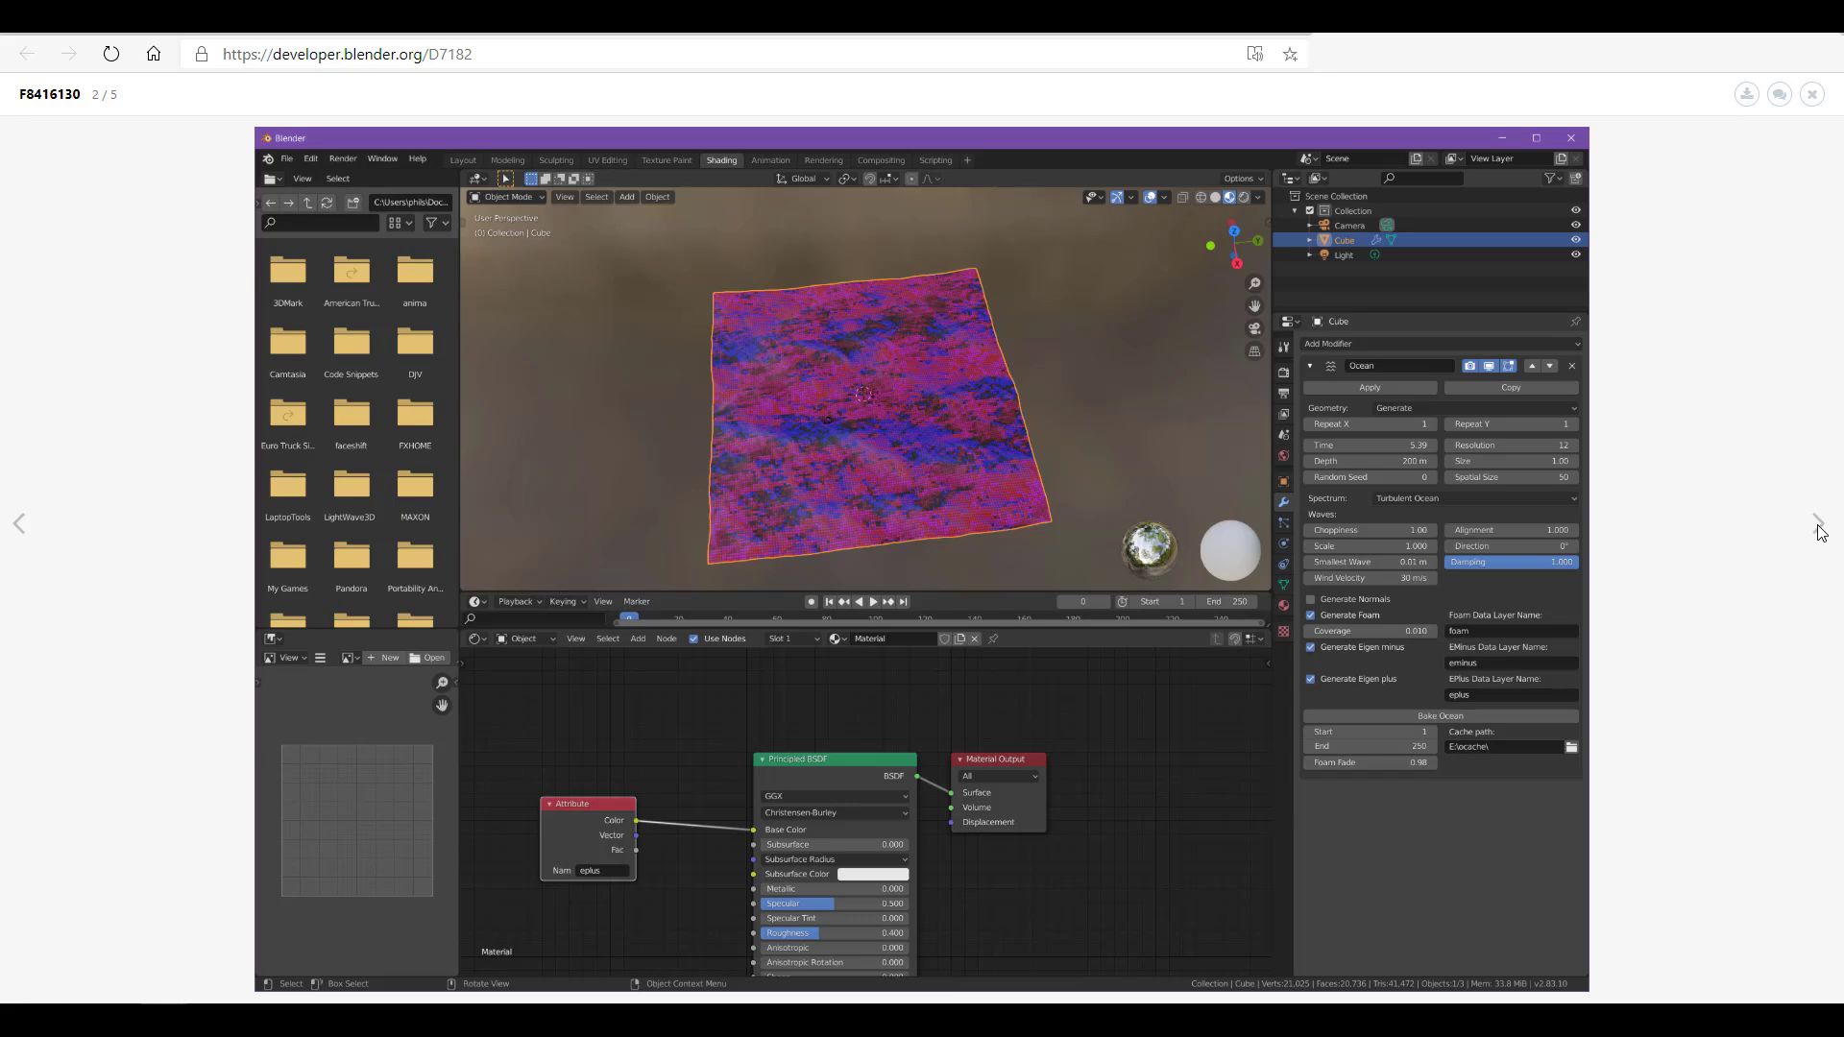
pyautogui.click(1812, 94)
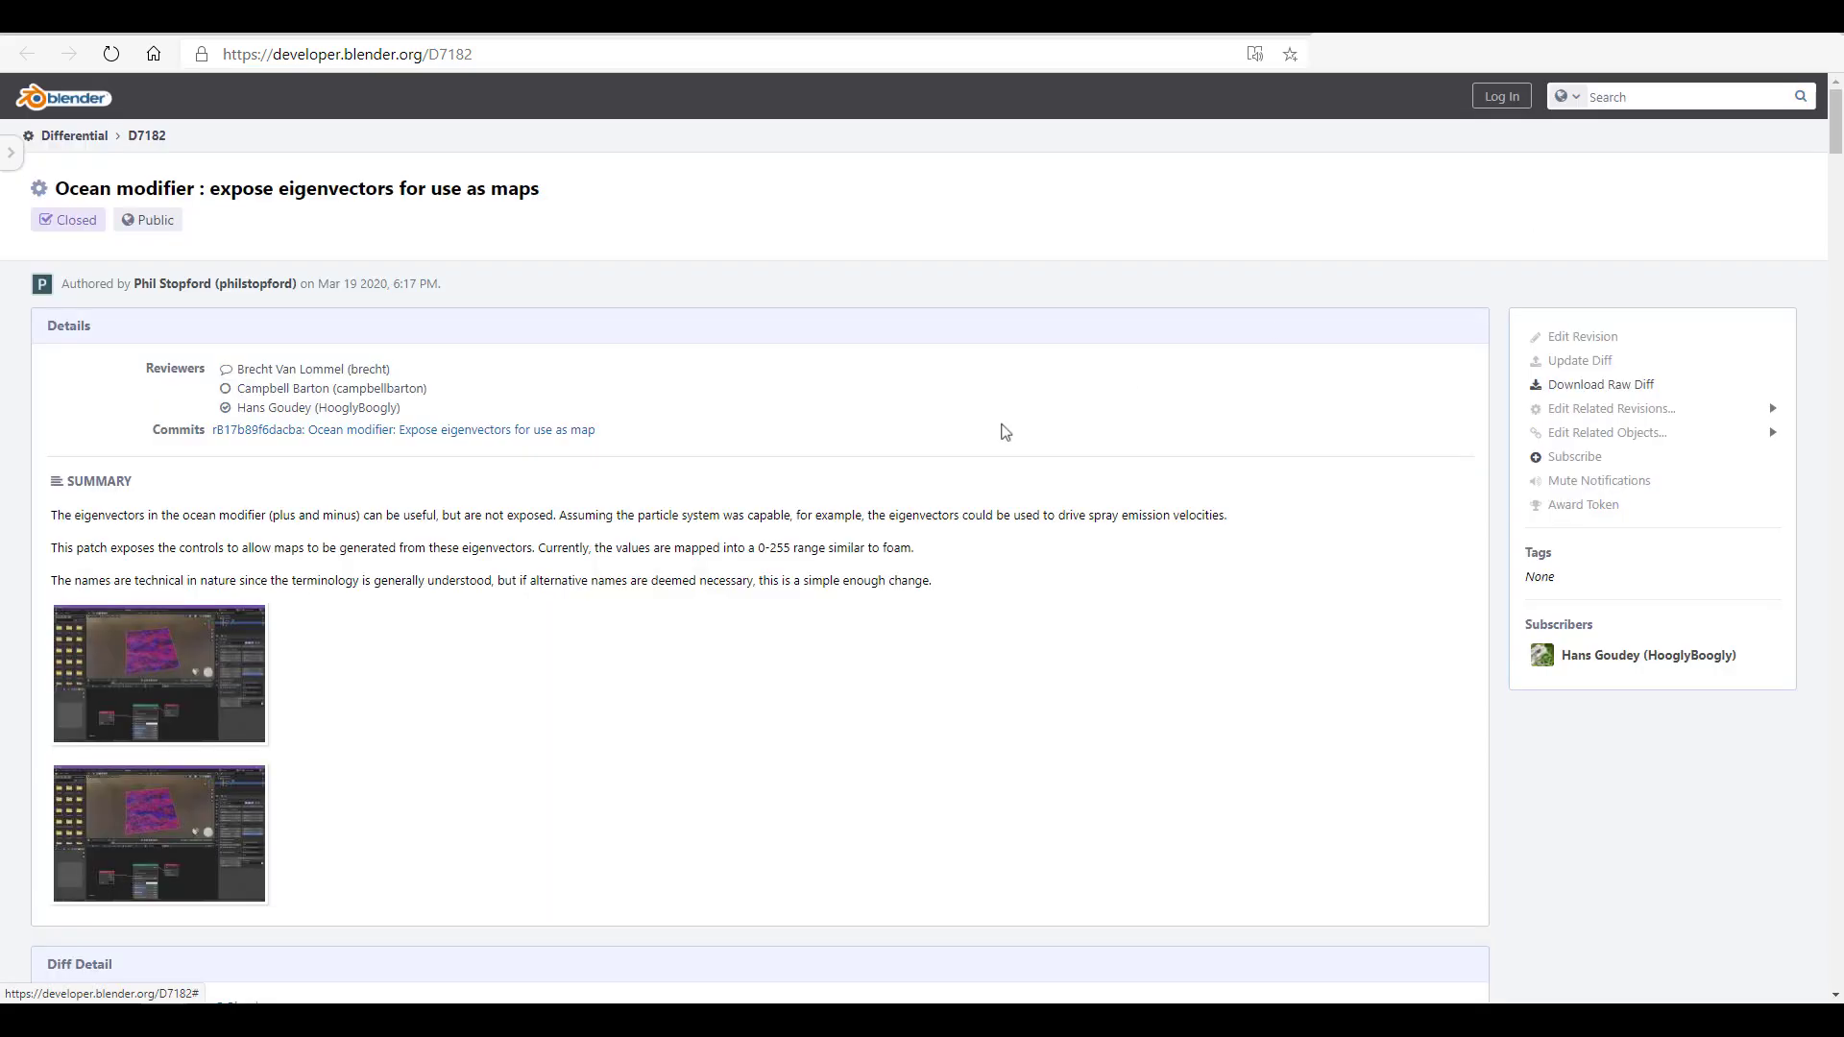
# Step: Examine the overview video in the revision's comments comparing the eminus, eplus and foam ocean maps
pyautogui.scroll(-10, 728, 538)
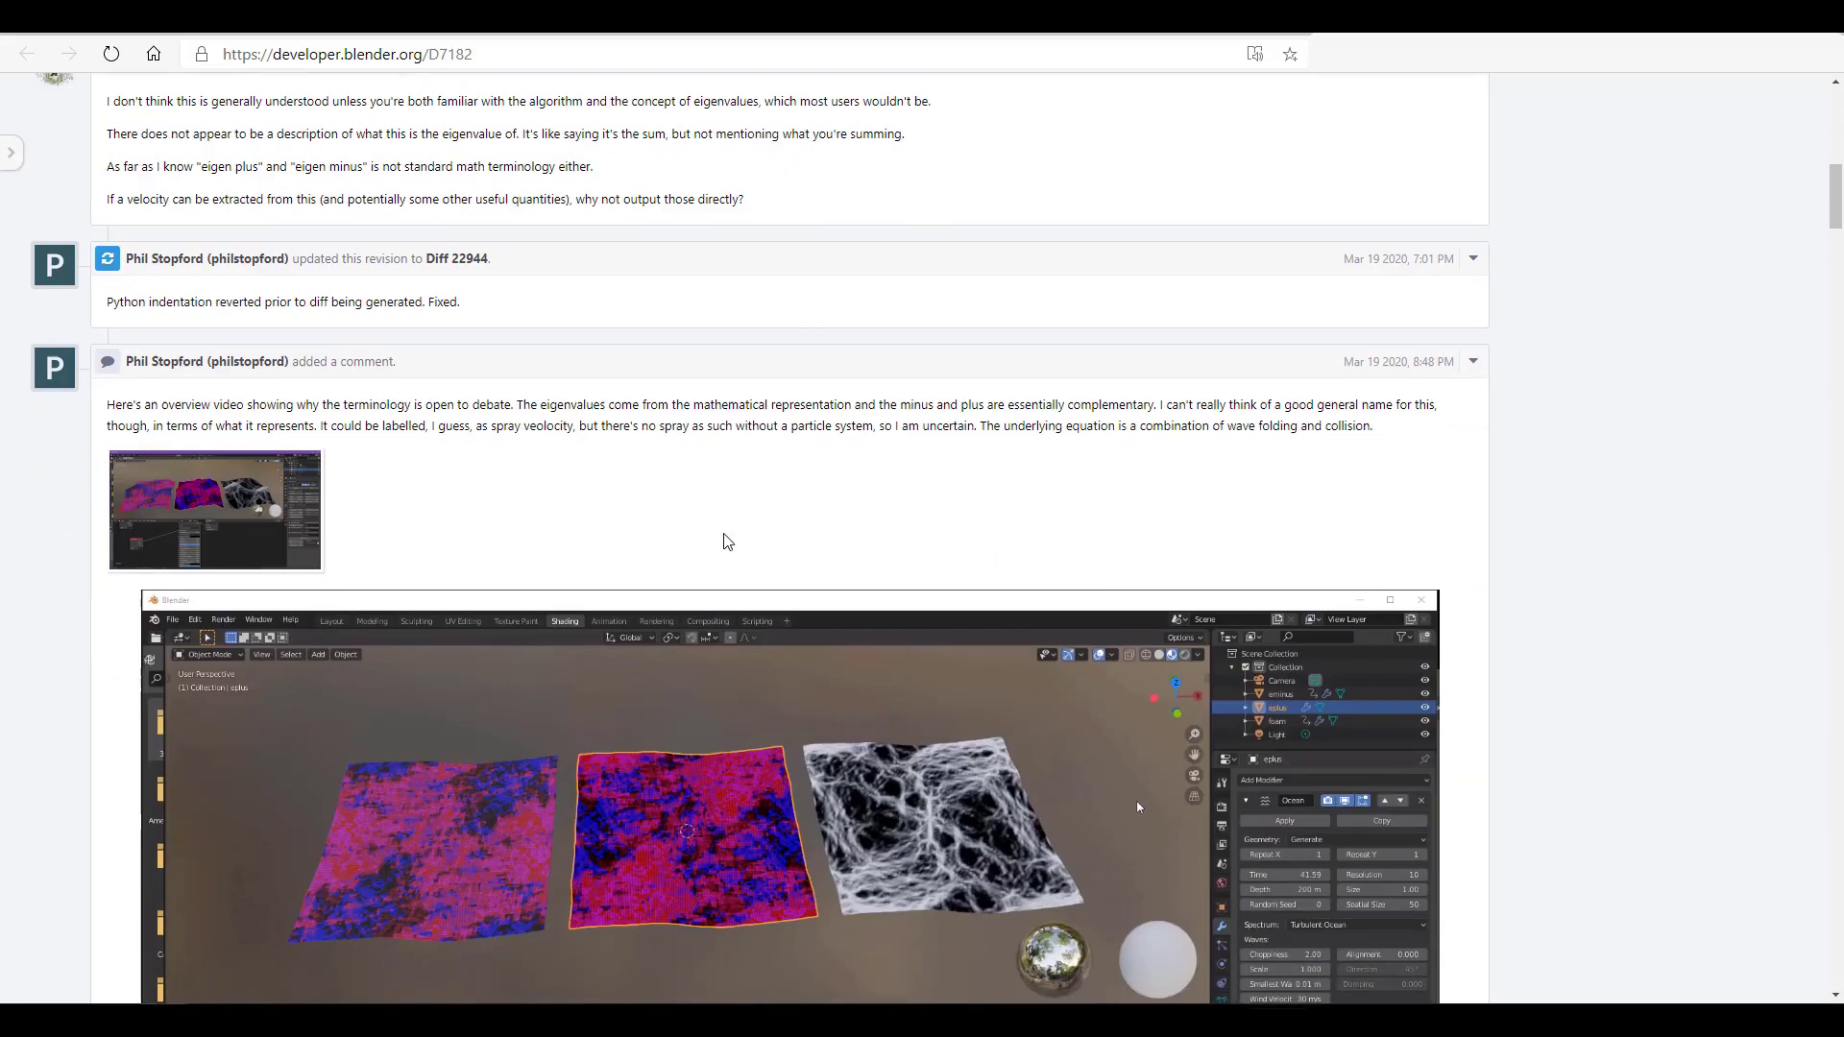
pyautogui.scroll(-5, 727, 542)
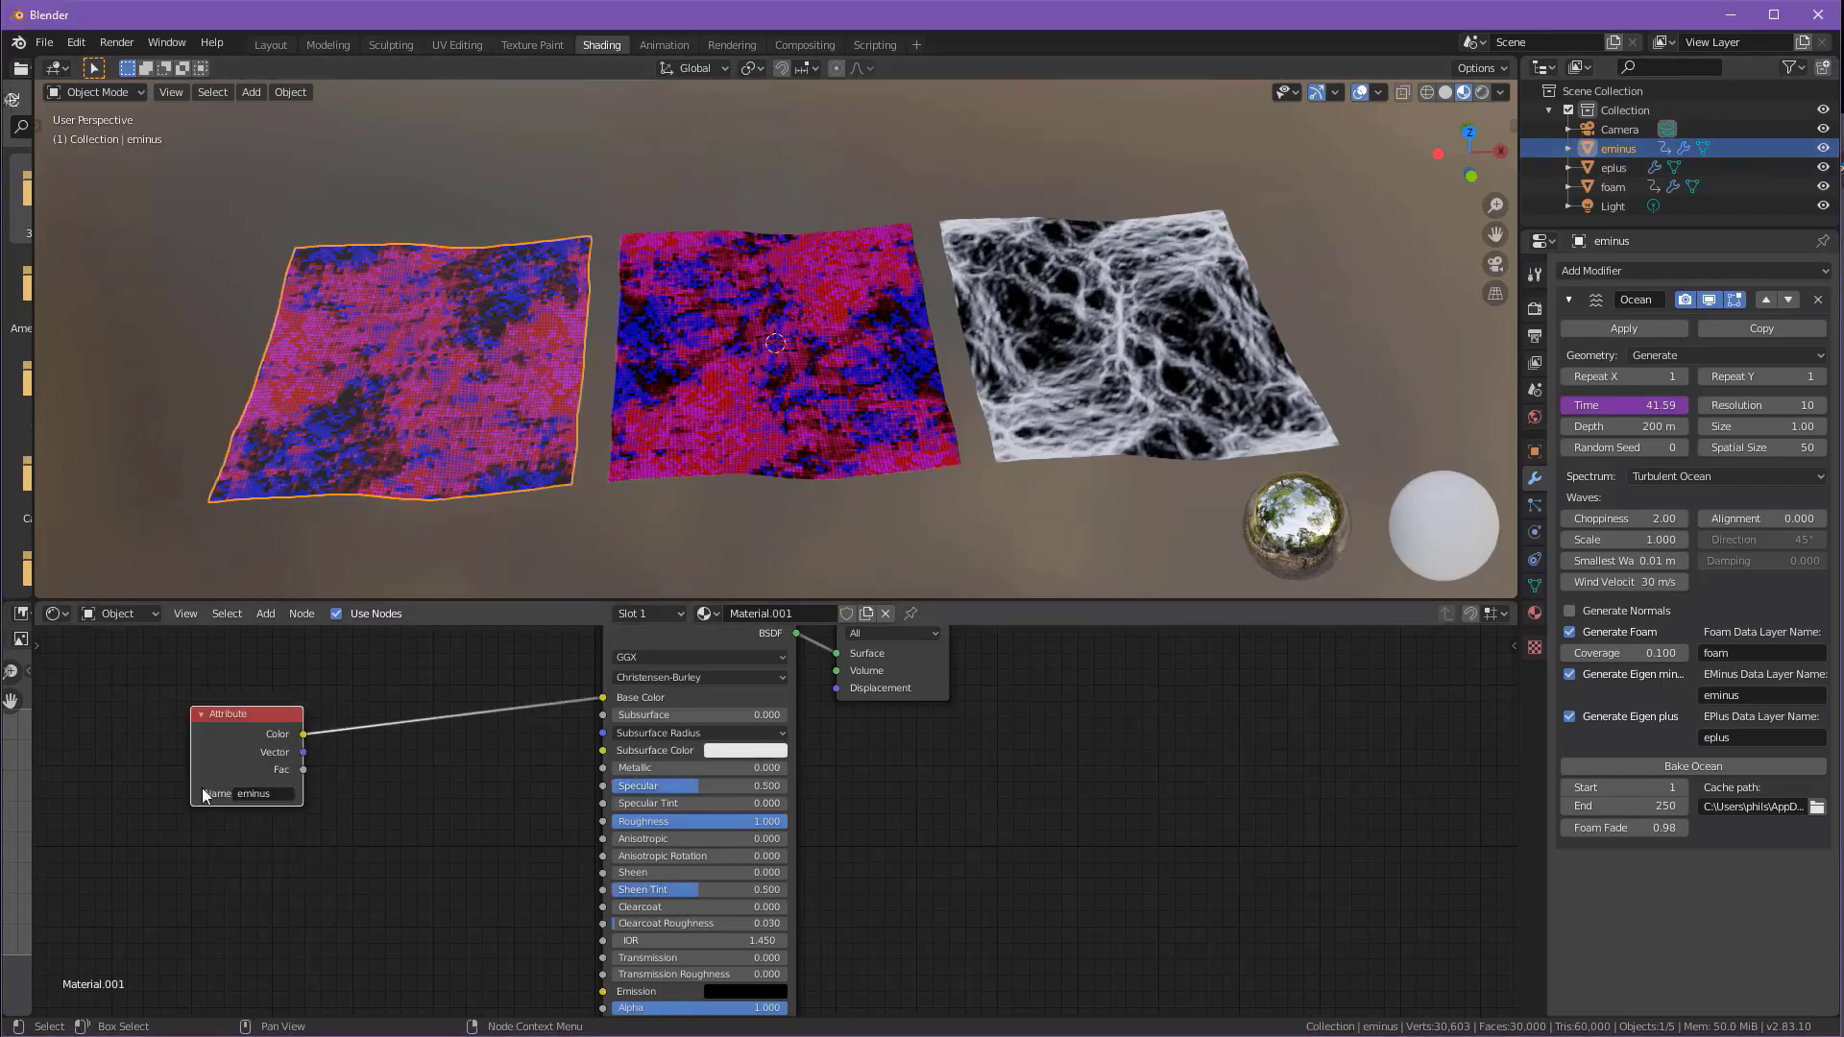
pyautogui.click(1612, 185)
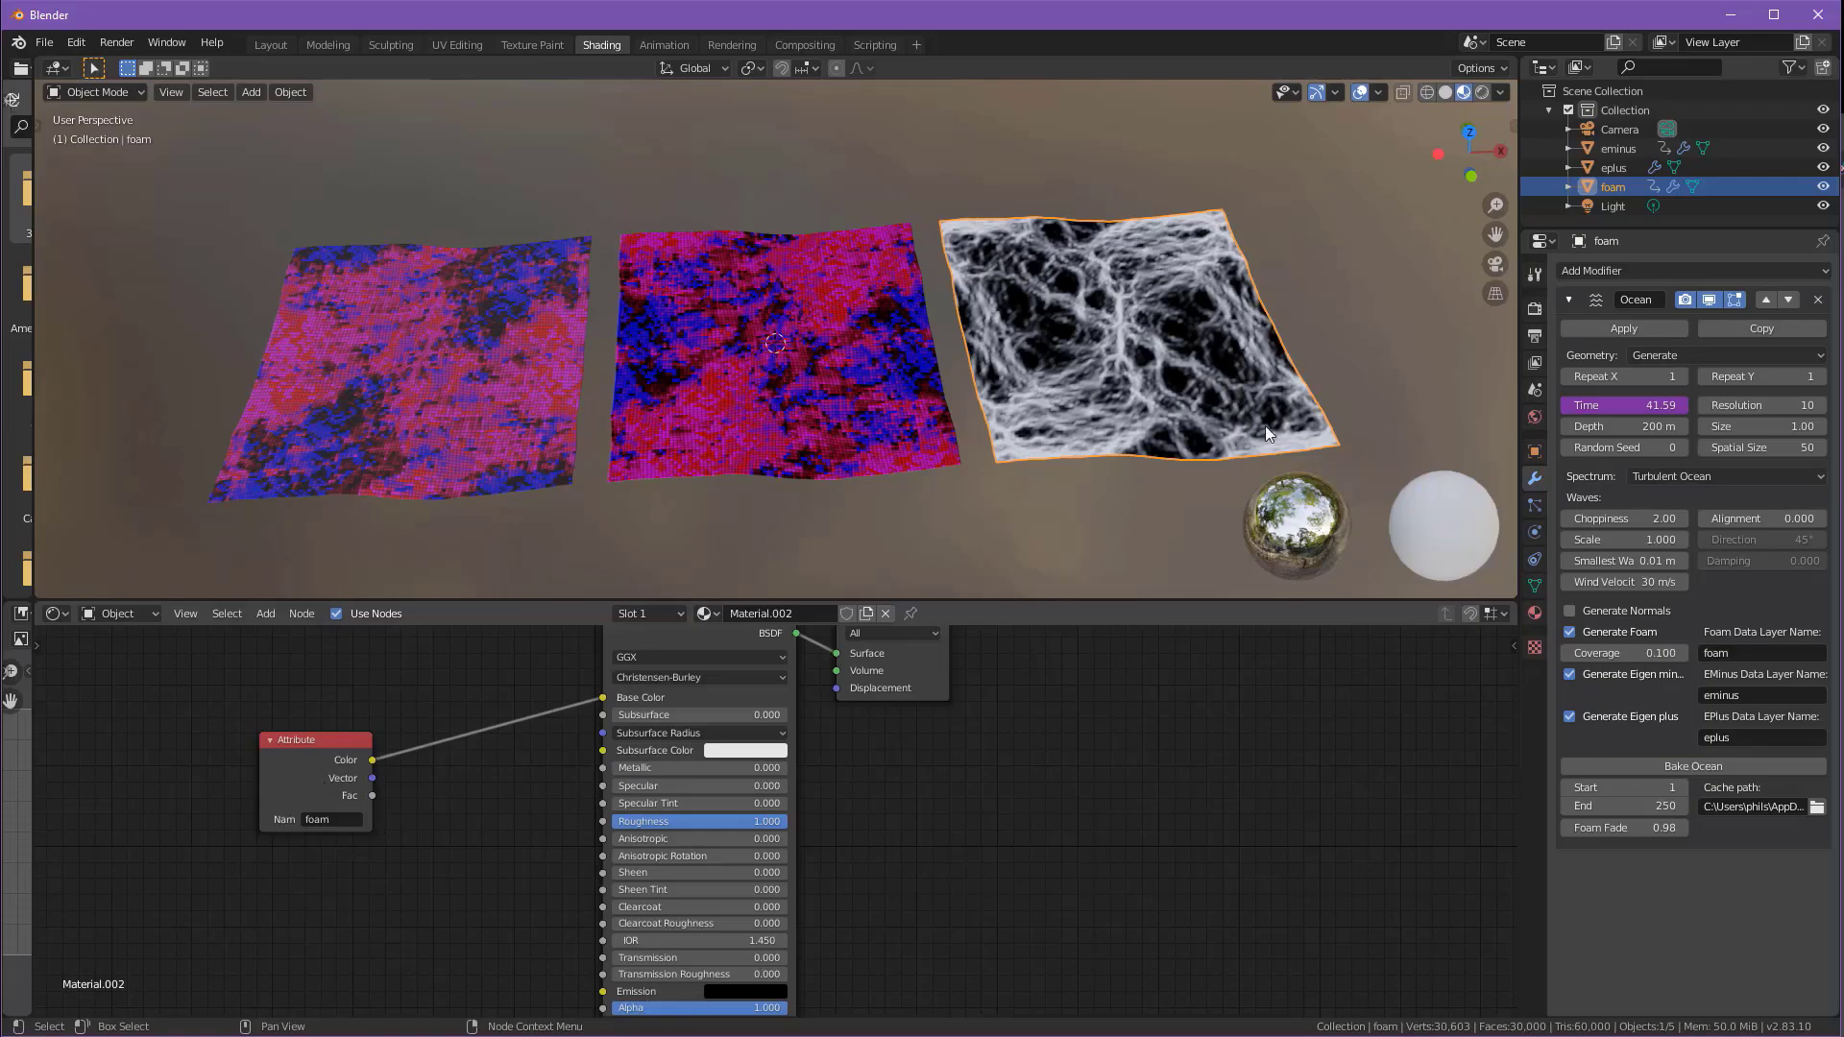
pyautogui.click(1615, 166)
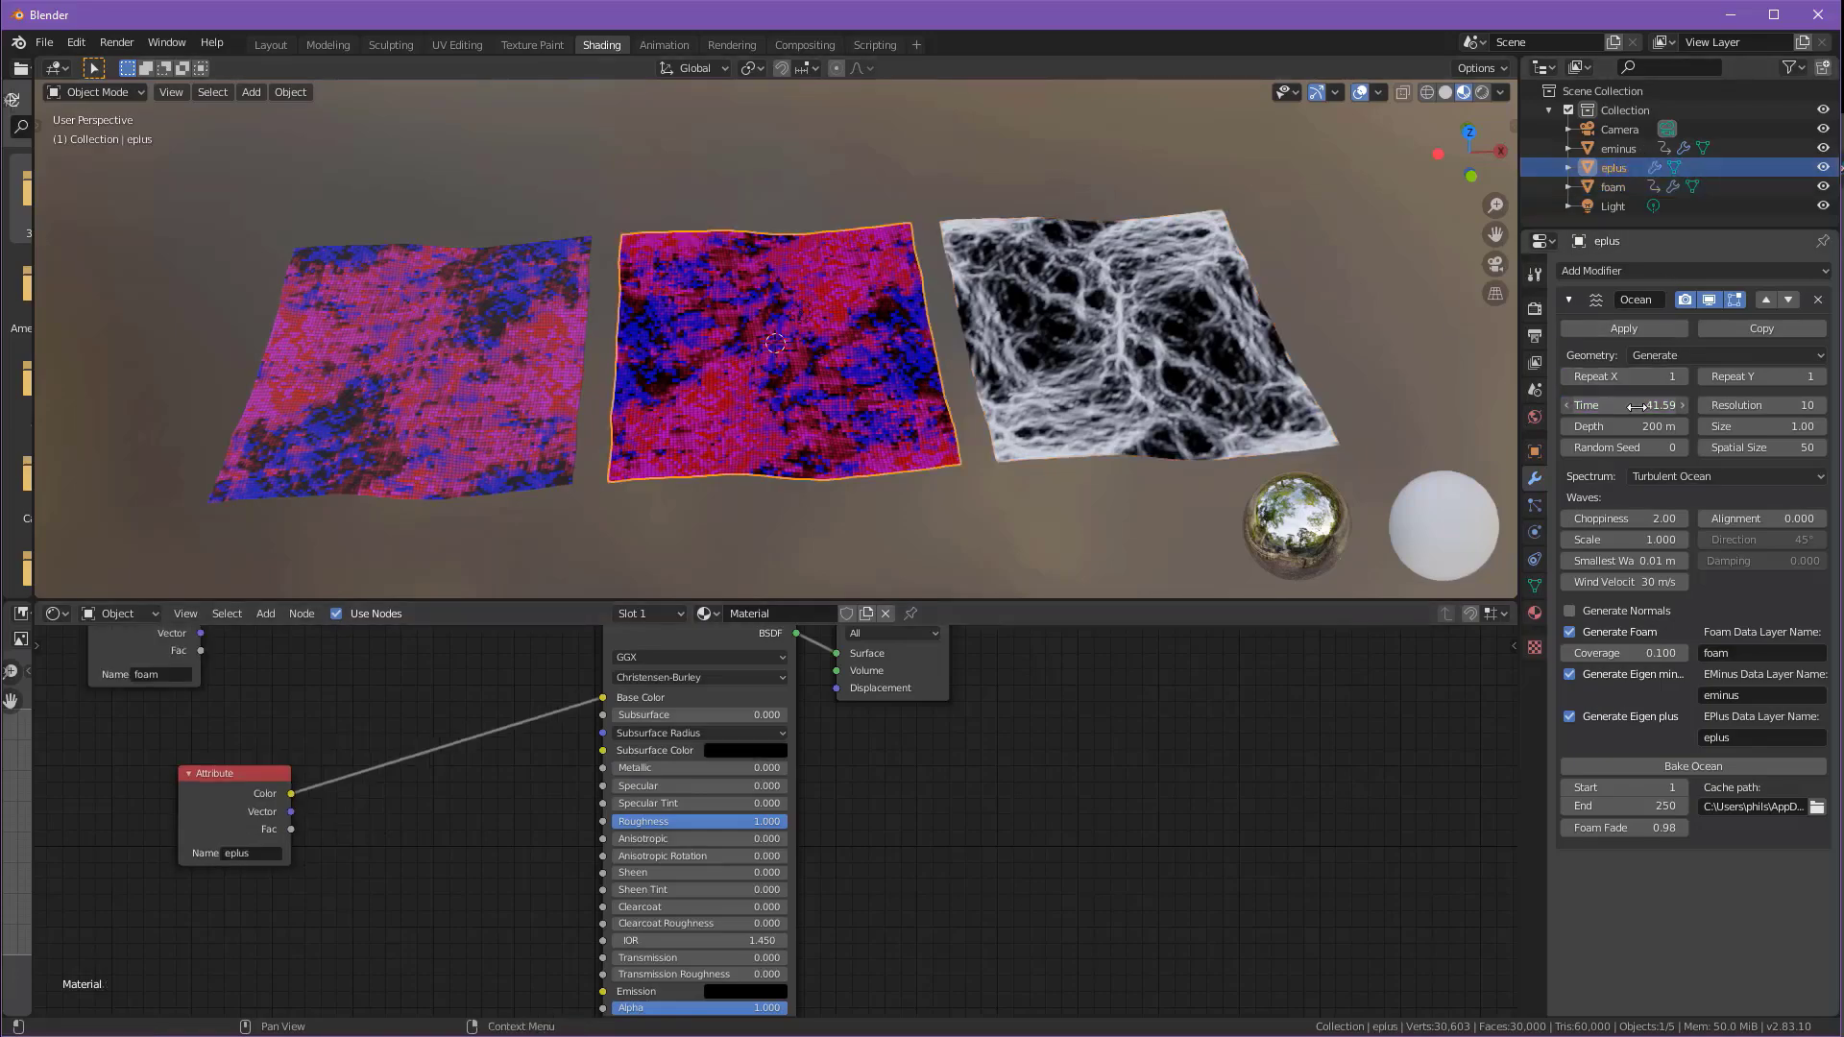
pyautogui.moveTo(1637, 406)
pyautogui.mouseDown()
pyautogui.moveTo(1583, 406)
pyautogui.moveTo(1658, 406)
pyautogui.mouseUp()
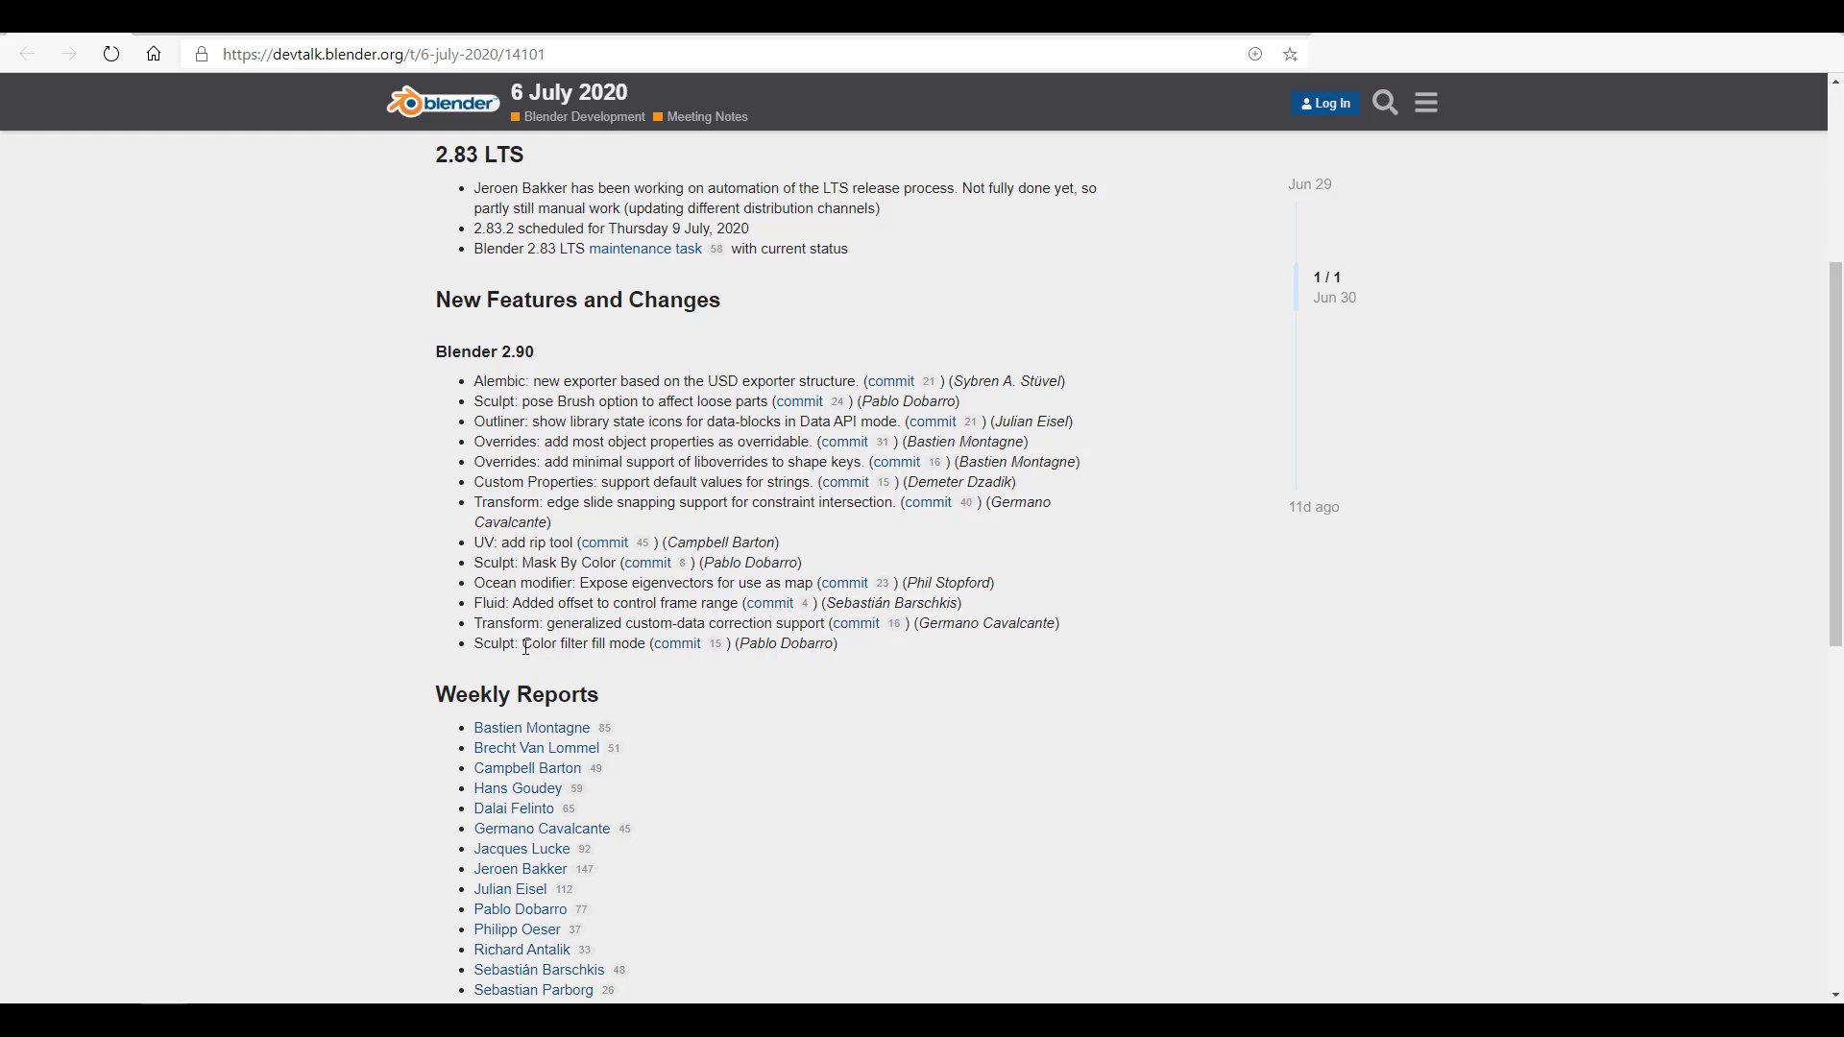
# Step: Check the sculpt entries in the 6 July 2020 meeting notes, switch back to Blender and put the ocean mesh in Sculpt Mode
pyautogui.moveTo(525, 644)
pyautogui.mouseDown()
pyautogui.moveTo(620, 665)
pyautogui.moveTo(625, 647)
pyautogui.moveTo(532, 625)
pyautogui.moveTo(525, 565)
pyautogui.moveTo(573, 565)
pyautogui.mouseUp()
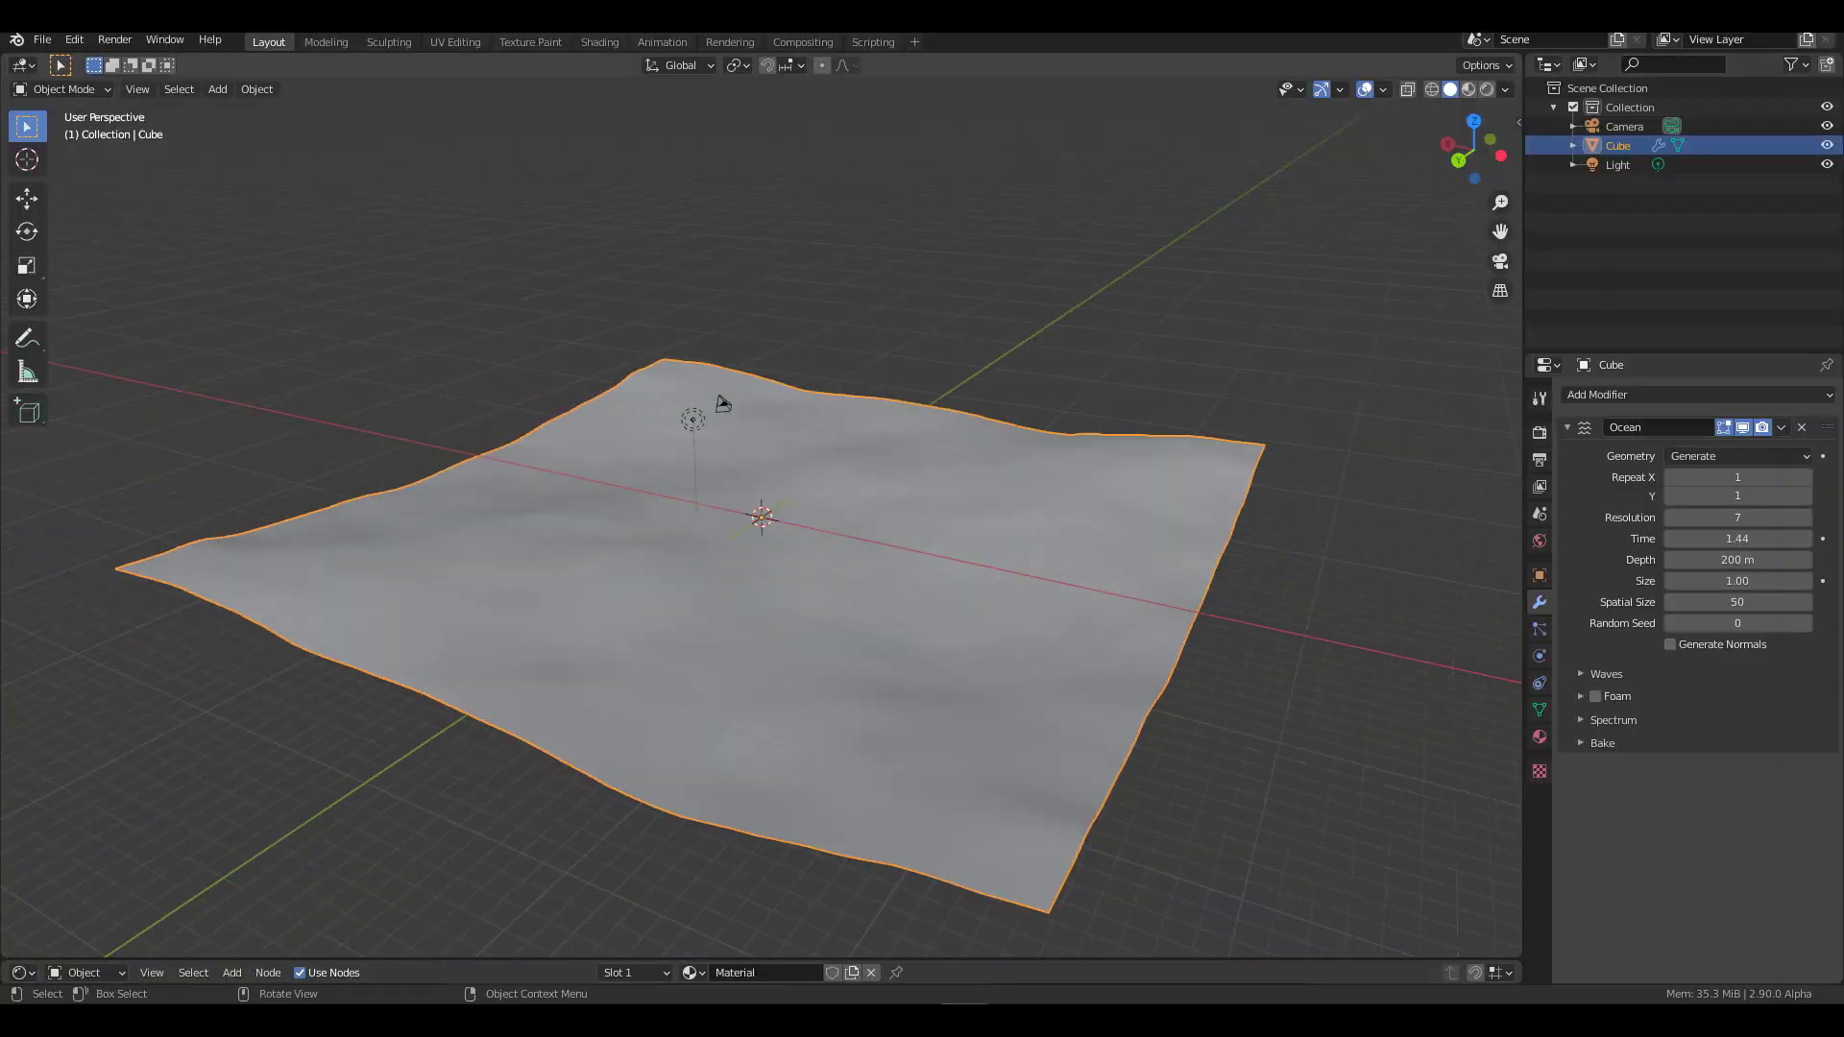
pyautogui.moveTo(816, 576); pyautogui.dragTo(705, 570, button='middle')
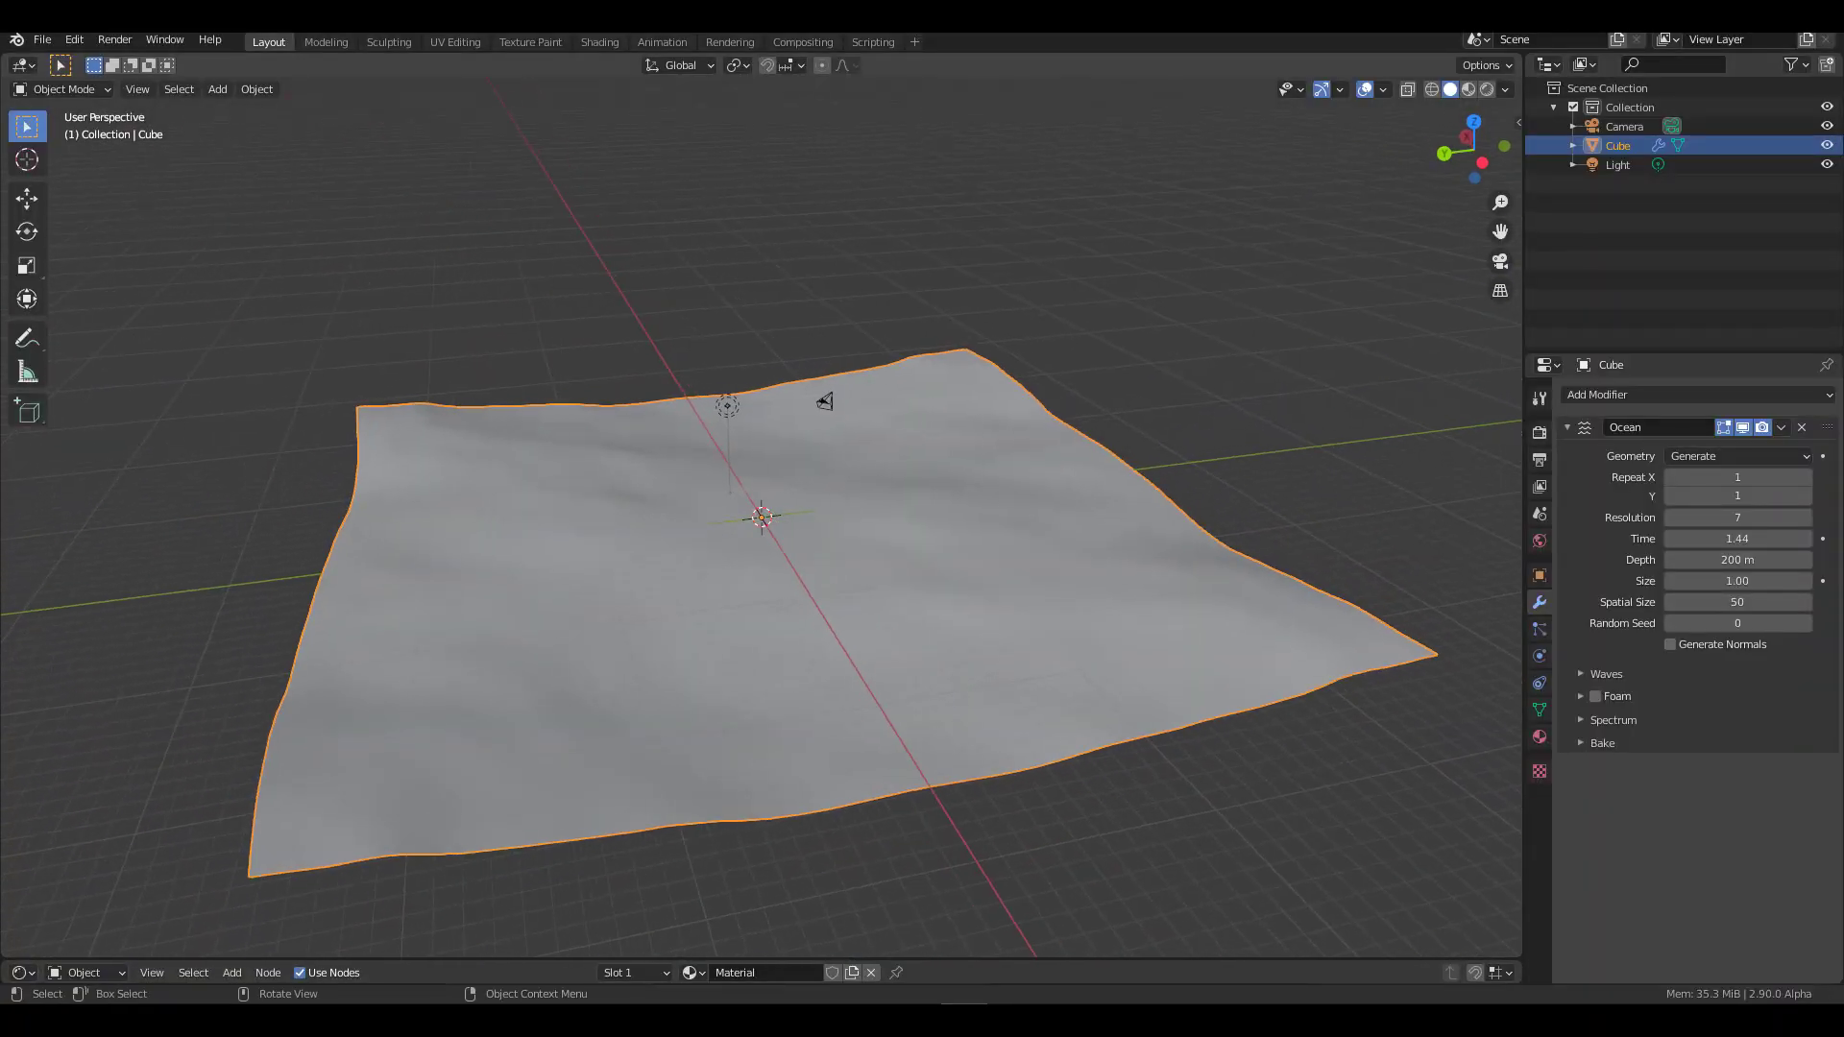
pyautogui.click(54, 90)
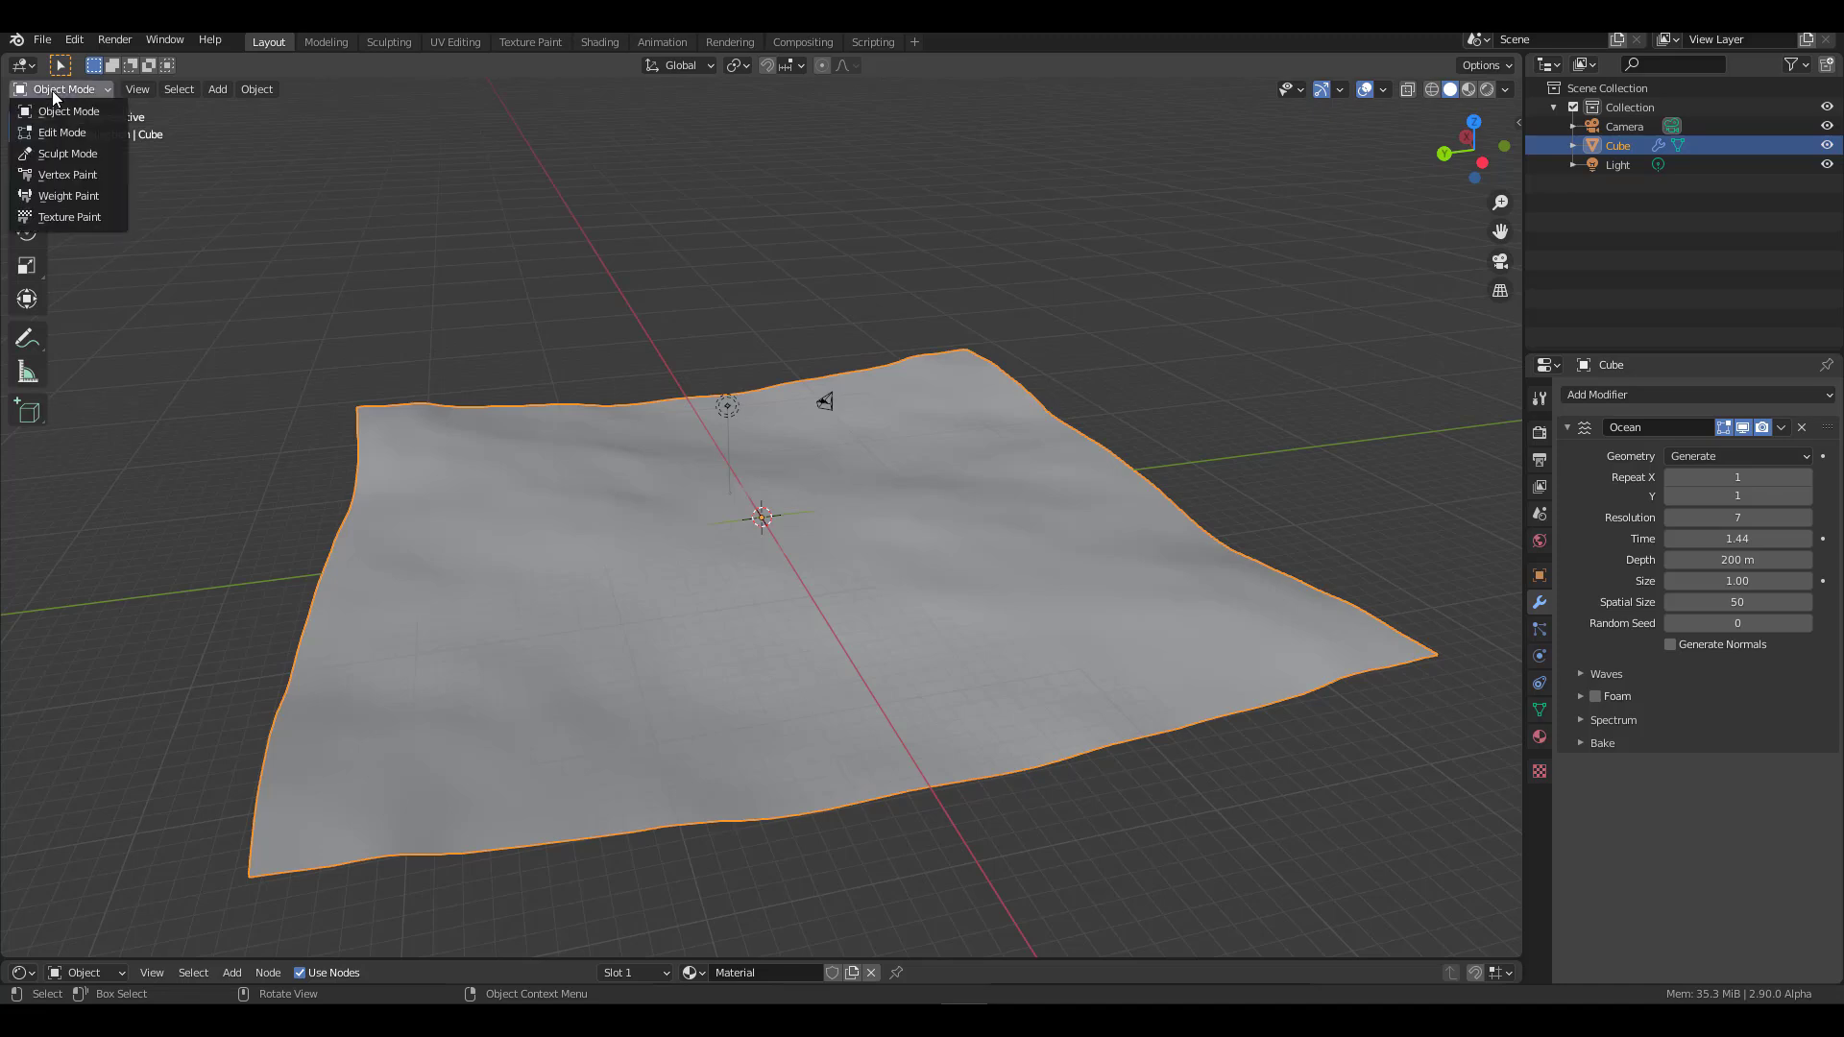
pyautogui.click(61, 153)
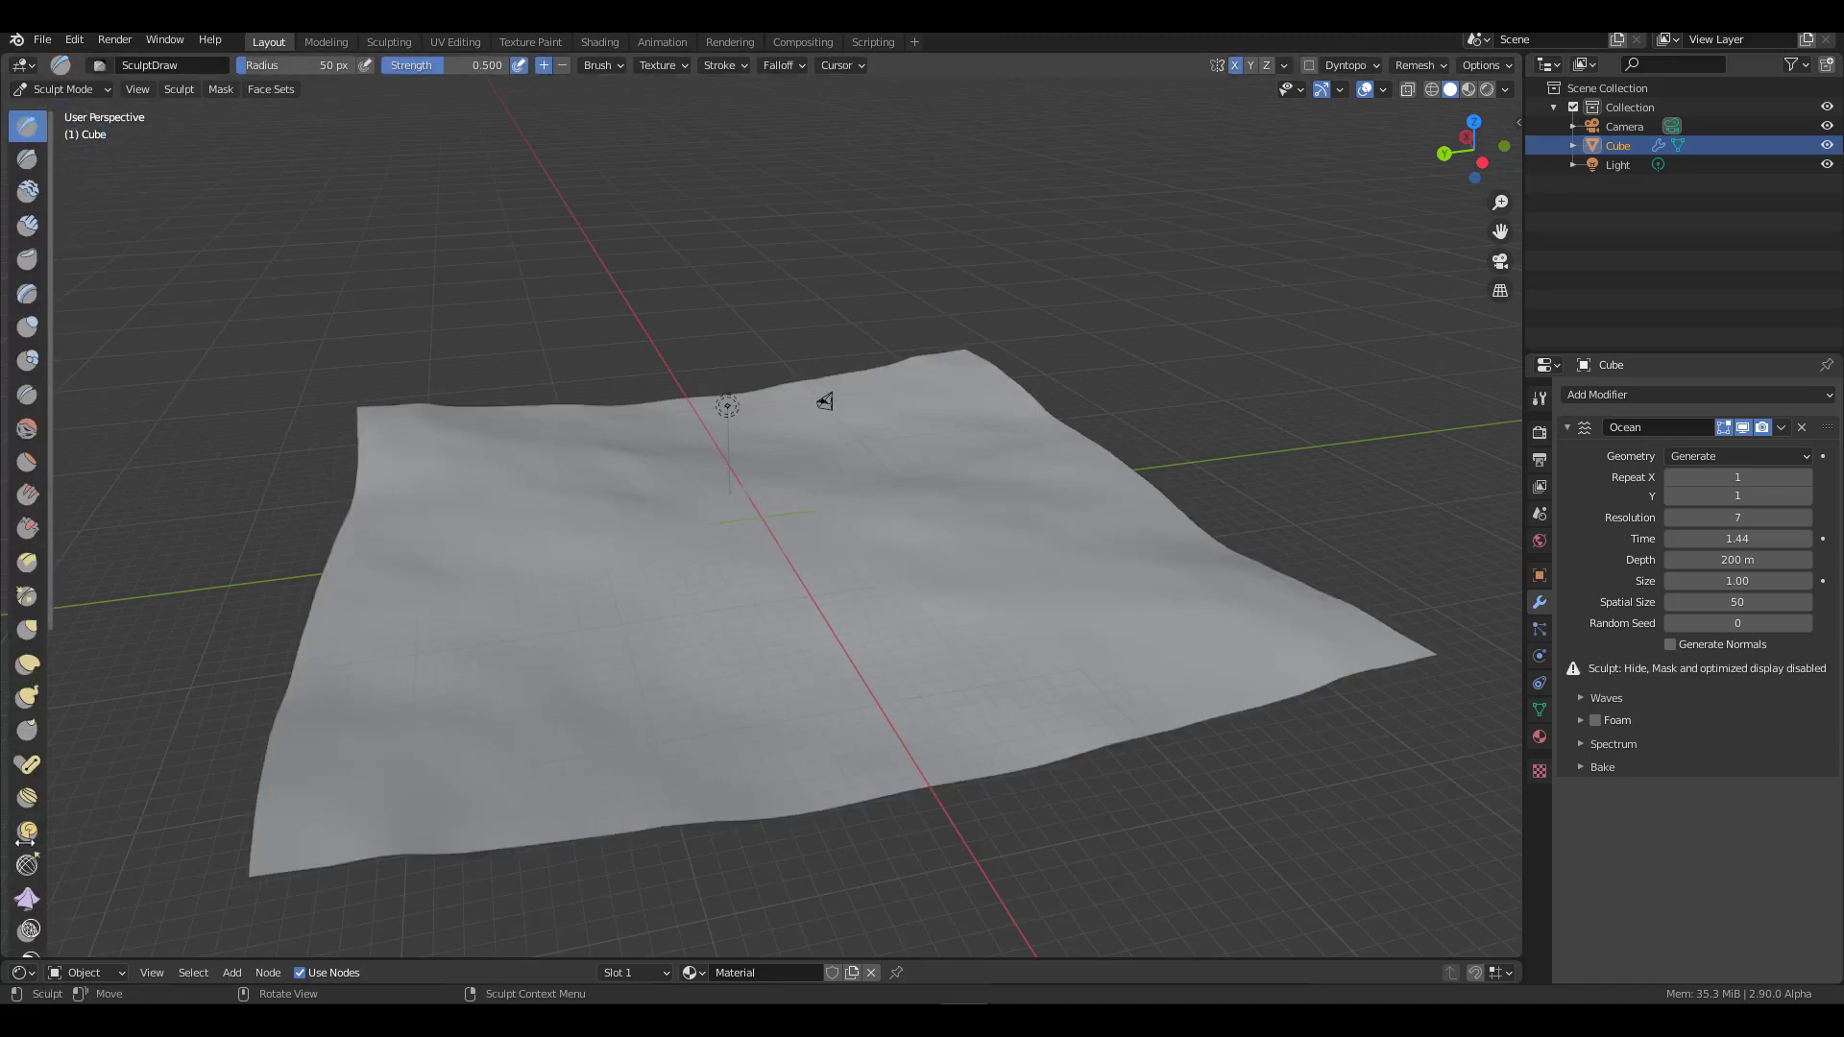
# Step: Widen the sculpt tools to two columns, activate the color filter tool and look through its filter types, including Fill
pyautogui.moveTo(48, 824); pyautogui.dragTo(81, 818)
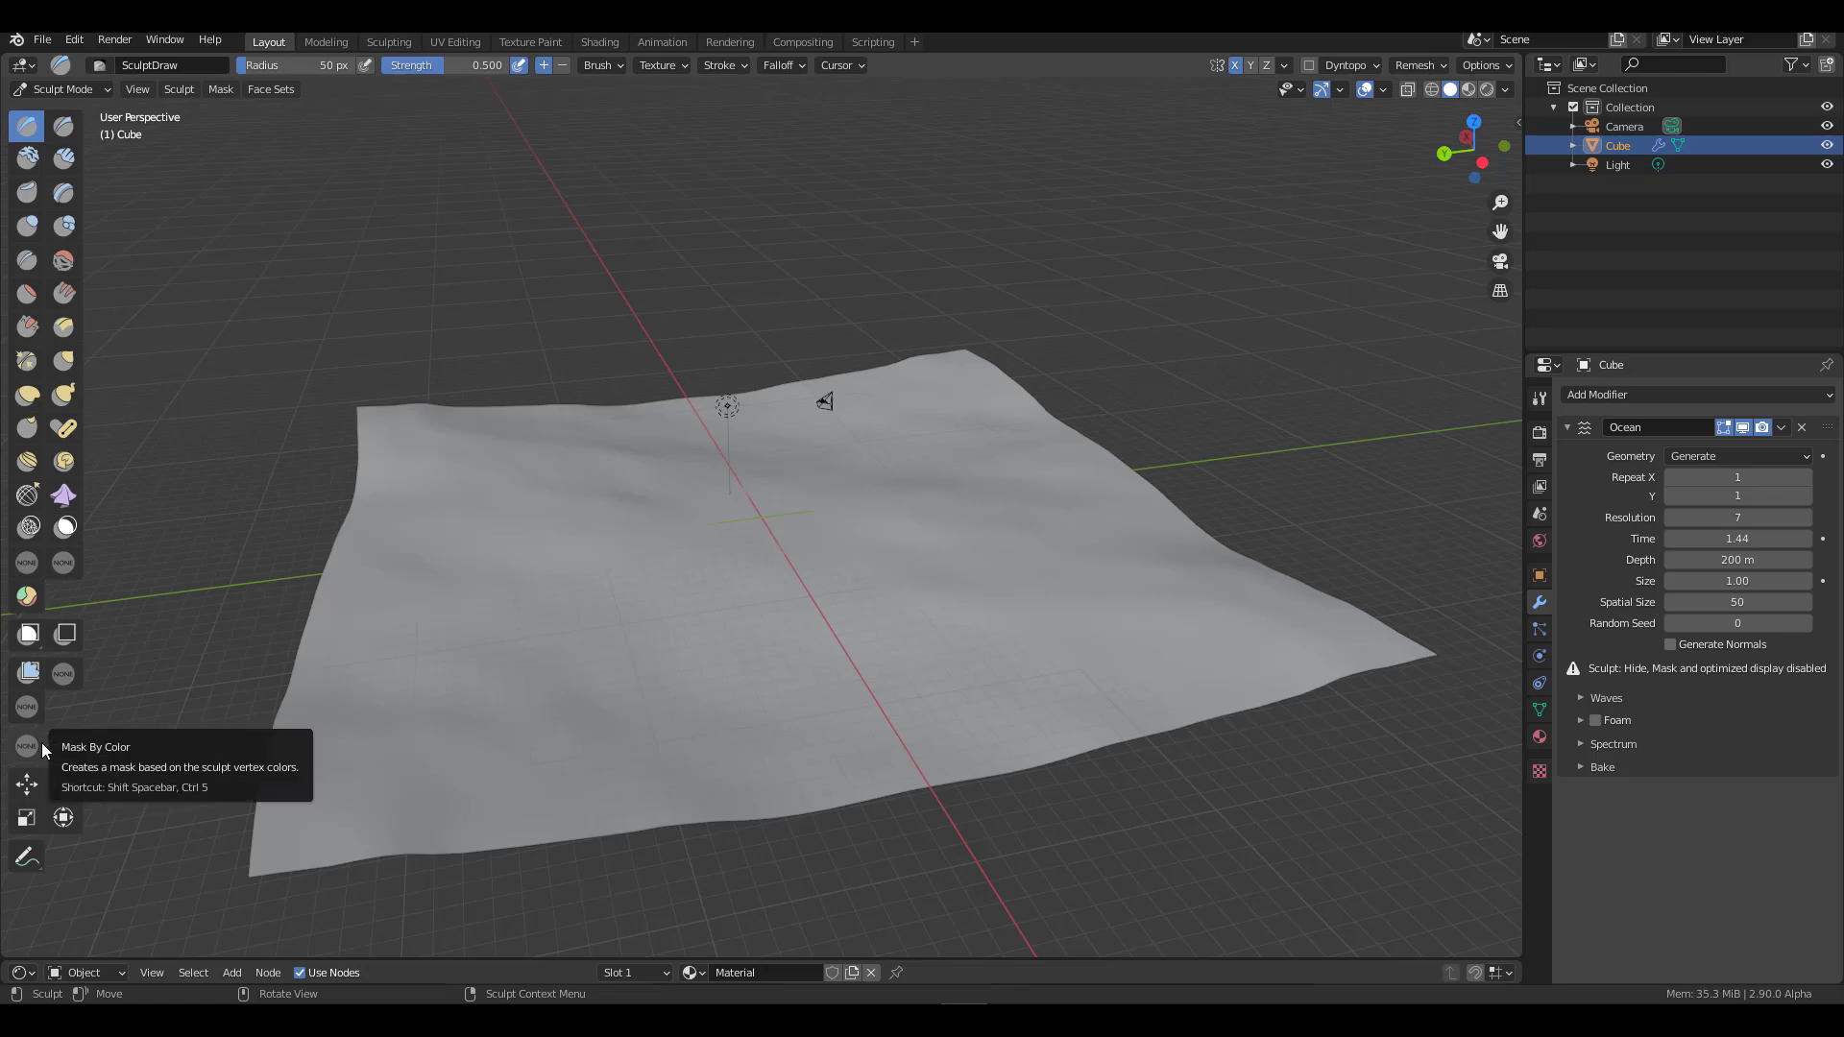
pyautogui.click(29, 708)
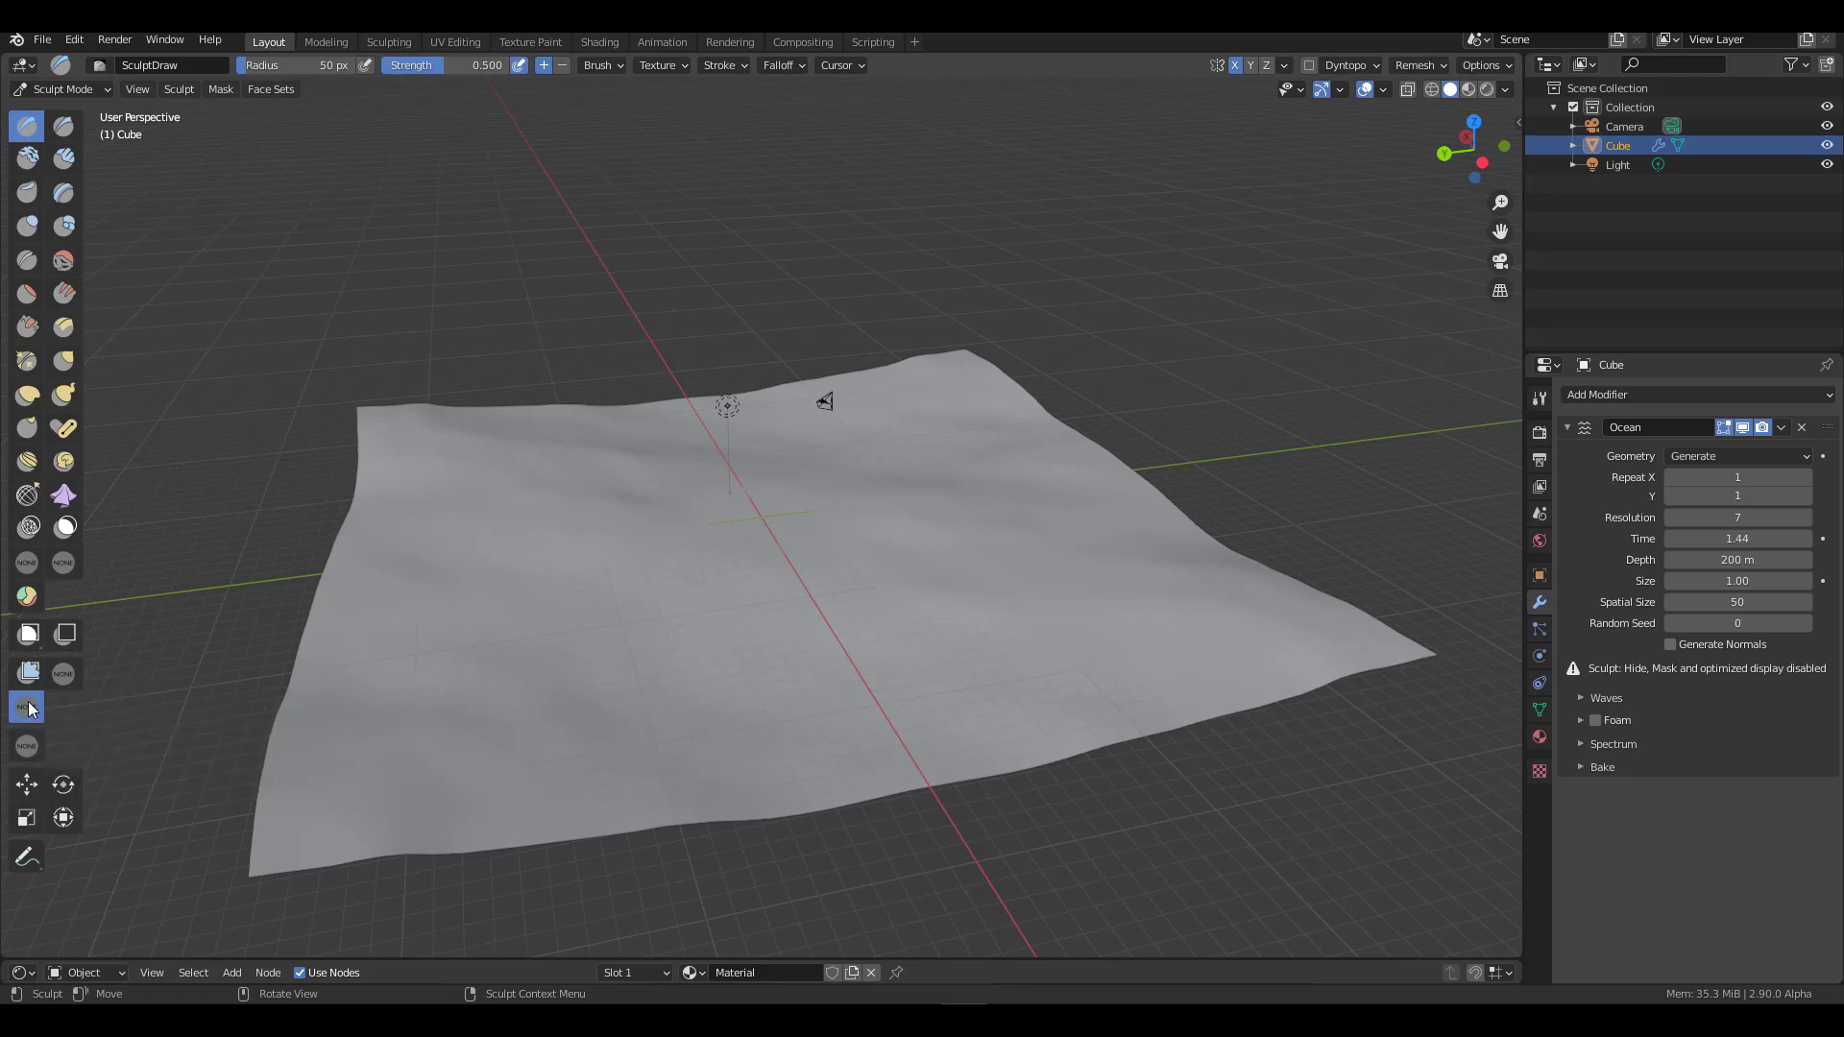
pyautogui.click(240, 67)
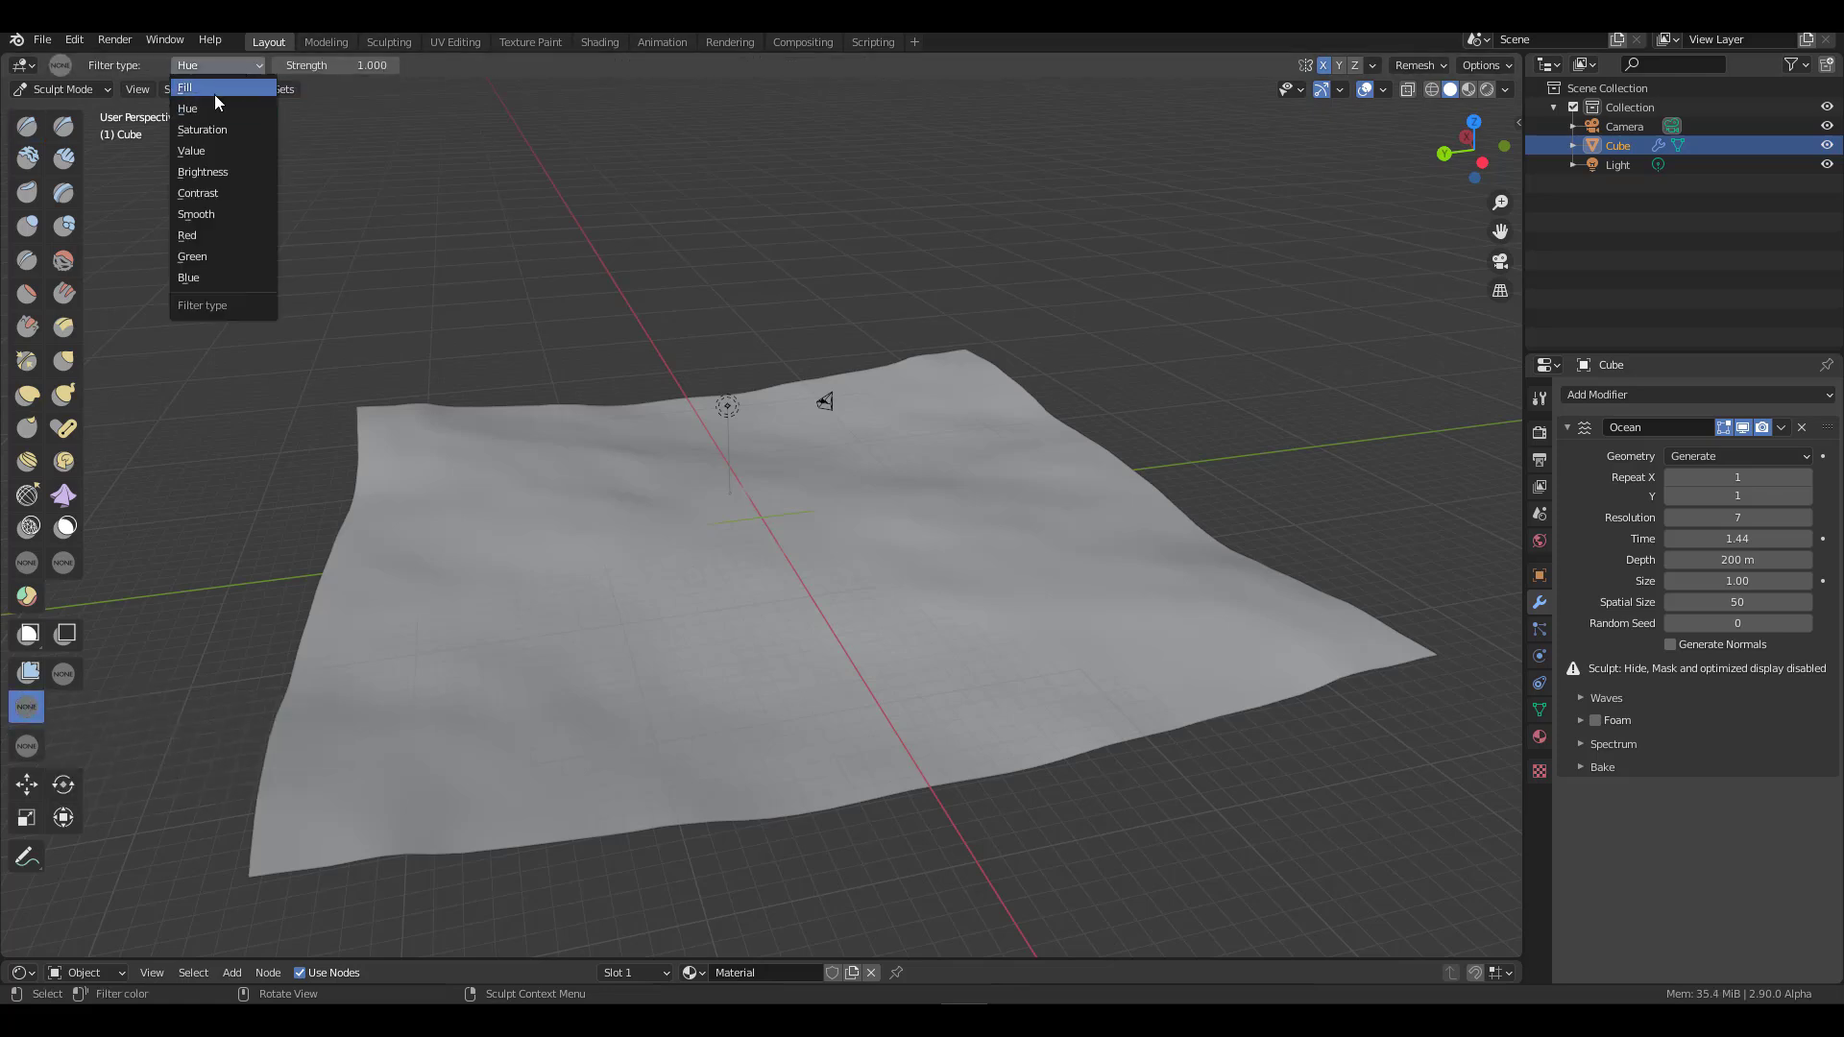
pyautogui.press('Escape')
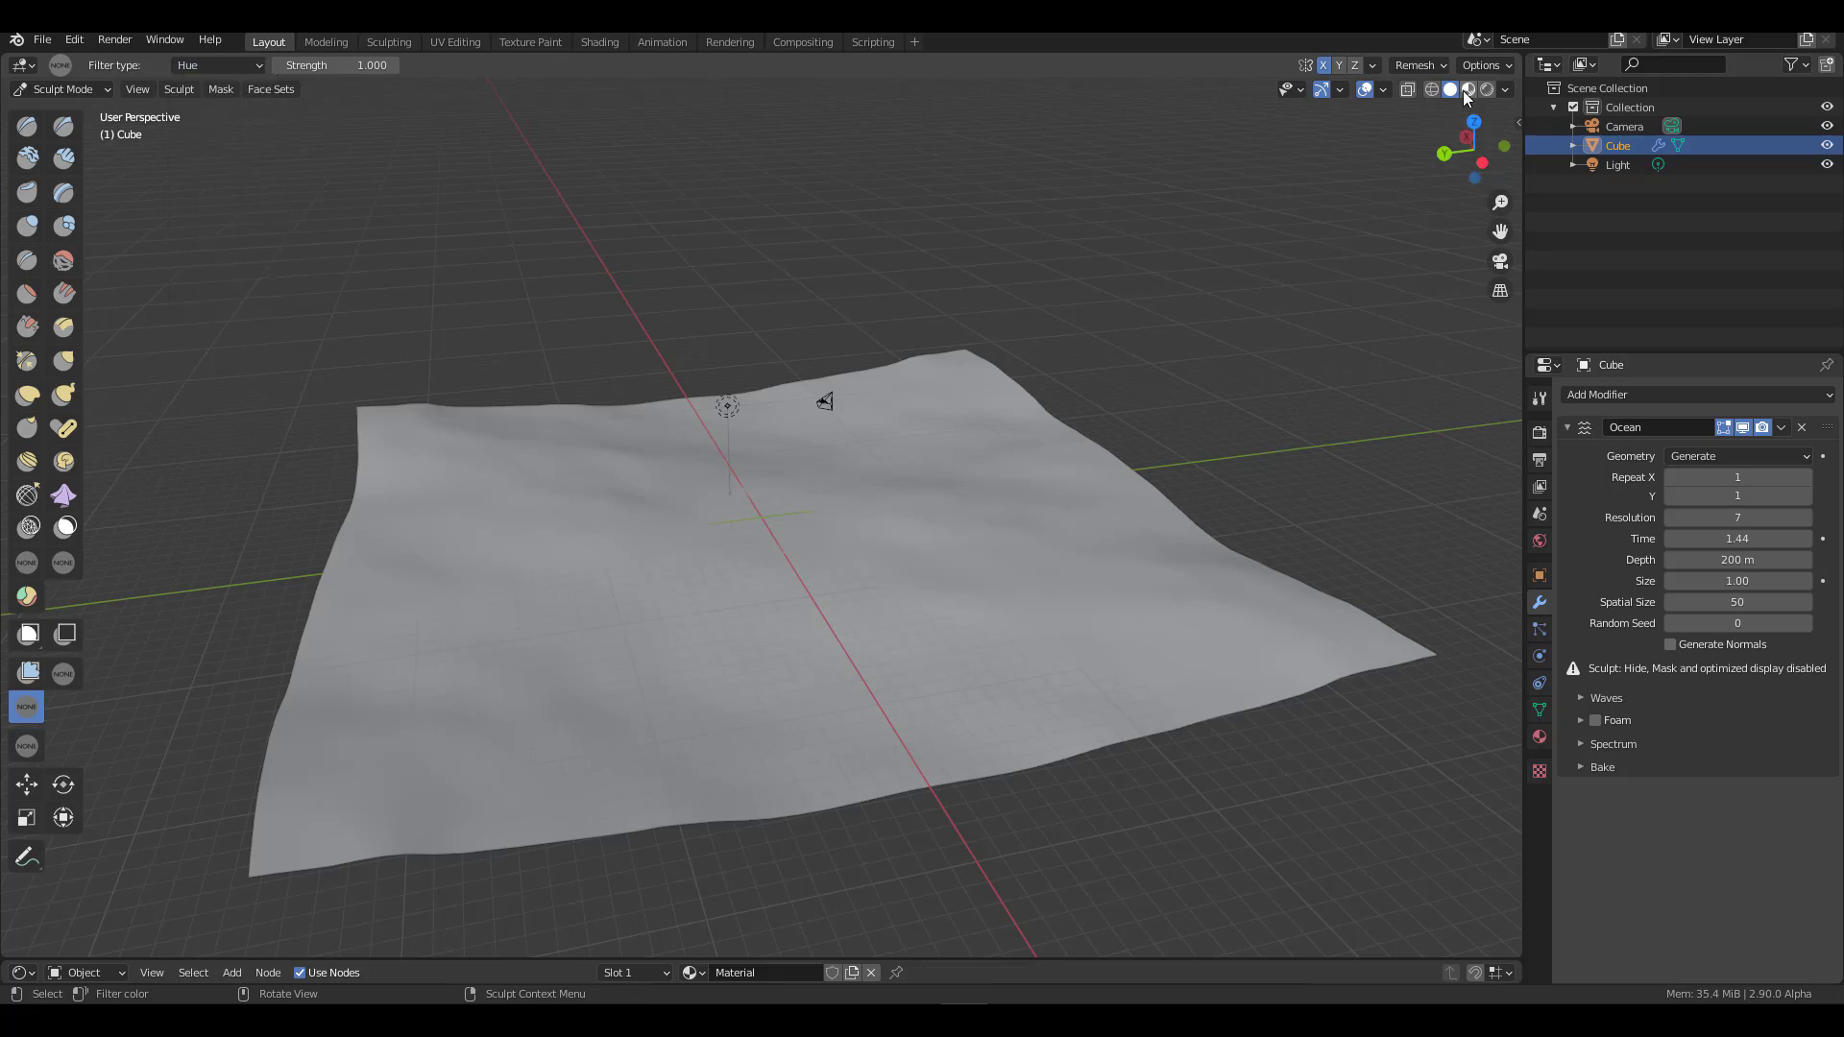
# Step: Set the solid viewport's shading color to Vertex and activate the Paint sculpt tool
pyautogui.click(1491, 65)
pyautogui.click(1507, 87)
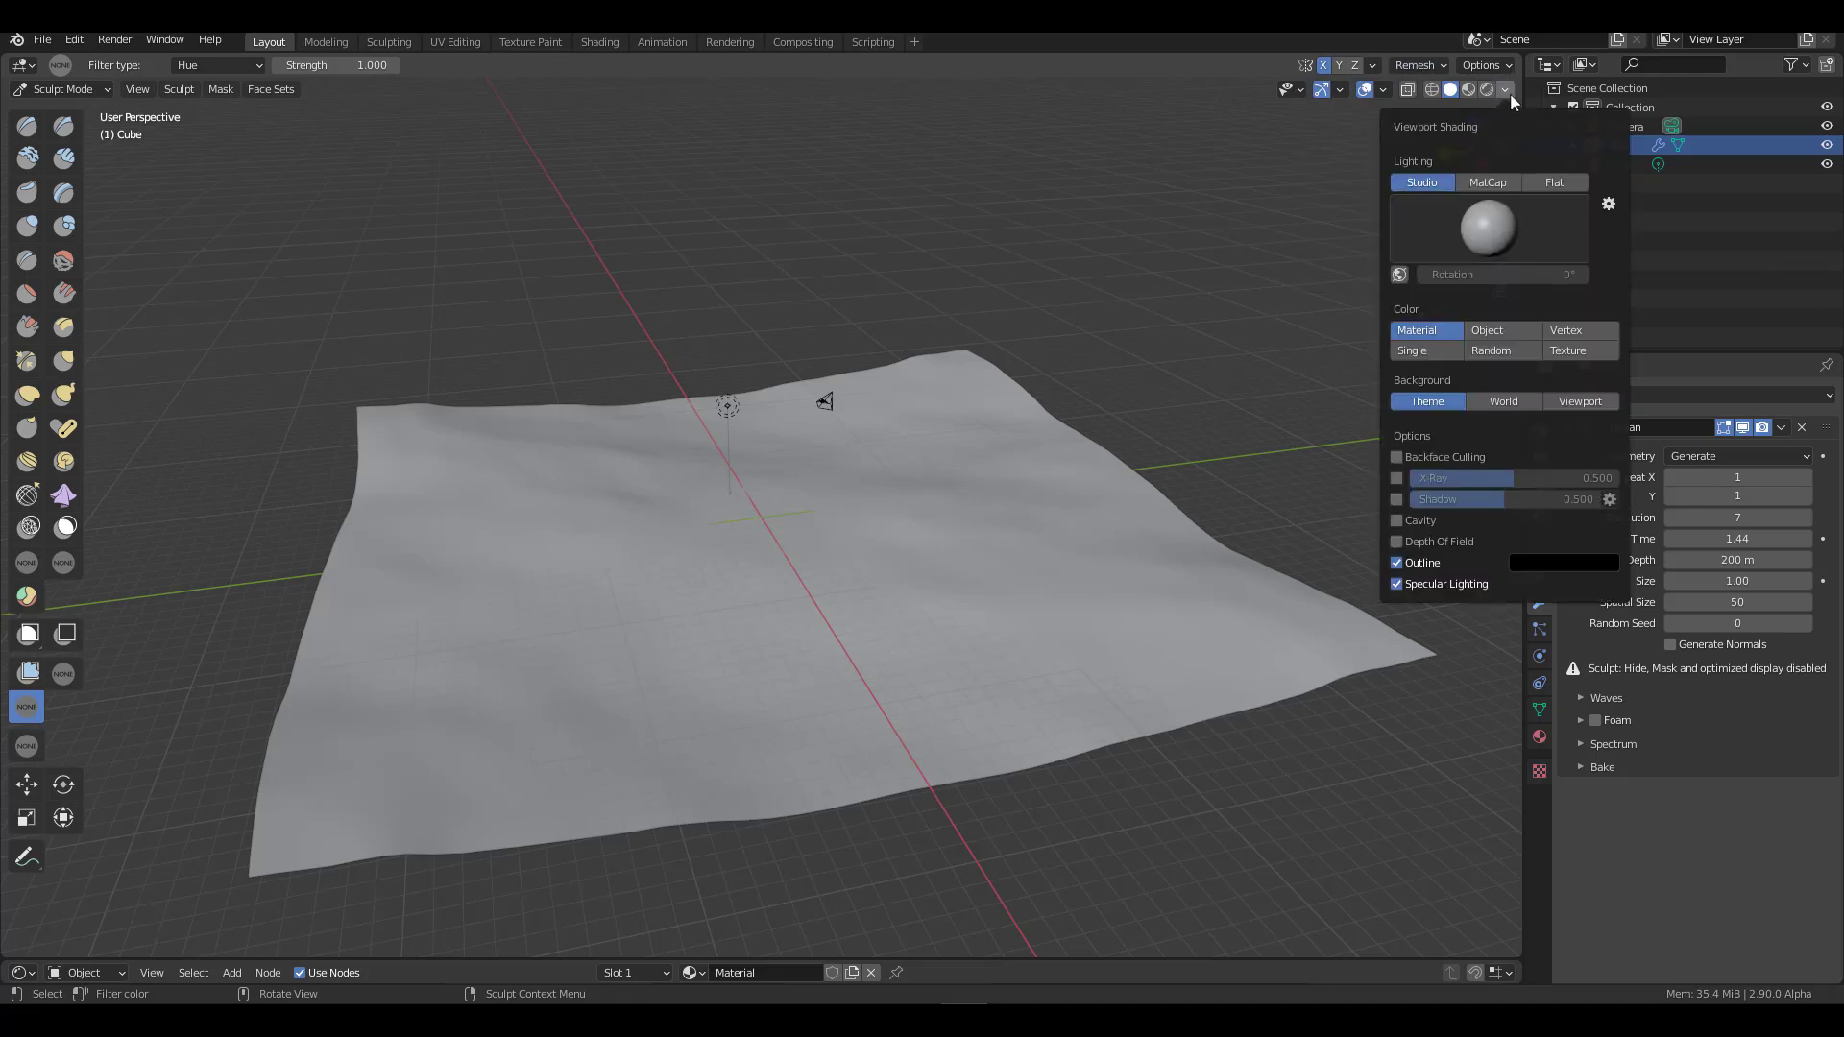
pyautogui.click(1564, 331)
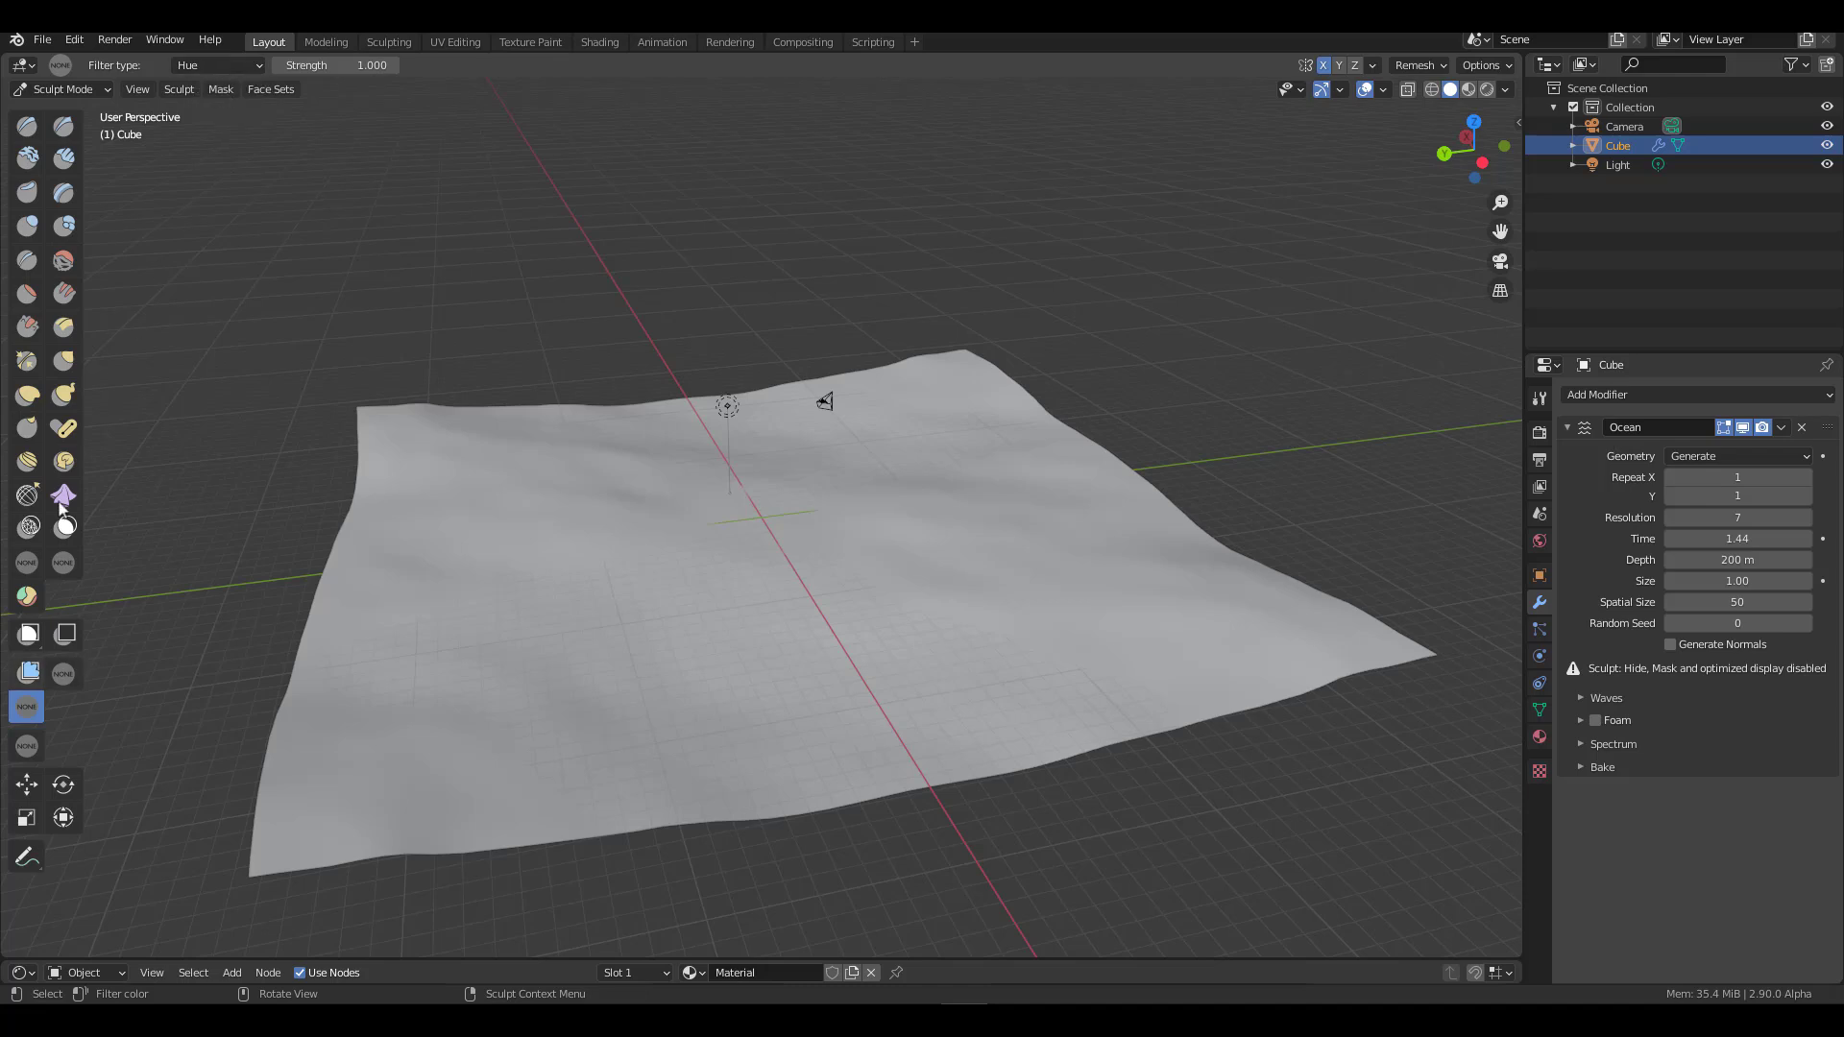
pyautogui.click(33, 566)
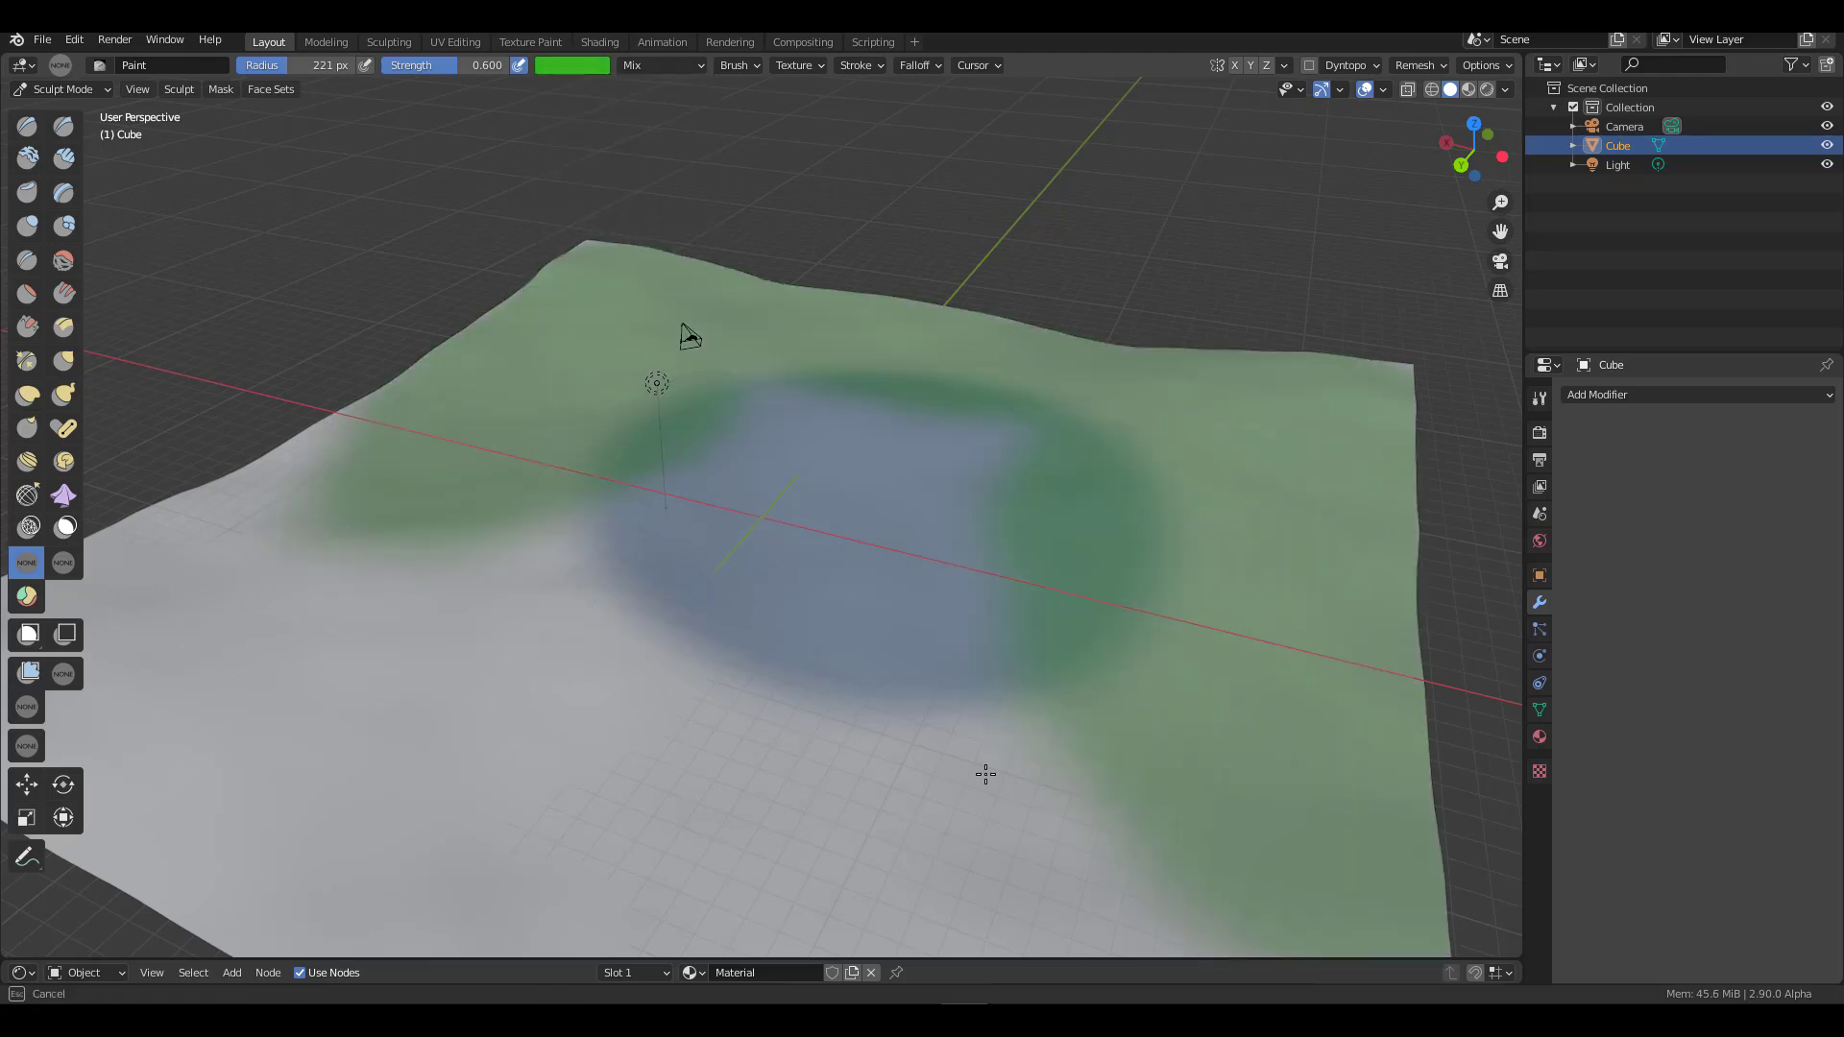
# Step: Paint broad blue and green strokes over the ocean mesh with the 221 px Paint brush
pyautogui.moveTo(986, 774); pyautogui.dragTo(403, 749)
pyautogui.moveTo(672, 577); pyautogui.dragTo(960, 642, button='middle')
pyautogui.scroll(-3, 959, 643)
pyautogui.moveTo(960, 643); pyautogui.dragTo(673, 817)
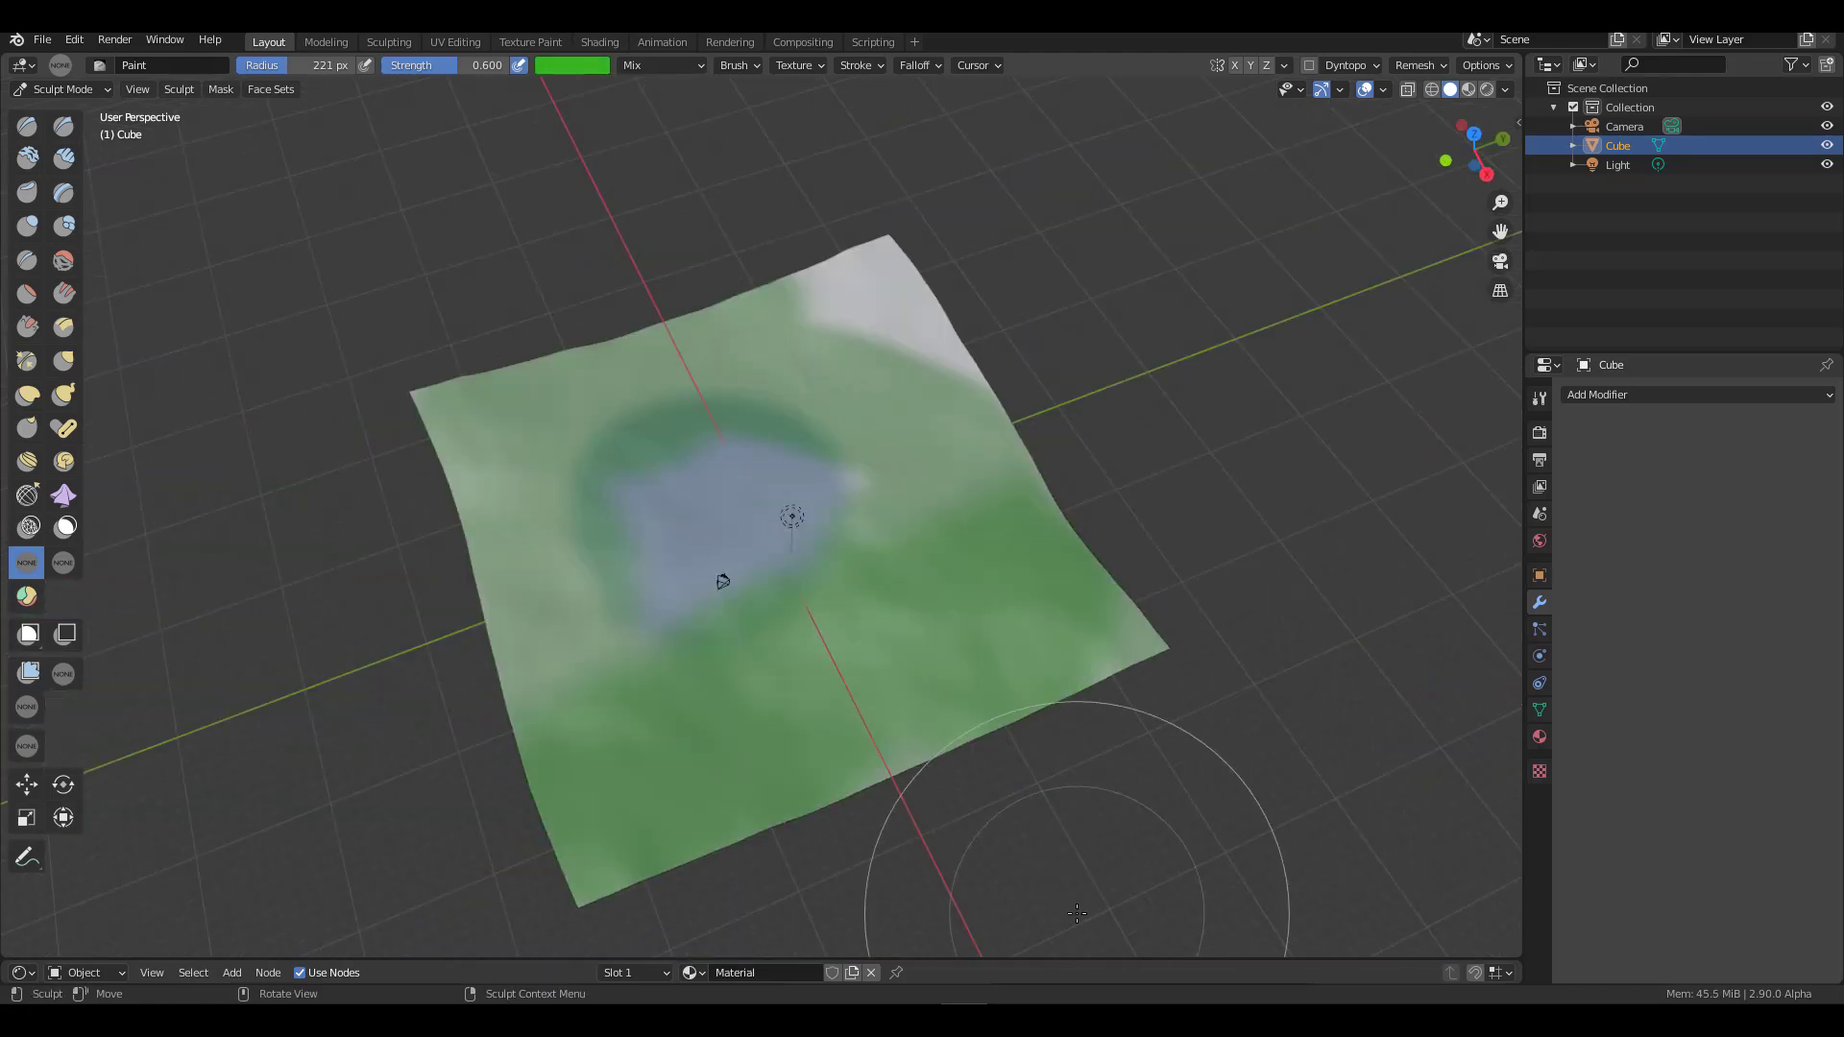
# Step: Reduce the Paint brush radius to 142 px and paint more green over the remaining pale areas of the terrain
pyautogui.press('f')
pyautogui.click(1023, 661)
pyautogui.moveTo(1049, 641)
pyautogui.mouseDown()
pyautogui.moveTo(644, 349)
pyautogui.moveTo(881, 510)
pyautogui.mouseUp()
pyautogui.moveTo(881, 510)
pyautogui.mouseDown(button='middle')
pyautogui.moveTo(1330, 519)
pyautogui.moveTo(1034, 481)
pyautogui.moveTo(1000, 576)
pyautogui.mouseUp(button='middle')
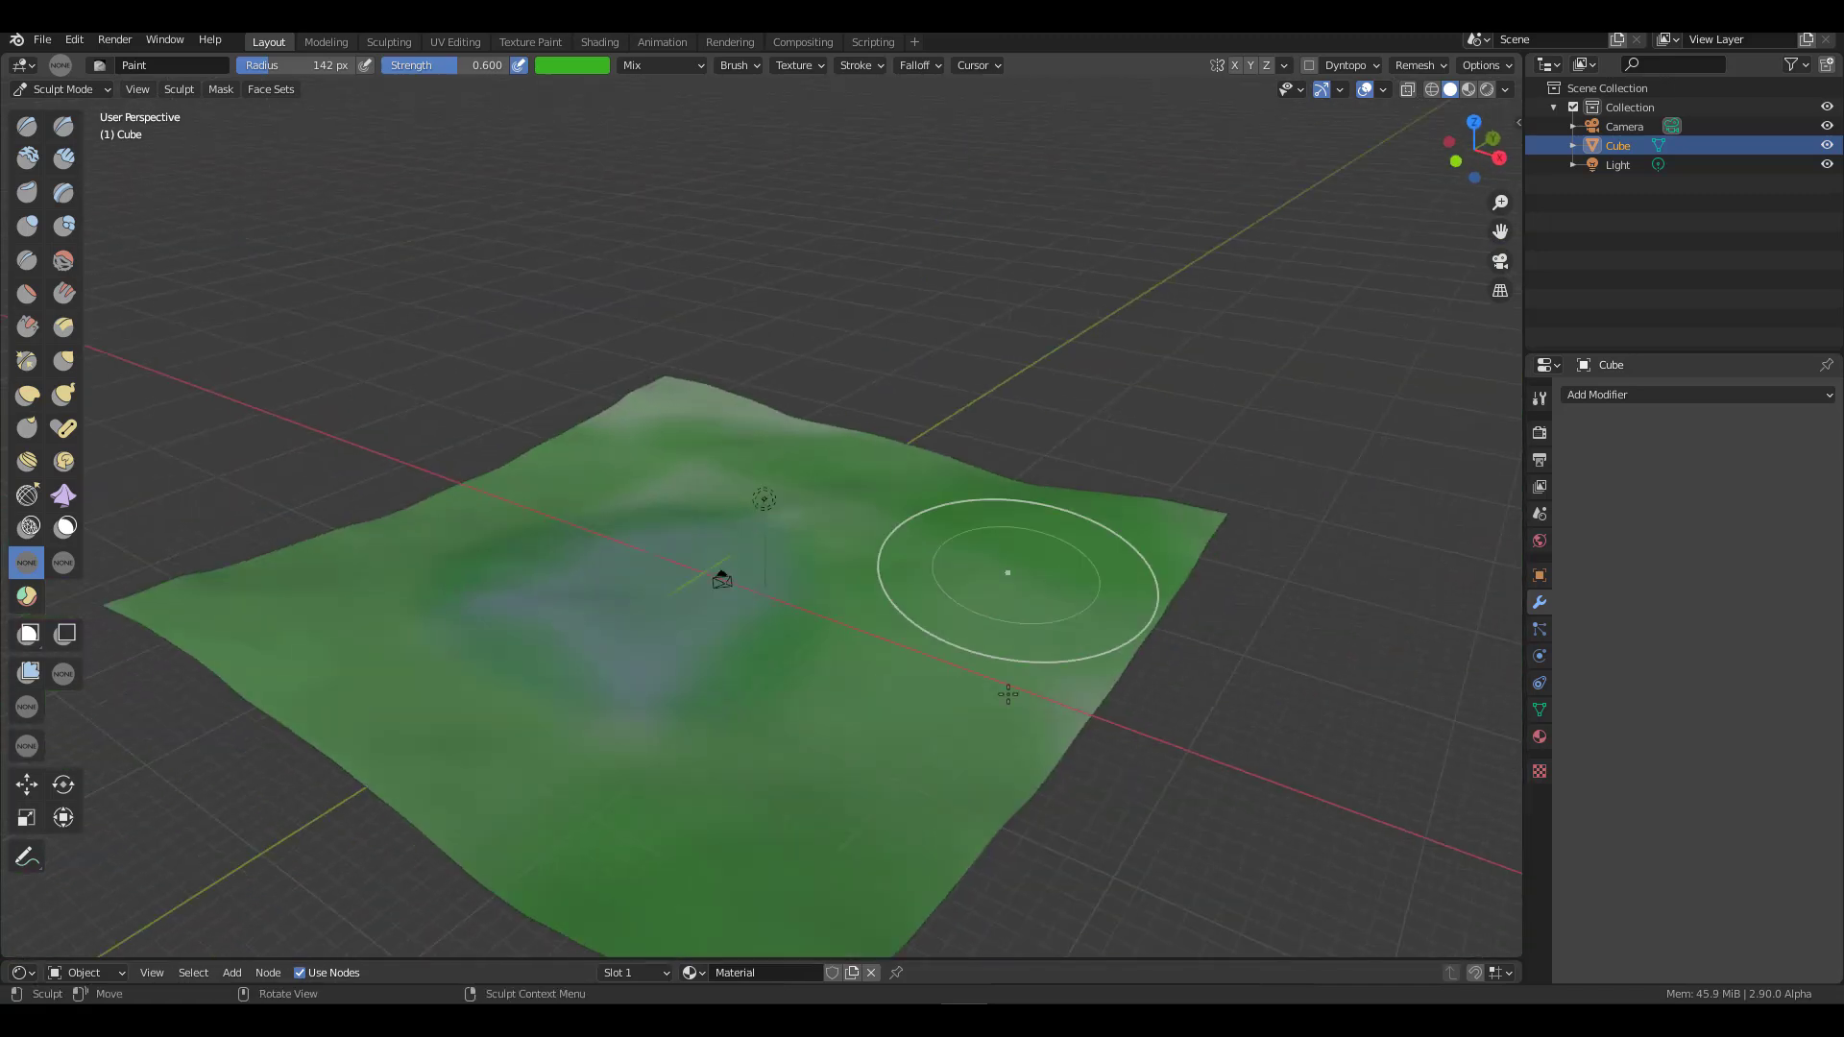
pyautogui.click(1515, 126)
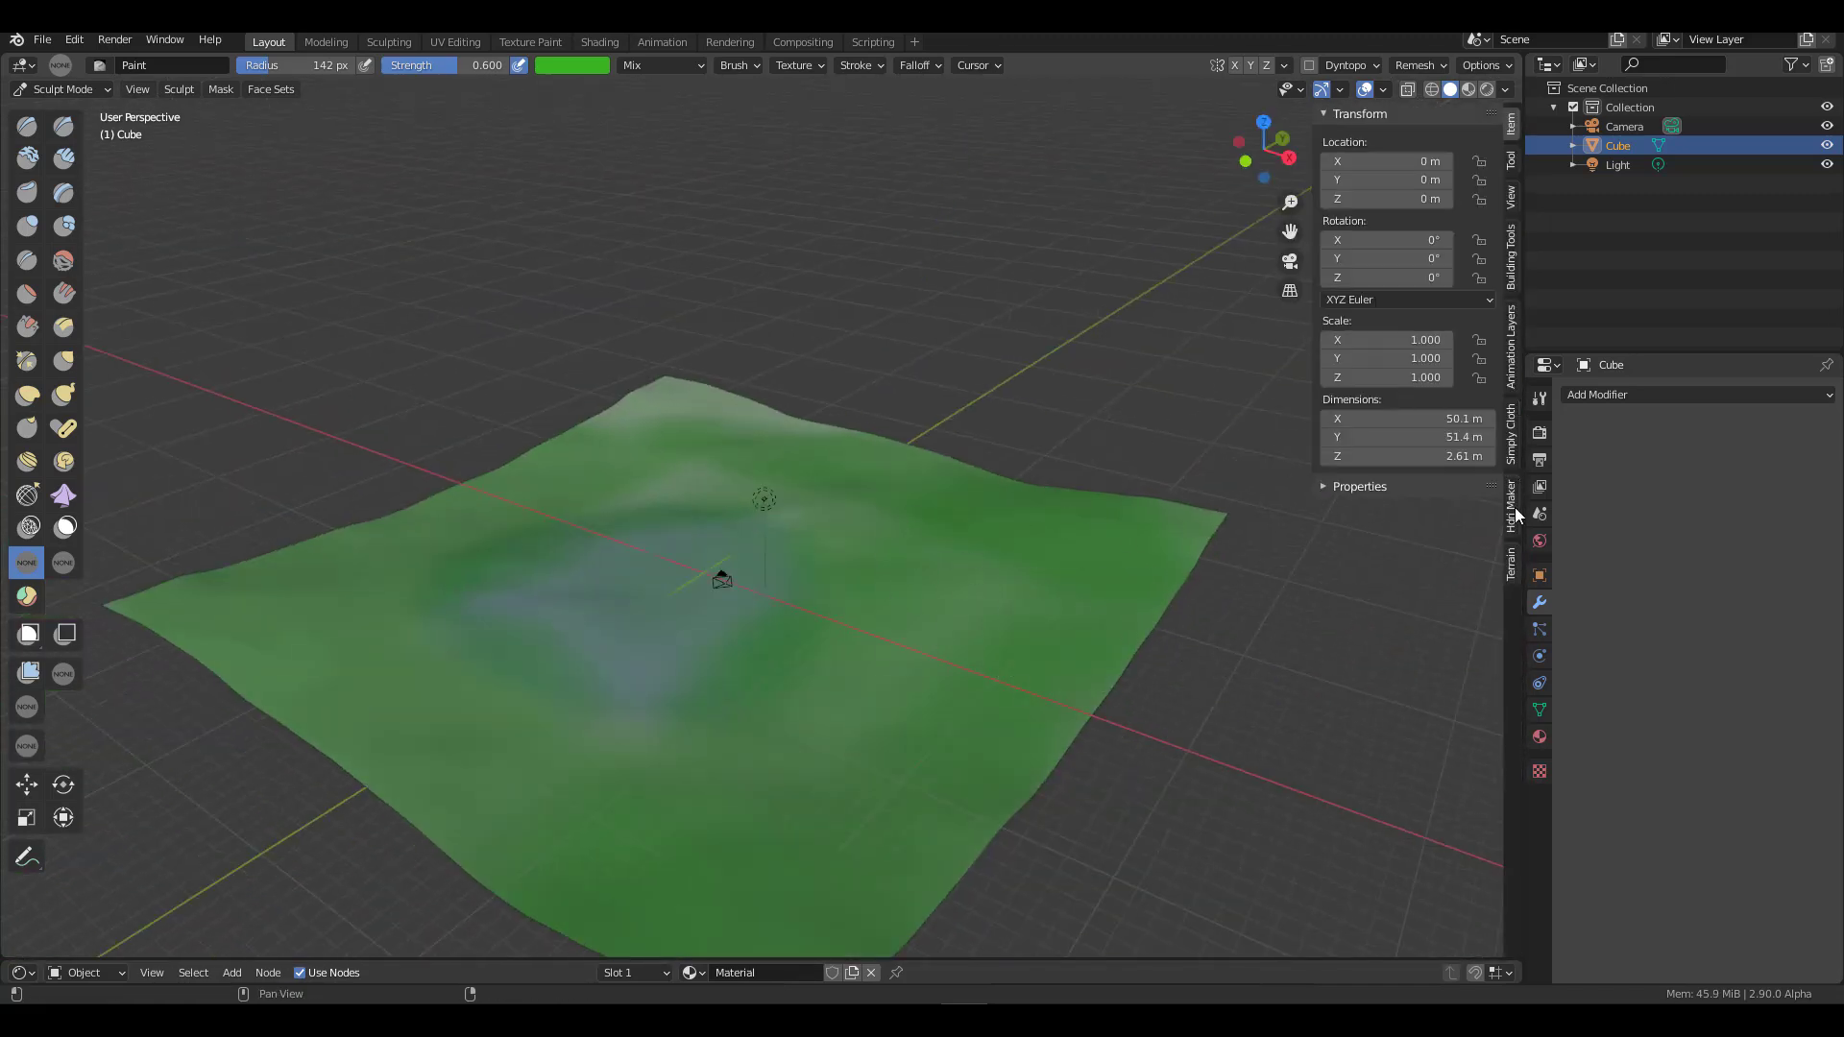
pyautogui.press('n')
# Step: Change the paint color to pink and paint soft patches on both sides of the blue area
pyautogui.moveTo(1038, 514)
pyautogui.mouseDown(button='middle')
pyautogui.moveTo(903, 539)
pyautogui.moveTo(996, 523)
pyautogui.mouseUp(button='middle')
pyautogui.click(572, 66)
pyautogui.click(624, 192)
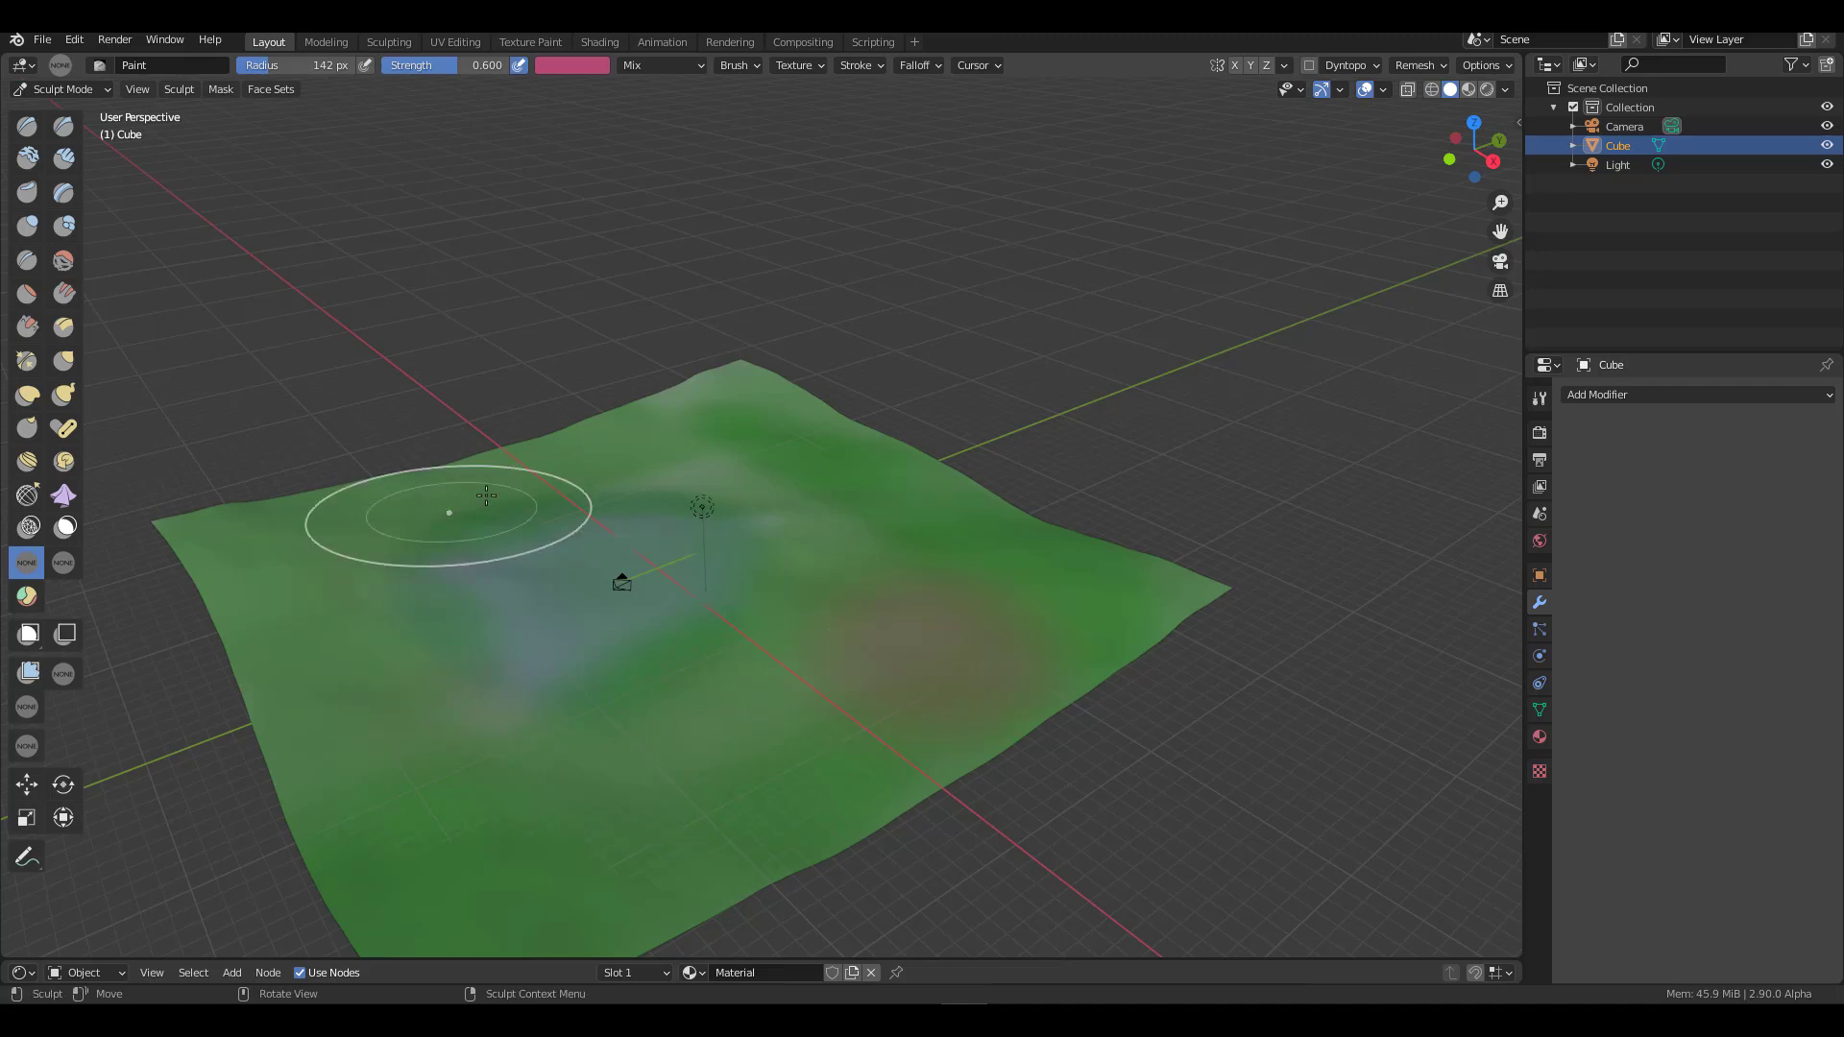
pyautogui.moveTo(486, 495); pyautogui.dragTo(514, 509)
pyautogui.moveTo(514, 509)
pyautogui.mouseDown(button='middle')
pyautogui.moveTo(701, 548)
pyautogui.moveTo(620, 562)
pyautogui.mouseUp(button='middle')
# Step: Tint the whole terrain using the color filter's Fill type with a brown color of hue 0.058, saturation 0.371 and value 0.507
pyautogui.click(36, 708)
pyautogui.click(500, 66)
pyautogui.click(447, 118)
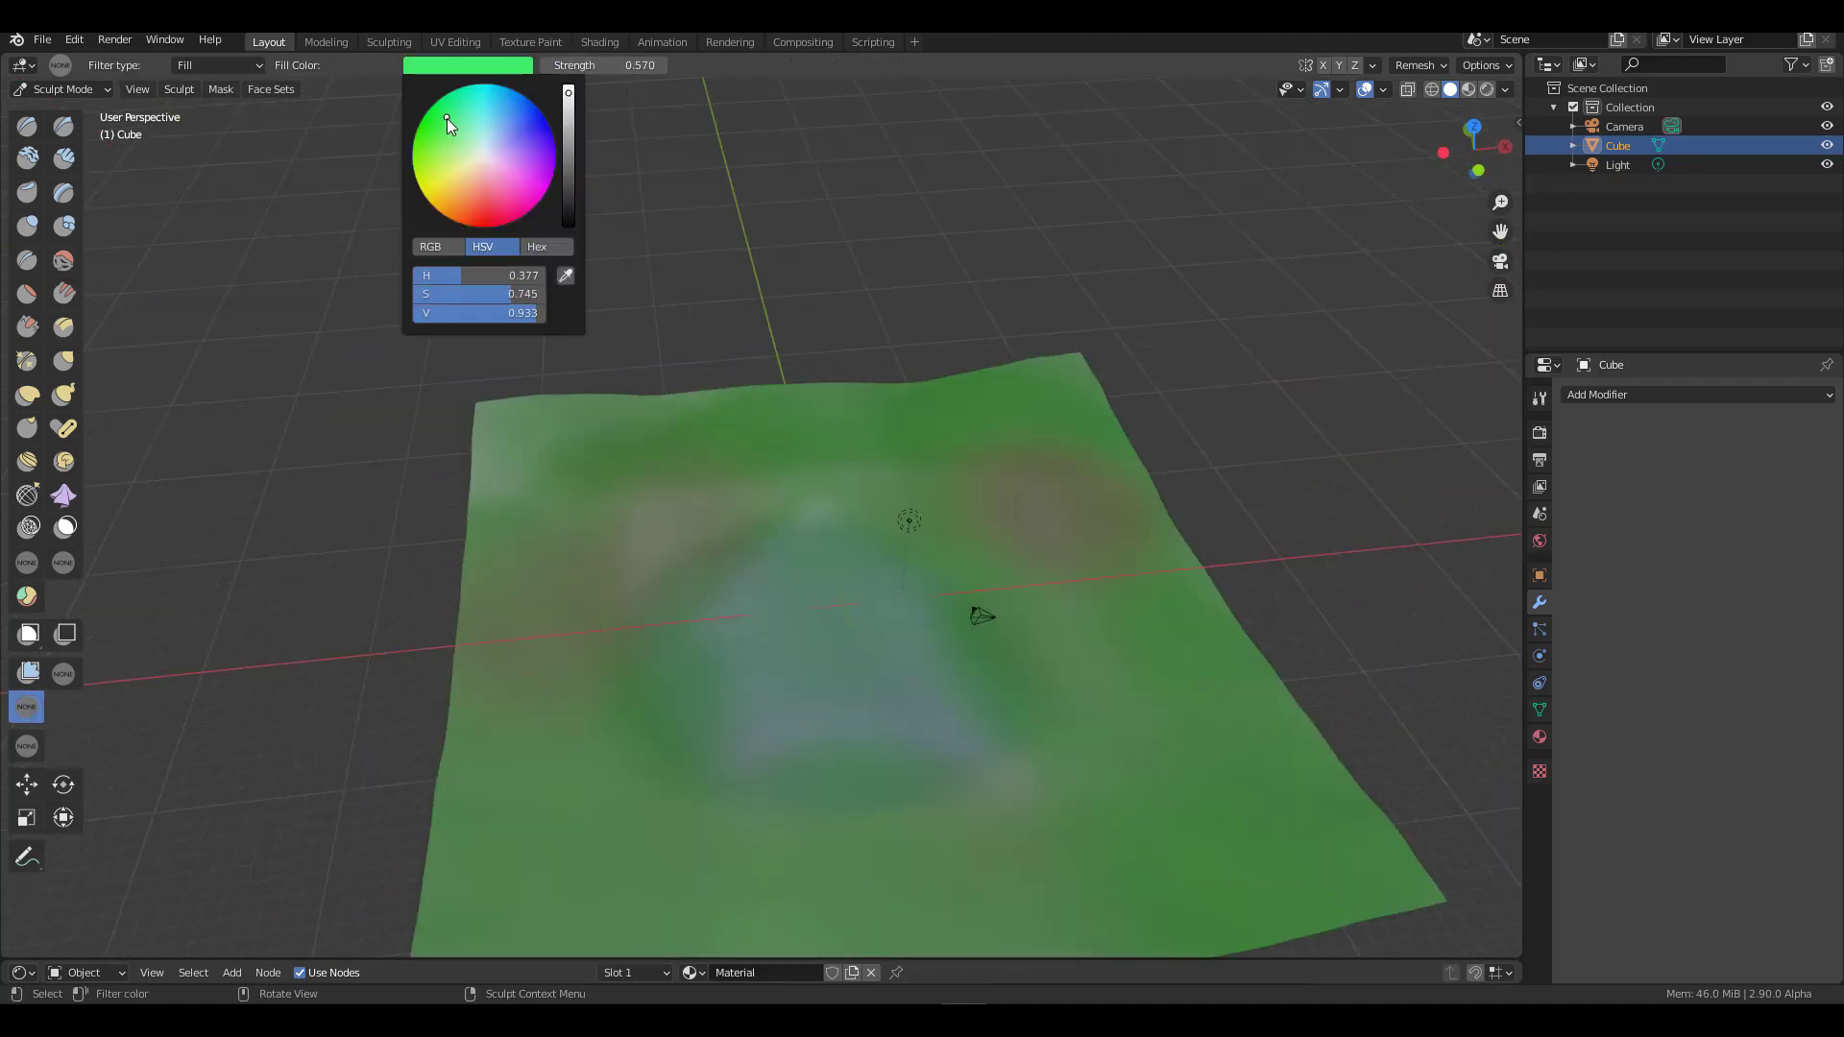
pyautogui.moveTo(570, 73); pyautogui.dragTo(538, 74)
pyautogui.click(468, 64)
pyautogui.click(475, 181)
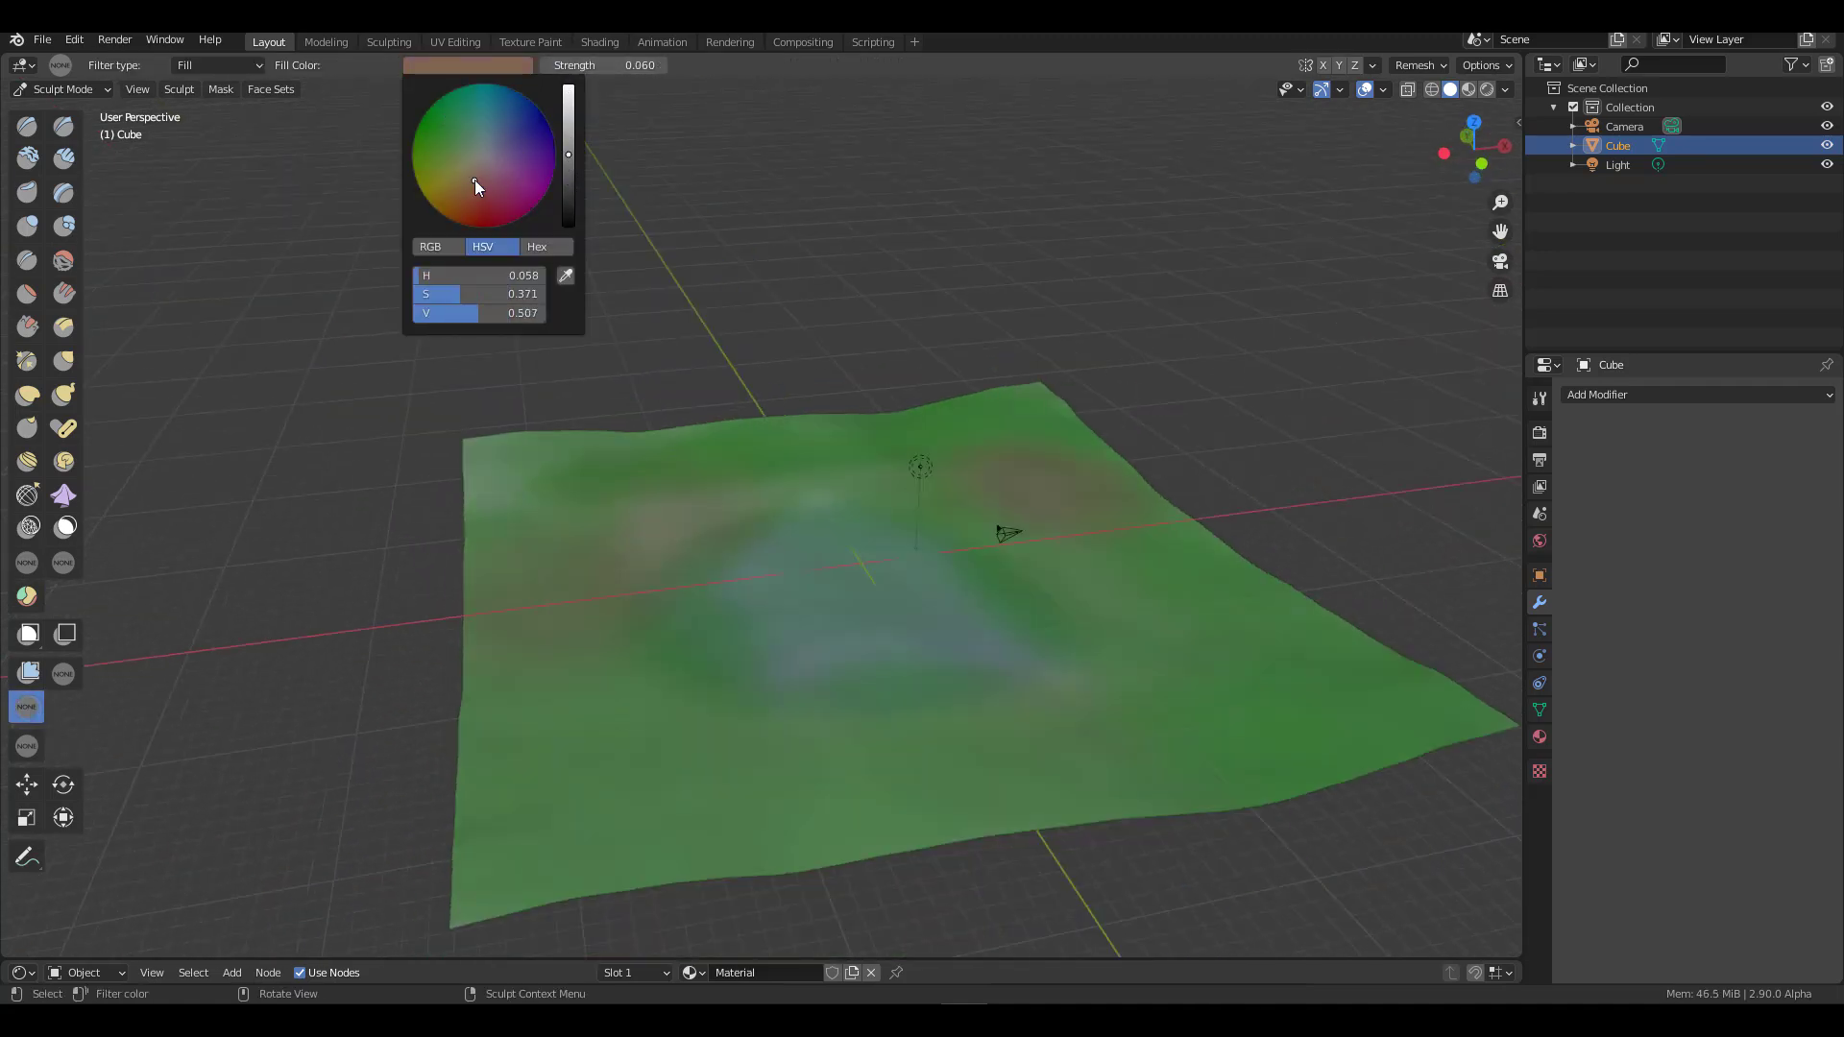
pyautogui.moveTo(624, 317); pyautogui.dragTo(799, 311, button='middle')
pyautogui.moveTo(909, 689); pyautogui.dragTo(1161, 788)
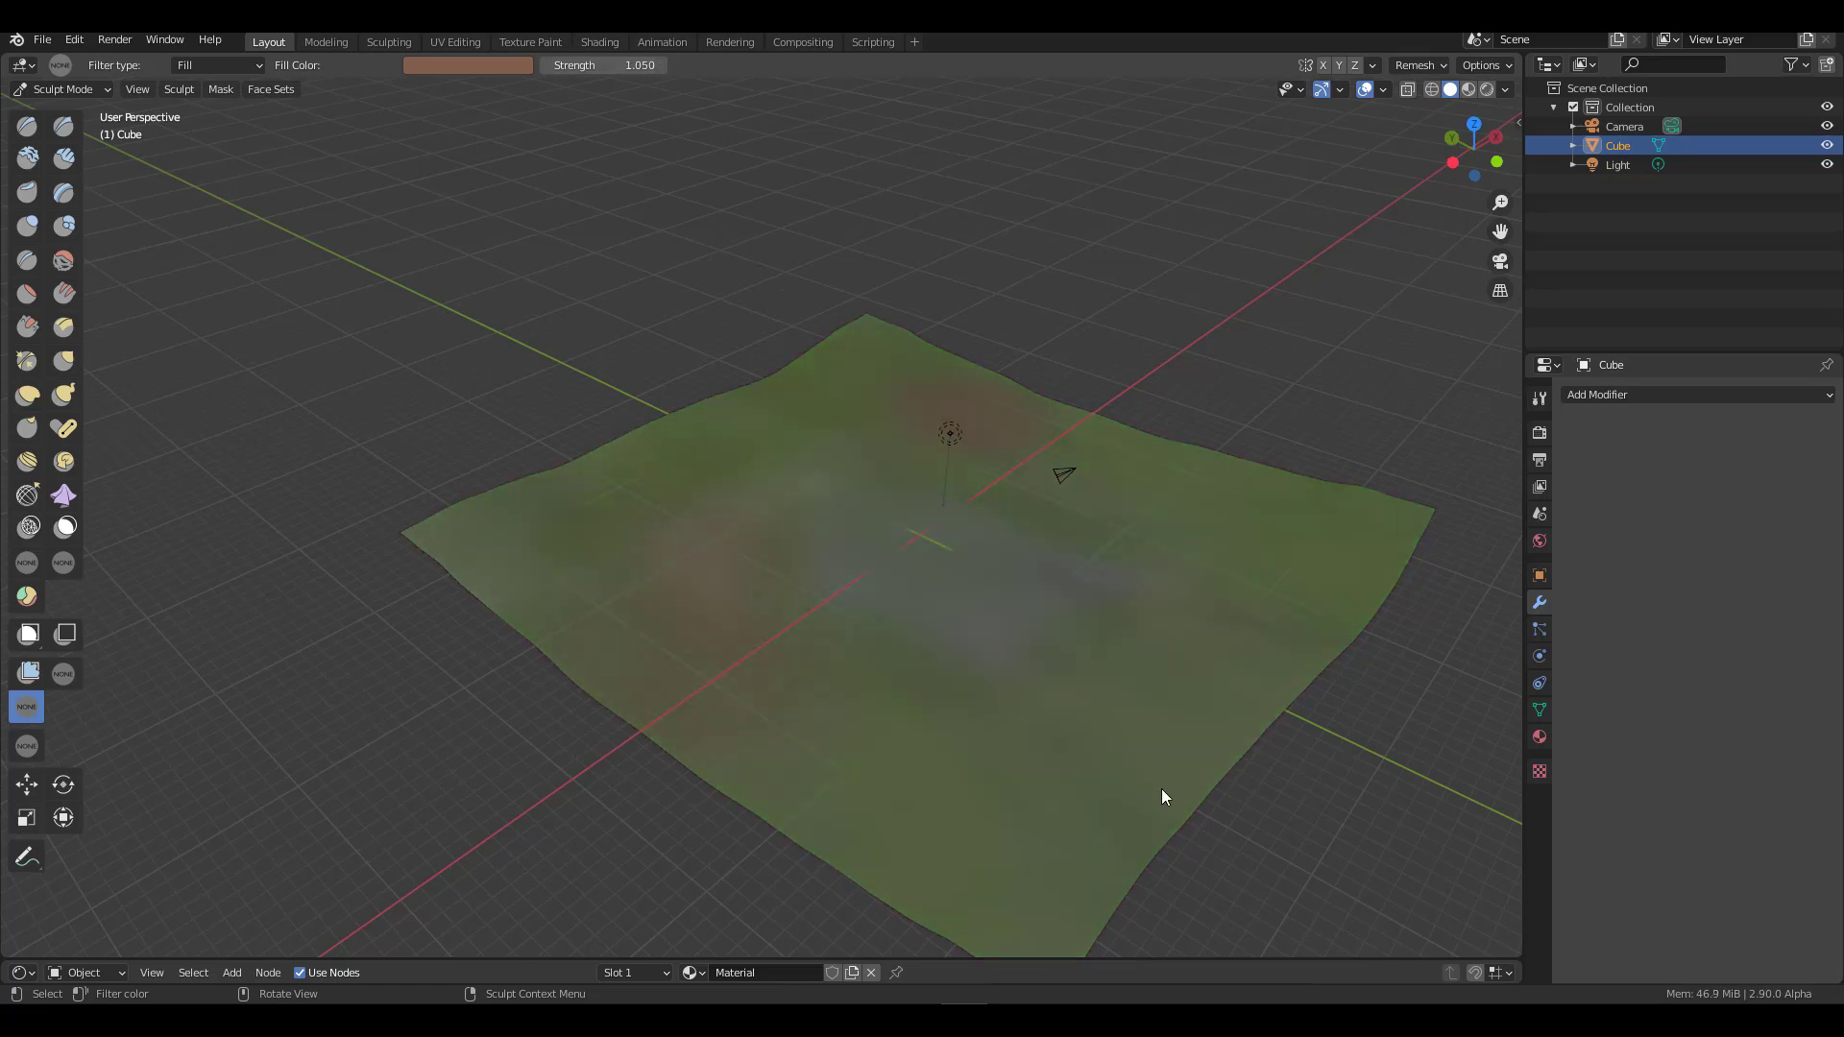
# Step: Sculpt the terrain with the Draw brush and show the wireframe overlay on the mesh
pyautogui.moveTo(1162, 787); pyautogui.dragTo(999, 740, button='middle')
pyautogui.scroll(1, 1010, 498)
pyautogui.click(27, 127)
pyautogui.moveTo(1071, 538)
pyautogui.mouseDown(button='middle')
pyautogui.moveTo(1089, 605)
pyautogui.moveTo(1210, 553)
pyautogui.moveTo(1052, 595)
pyautogui.mouseUp(button='middle')
pyautogui.click(1384, 91)
pyautogui.click(1297, 376)
pyautogui.moveTo(250, 628); pyautogui.dragTo(682, 615, button='middle')
pyautogui.moveTo(928, 599)
pyautogui.mouseDown(button='middle')
pyautogui.moveTo(495, 600)
pyautogui.moveTo(1092, 637)
pyautogui.moveTo(679, 568)
pyautogui.moveTo(338, 693)
pyautogui.mouseUp(button='middle')
# Step: Set the color filter type to Saturation and boost the saturation of the terrain's vertex colors
pyautogui.click(26, 707)
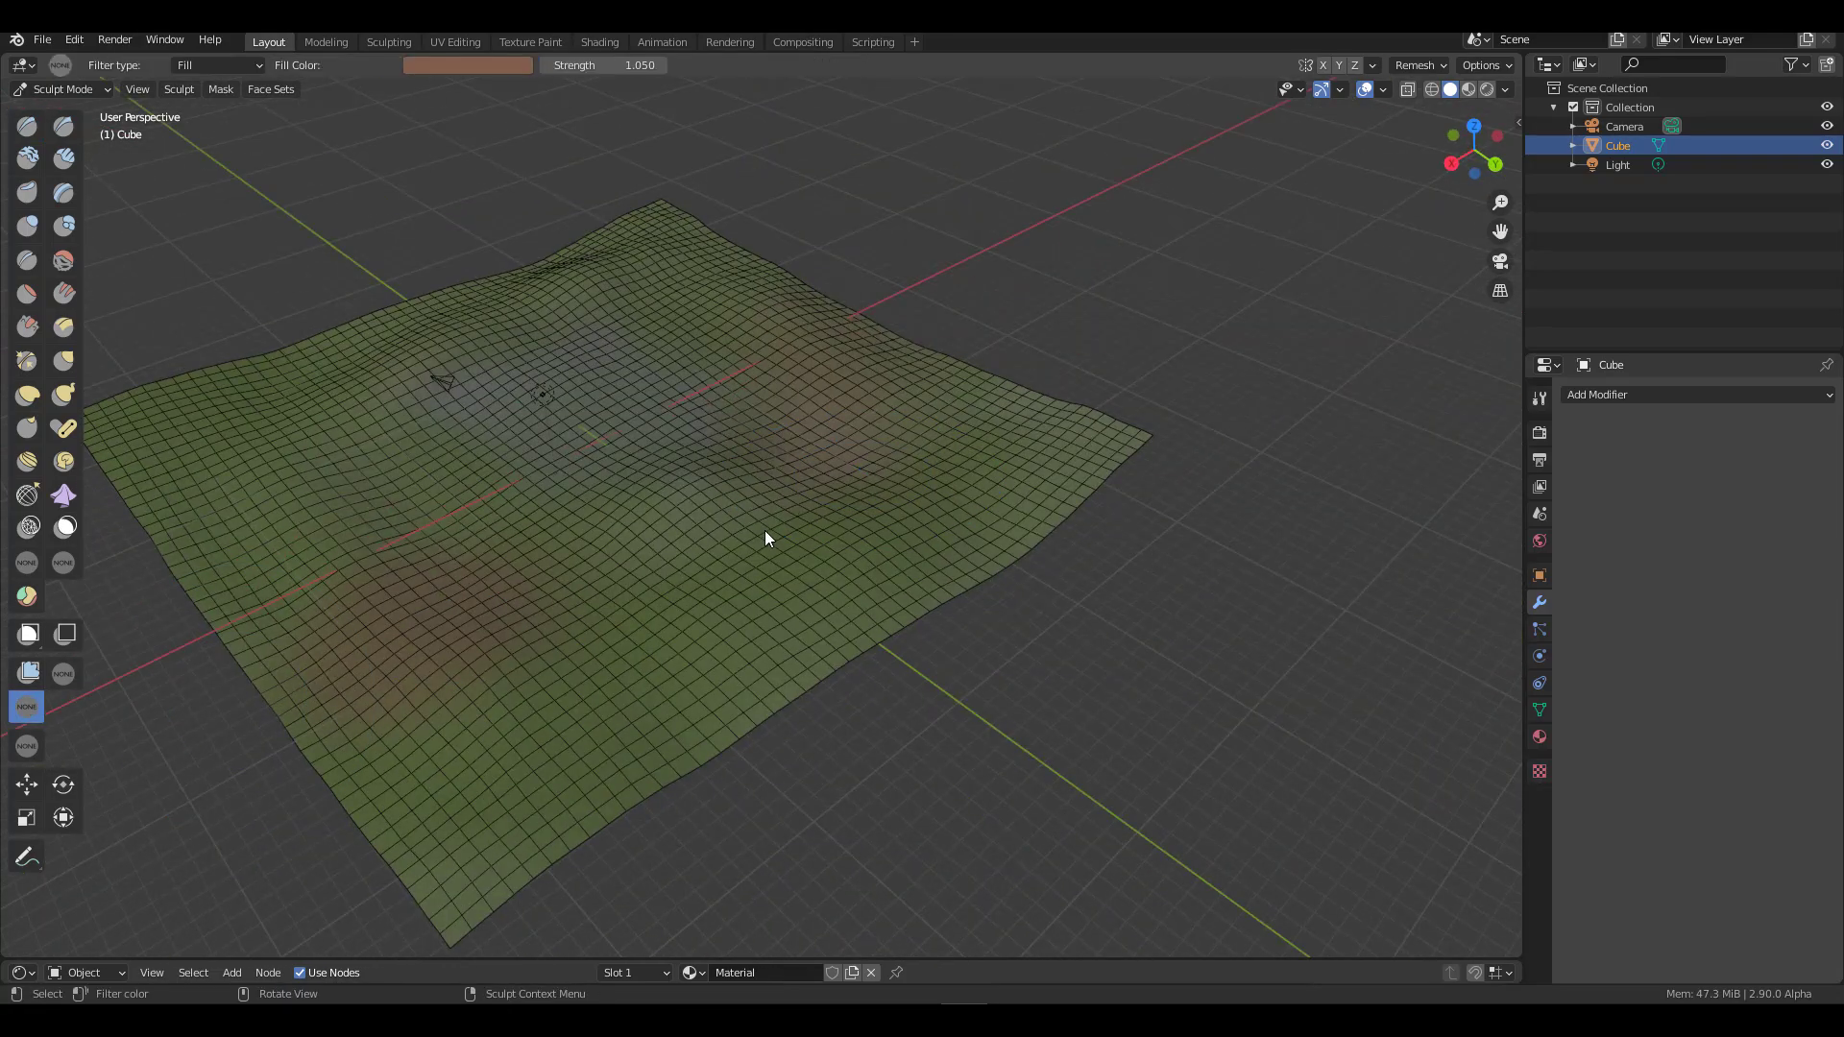
pyautogui.click(250, 65)
pyautogui.click(219, 109)
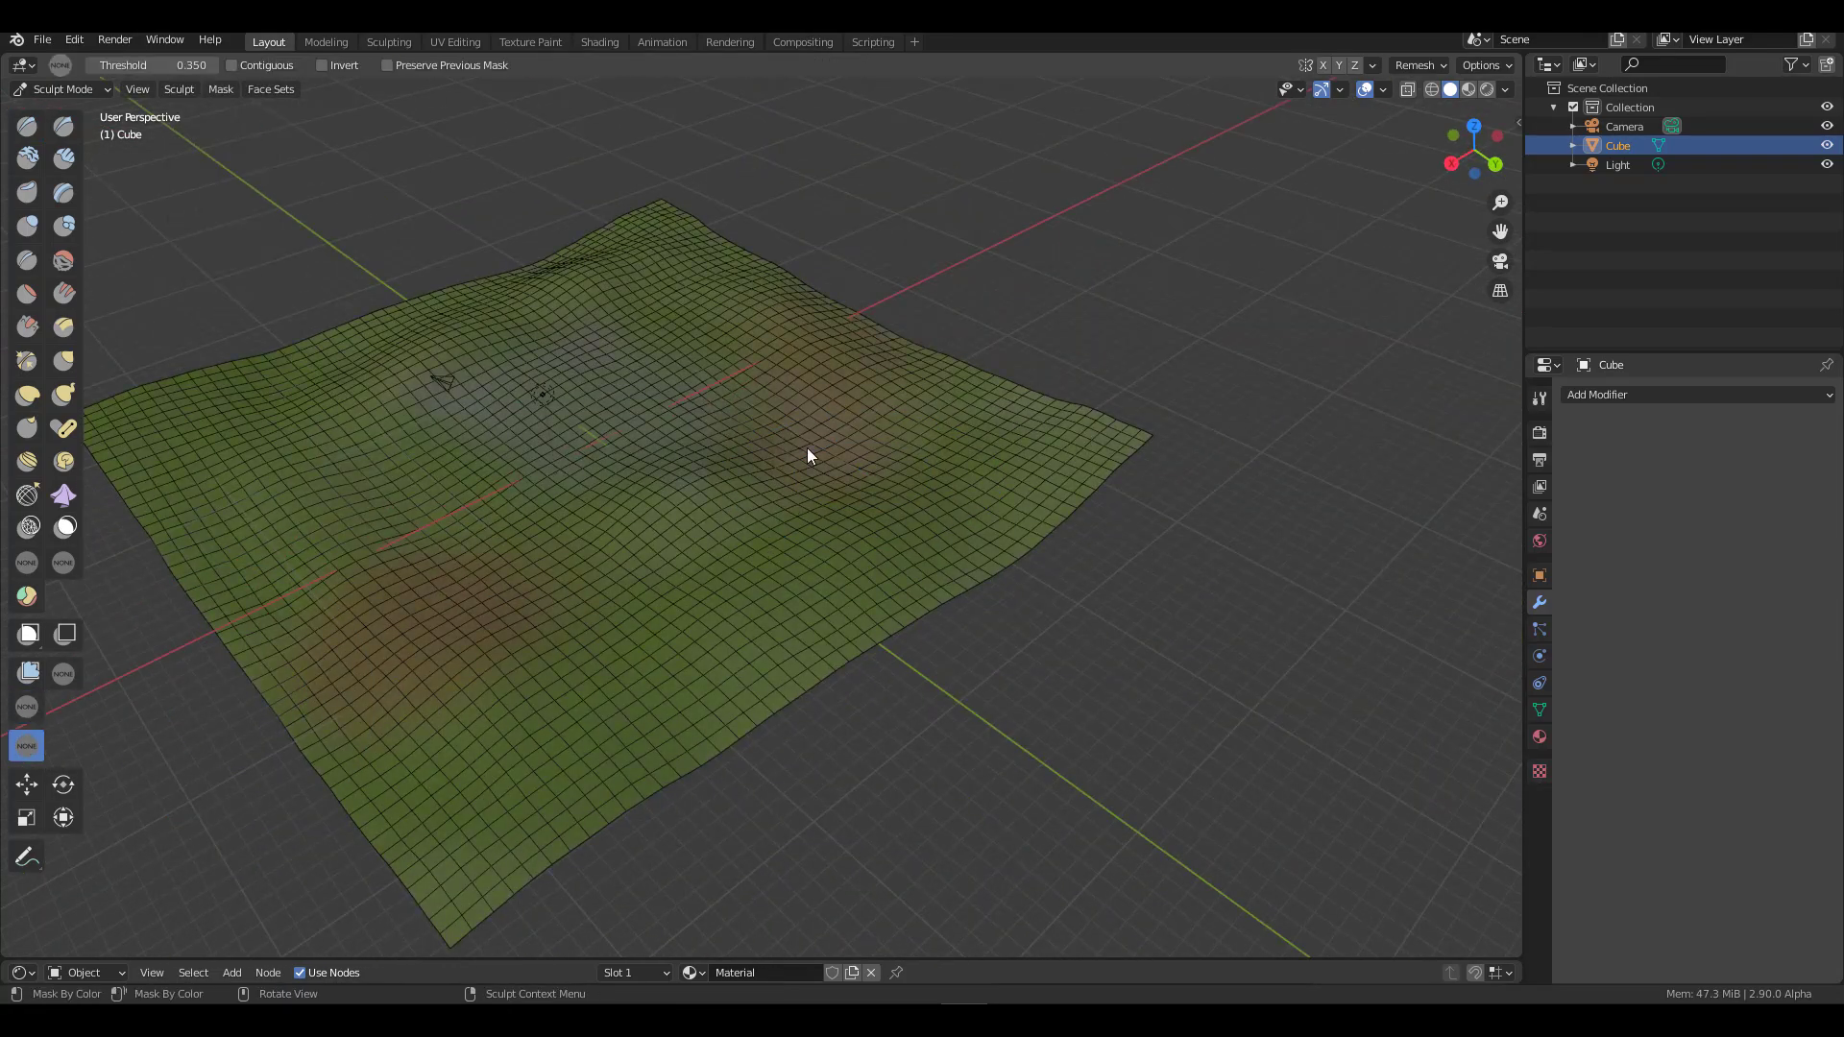
# Step: Mask the terrain with Mask by Color, return to the Saturation color filter and clear the mask
pyautogui.click(976, 670)
pyautogui.moveTo(807, 448)
pyautogui.mouseDown(button='middle')
pyautogui.moveTo(976, 670)
pyautogui.moveTo(925, 482)
pyautogui.moveTo(893, 495)
pyautogui.mouseUp(button='middle')
pyautogui.click(31, 709)
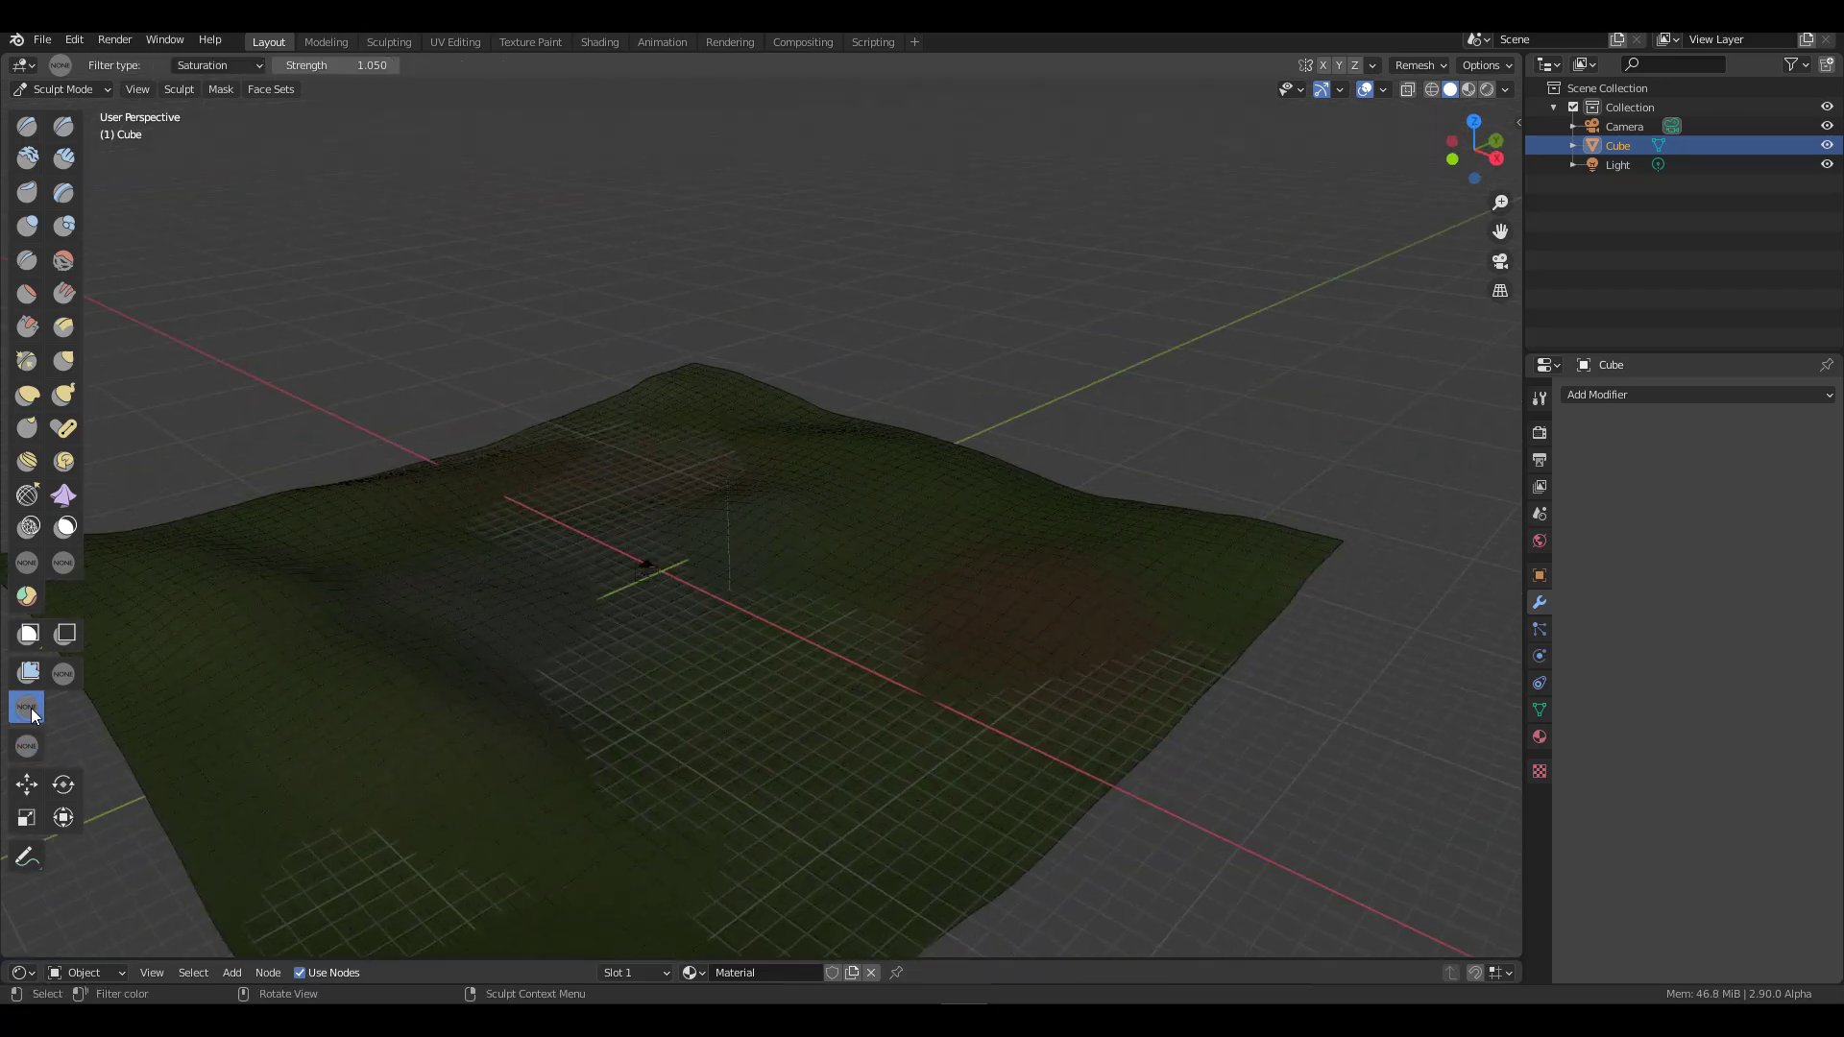
pyautogui.click(231, 88)
pyautogui.click(409, 149)
pyautogui.moveTo(567, 279); pyautogui.dragTo(666, 324, button='middle')
pyautogui.moveTo(1143, 576); pyautogui.dragTo(903, 606, button='middle')
# Step: Enable the botaniq add-on in the preferences and spawn an Abies concolor tree on the terrain in Object Mode
pyautogui.click(75, 40)
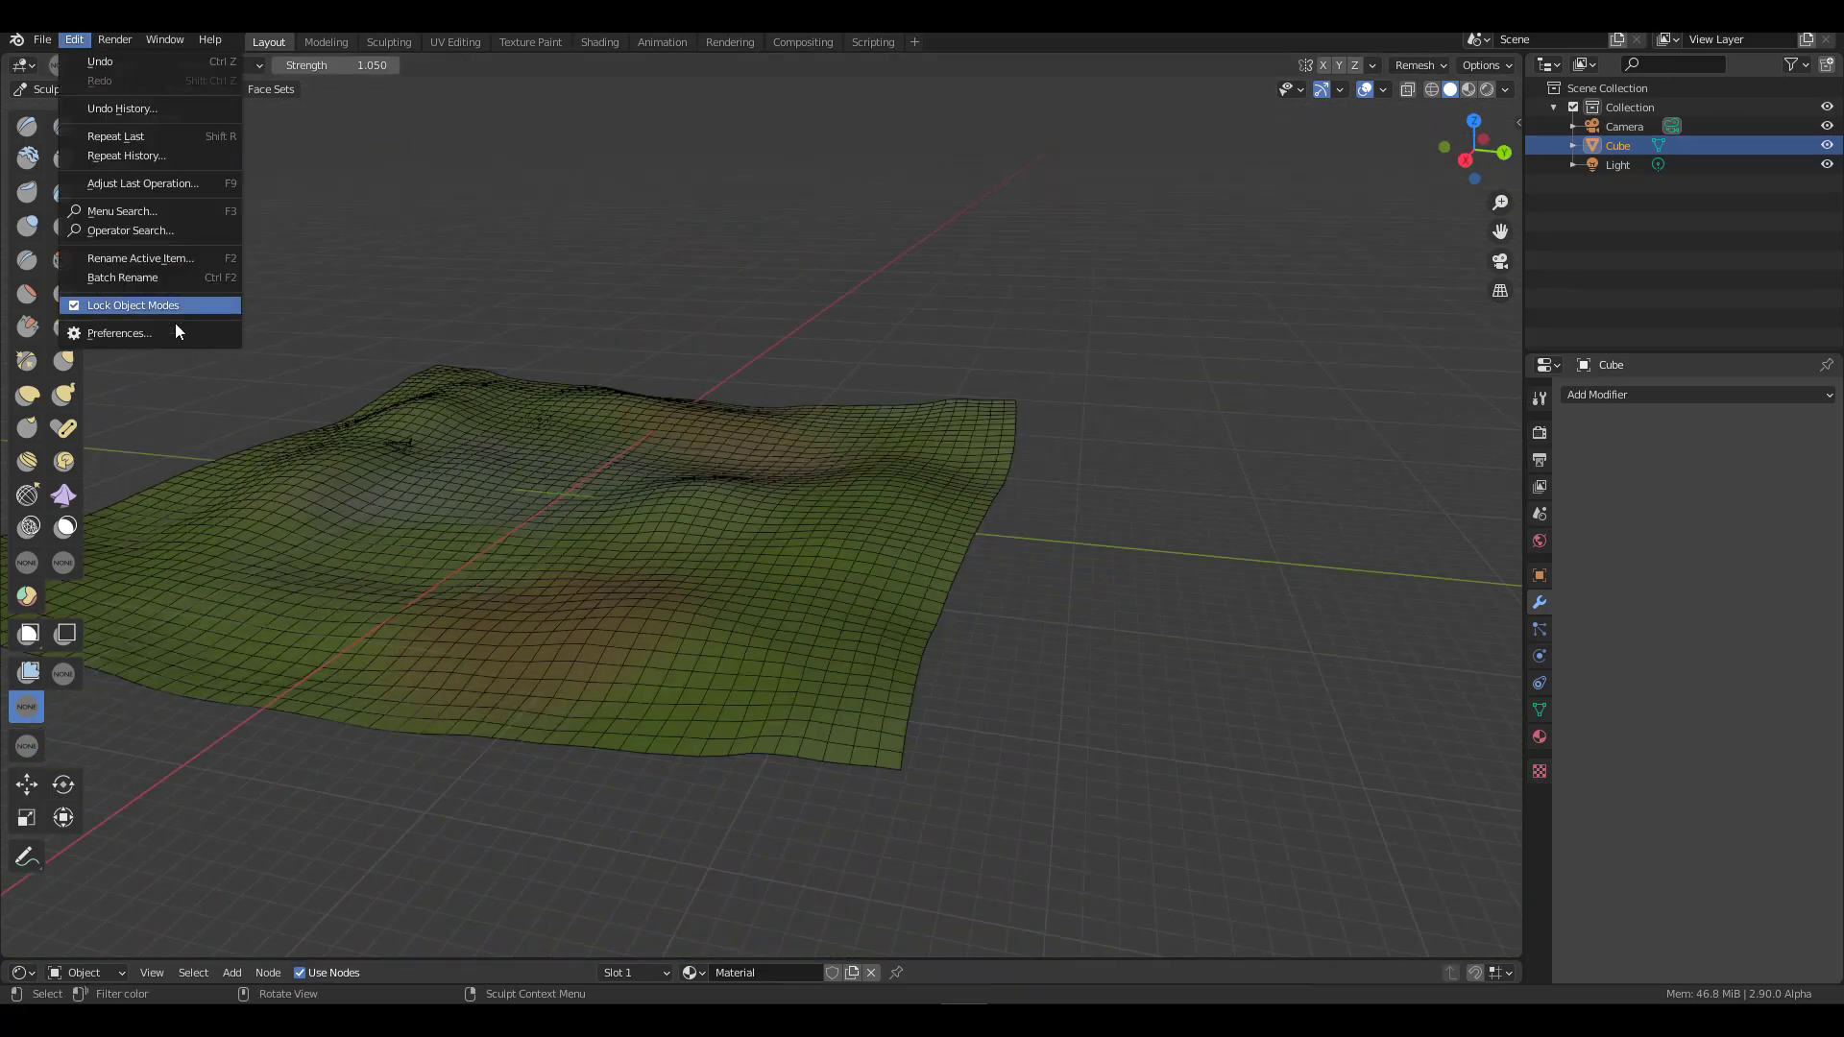
pyautogui.click(176, 332)
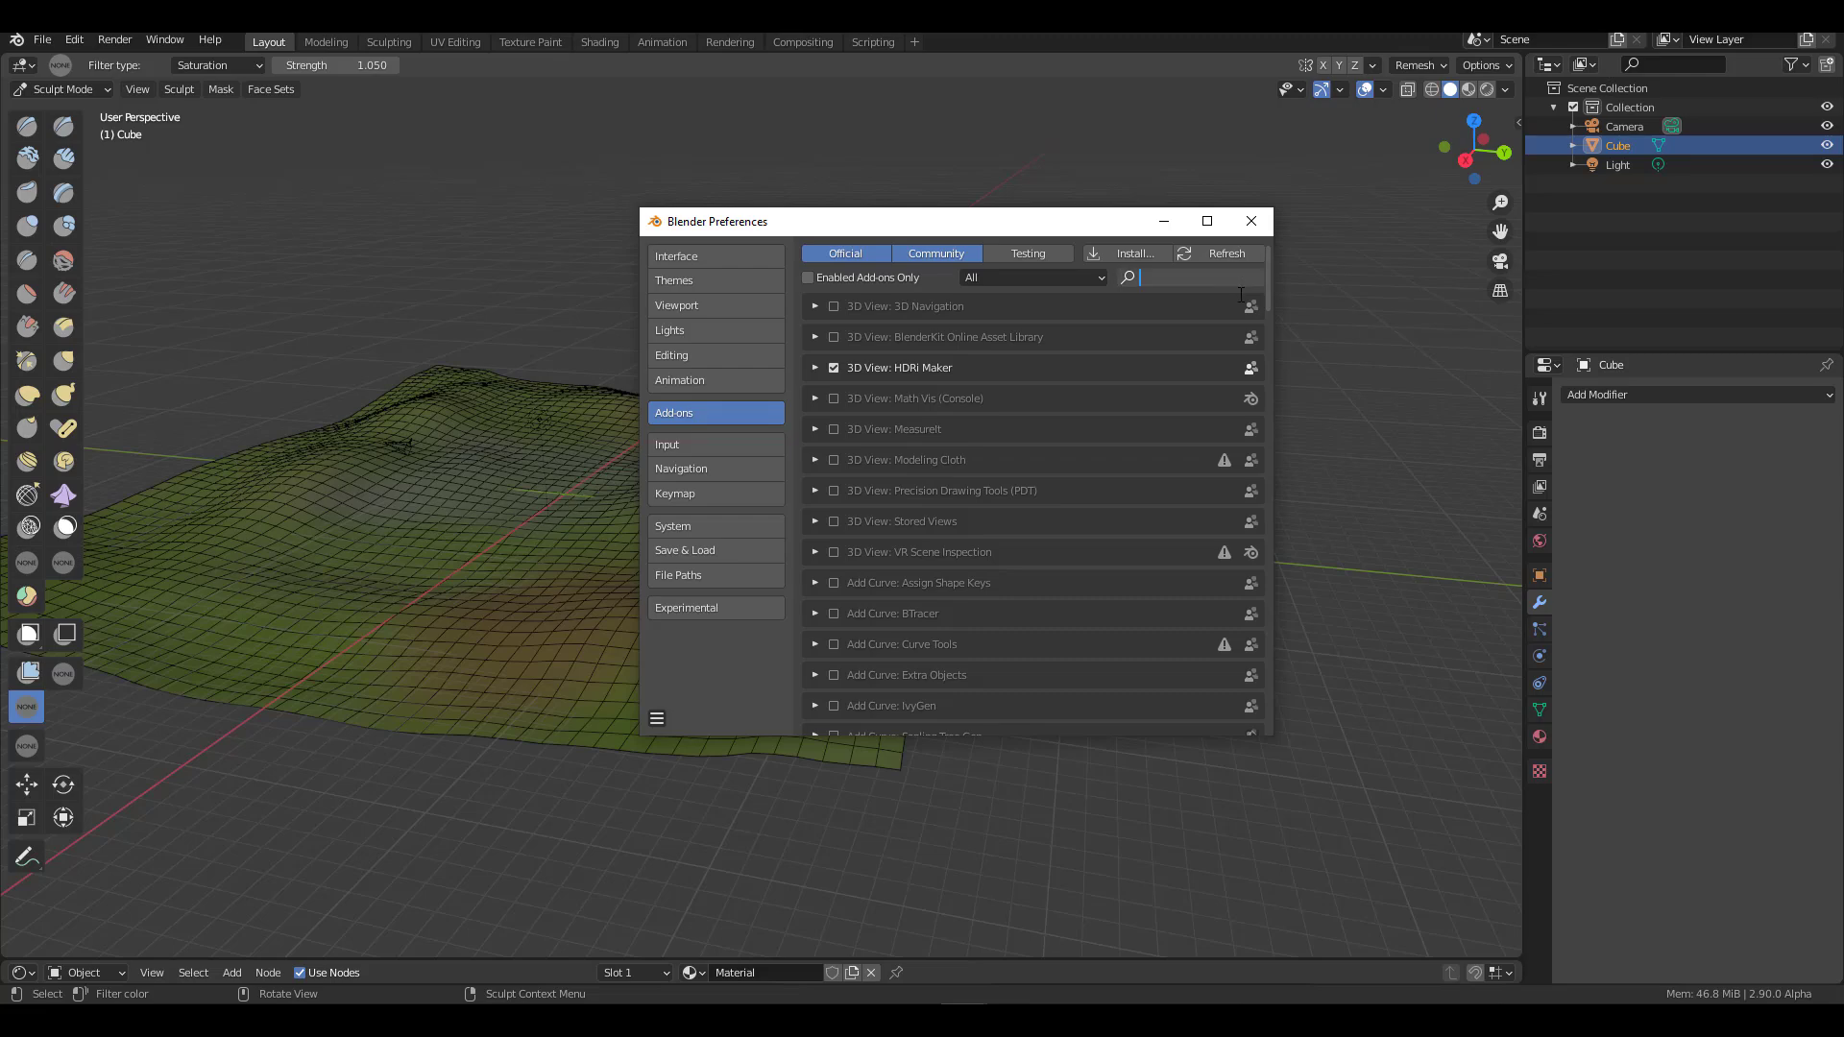
pyautogui.click(1252, 220)
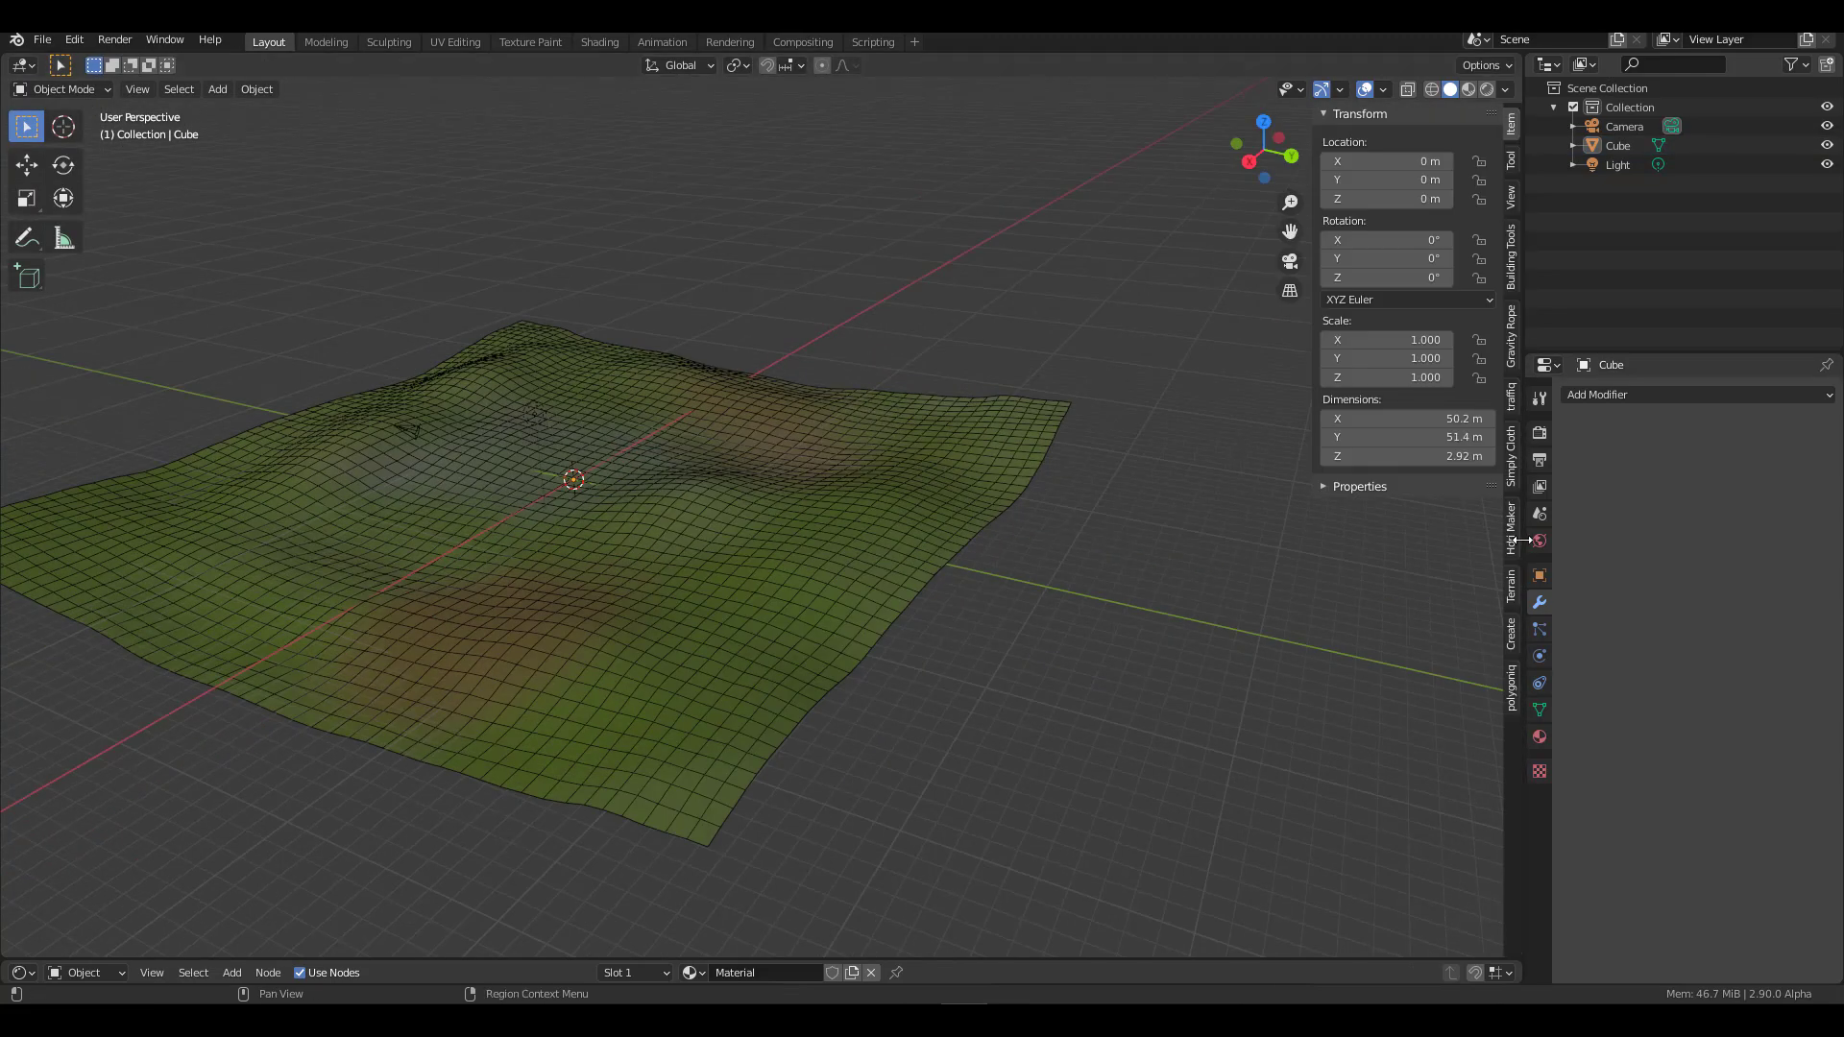
pyautogui.click(1512, 676)
pyautogui.click(1417, 168)
pyautogui.click(1460, 482)
# Step: Duplicate the tree three times and place the copies at separate spots across the terrain
pyautogui.moveTo(927, 586); pyautogui.dragTo(922, 480, button='middle')
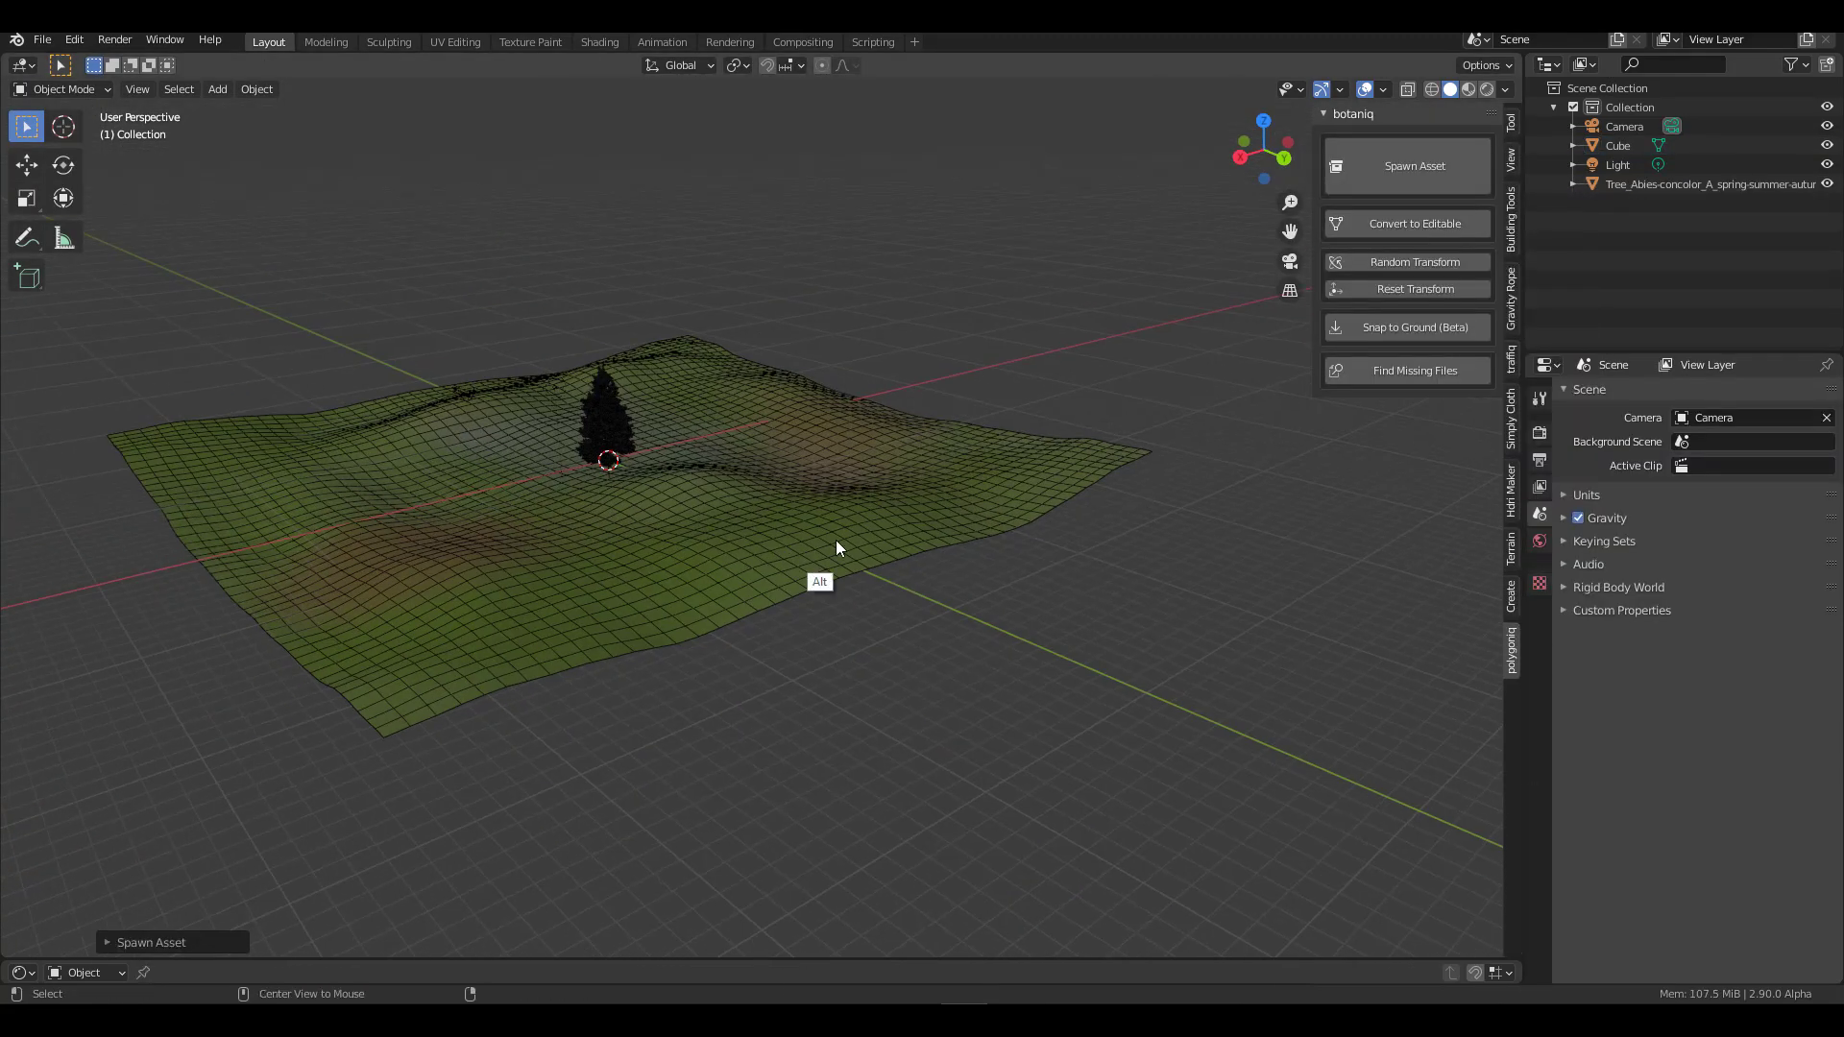
pyautogui.scroll(5, 923, 480)
pyautogui.keyDown('shift'); pyautogui.moveTo(922, 480); pyautogui.dragTo(1026, 450, button='middle'); pyautogui.keyUp('shift')
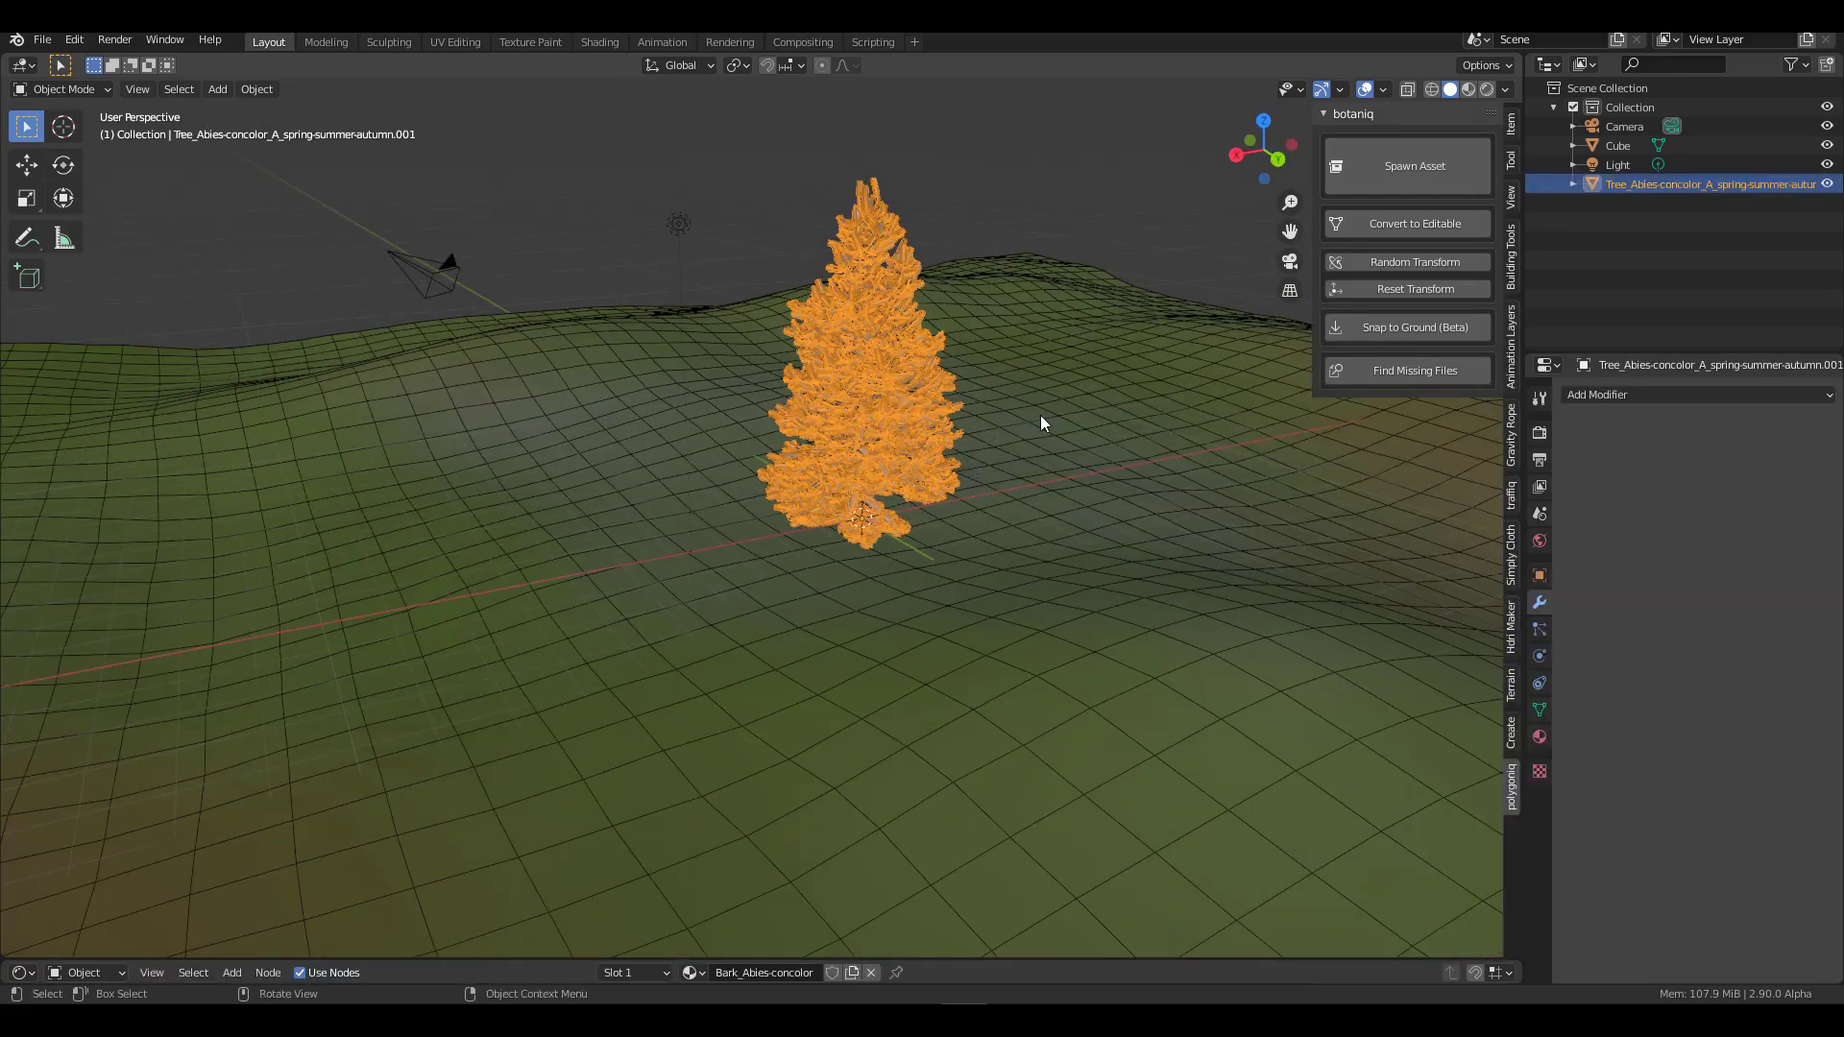
pyautogui.hotkey('shift', 'd')
pyautogui.moveTo(1040, 415); pyautogui.dragTo(1014, 467, button='middle')
pyautogui.press('g')
pyautogui.click(1030, 498)
pyautogui.hotkey('shift', 'd')
pyautogui.click(1321, 589)
pyautogui.hotkey('shift', 'd')
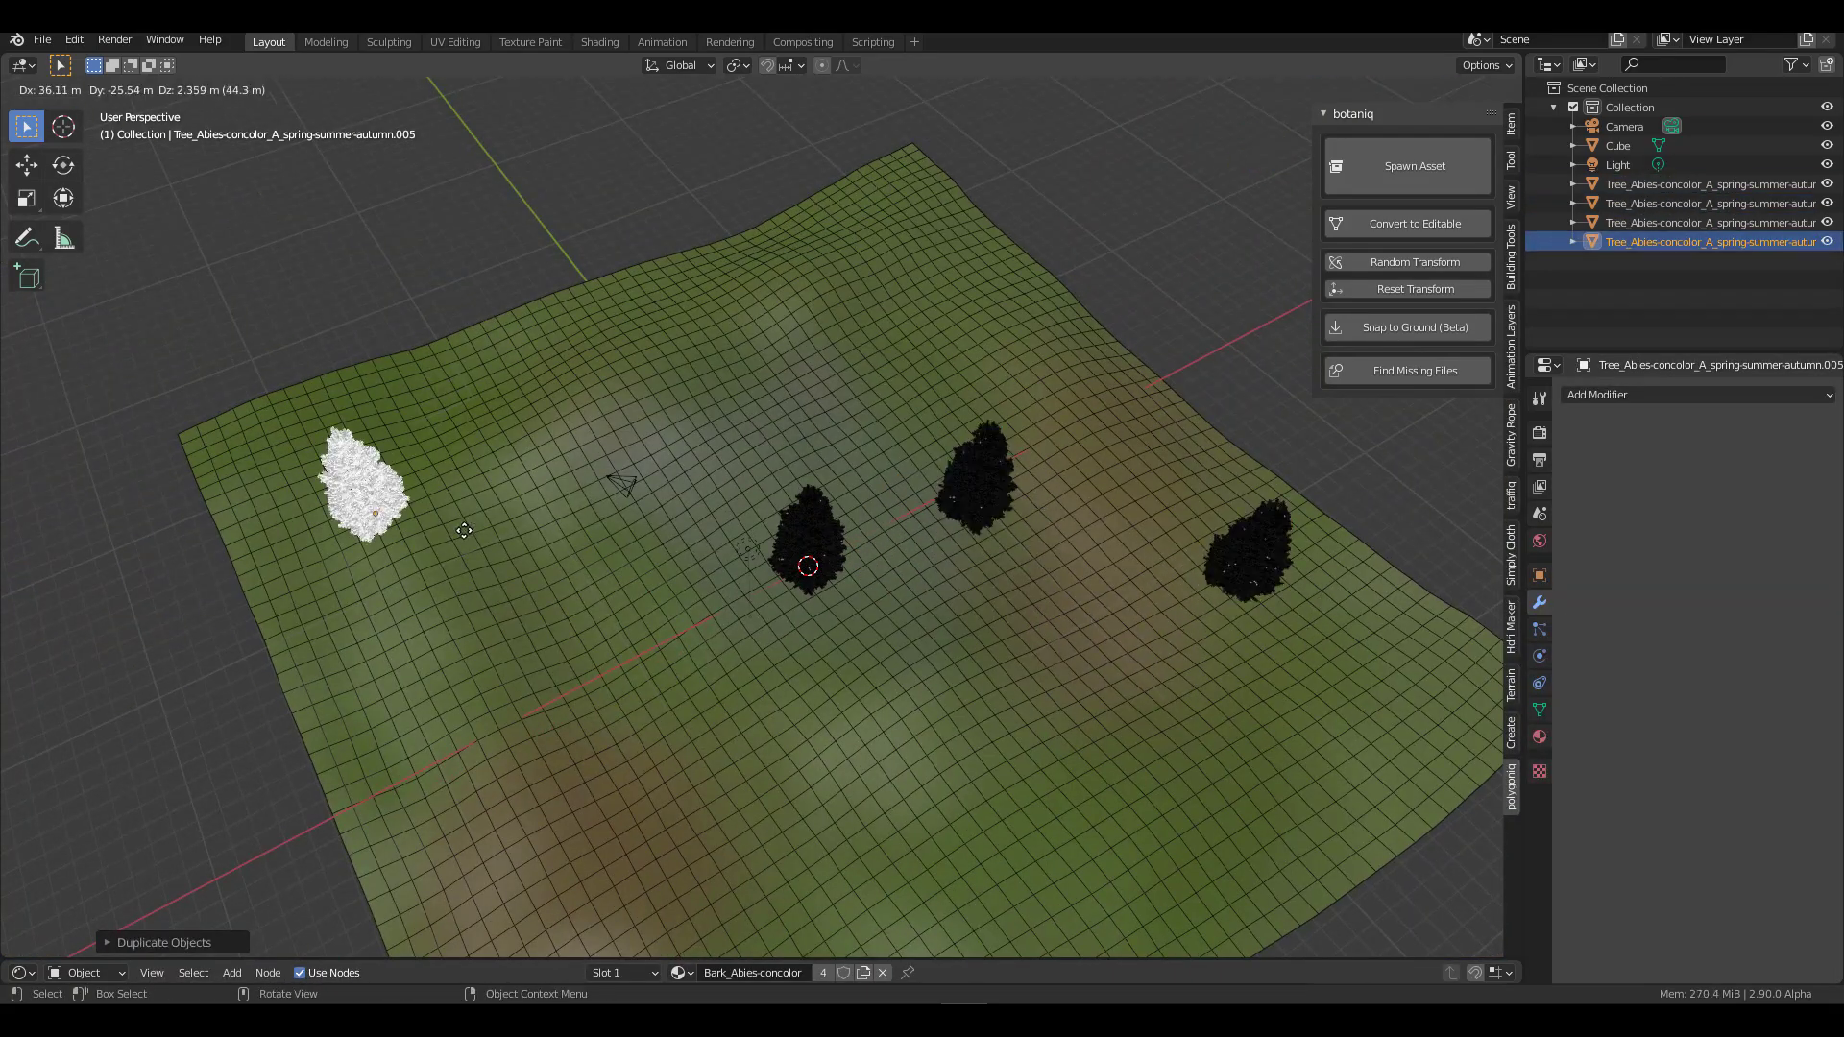
pyautogui.click(440, 531)
# Step: Move several of the trees to new positions on the terrain and start spawning another botaniq asset
pyautogui.moveTo(749, 543); pyautogui.dragTo(1052, 466, button='middle')
pyautogui.press('g')
pyautogui.click(1182, 393)
pyautogui.click(831, 428)
pyautogui.press('g')
pyautogui.click(565, 444)
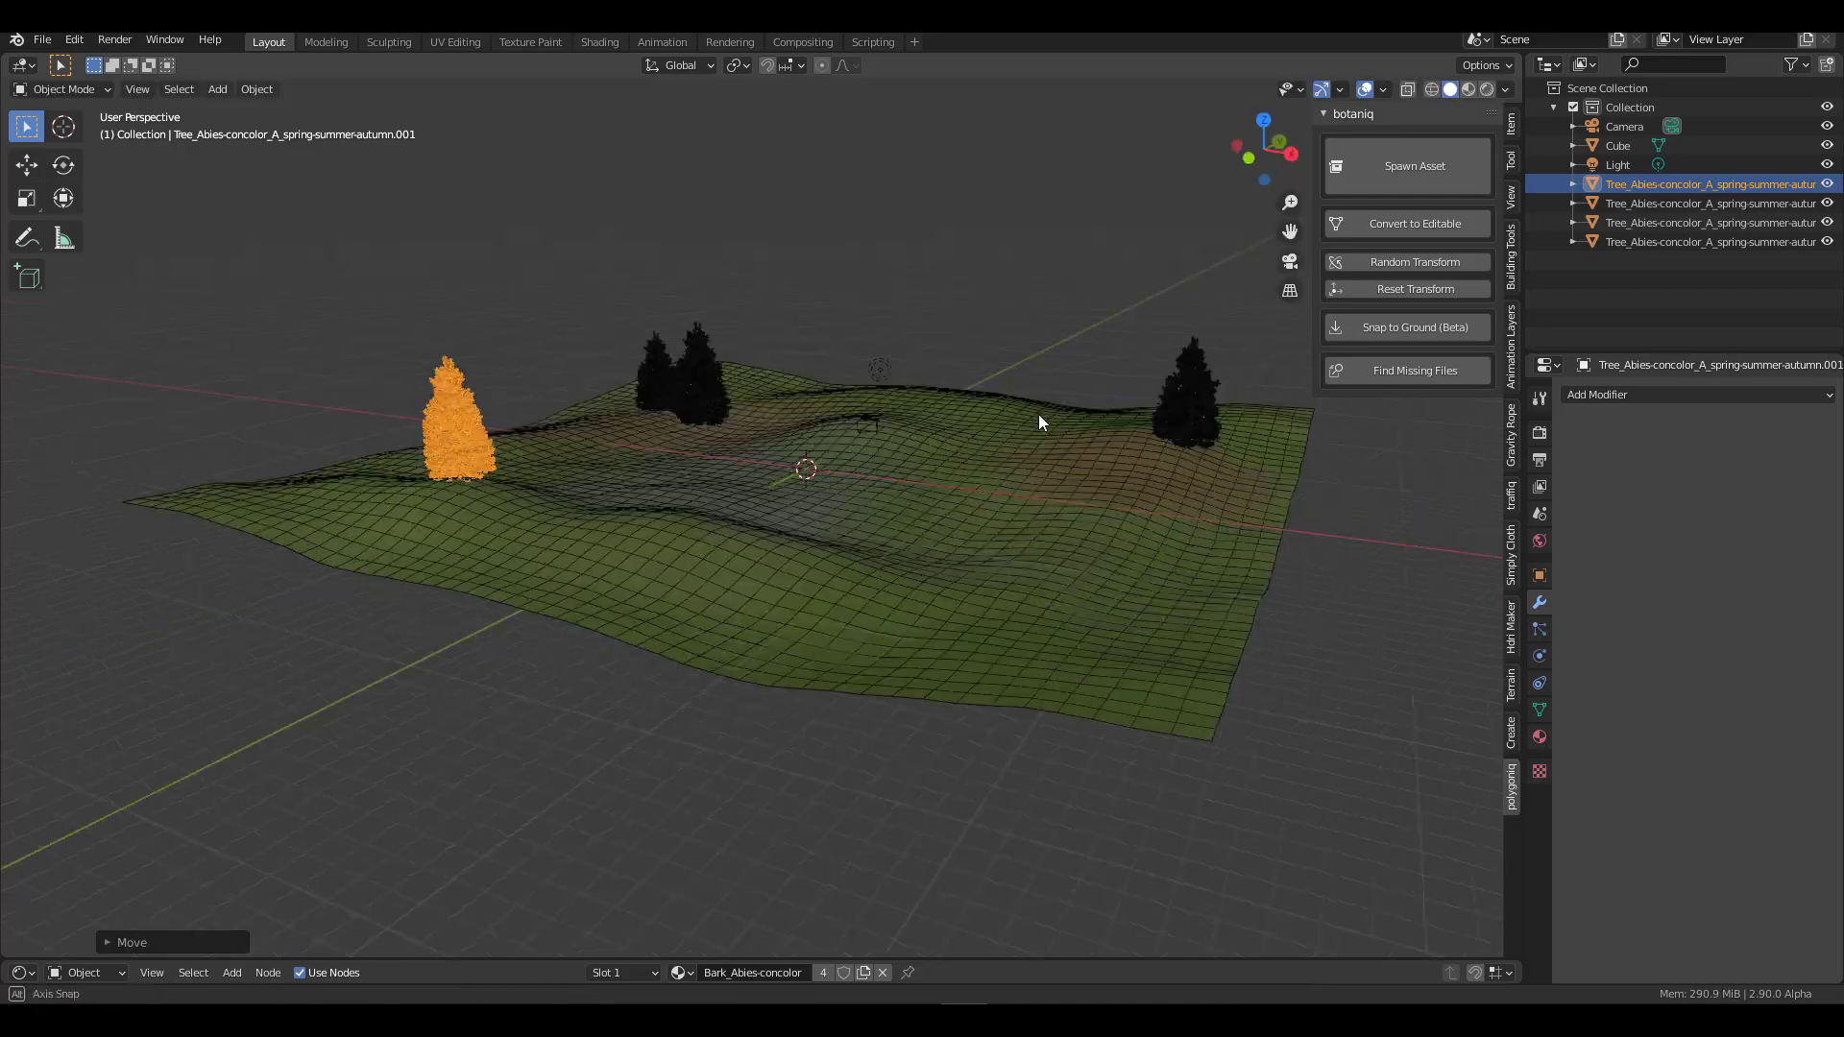
pyautogui.click(659, 396)
pyautogui.press('g')
pyautogui.click(1026, 489)
pyautogui.click(1415, 166)
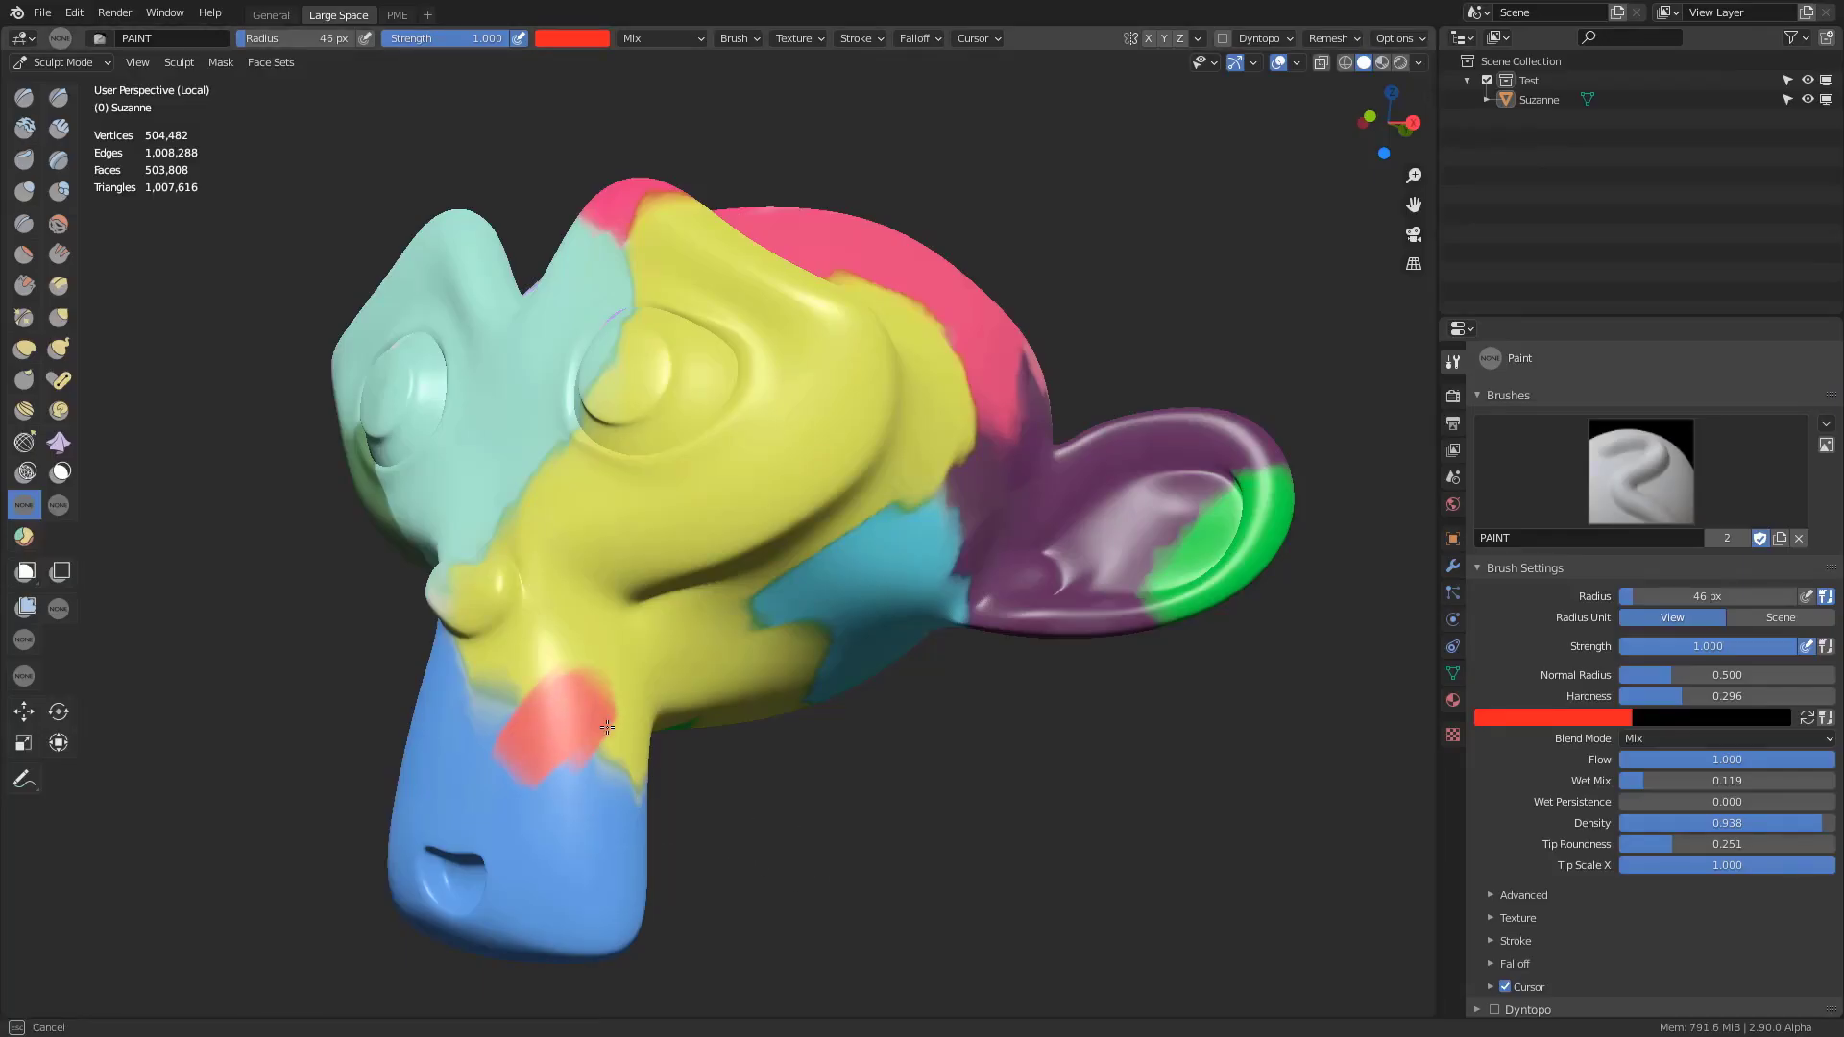
# Step: Use Mask by Color with Invert at a 0.260 threshold to isolate Suzanne's painted color regions one after another, ending with green
pyautogui.click(21, 678)
pyautogui.click(565, 714)
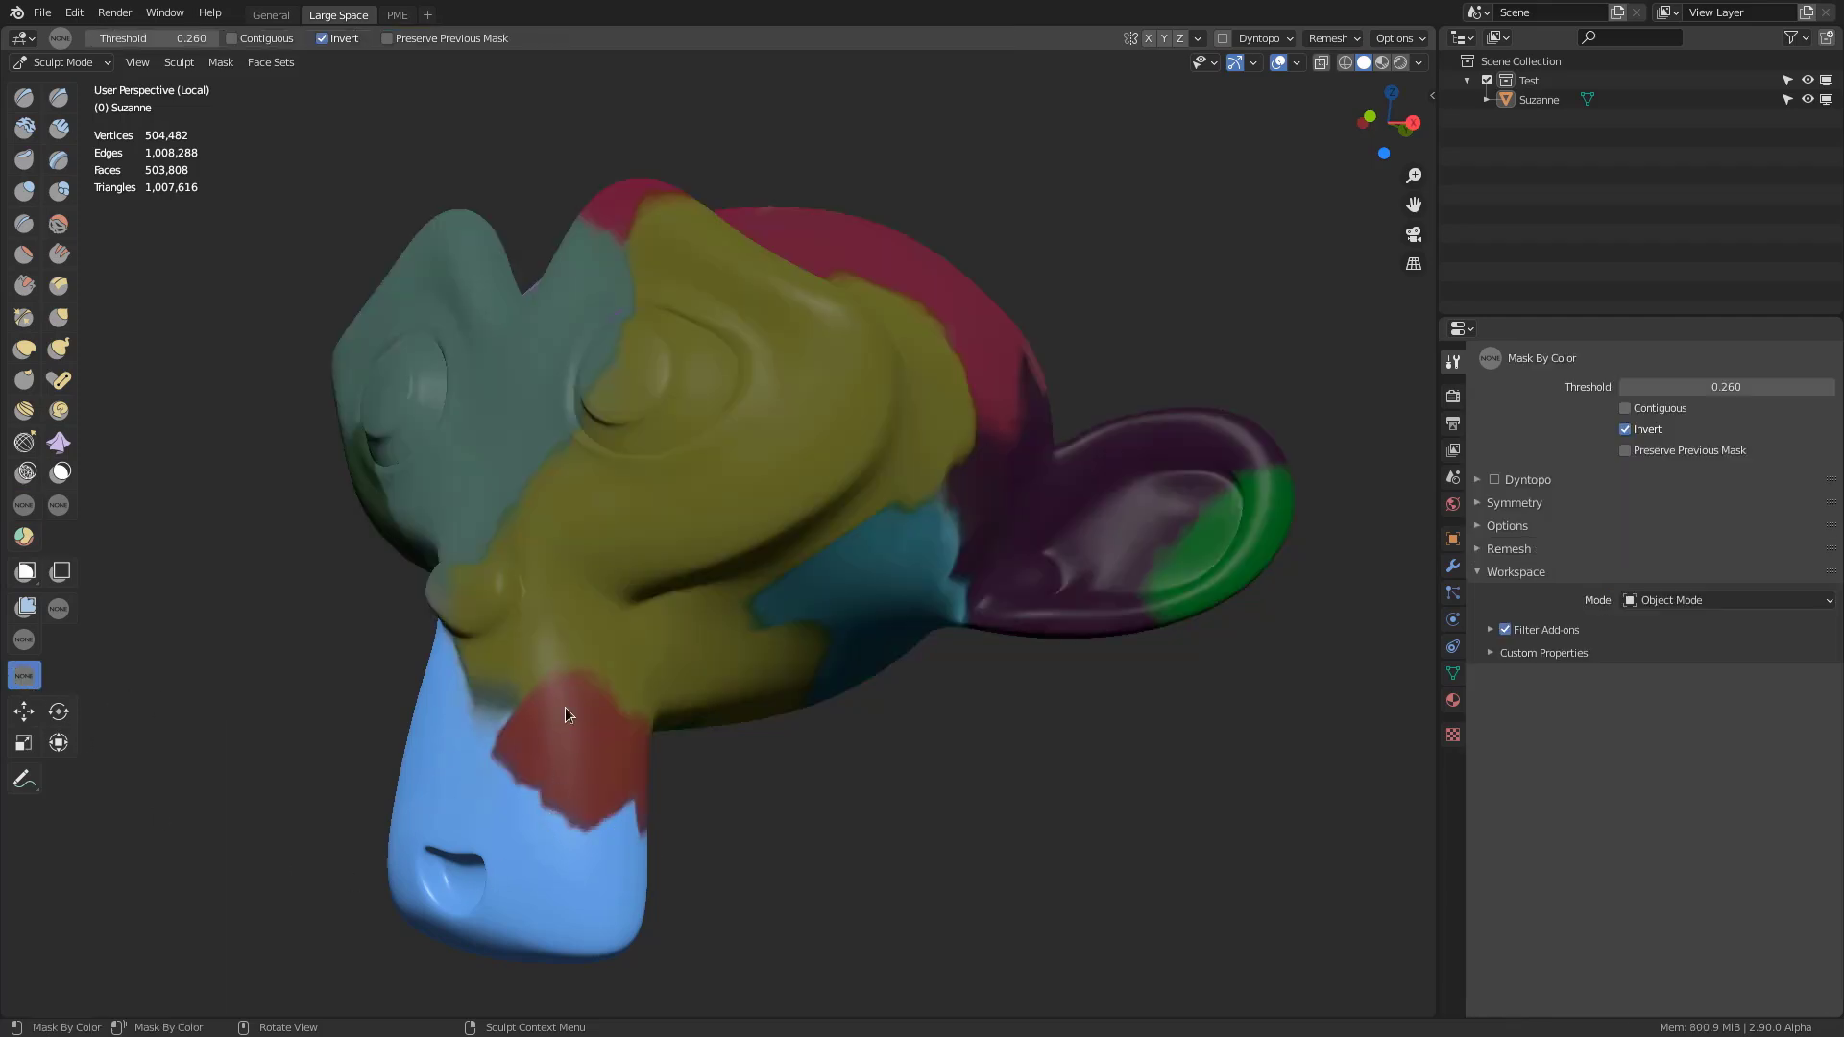
pyautogui.click(573, 588)
pyautogui.click(574, 735)
pyautogui.click(491, 427)
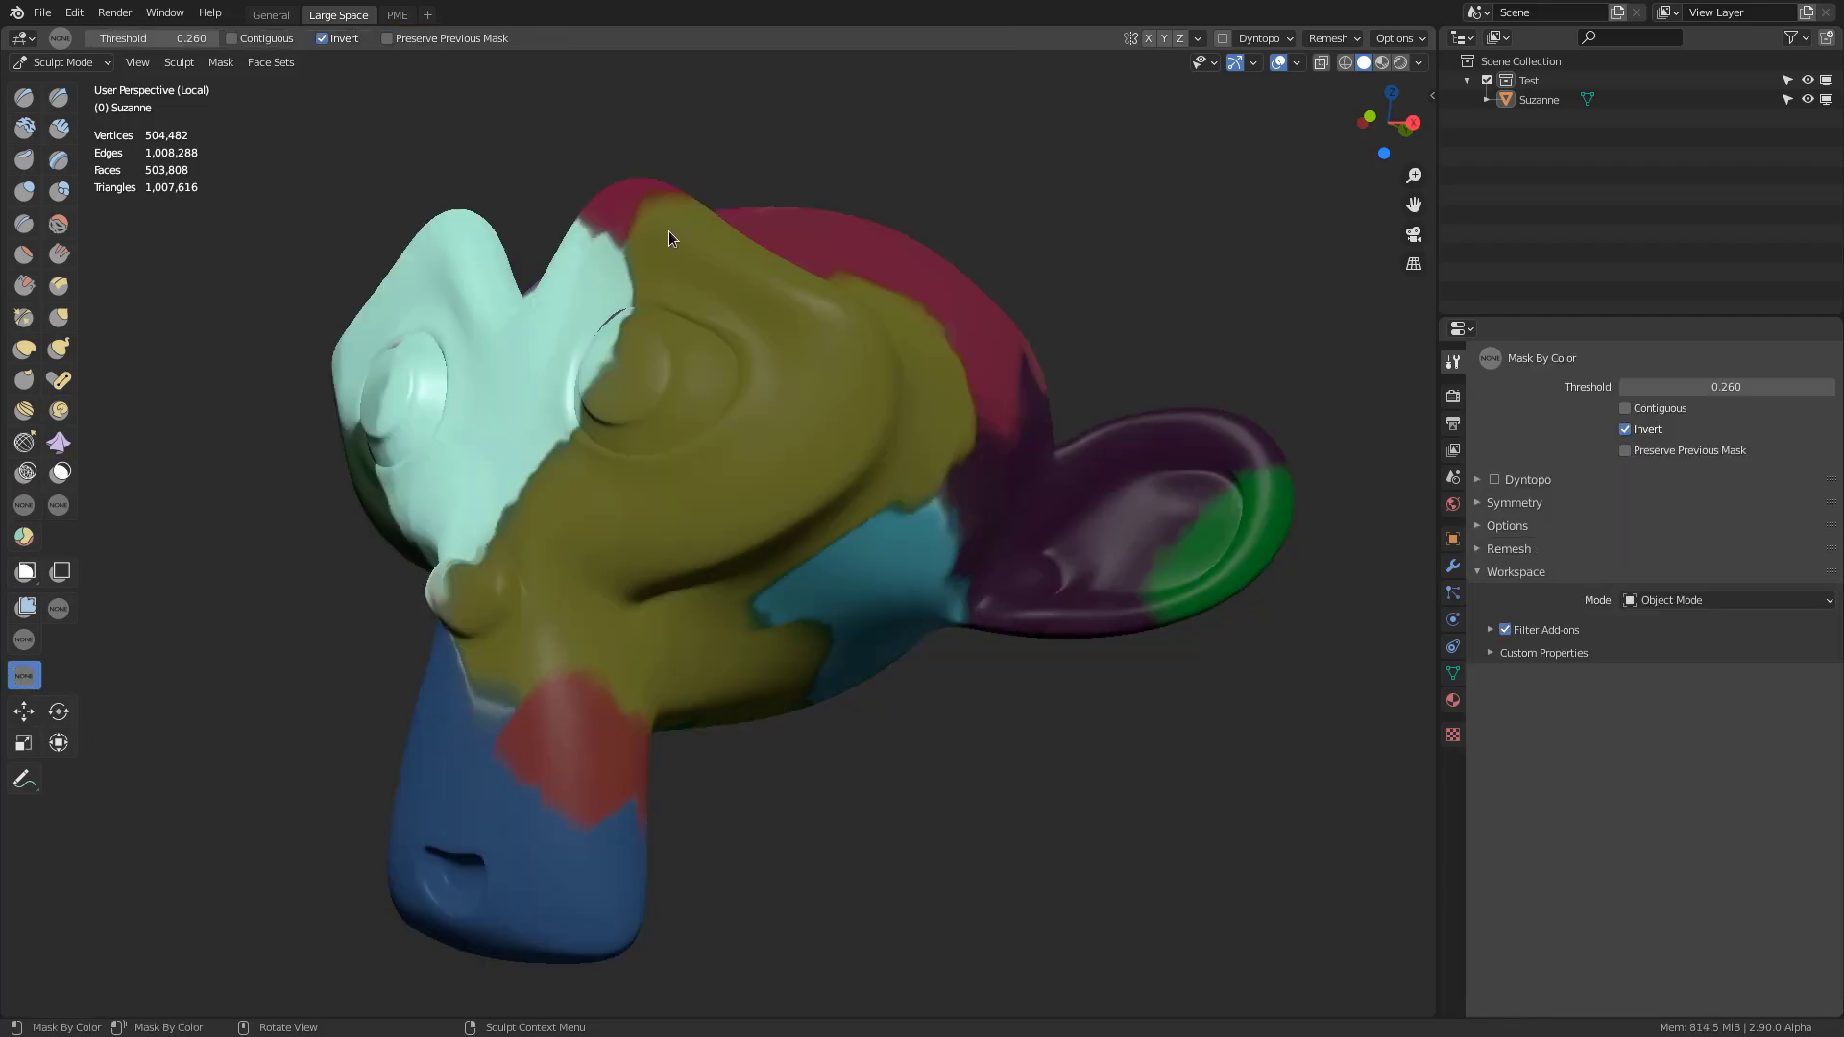
pyautogui.click(907, 288)
pyautogui.click(925, 511)
pyautogui.click(1041, 506)
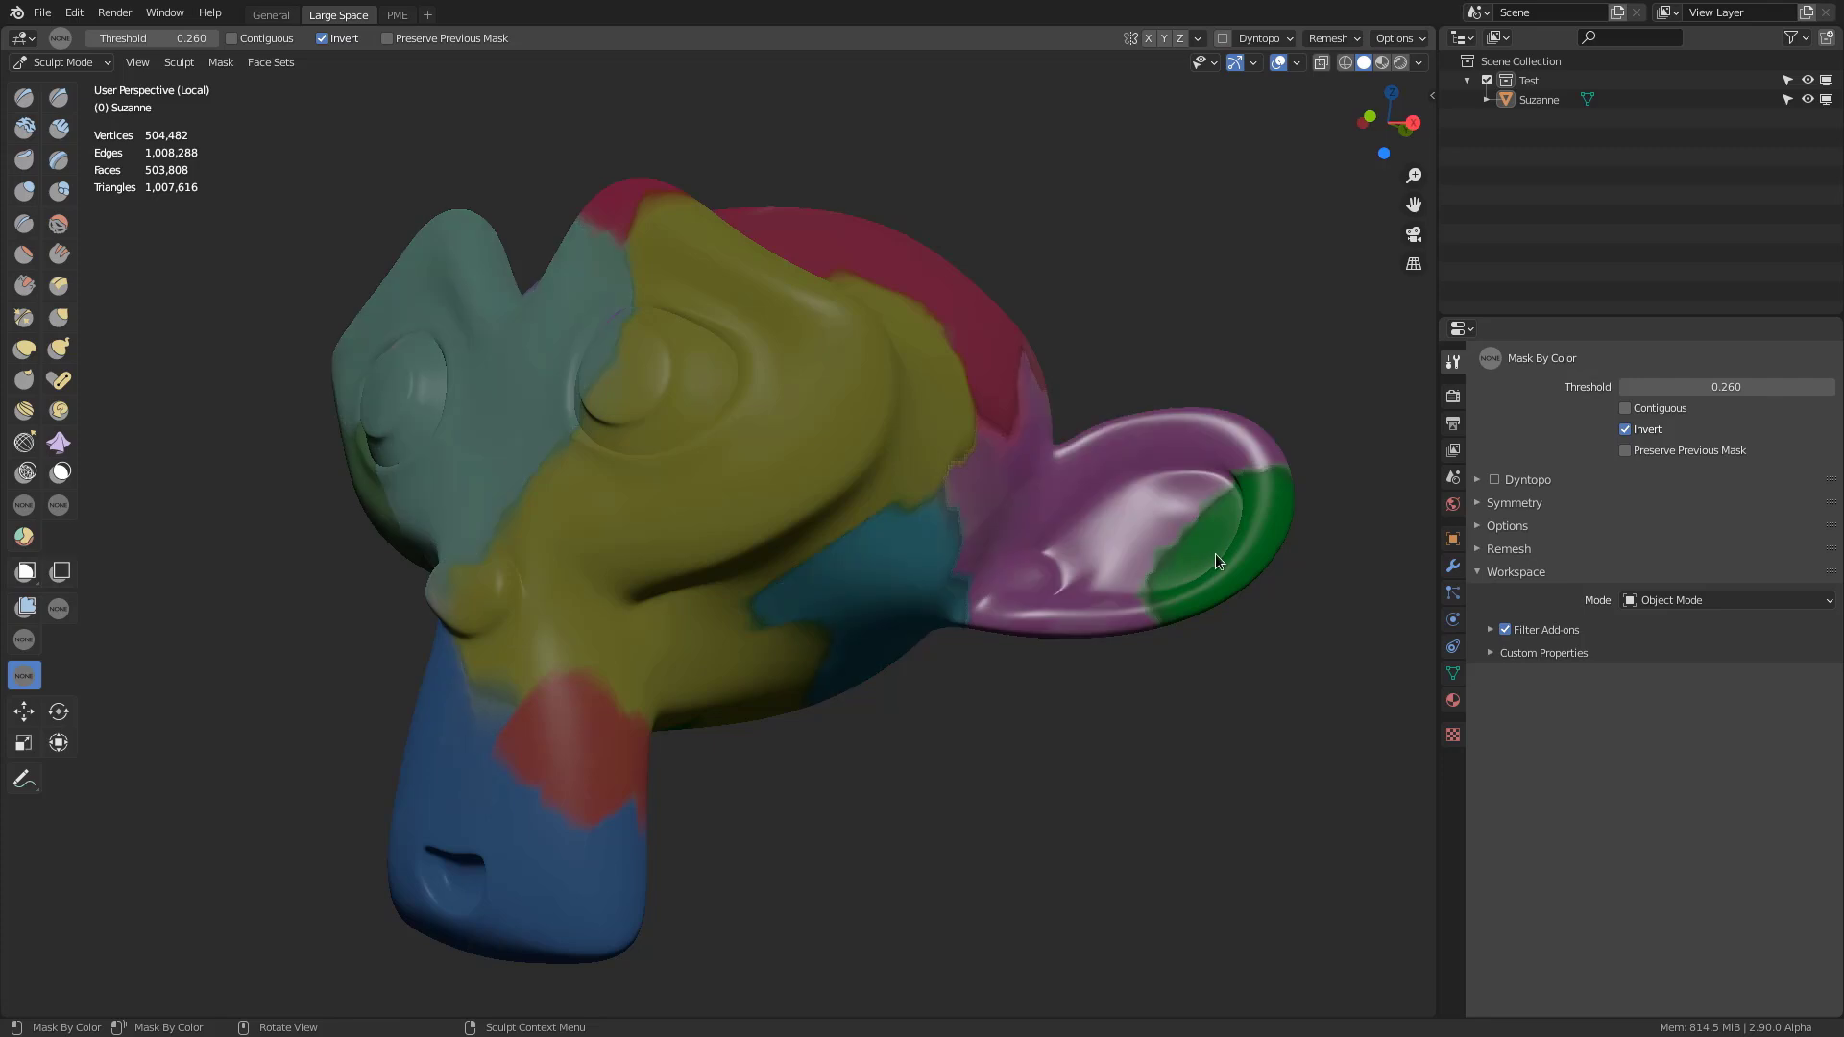
pyautogui.click(1214, 554)
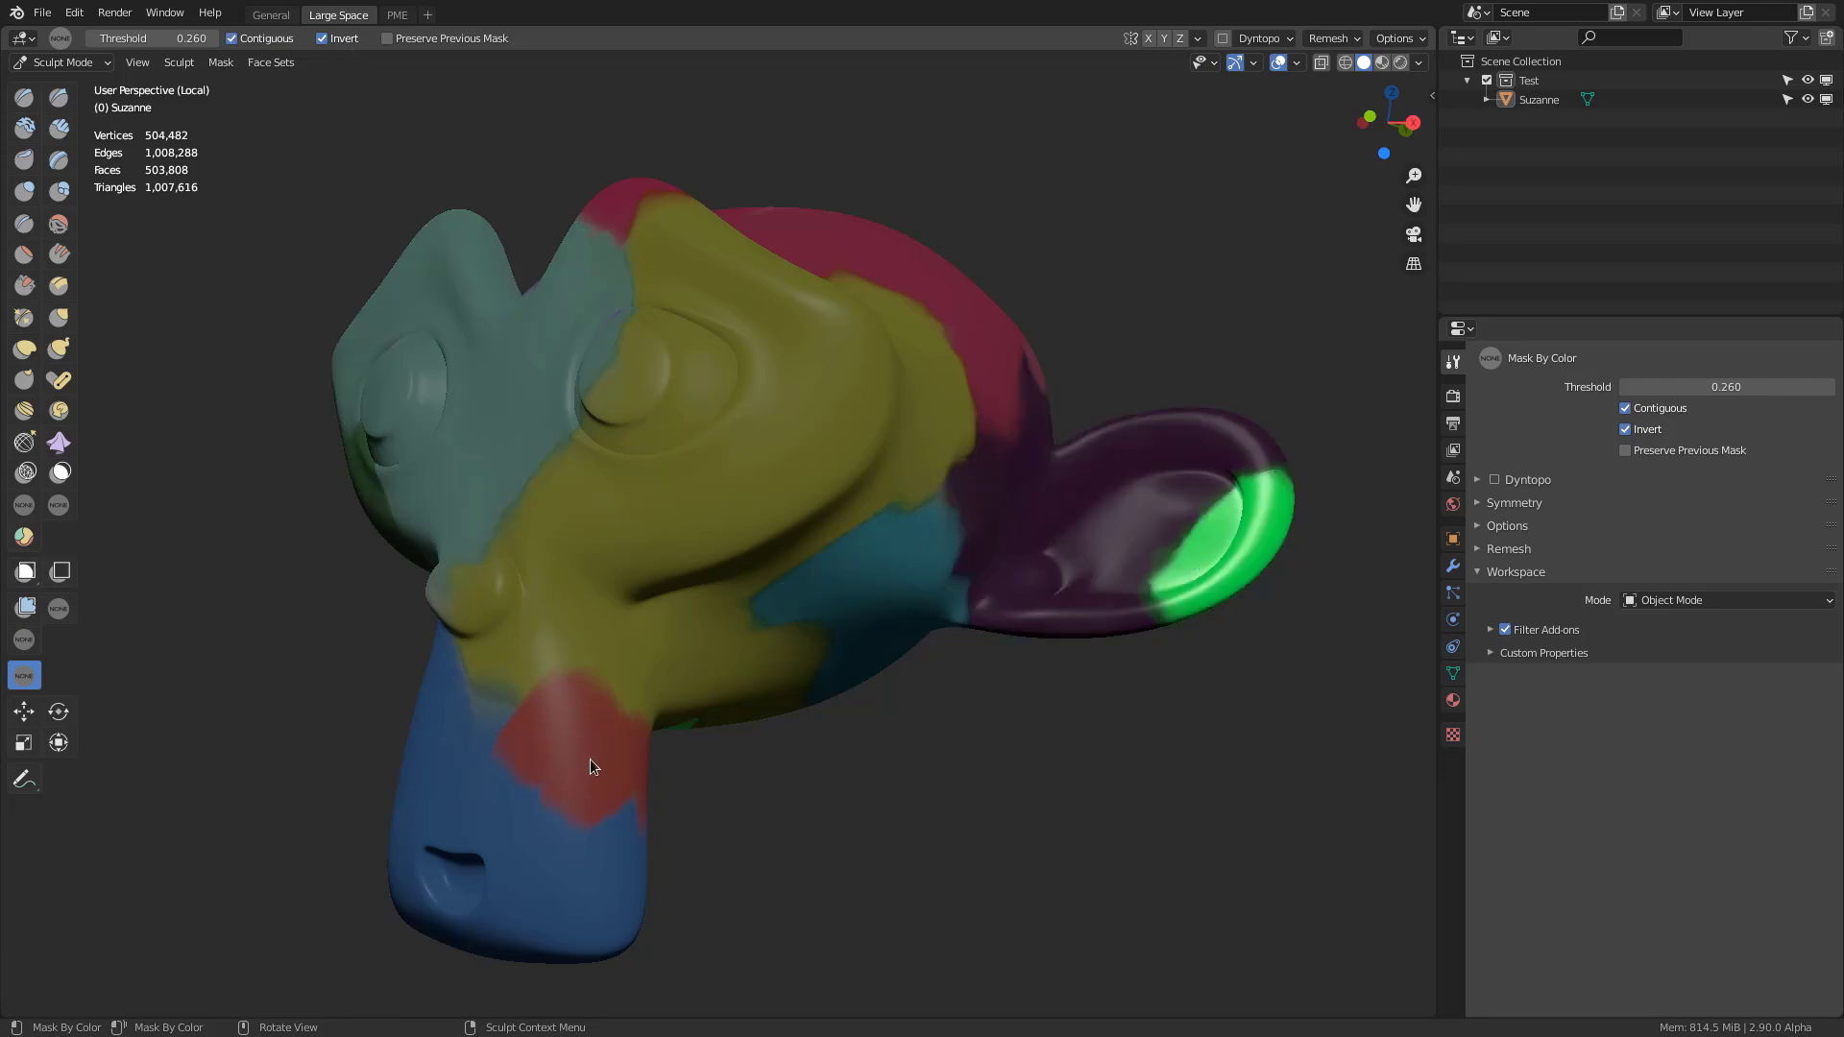
# Step: Enable Contiguous for Mask by Color and isolate Suzanne's connected color regions in turn, ending with the purple ear area
pyautogui.click(590, 767)
pyautogui.click(615, 543)
pyautogui.click(490, 399)
pyautogui.click(629, 202)
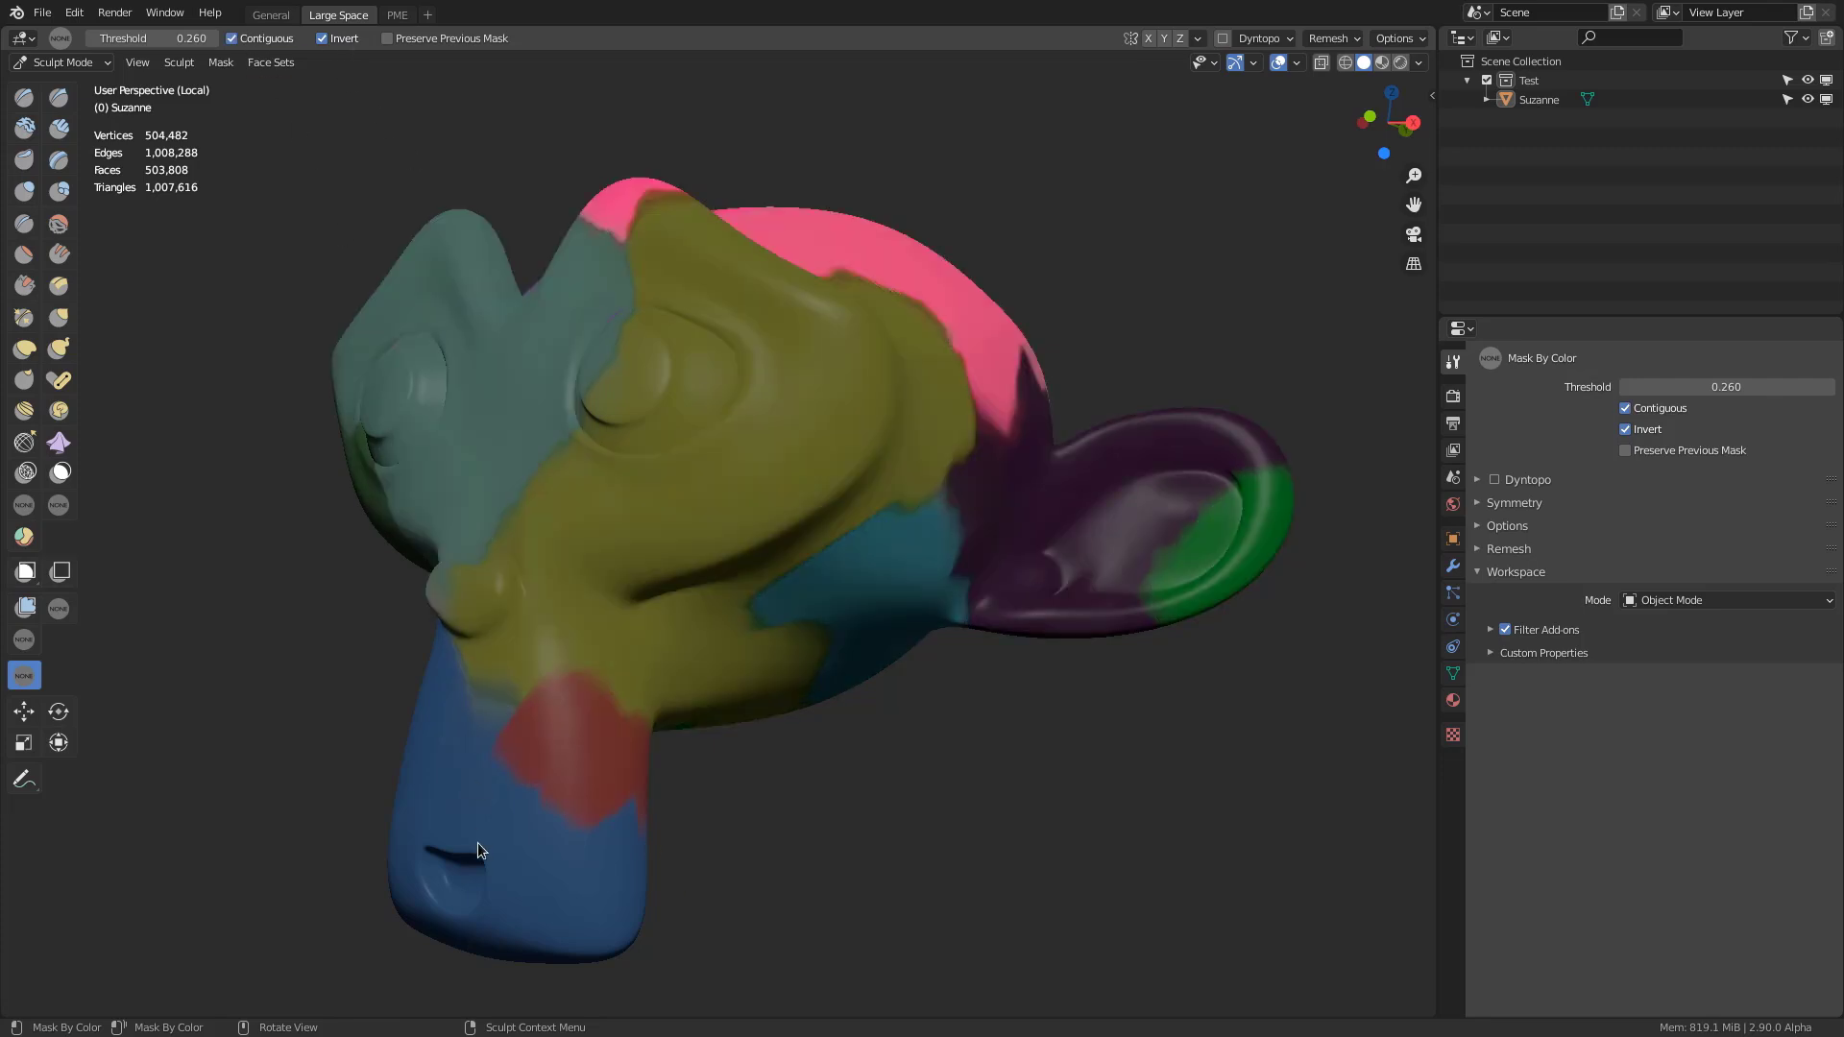
pyautogui.click(477, 850)
pyautogui.click(629, 737)
pyautogui.click(887, 577)
pyautogui.click(1003, 629)
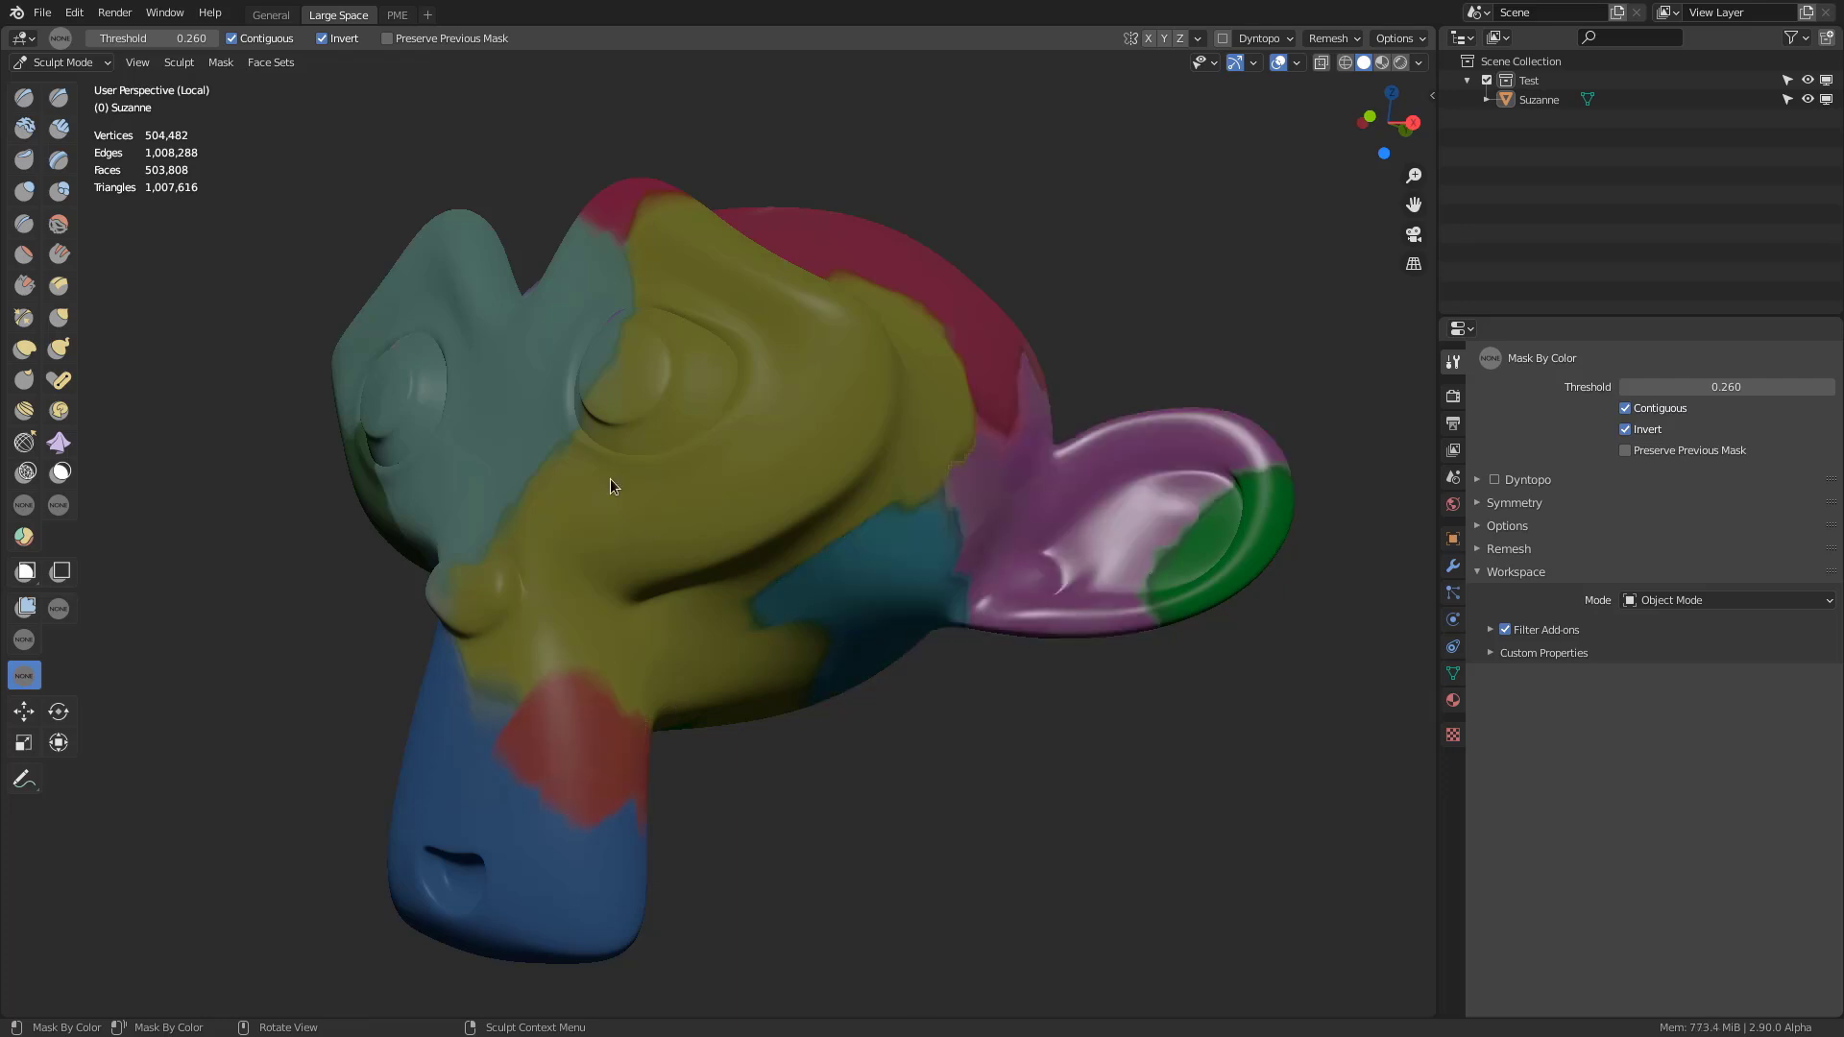
# Step: Enable Preserve Previous Mask and add the red, teal and pink regions to the unmasked purple area
pyautogui.click(388, 39)
pyautogui.click(568, 755)
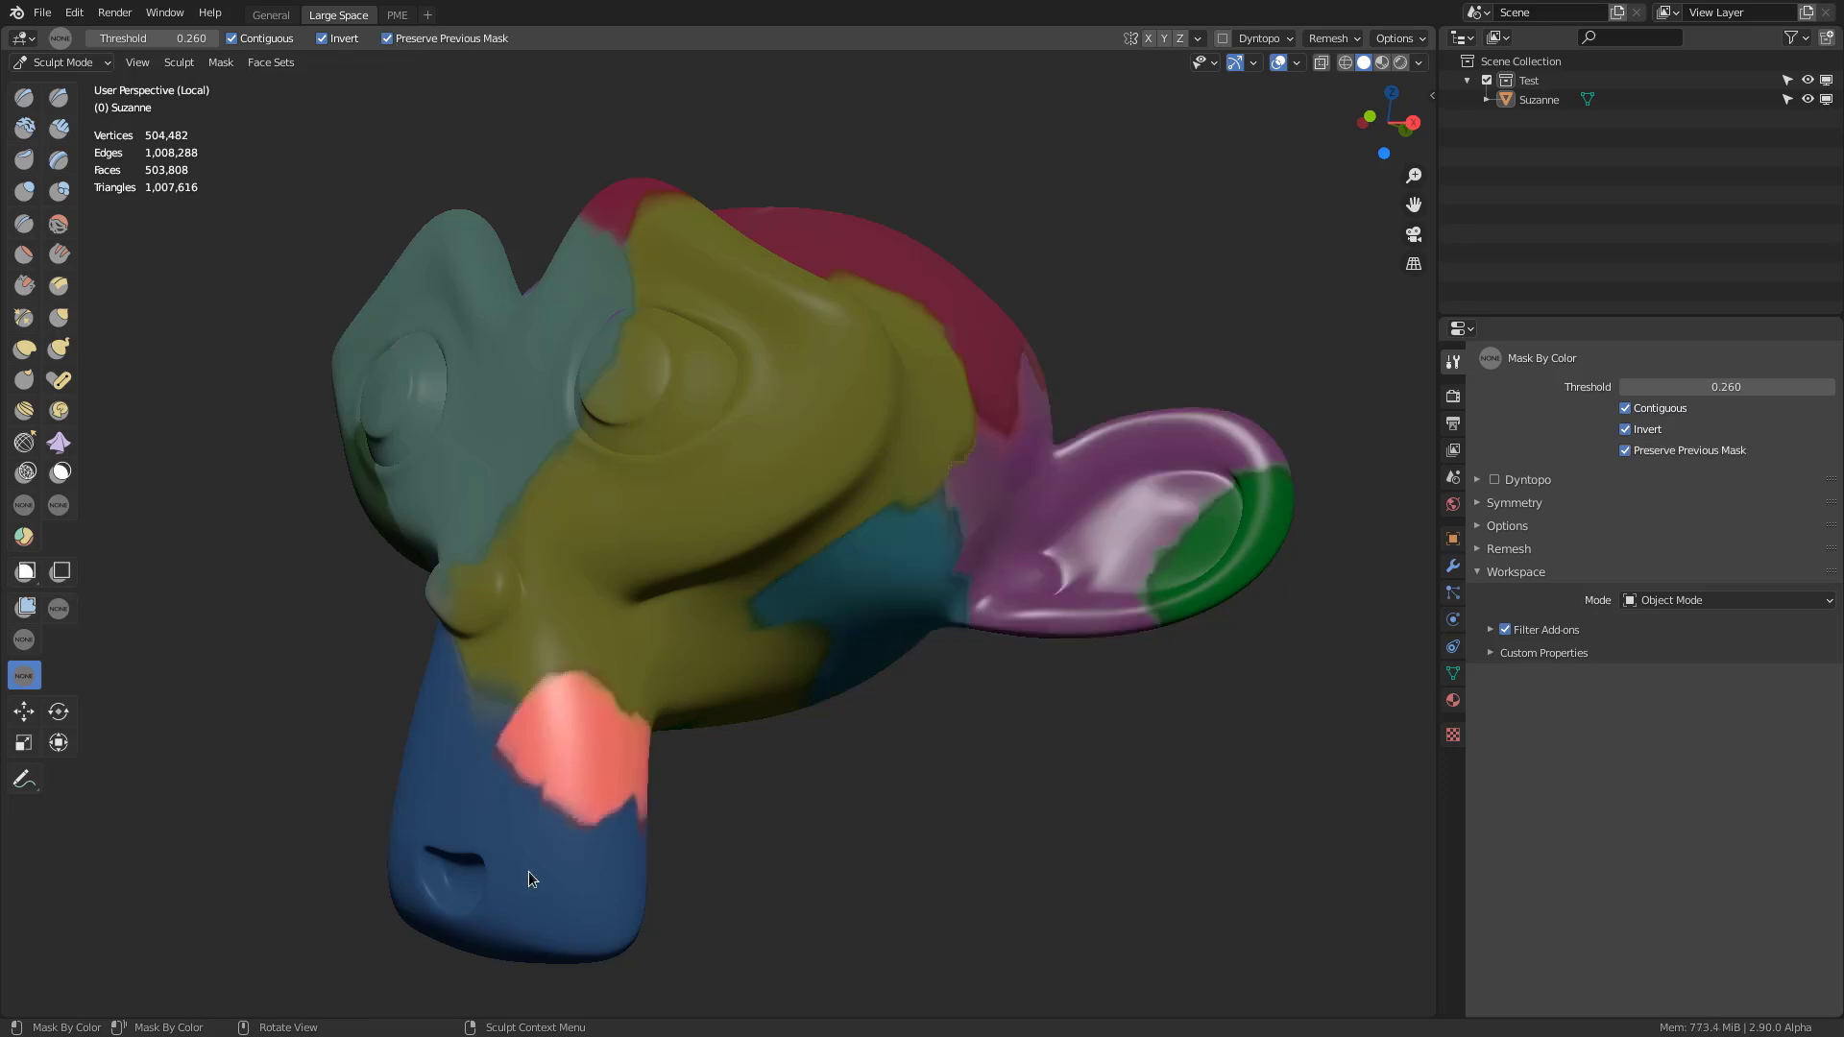
pyautogui.click(440, 436)
pyautogui.click(949, 291)
# Step: Clear the whole mask from Suzanne and view the painted head from other angles
pyautogui.moveTo(888, 578); pyautogui.dragTo(819, 674, button='middle')
pyautogui.press('a')
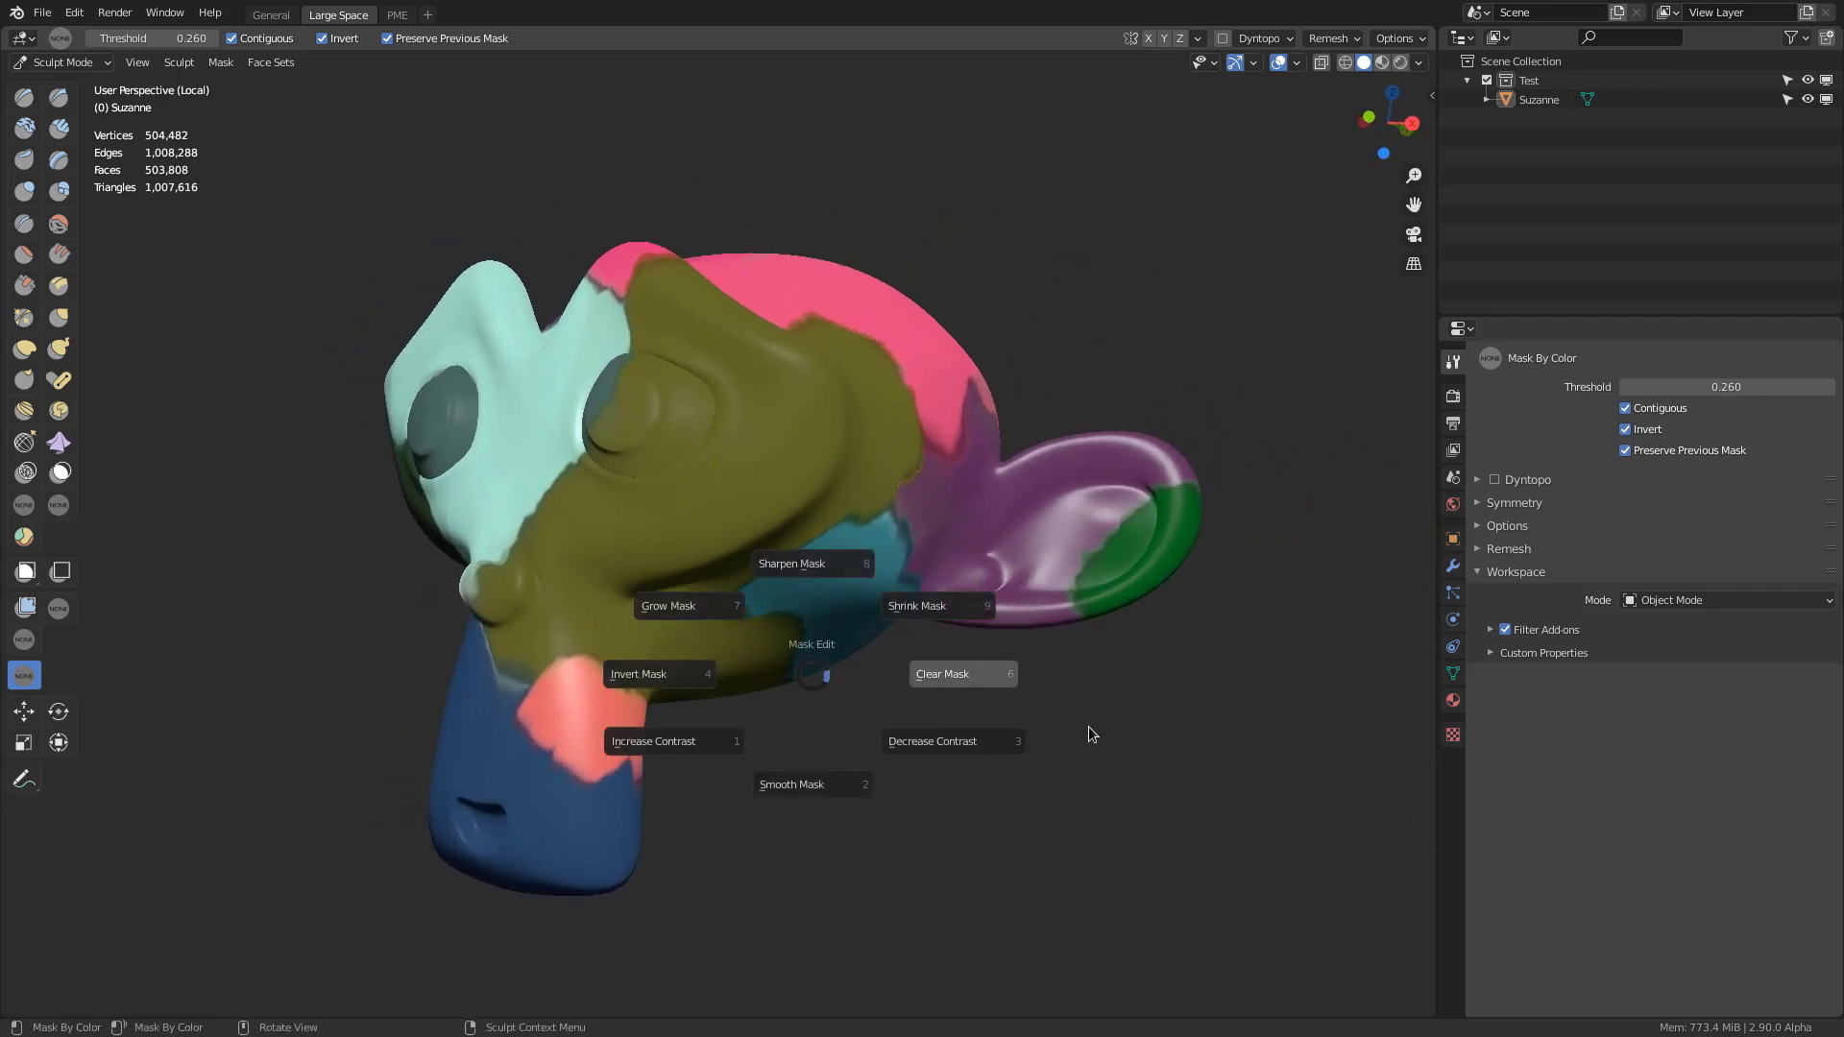
pyautogui.click(1086, 728)
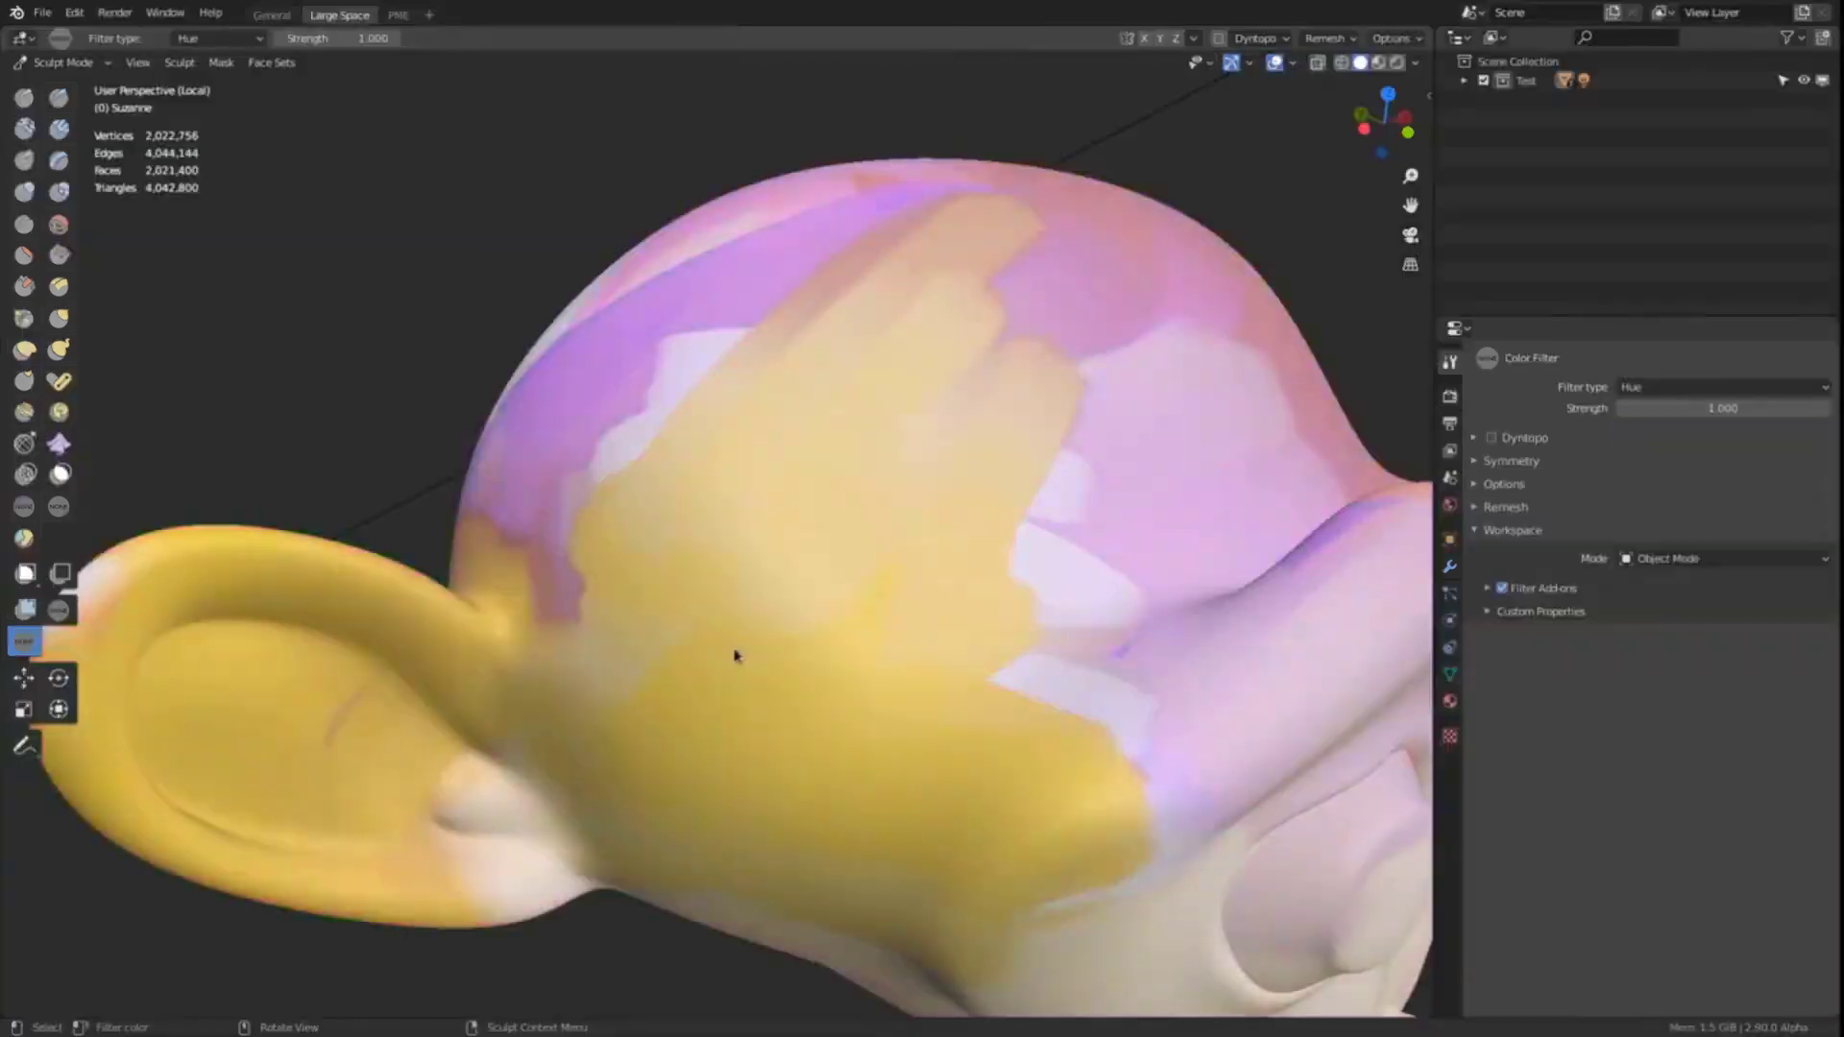
pyautogui.moveTo(733, 650); pyautogui.dragTo(905, 713)
pyautogui.moveTo(985, 672); pyautogui.dragTo(932, 615, button='middle')
pyautogui.keyDown('shift'); pyautogui.moveTo(932, 614); pyautogui.dragTo(924, 527, button='middle'); pyautogui.keyUp('shift')
# Step: Paint blended strokes across the second Suzanne's head and face using the Paint brush with a 62 px radius
pyautogui.click(26, 519)
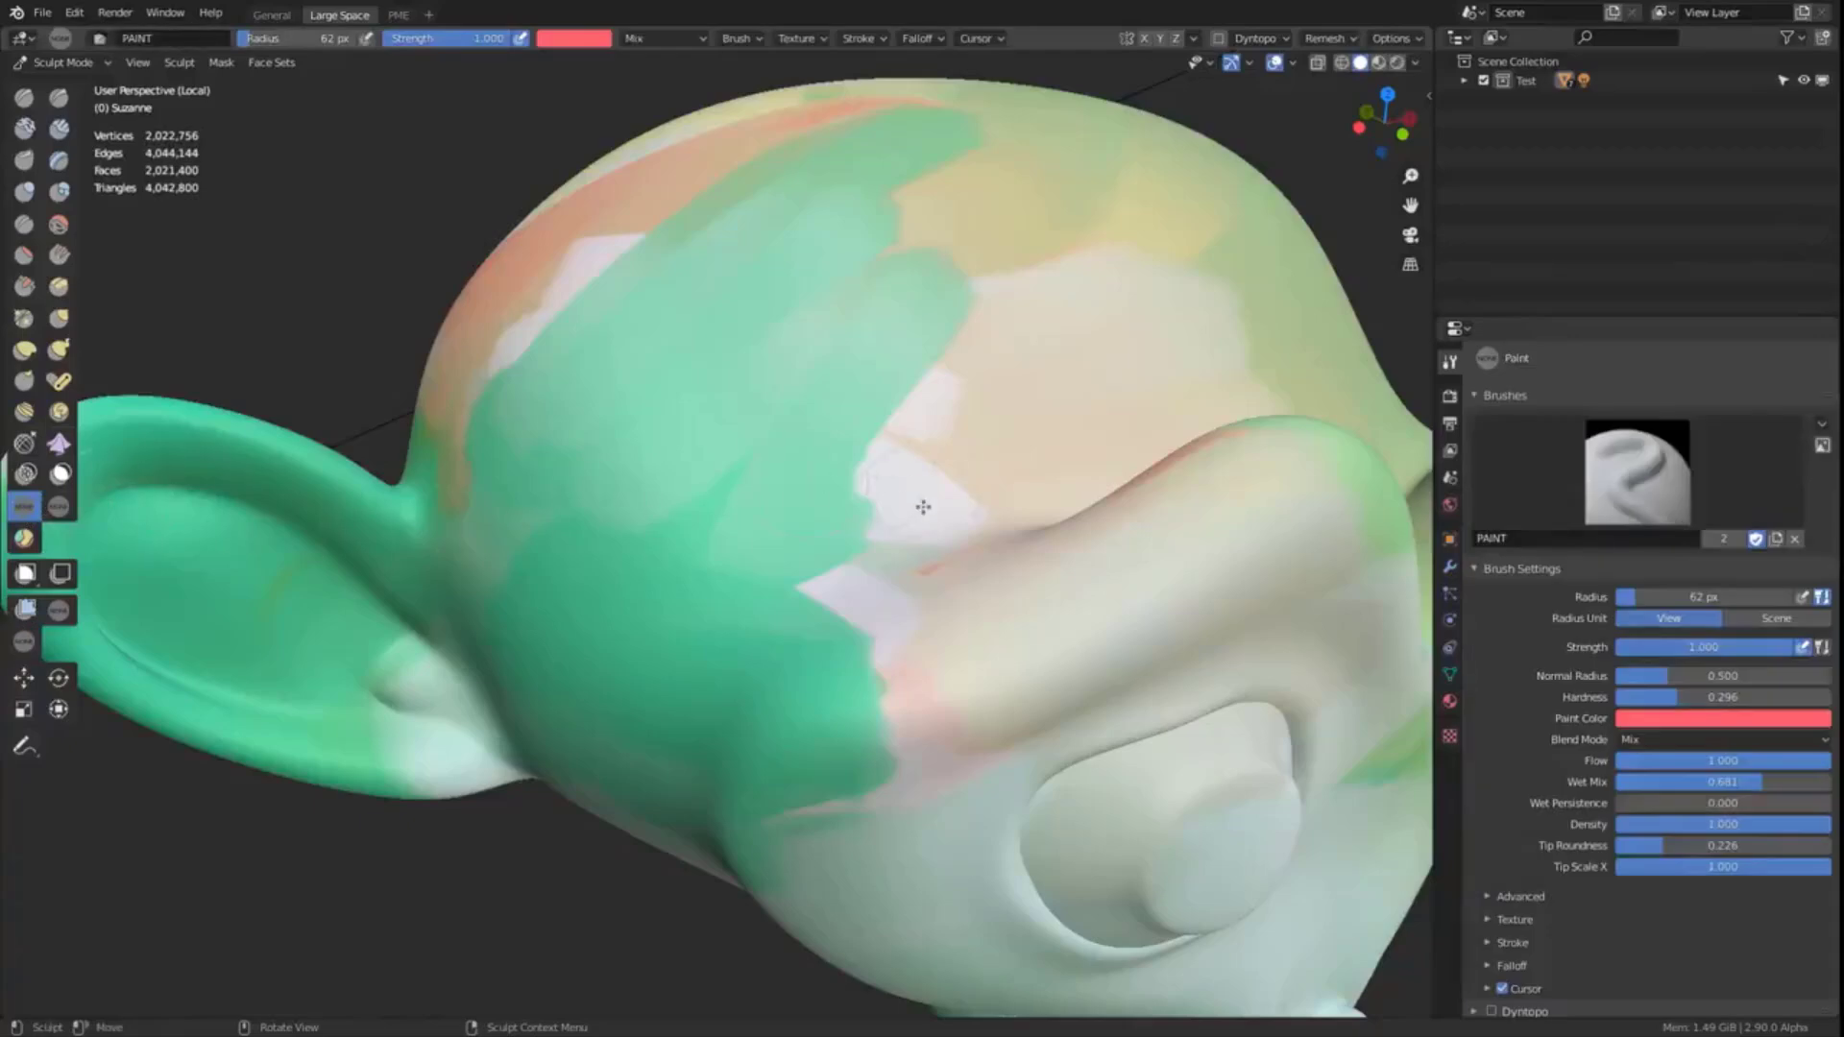
pyautogui.moveTo(927, 507)
pyautogui.mouseDown()
pyautogui.moveTo(871, 459)
pyautogui.moveTo(730, 625)
pyautogui.moveTo(1028, 713)
pyautogui.mouseUp()
pyautogui.moveTo(1020, 802)
pyautogui.mouseDown(button='middle')
pyautogui.moveTo(1034, 733)
pyautogui.moveTo(910, 485)
pyautogui.mouseUp(button='middle')
pyautogui.moveTo(828, 472)
pyautogui.mouseDown()
pyautogui.moveTo(758, 560)
pyautogui.moveTo(600, 564)
pyautogui.moveTo(738, 732)
pyautogui.mouseUp()
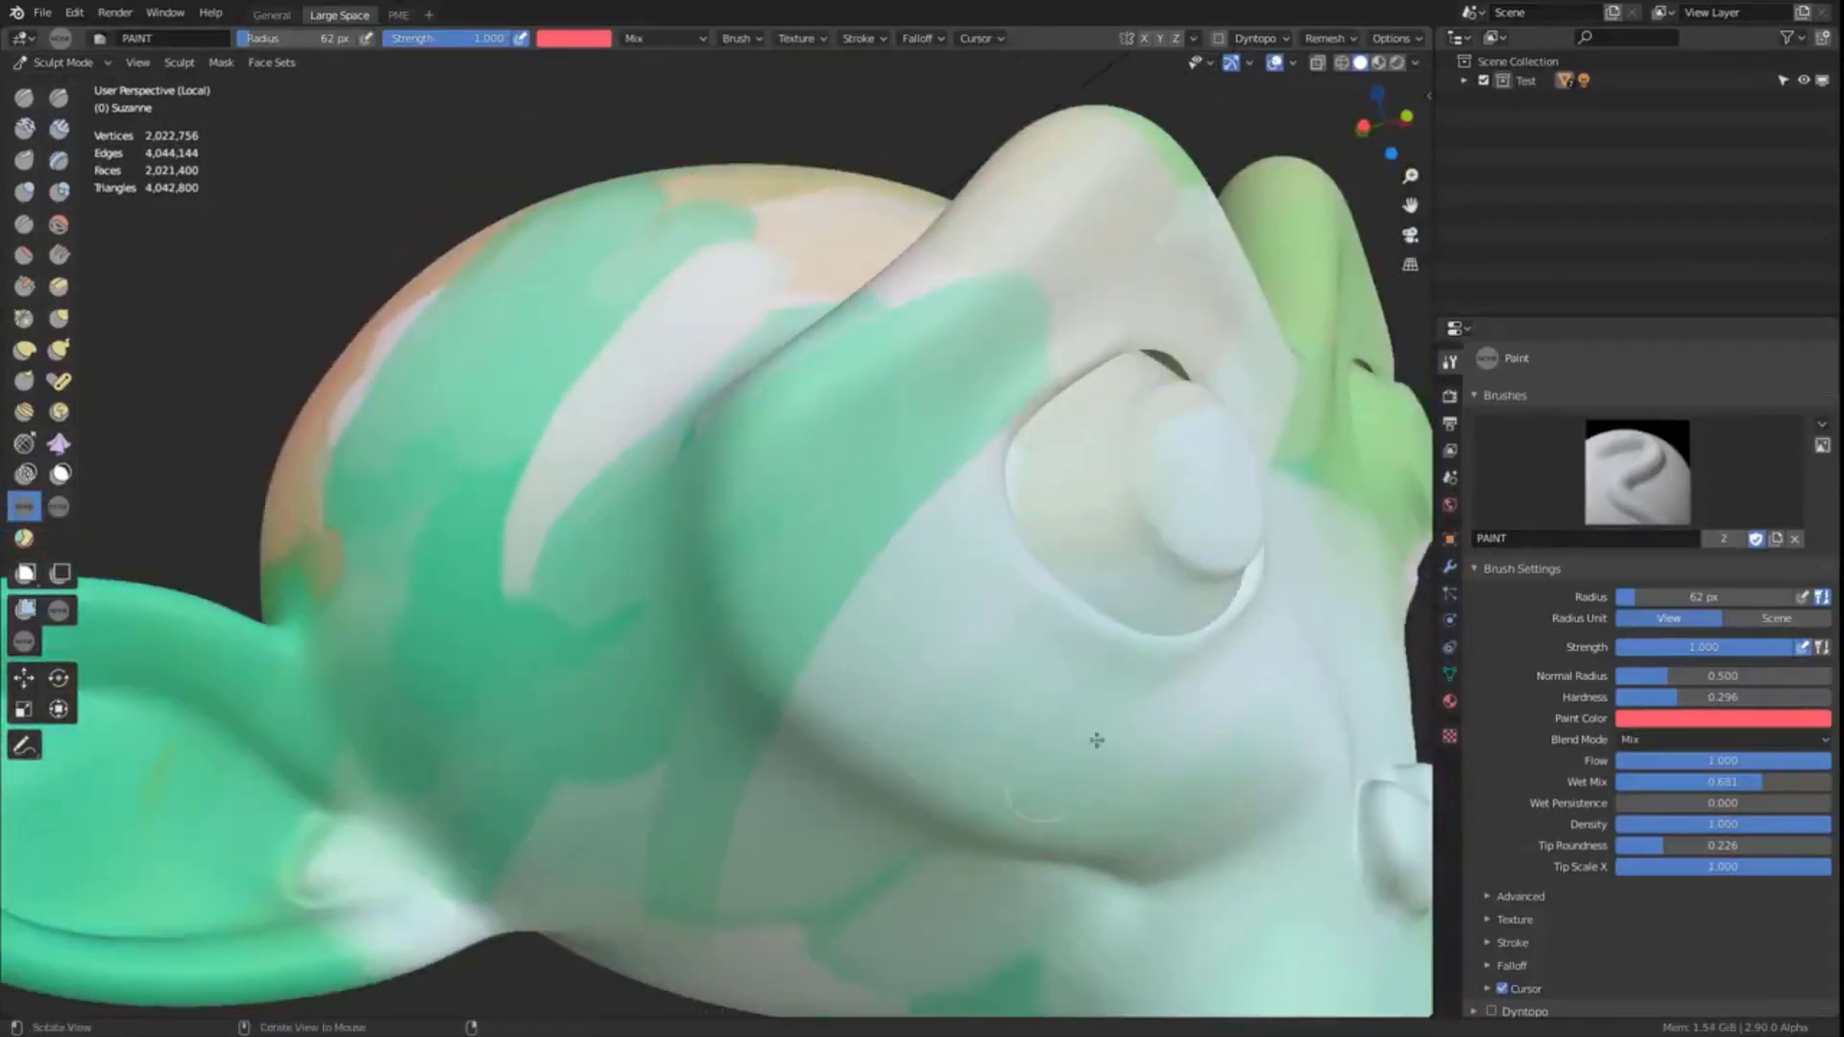
pyautogui.moveTo(1178, 637)
pyautogui.keyDown('ctrl'); pyautogui.mouseDown(button='middle')
pyautogui.moveTo(971, 782)
pyautogui.moveTo(996, 708)
pyautogui.moveTo(1076, 706)
pyautogui.mouseUp(button='middle'); pyautogui.keyUp('ctrl')
pyautogui.keyDown('shift'); pyautogui.moveTo(1075, 706); pyautogui.dragTo(1018, 615, button='middle'); pyautogui.keyUp('shift')
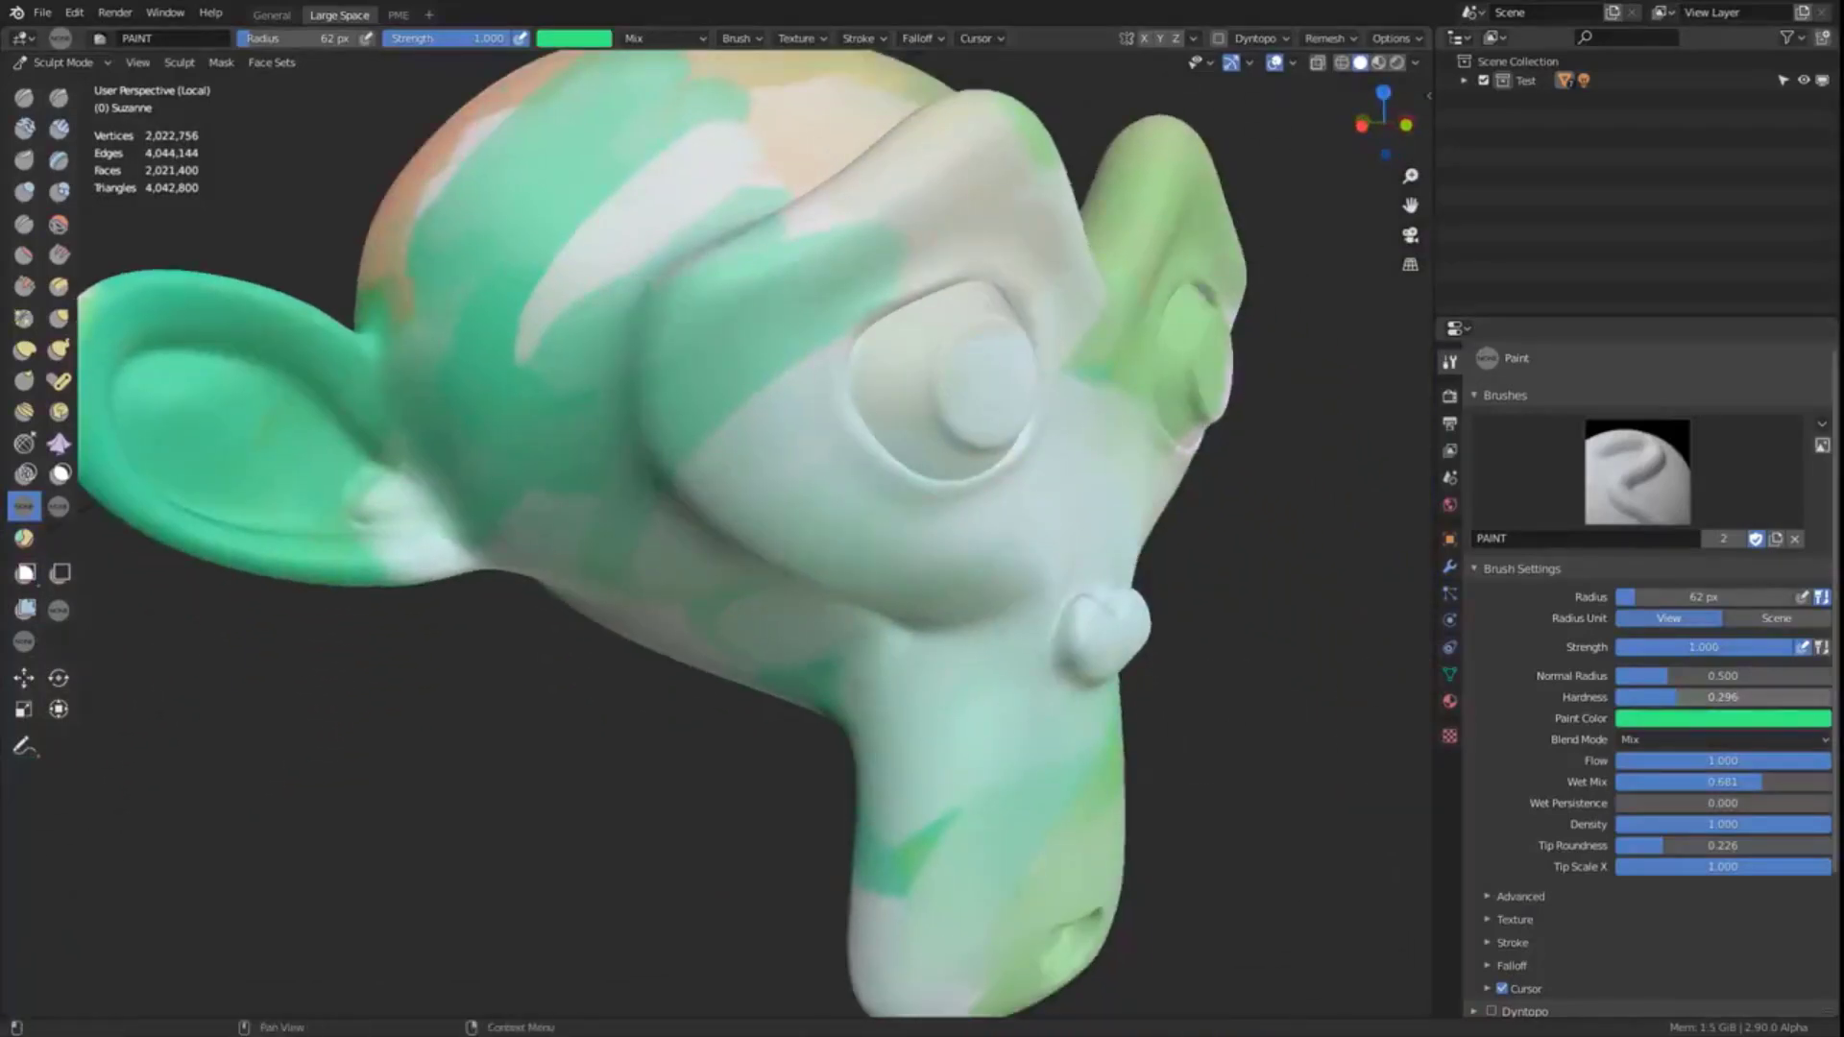